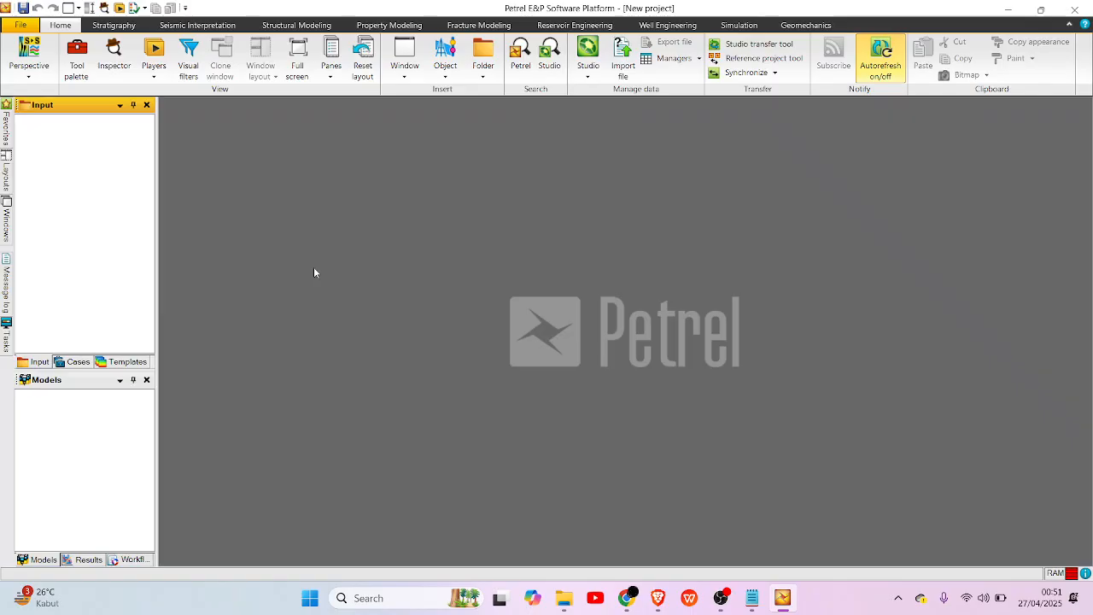
click(21, 25)
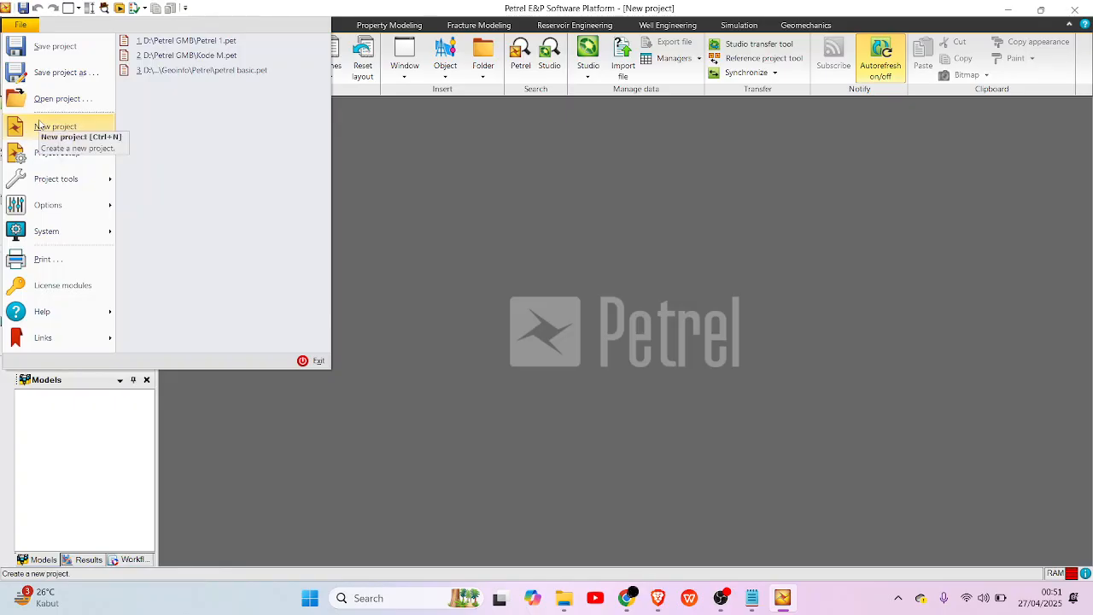
click(16, 23)
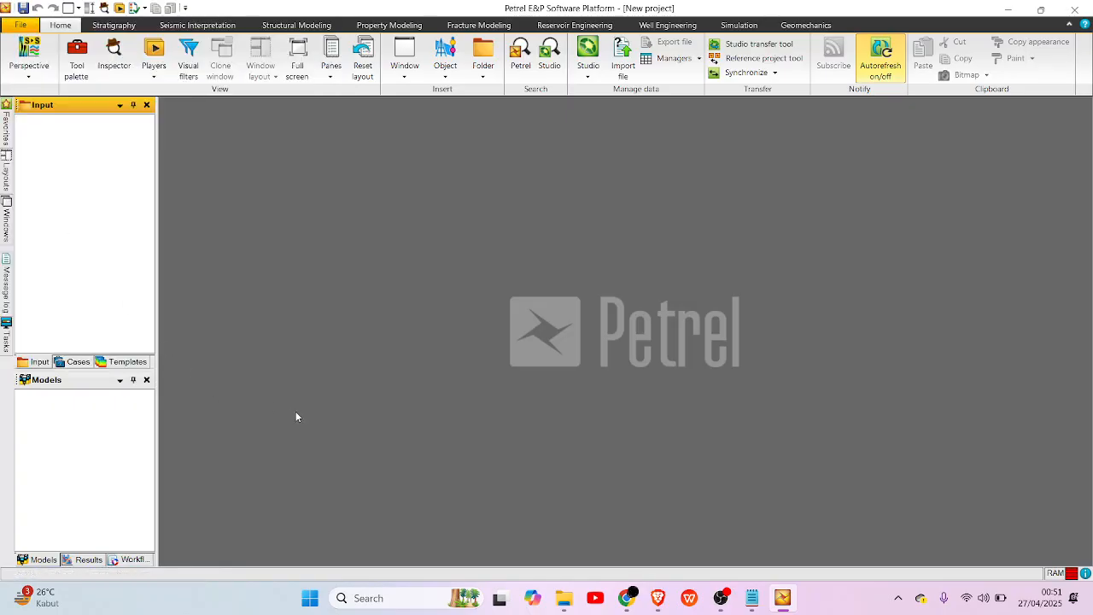
Start a new well and assign the project the WGS_1984_UTM coordinate reference system with EPSG code 32748, filtering the list by 48S.
click(108, 27)
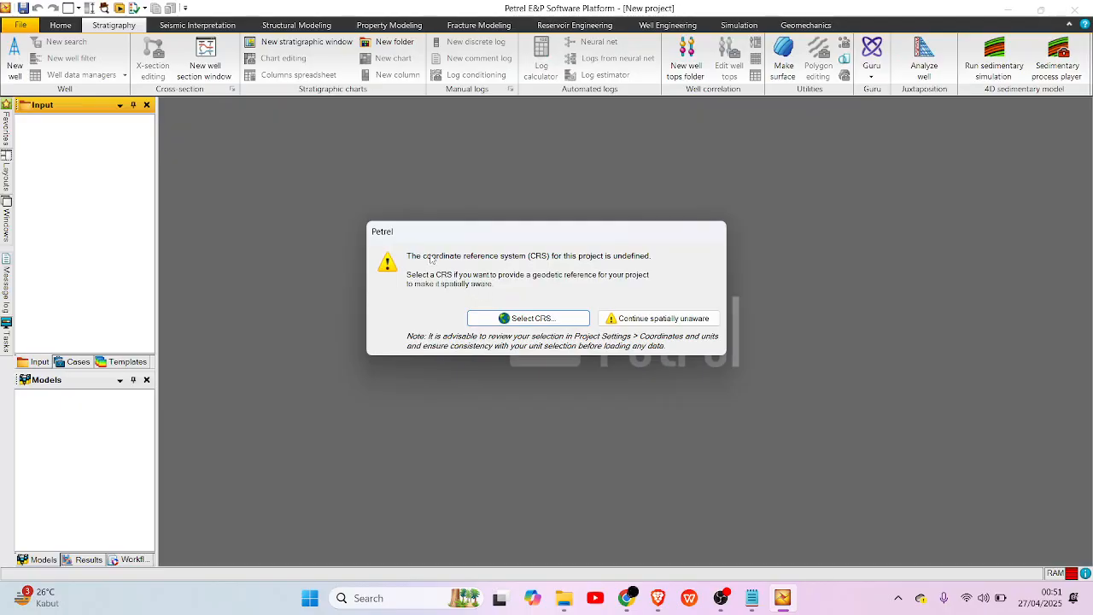
click(501, 318)
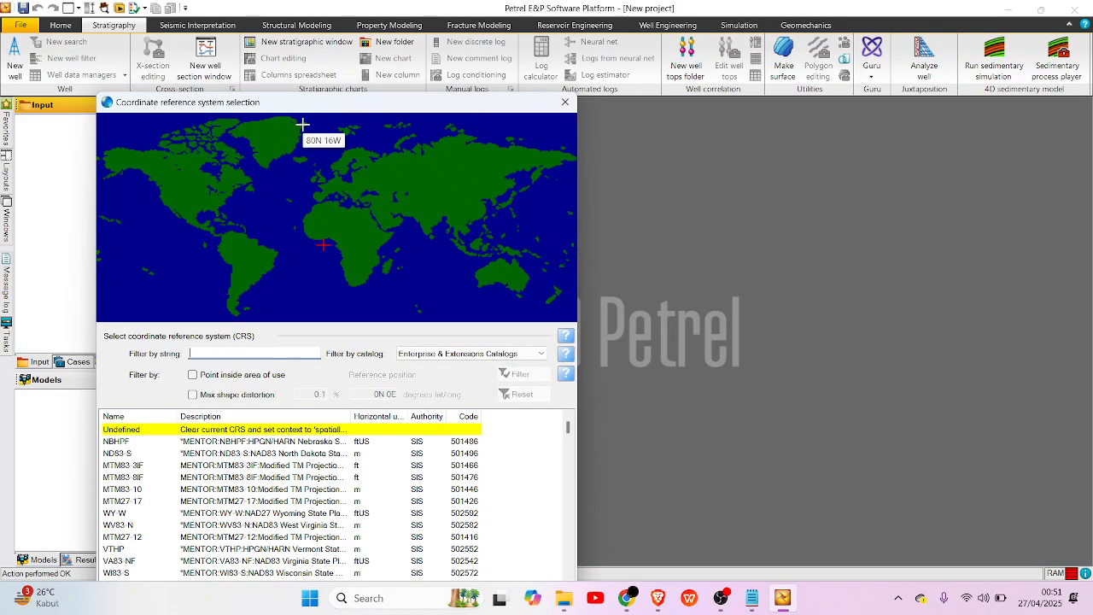
drag(305, 108, 329, 30)
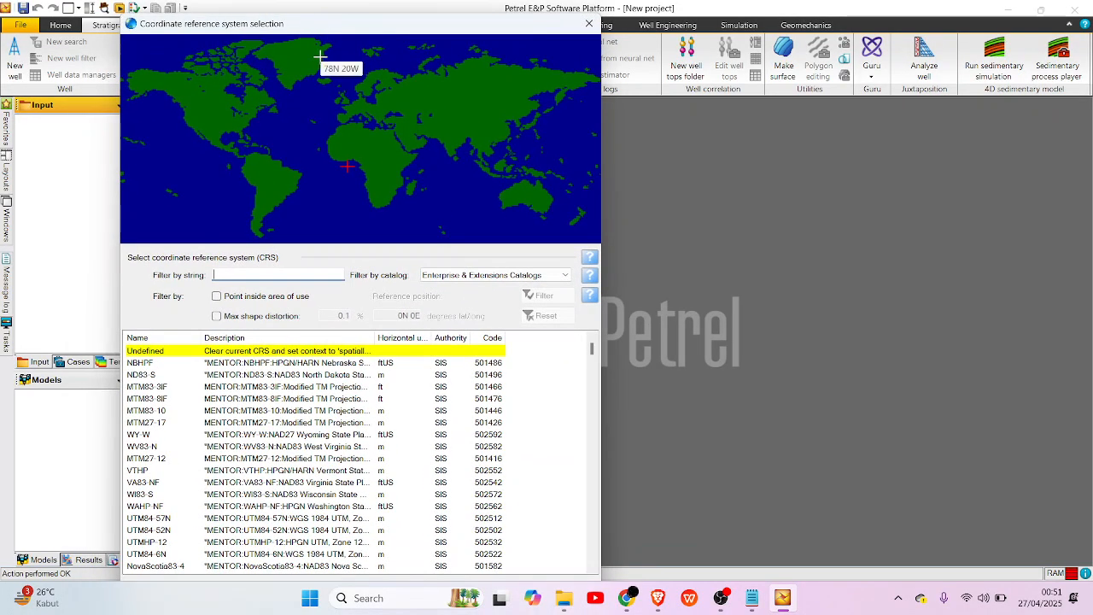
text(8S)
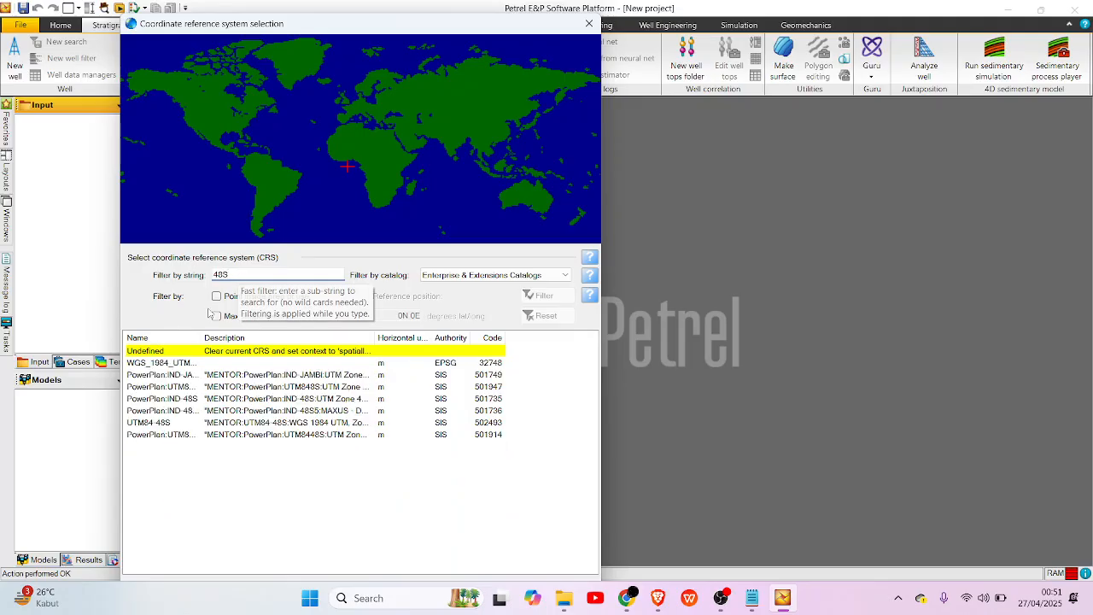
click(196, 362)
drag(400, 29, 388, 16)
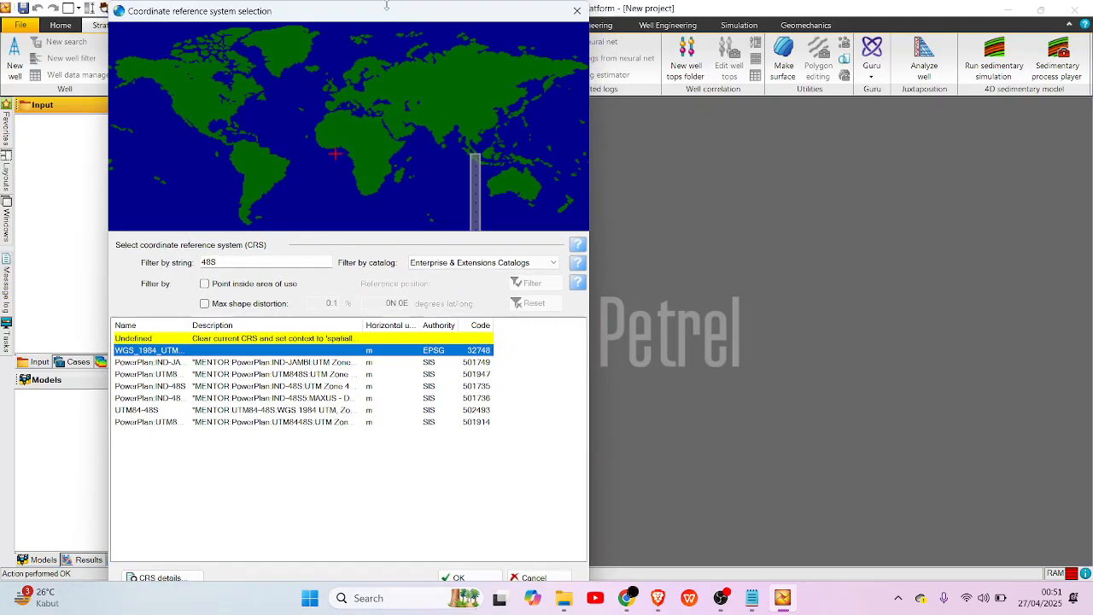
click(457, 577)
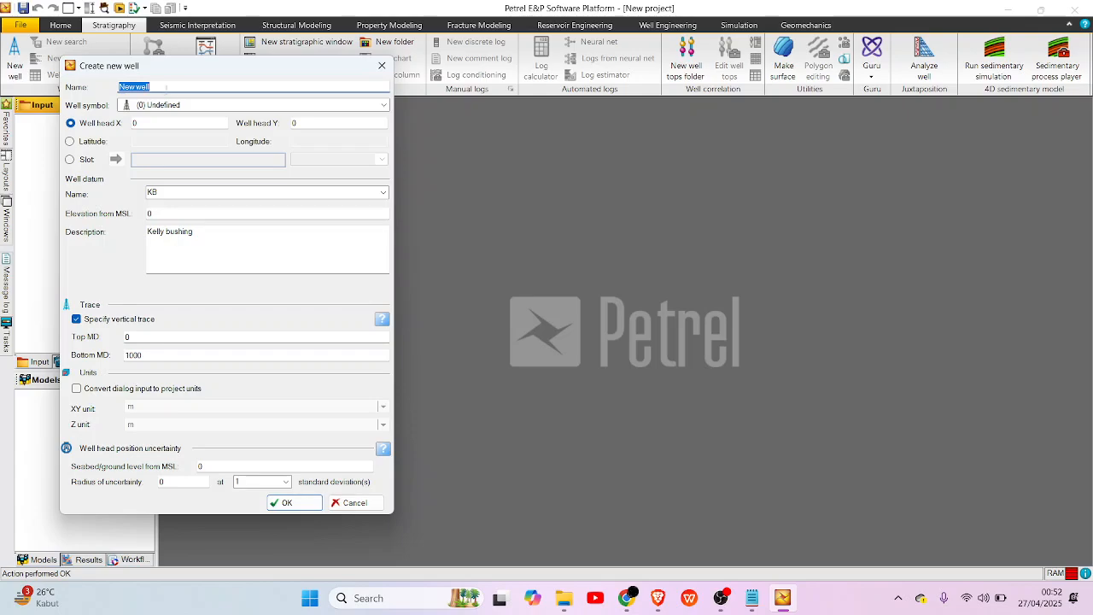
Switch to the S-01 file in Notepad, copy the X-coordinate 865976.00000000, and paste it into the new well's Well head Y.
drag(182, 69, 197, 59)
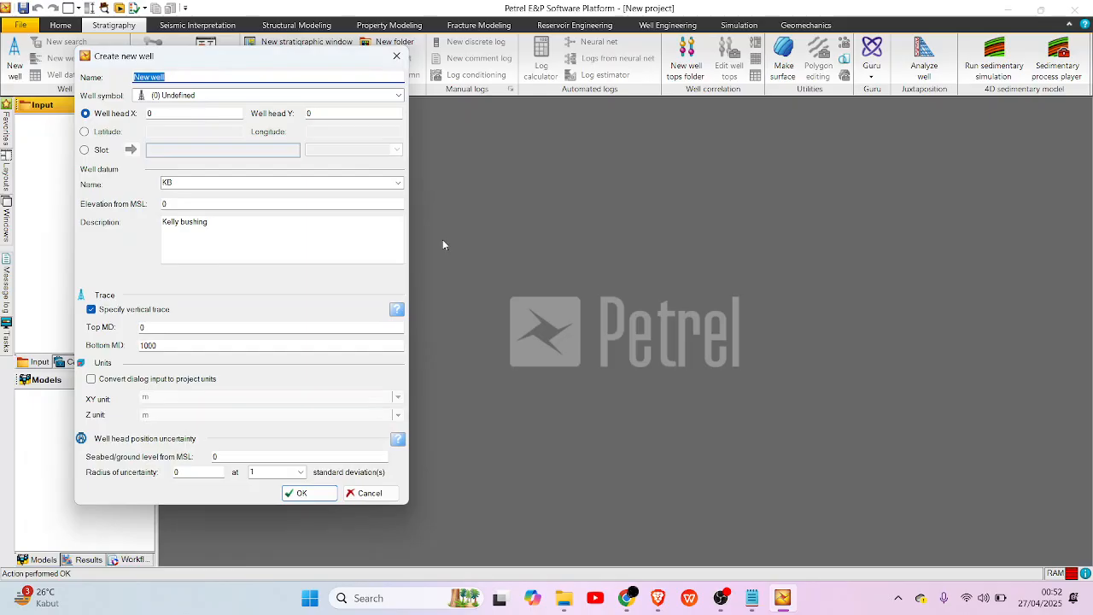
key(alt+Tab)
key(alt+Tab)
key(alt+Tab)
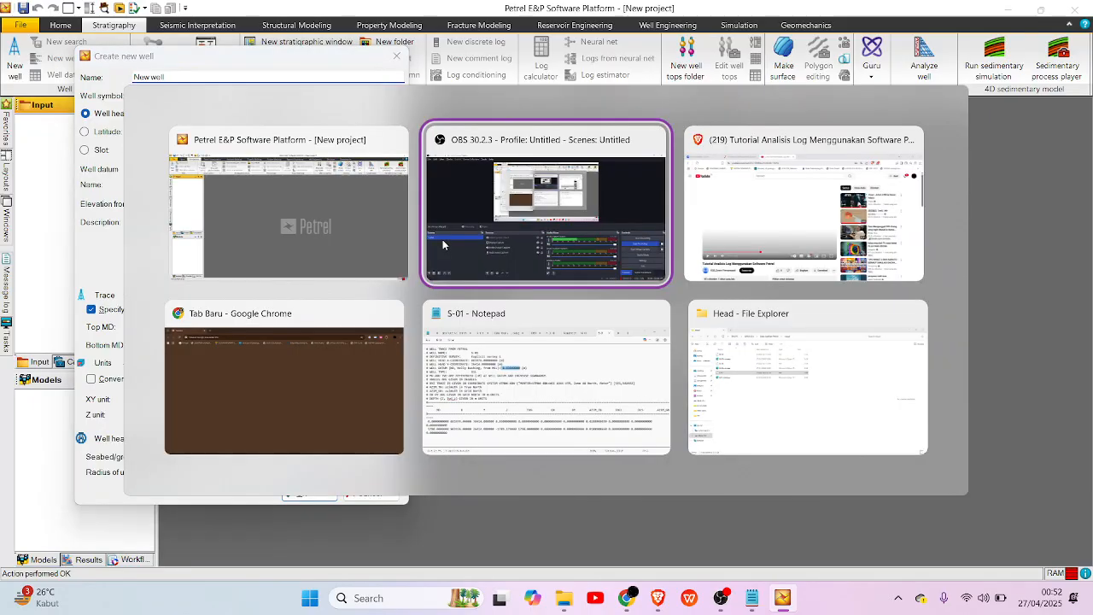
key(alt+Tab)
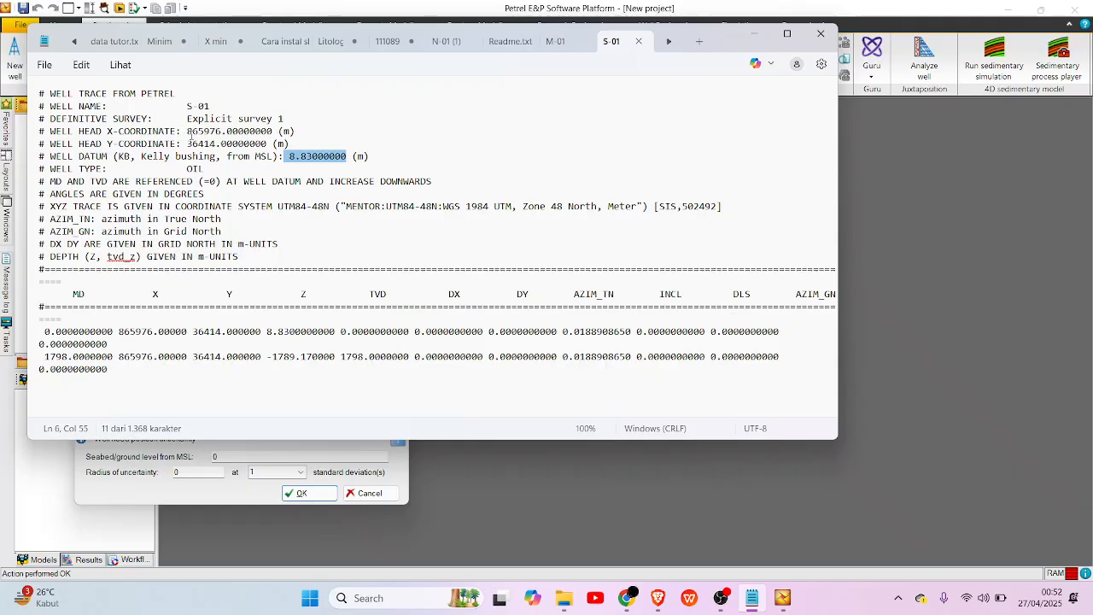
drag(185, 130, 274, 131)
key(ctrl+c)
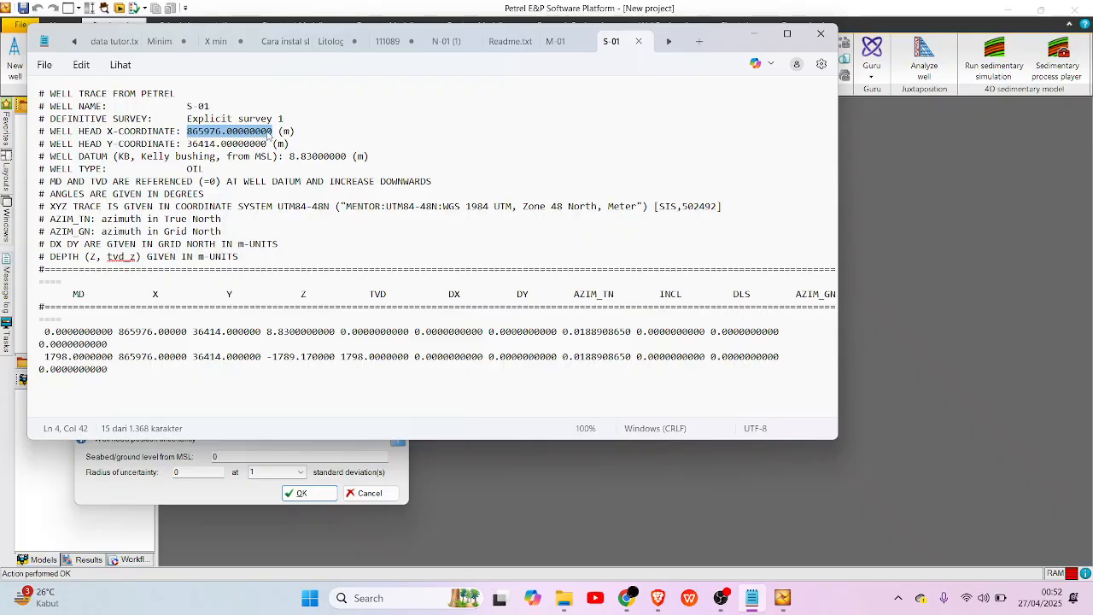
key(alt+Tab)
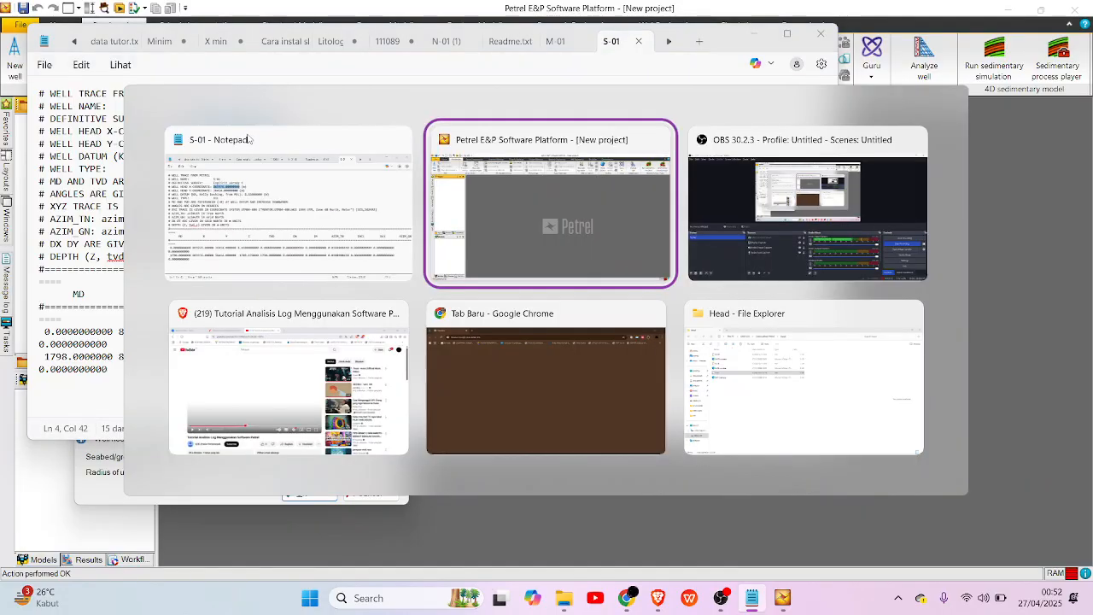
click(313, 114)
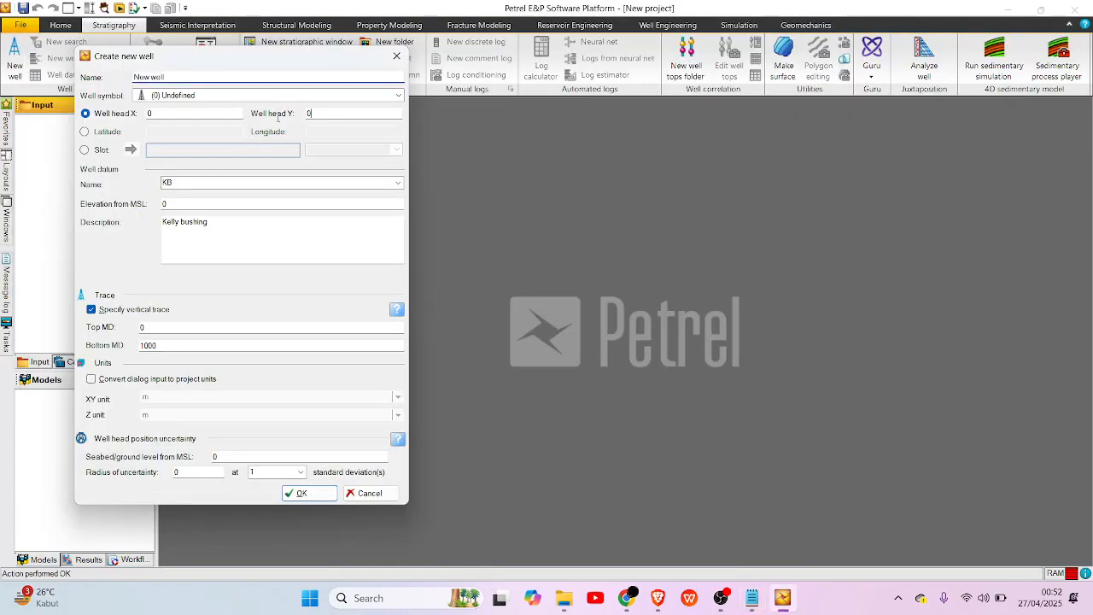
key(ctrl+v)
Copy the Y-coordinate 36414.00000000 from the S-01 file in Notepad into the new well's Well head X.
double_click(161, 117)
key(alt+Tab)
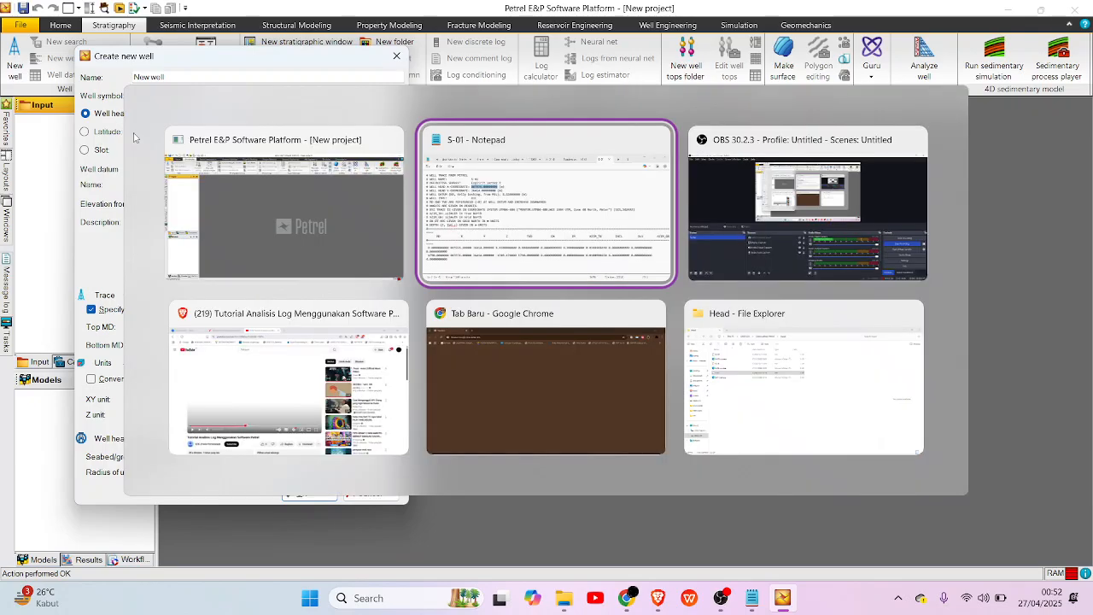
drag(187, 144, 267, 145)
key(ctrl+c)
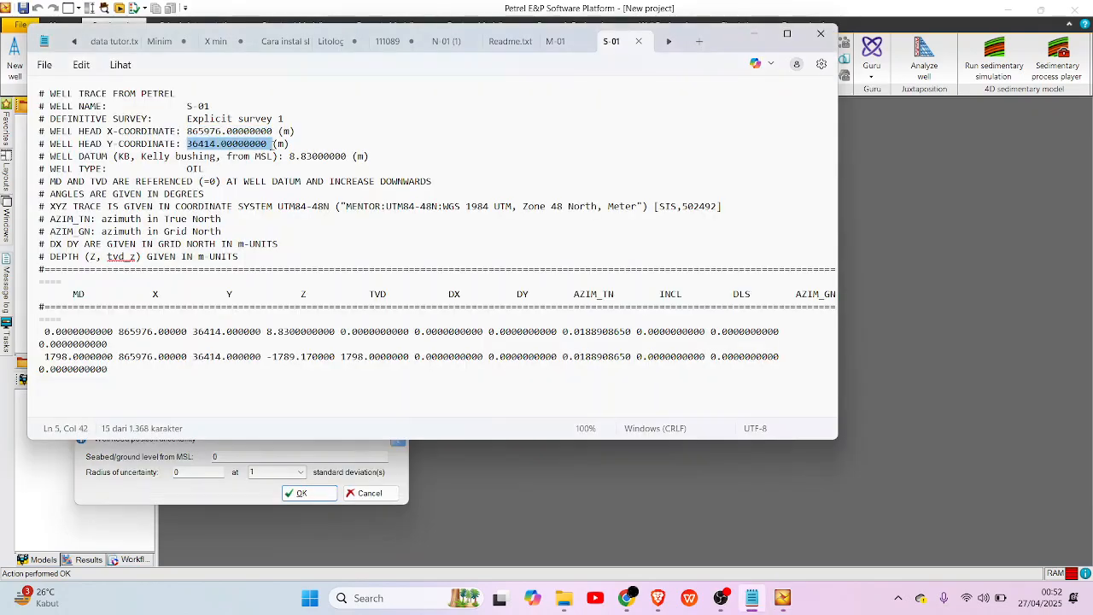
key(alt+Tab)
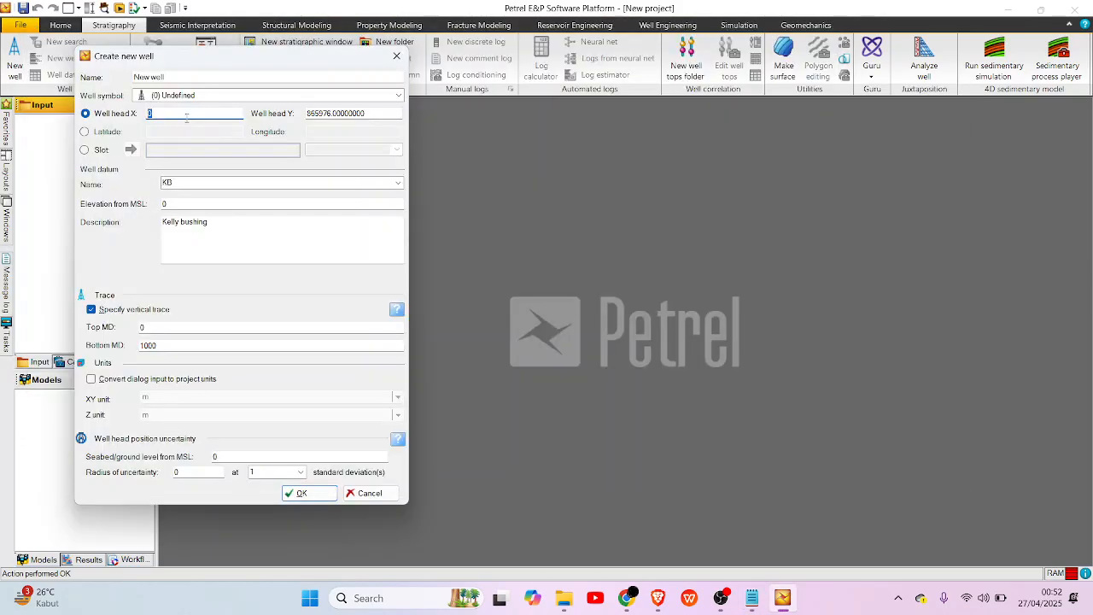
key(ctrl+v)
Copy the Kelly bushing datum 8.83000000 from the S-01 file in Notepad into the new well's Elevation from MSL.
click(182, 202)
key(alt+Tab)
drag(289, 156, 348, 160)
key(ctrl+c)
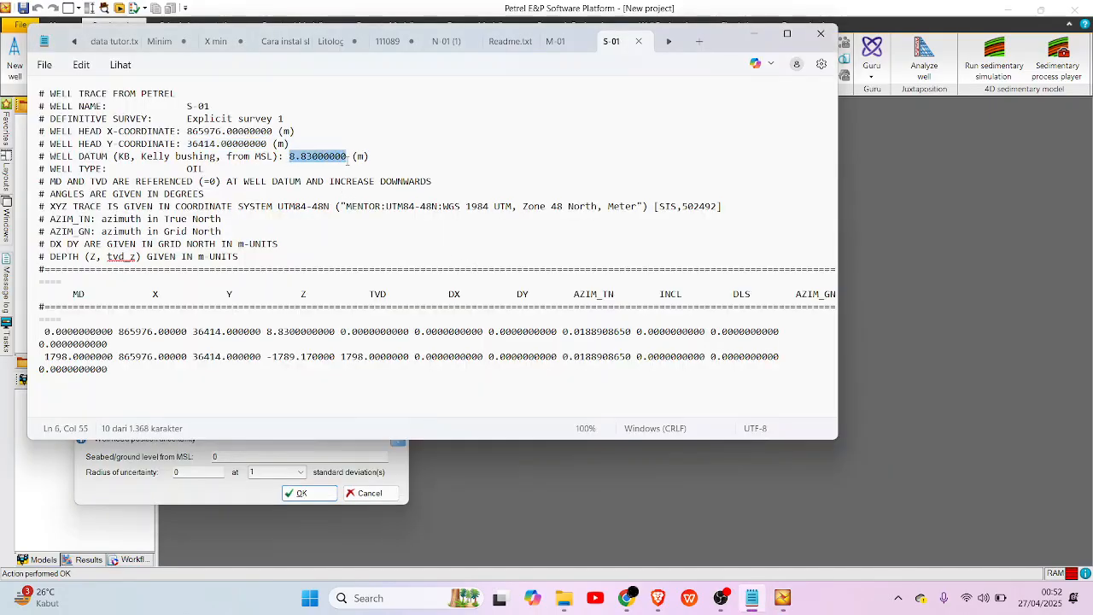
key(alt+Tab)
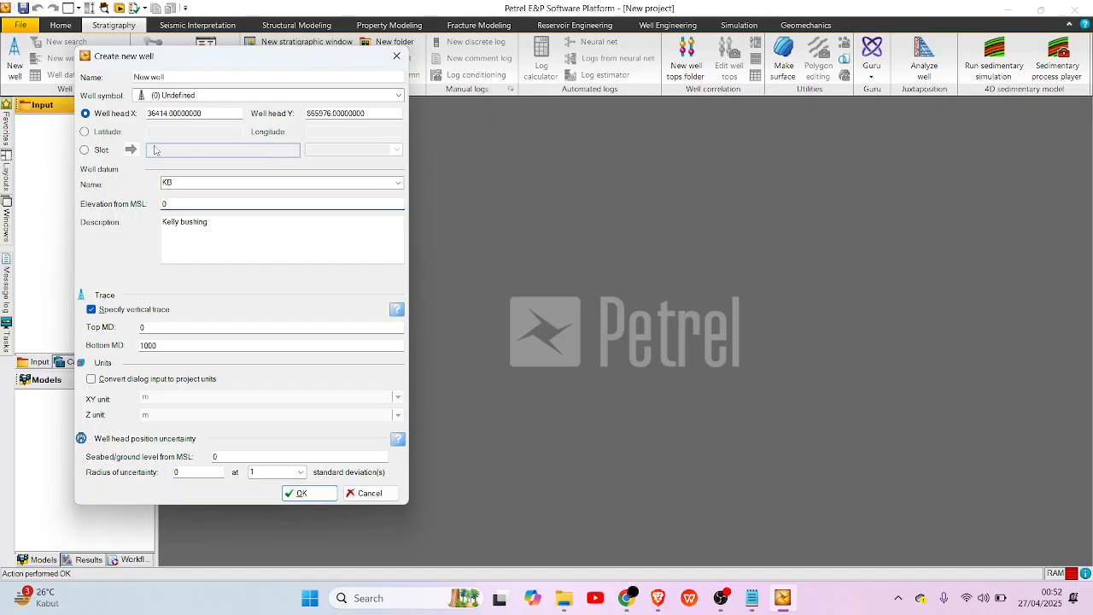
key(ctrl+v)
Enable converting the dialog input to project units and create the well.
click(233, 232)
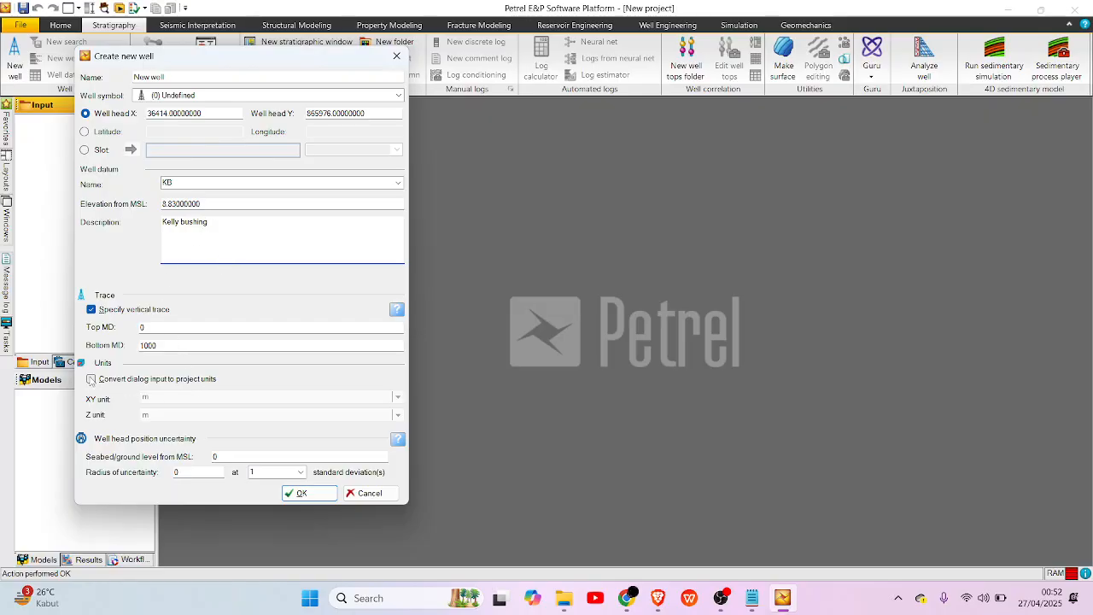
click(91, 379)
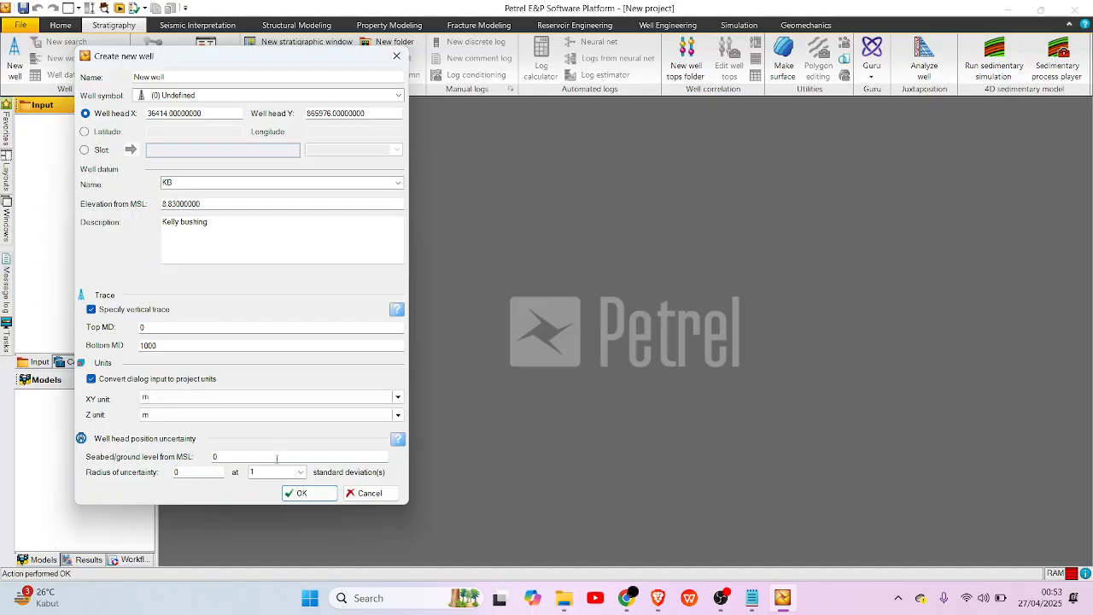
click(316, 493)
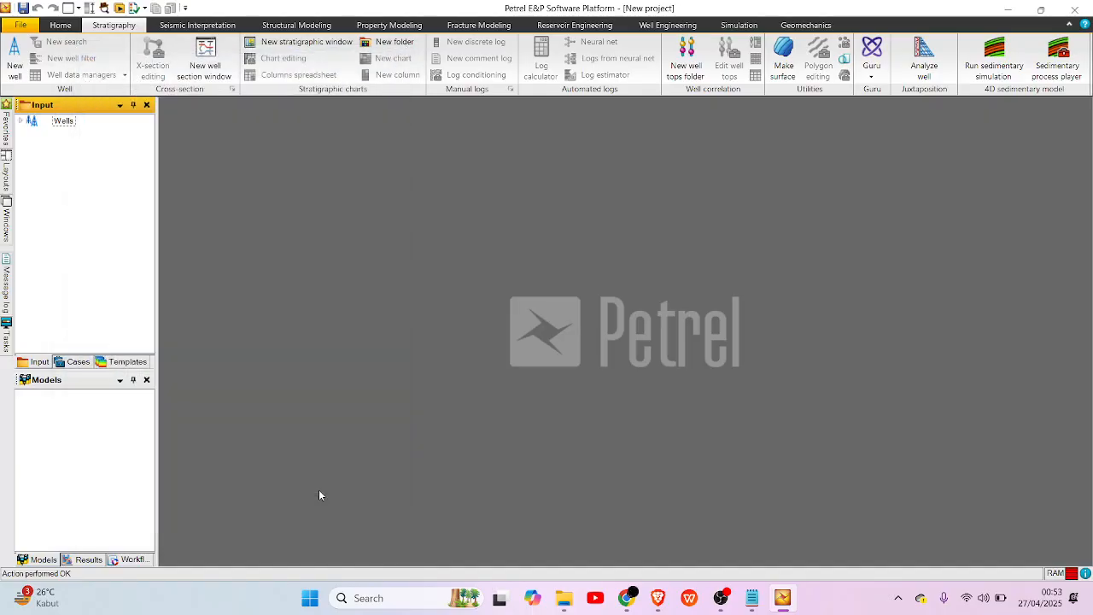
Rename the new well under Wells to S-01 in its settings and apply the change.
click(22, 122)
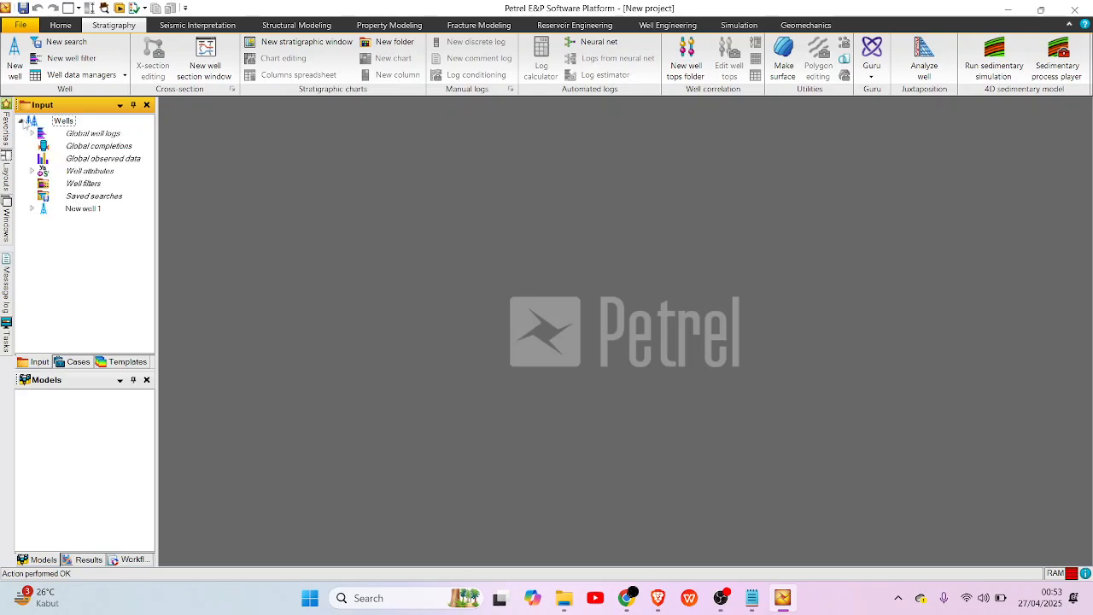
click(32, 210)
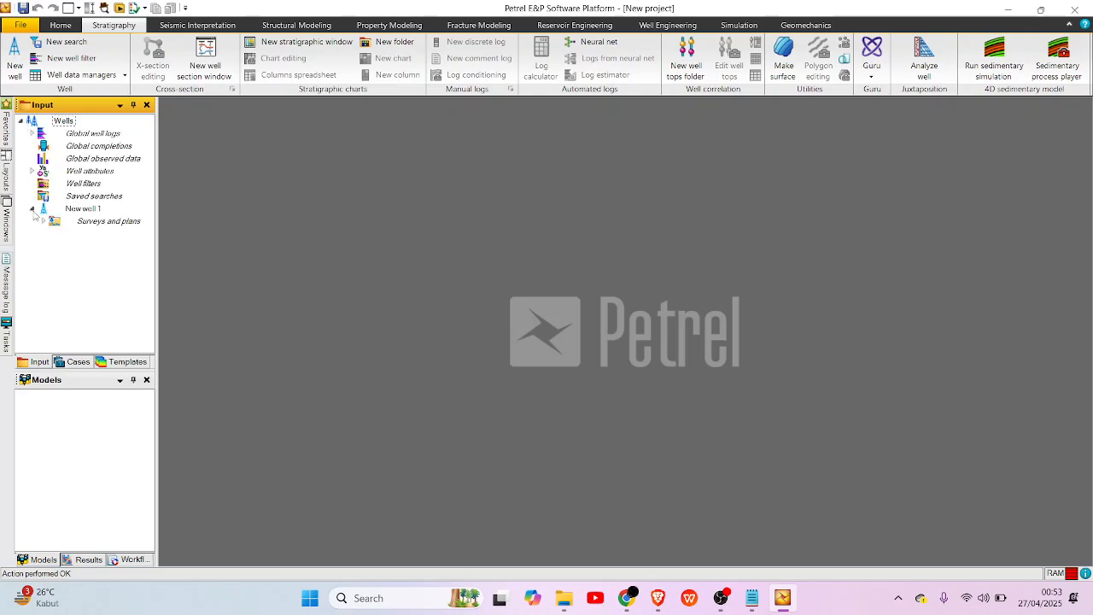
click(80, 211)
right_click(79, 211)
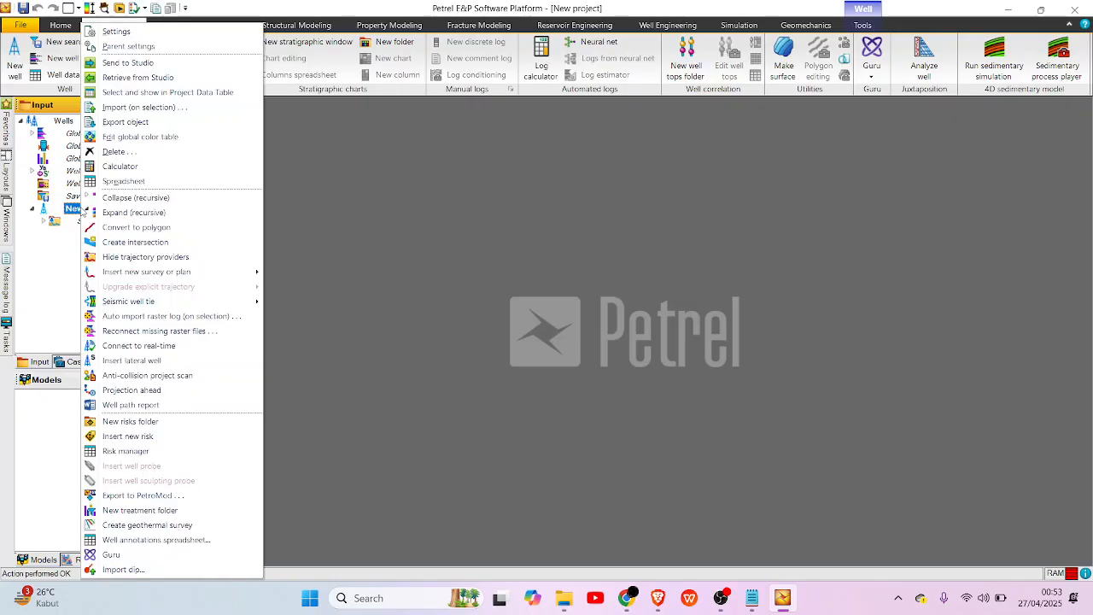
click(173, 32)
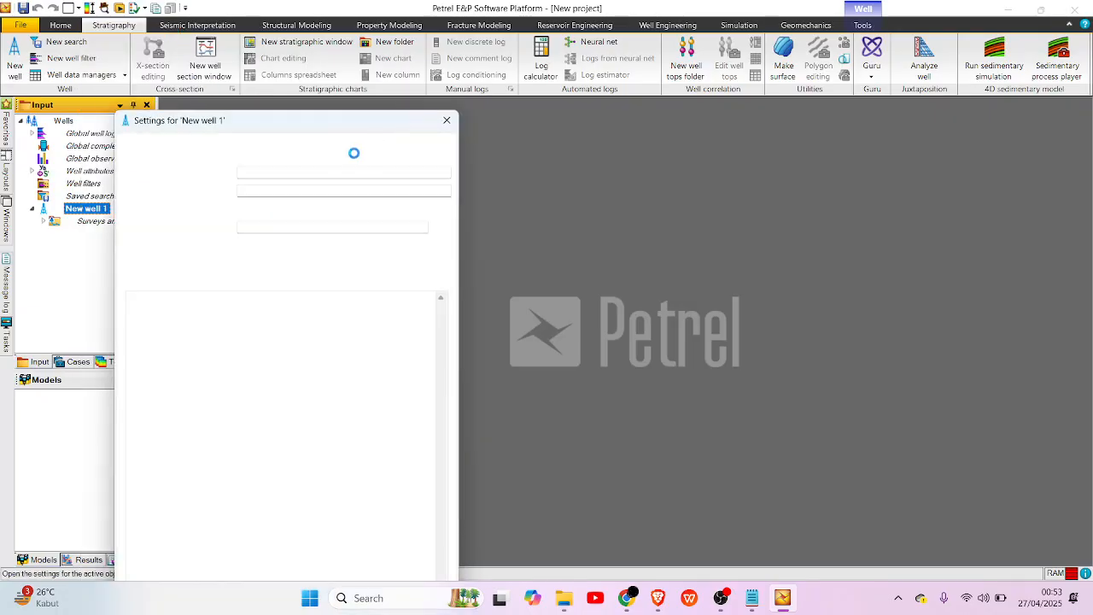
drag(310, 173, 204, 178)
text(S-01)
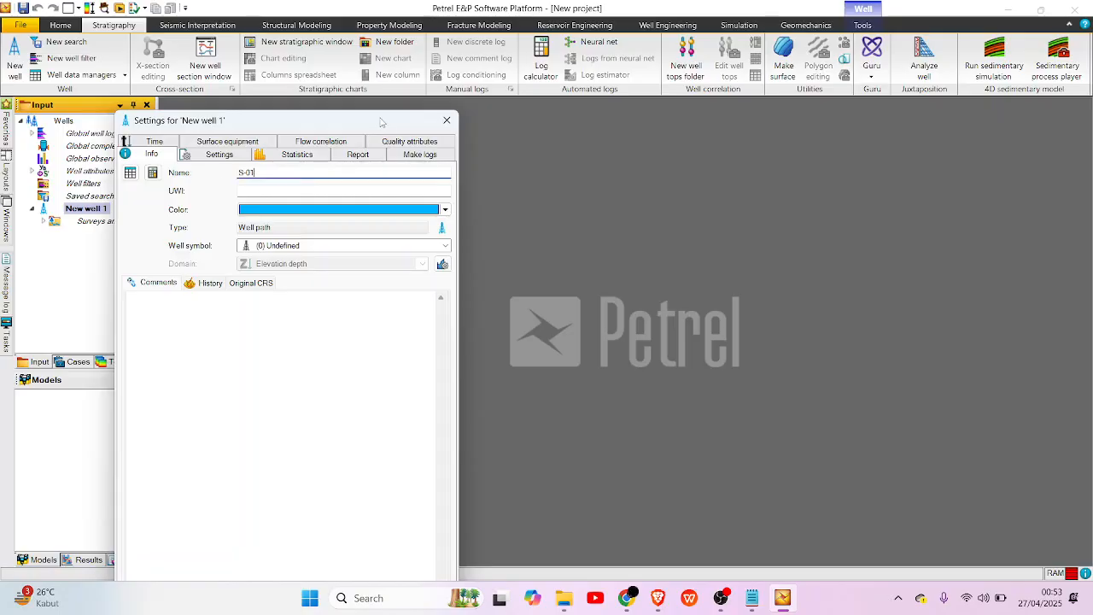
drag(380, 120, 331, 11)
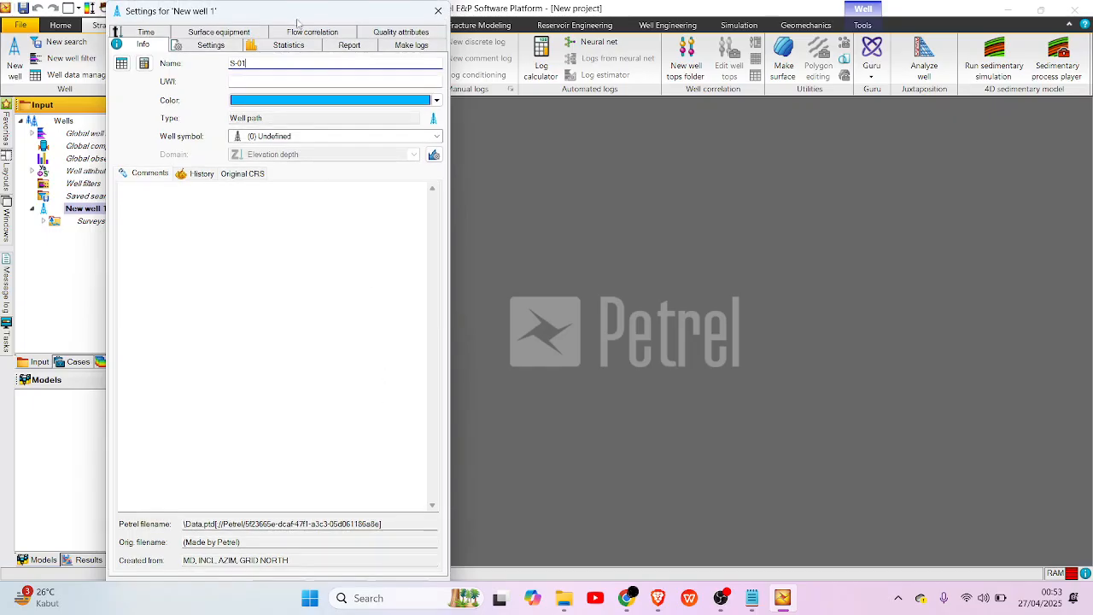
drag(316, 12, 399, 9)
drag(207, 4, 291, 74)
drag(343, 39, 334, 1)
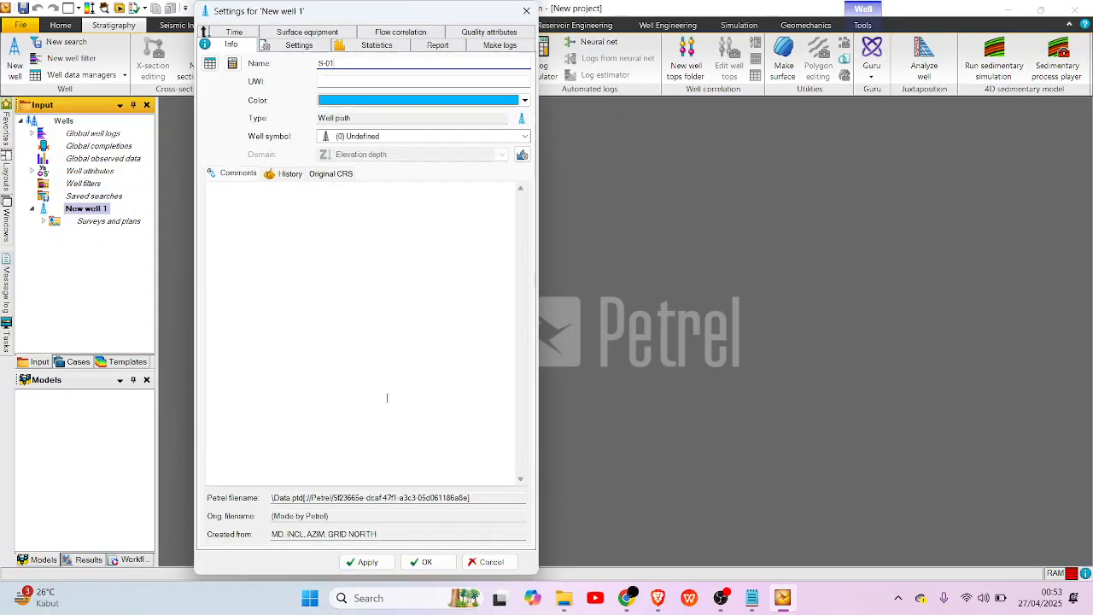
click(365, 561)
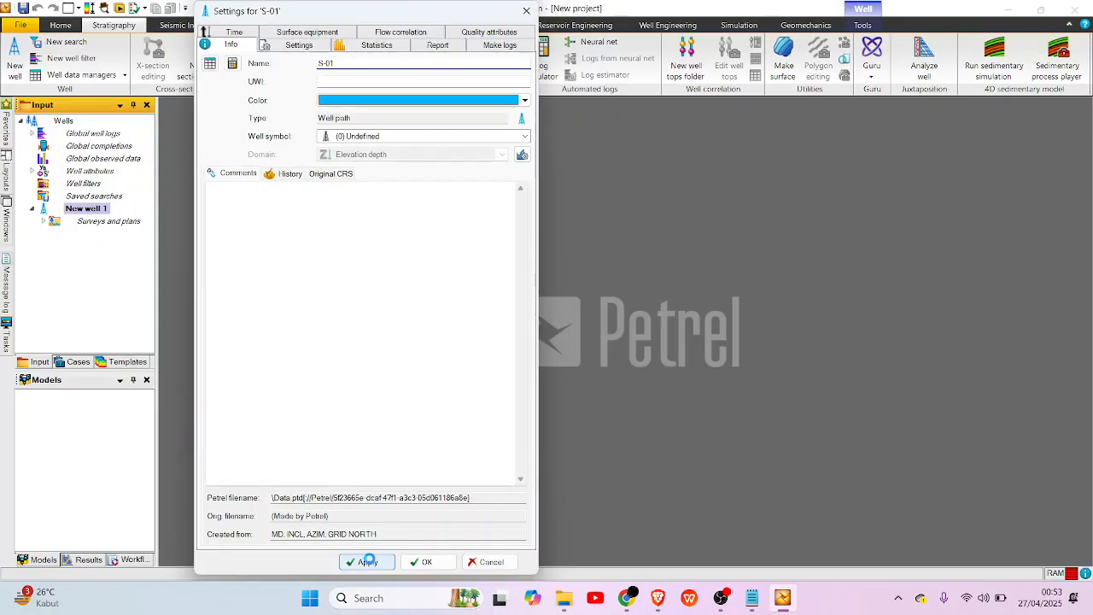
click(422, 560)
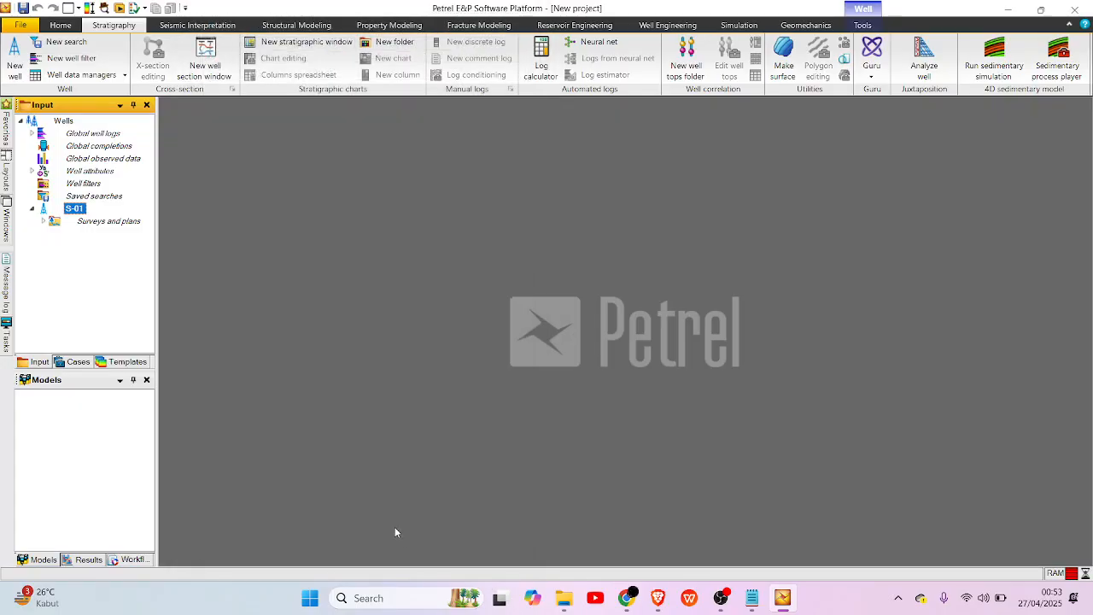
Import the S-01 file from the Las folder onto well S-01 as Well logs (ASCII), using MD data and autodetected logs.
right_click(75, 209)
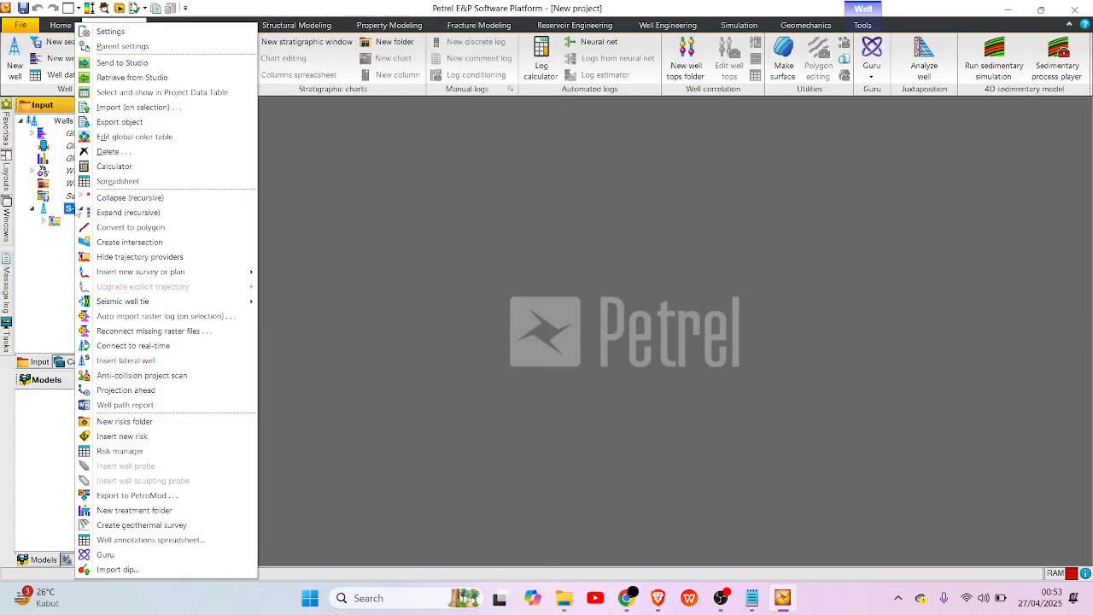
click(128, 106)
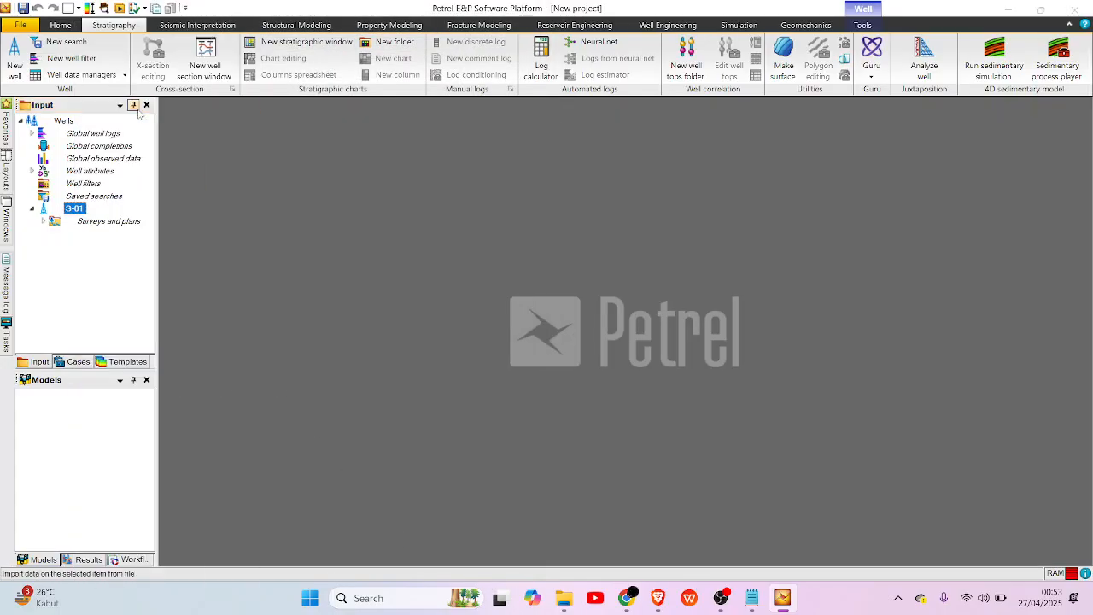
click(132, 99)
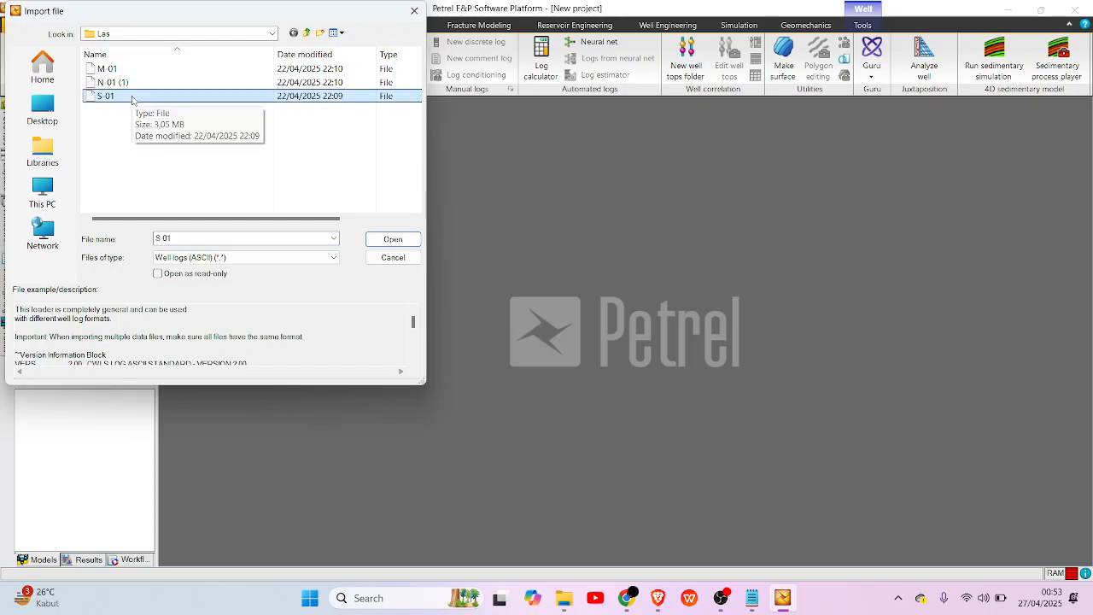
double_click(132, 99)
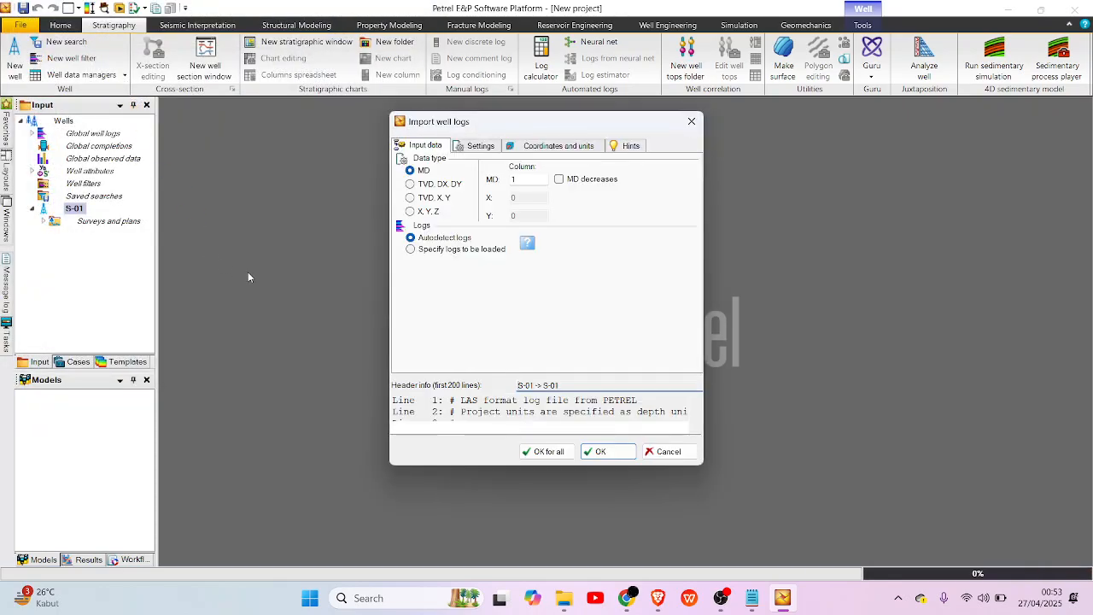
click(547, 452)
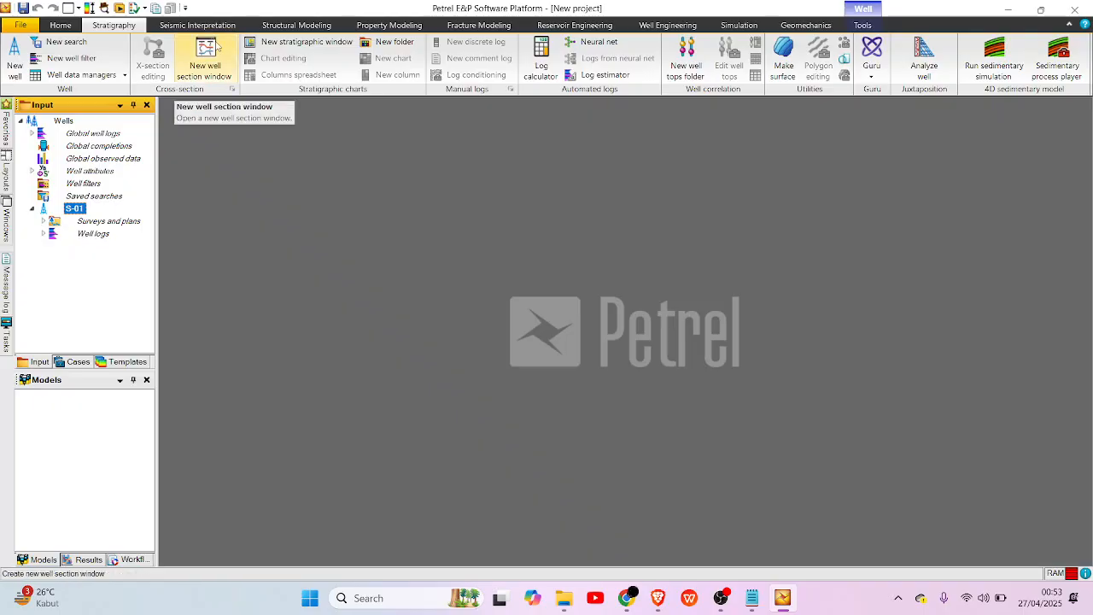
Create a well section window with a new cross-section and template, and display well S-01 with all global well logs.
click(216, 47)
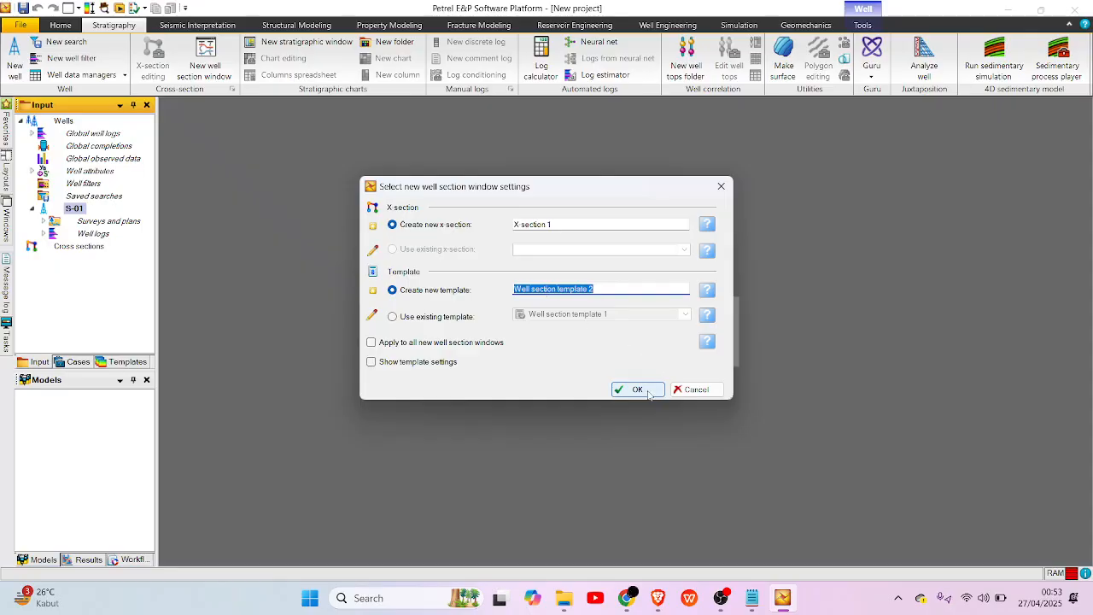
click(646, 392)
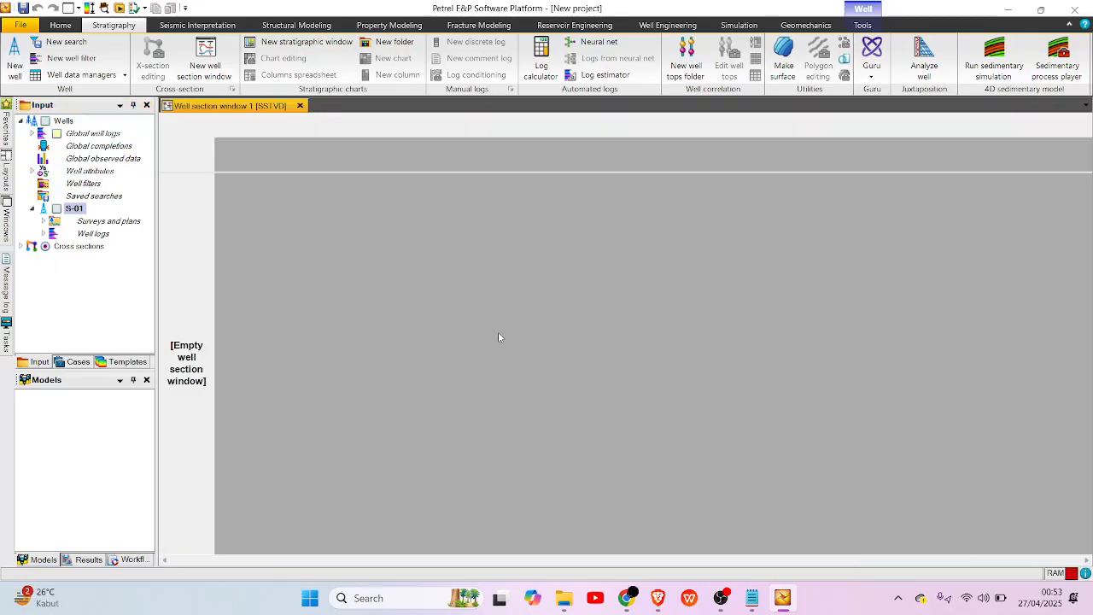
click(56, 208)
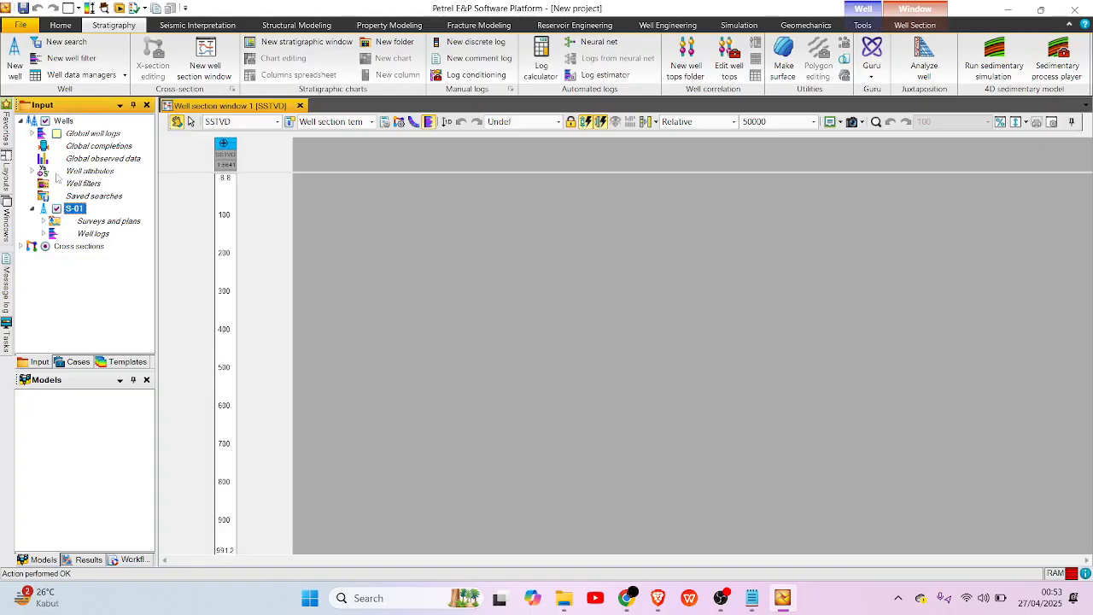
click(56, 134)
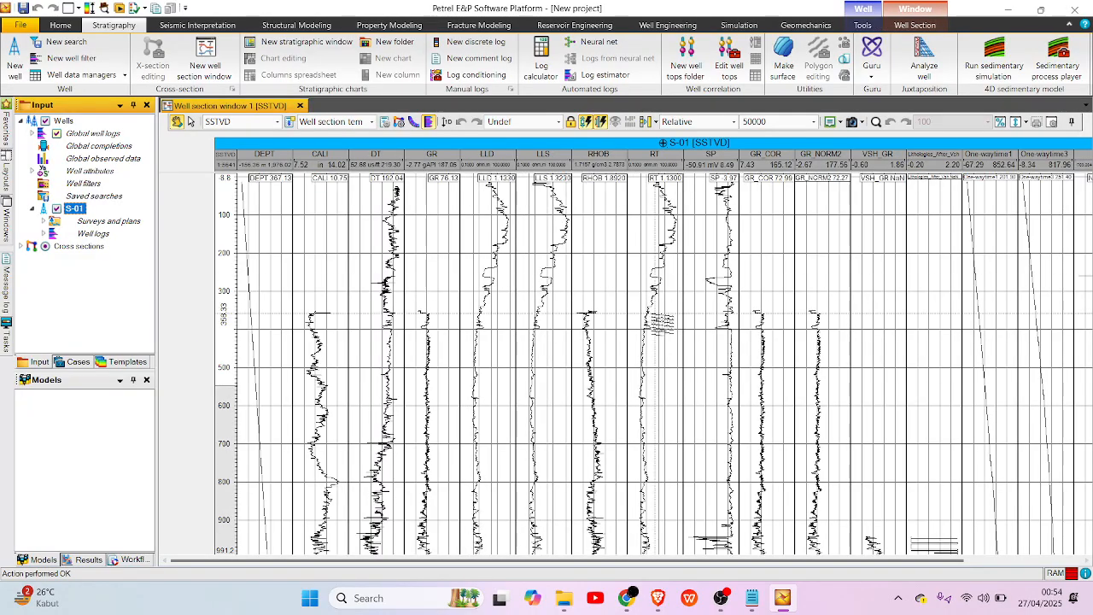
scroll(498, 265, down, 2)
scroll(537, 319, up, 4)
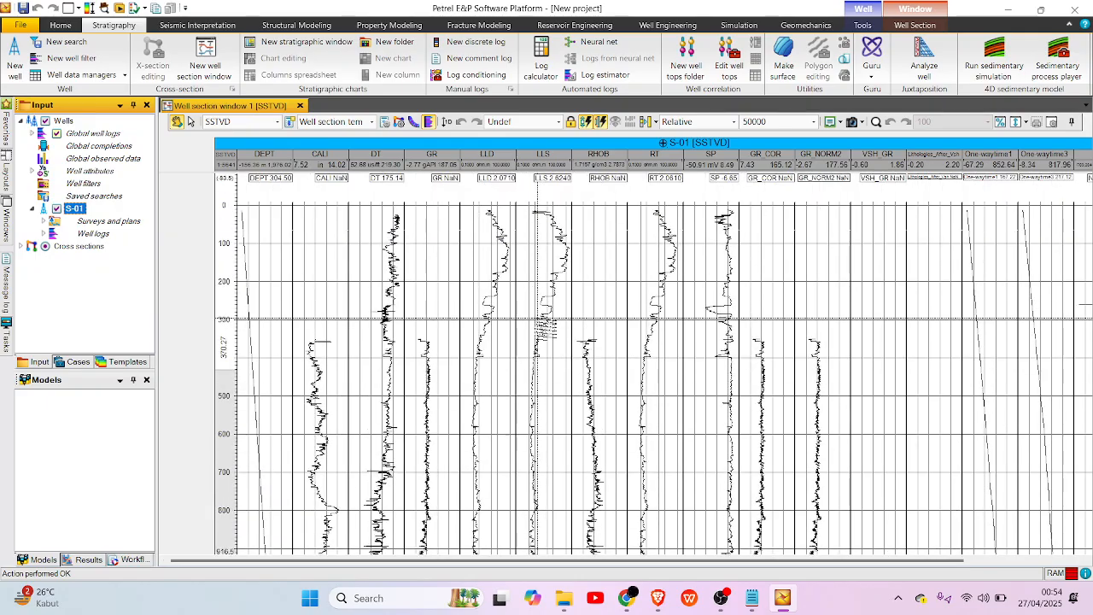
scroll(342, 324, down, 1)
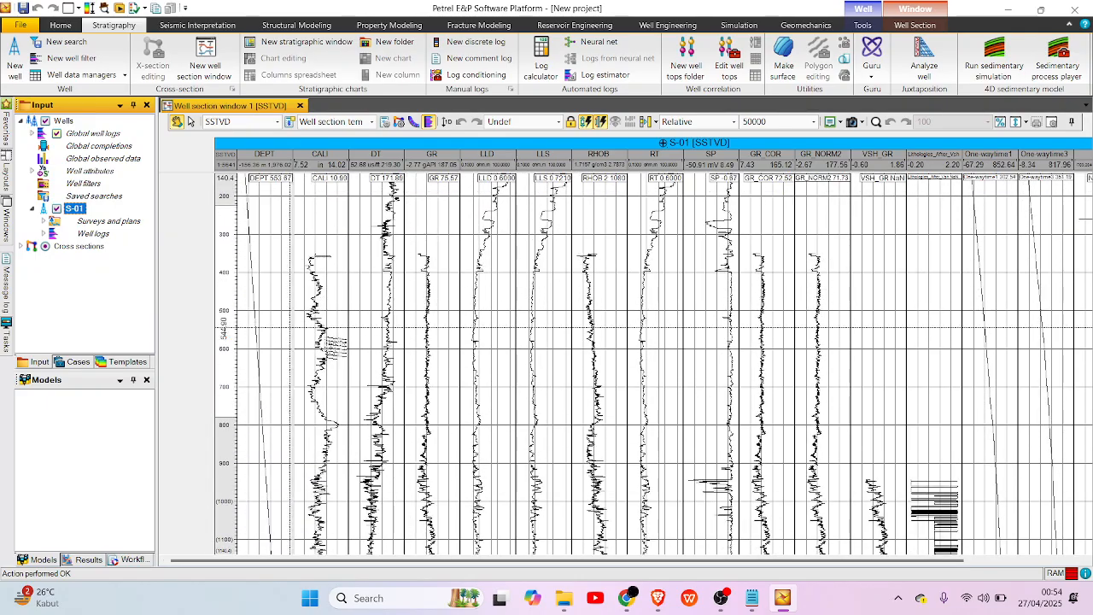
In the well section template settings, hide the DEPT, GR_COR, GR_NORM2, VSH_GR, Lithologies_After, One-waytime1–5, NPHI, Lithologies and Facies tracks.
click(384, 124)
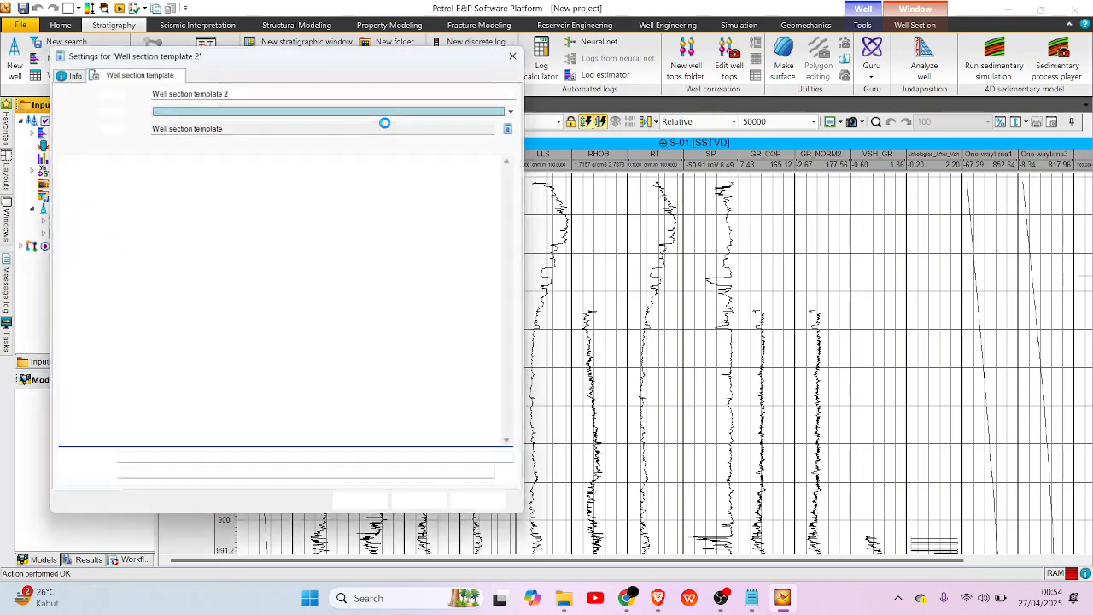
scroll(128, 148, down, 5)
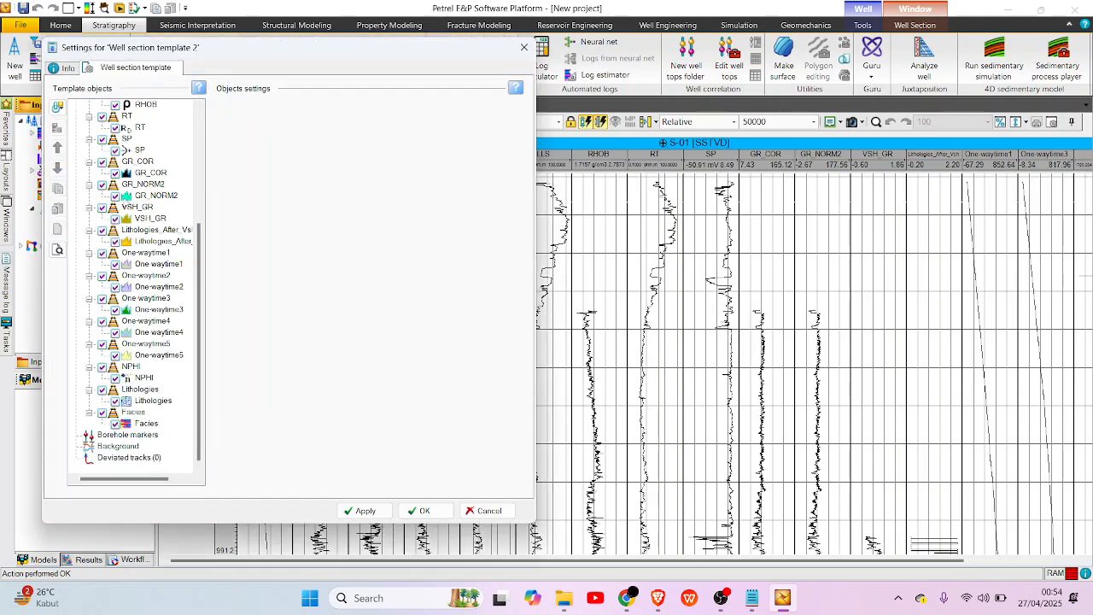
scroll(140, 381, up, 5)
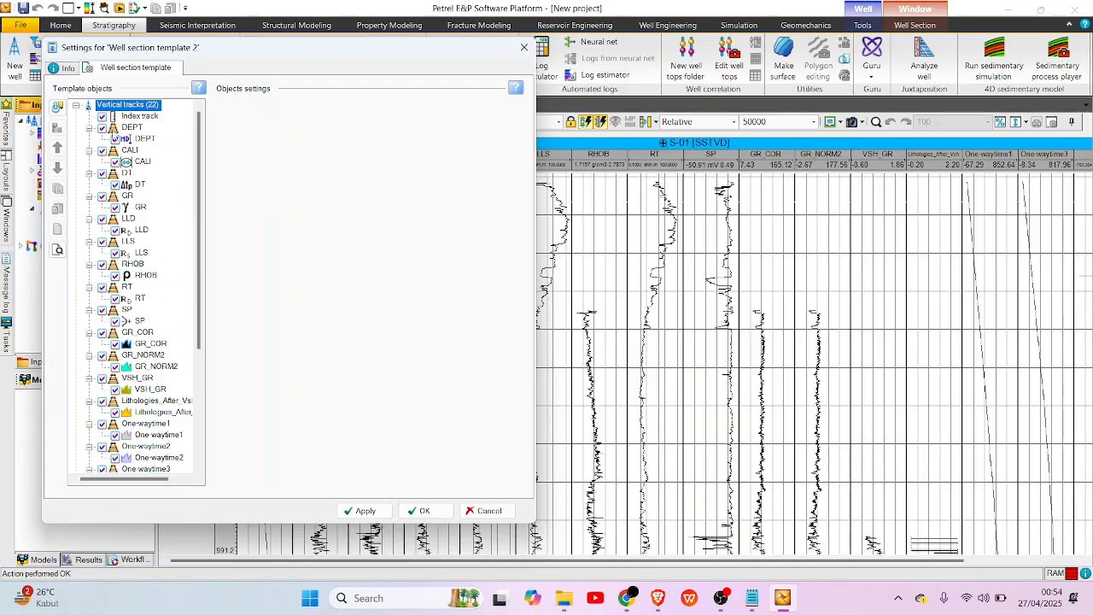
scroll(130, 160, down, 1)
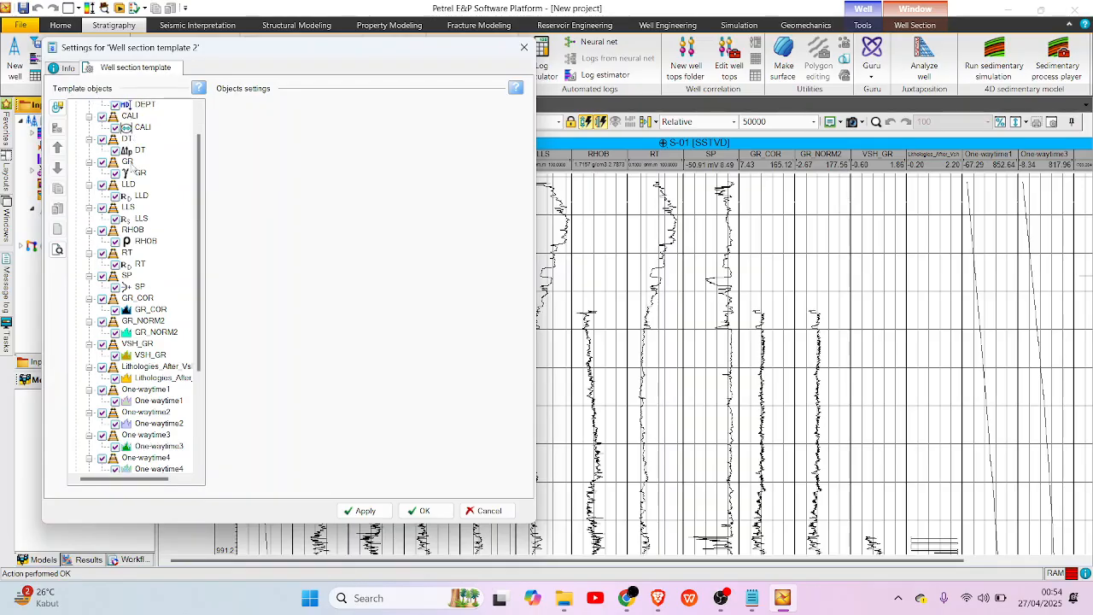
scroll(102, 448, down, 4)
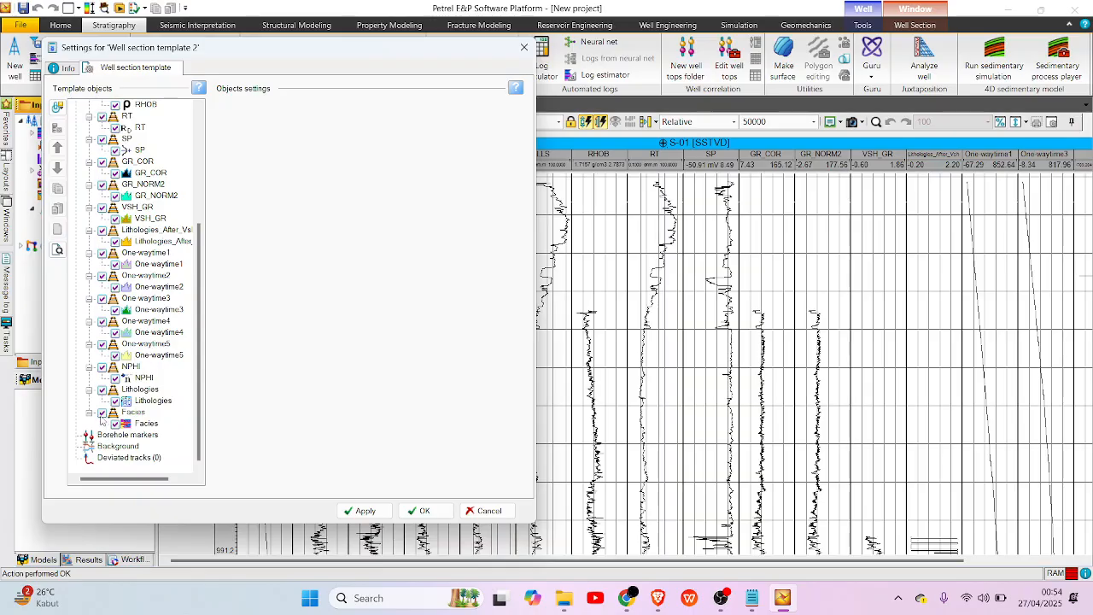
click(101, 412)
click(102, 389)
click(101, 367)
click(102, 344)
click(102, 322)
click(101, 276)
click(101, 252)
click(103, 209)
scroll(100, 165, up, 5)
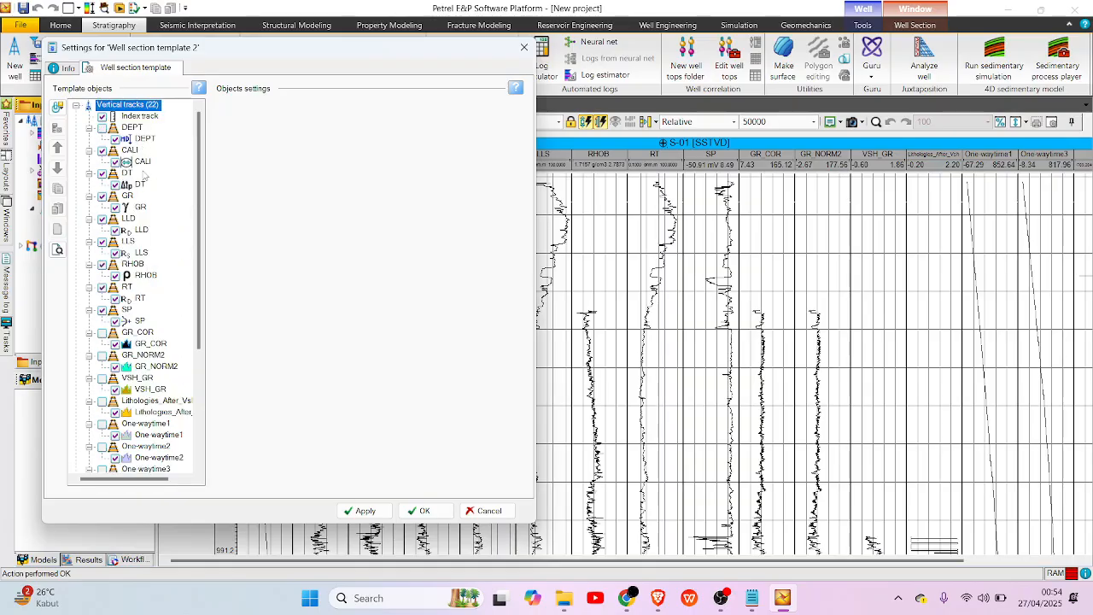
Move the SP and GR logs into the CALI track so all three logs share one track.
click(116, 298)
click(133, 320)
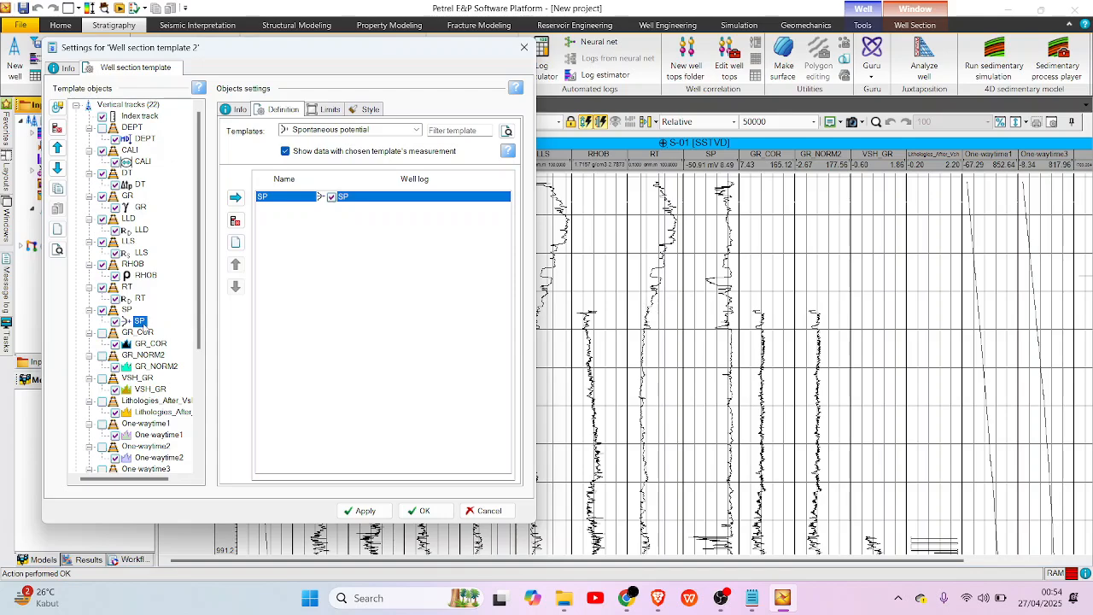
drag(140, 322, 132, 150)
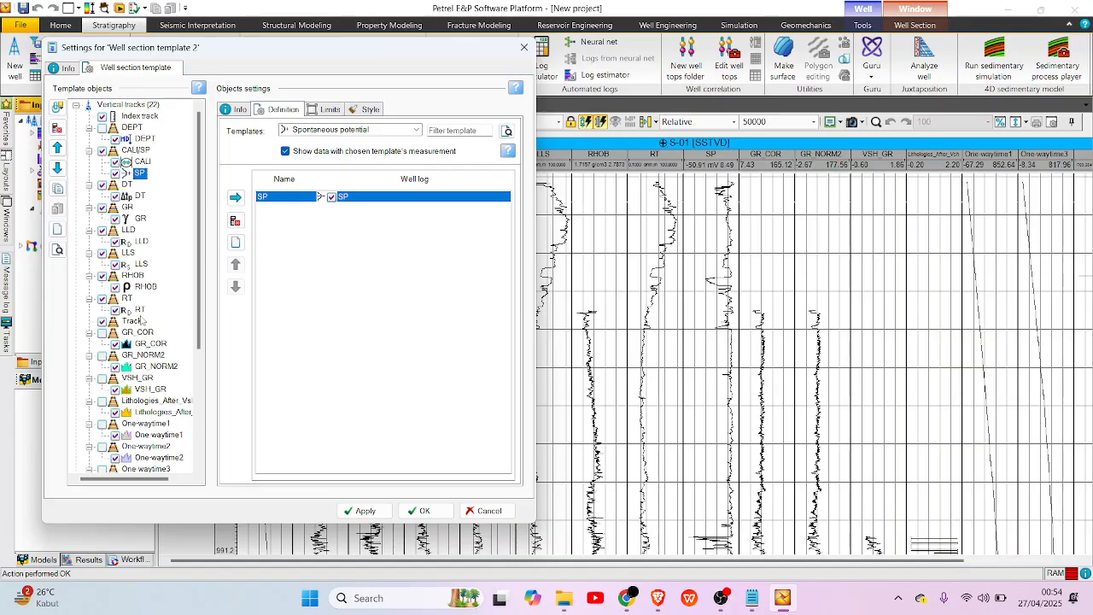
click(139, 219)
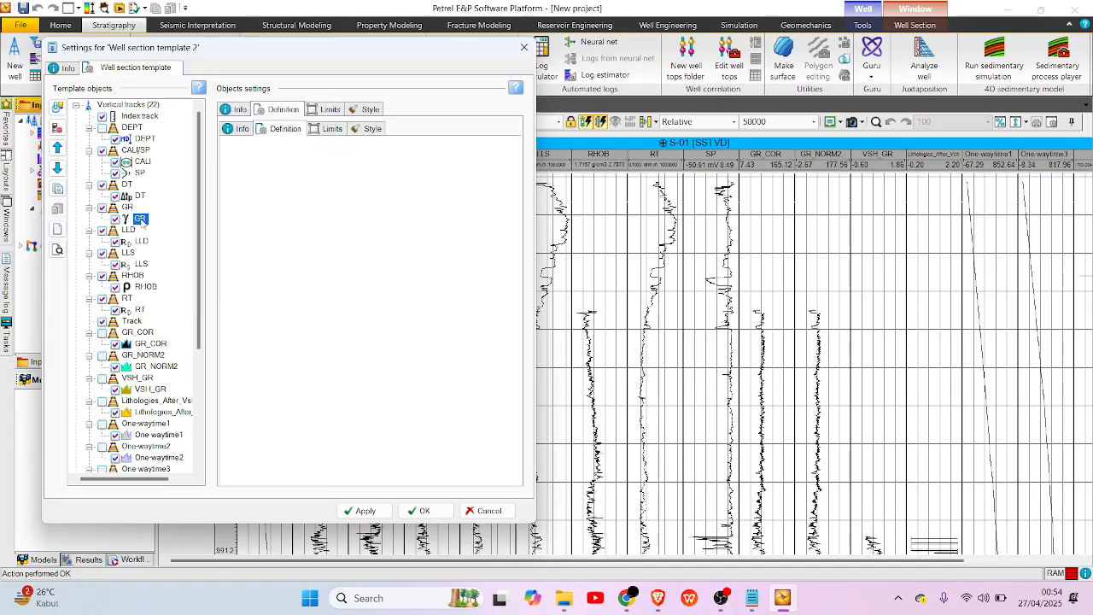
drag(144, 167, 142, 162)
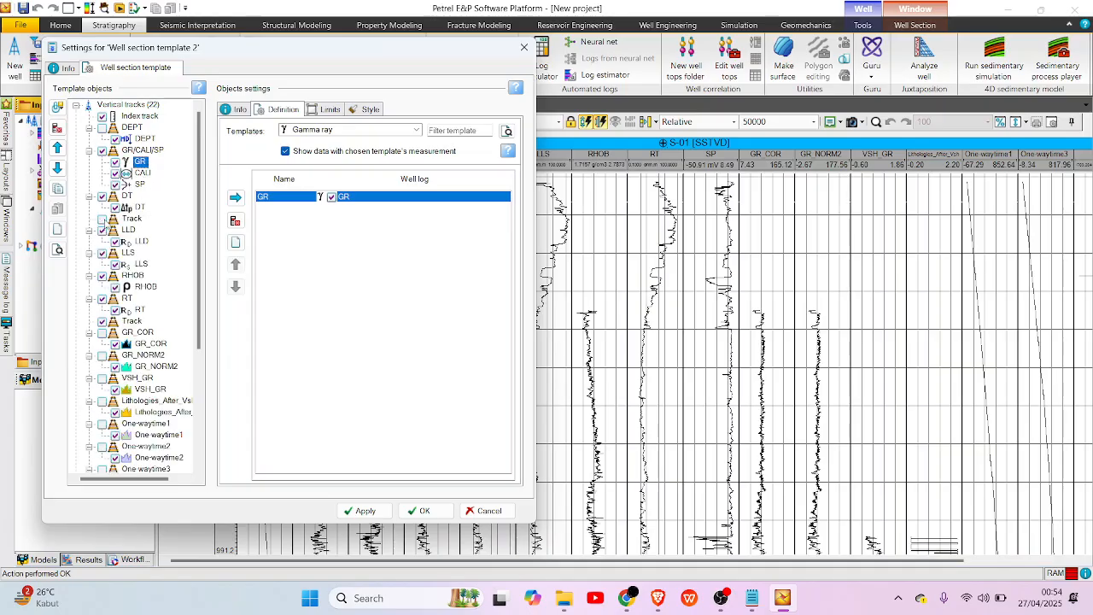
Combine the LLS and LLD logs in the DT track, and move DT out to the VSH_GR track.
click(142, 264)
drag(142, 264, 150, 199)
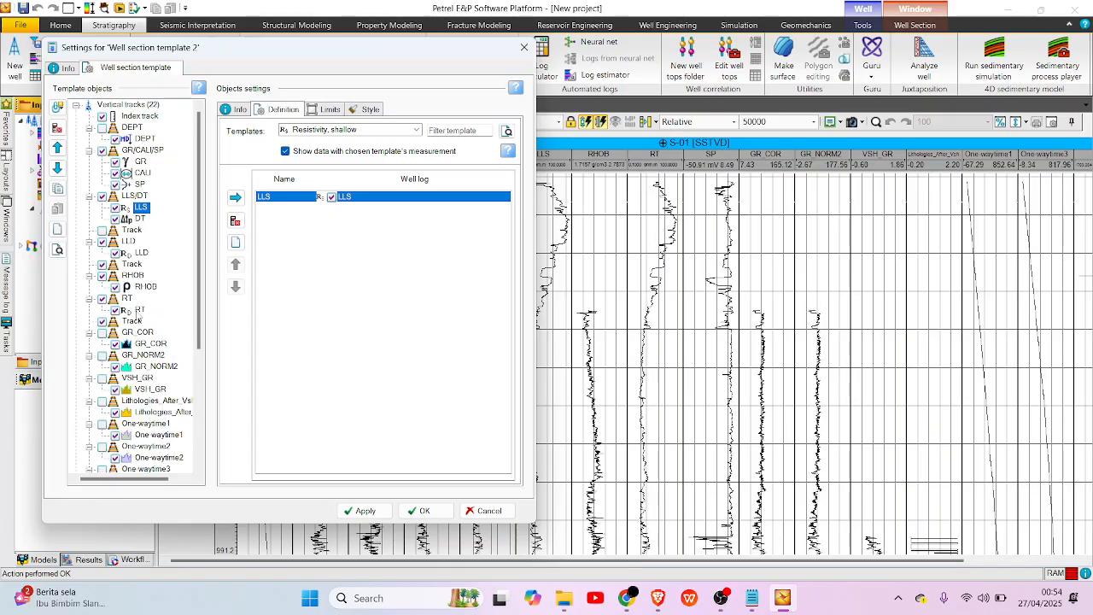
click(142, 252)
drag(145, 256, 151, 381)
Hide the empty tracks below LLS/LLD, and move the NPHI log into the RHOB track.
click(136, 230)
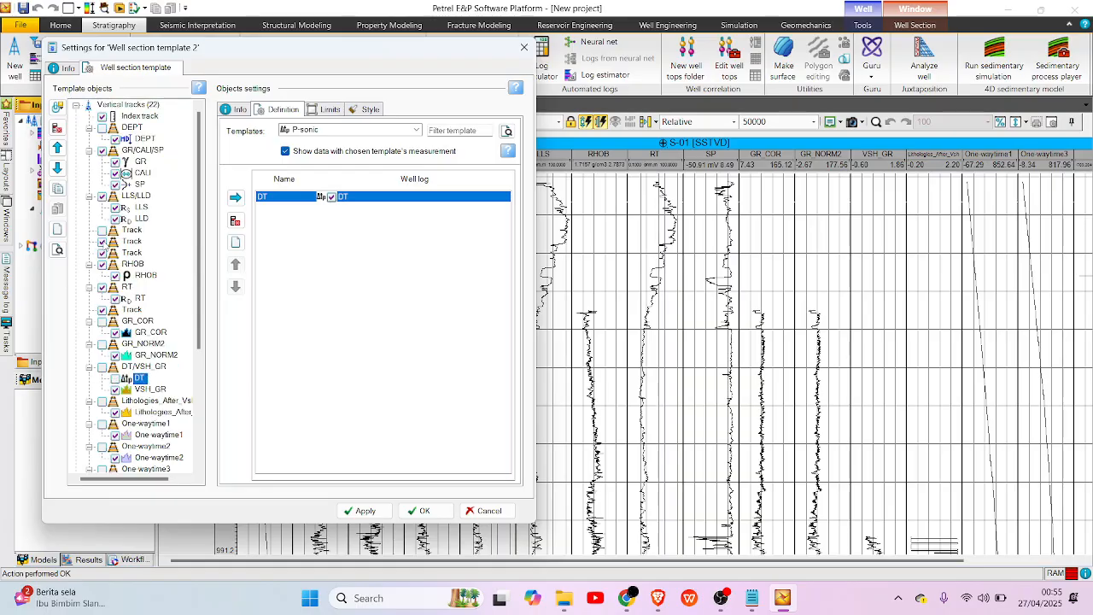
click(102, 240)
scroll(151, 329, down, 5)
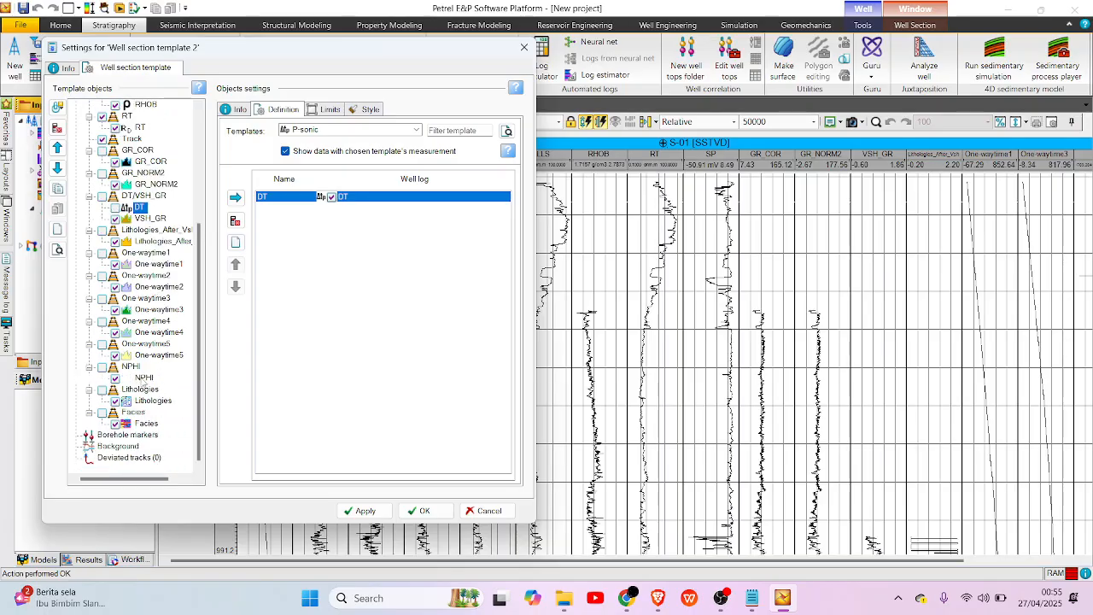
click(144, 377)
drag(148, 413, 142, 137)
scroll(154, 195, up, 4)
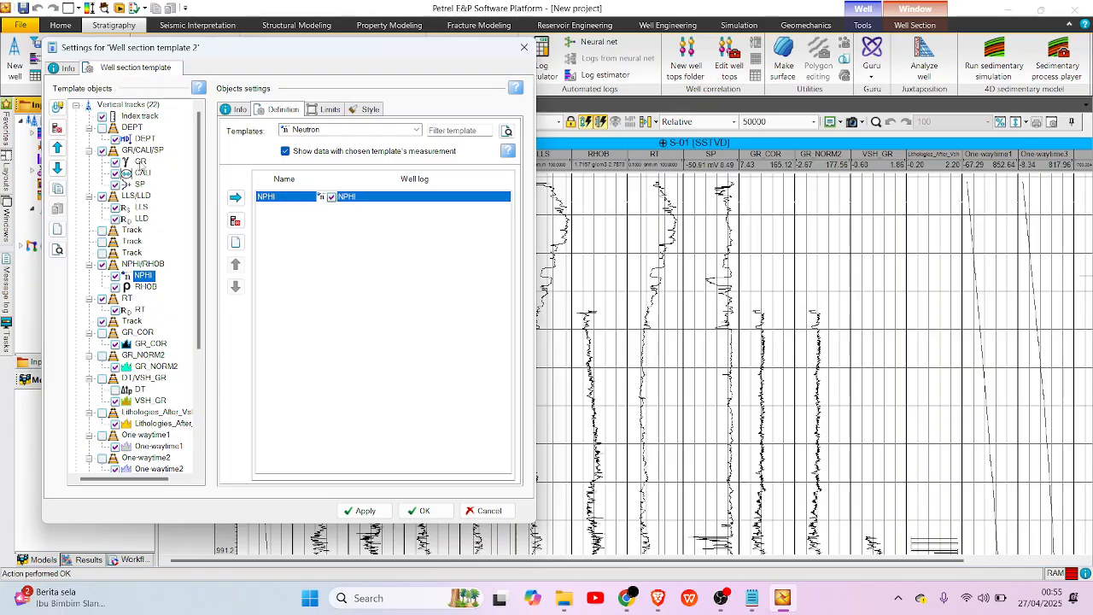
Set the GR log's display limits to a minimum of 0 and a maximum of 150.
click(139, 162)
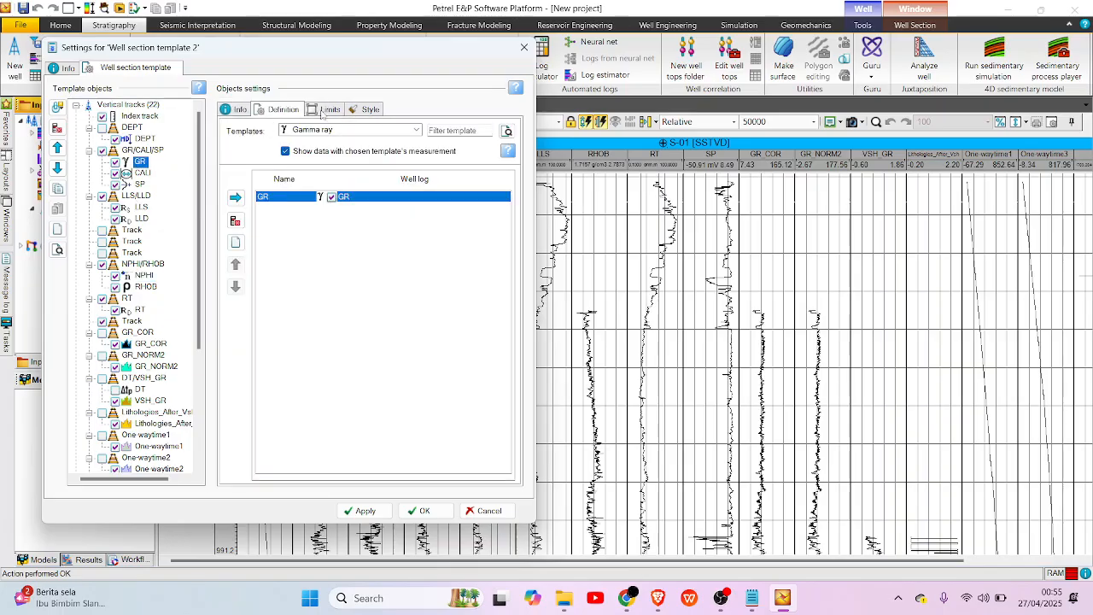
click(330, 109)
click(258, 134)
click(232, 149)
double_click(283, 146)
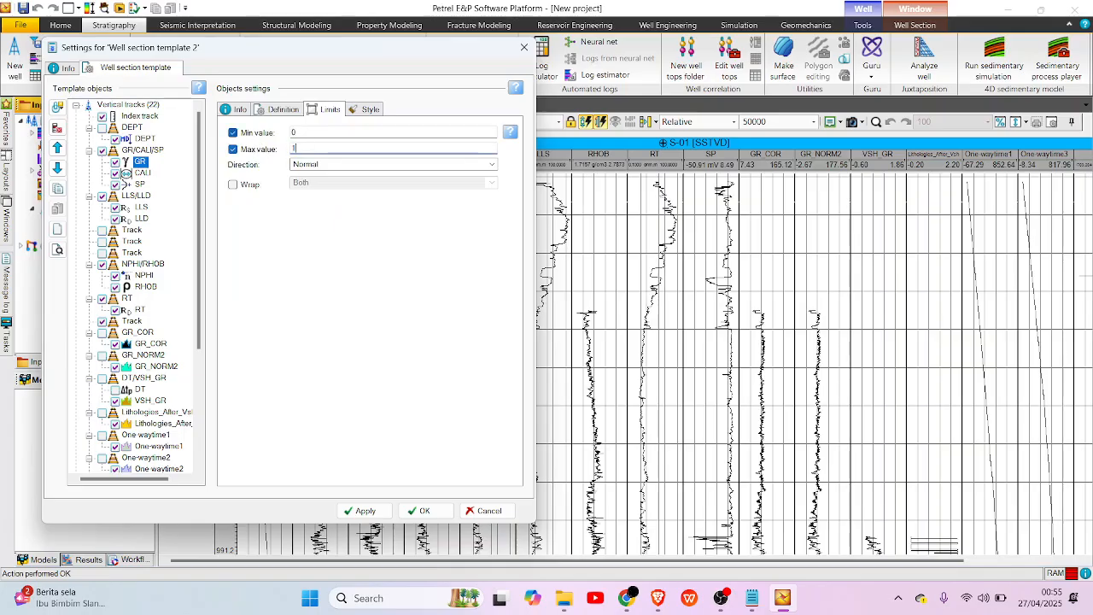
Change the GR log's line colour to a selected bright green.
click(377, 115)
click(409, 147)
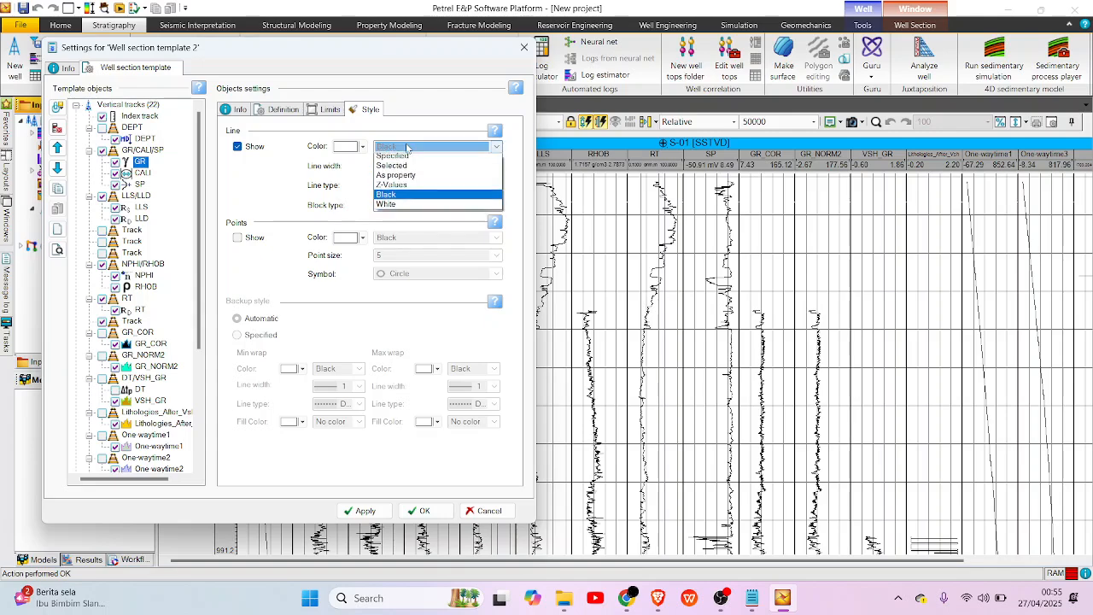
click(410, 167)
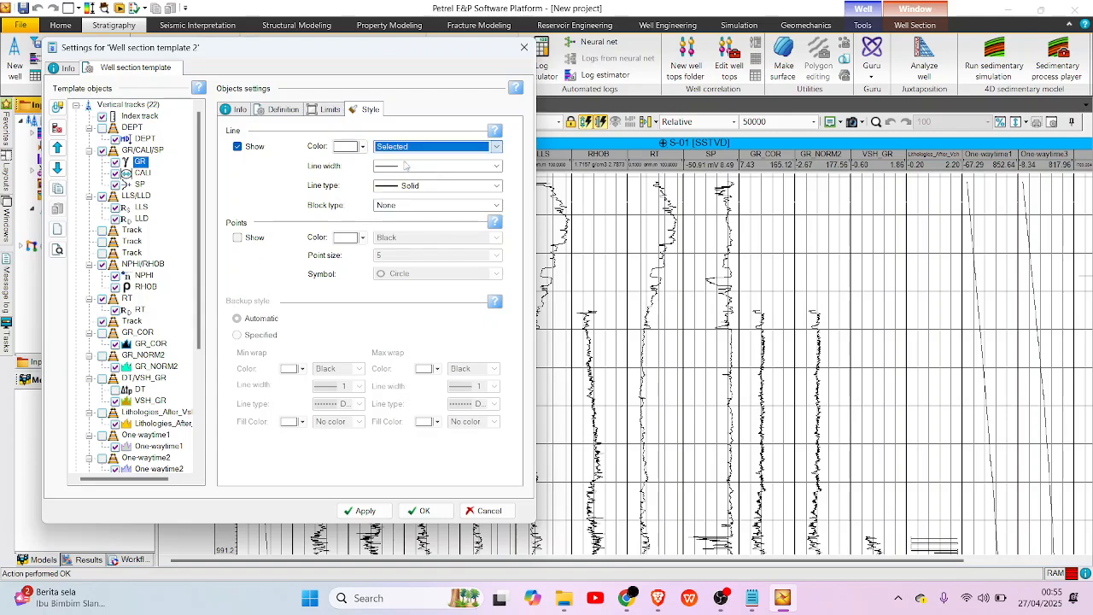
click(362, 146)
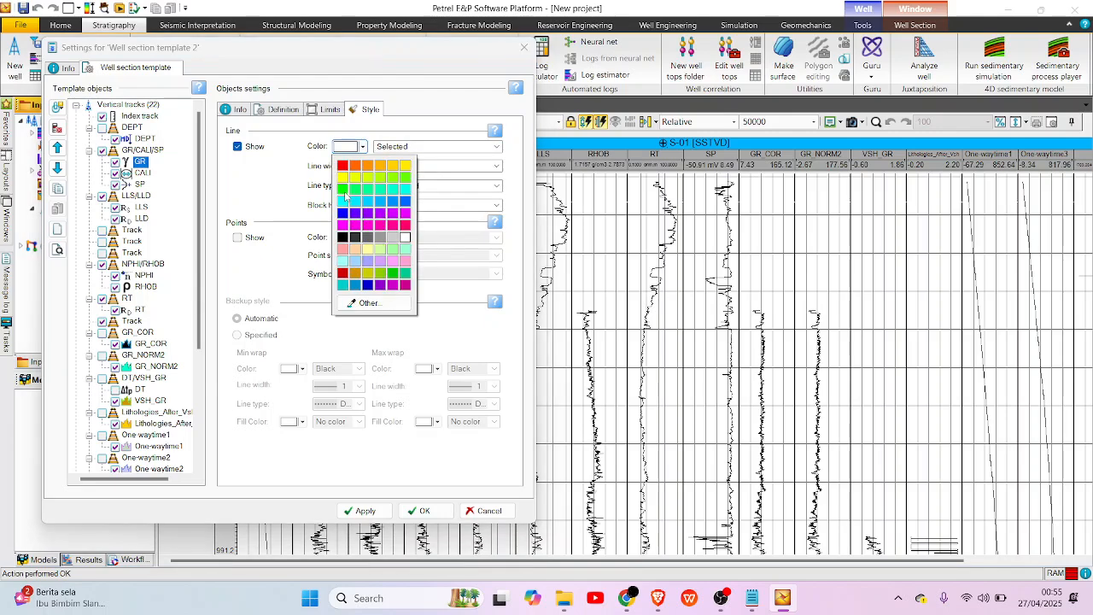
click(343, 190)
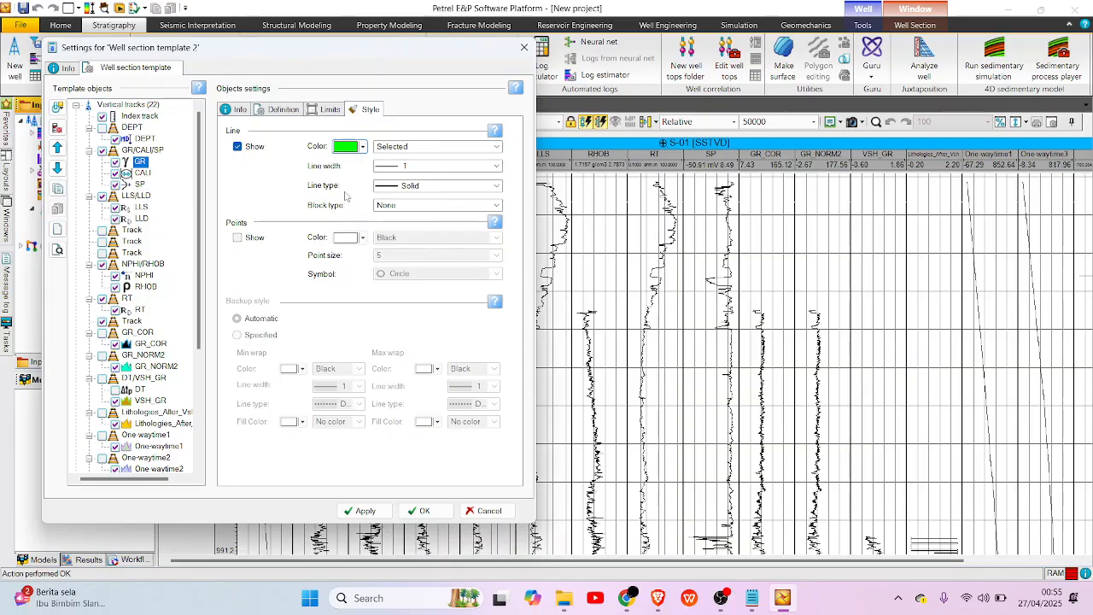
Set the SP log's display limits to a minimum of -40 and a maximum of 20.
click(139, 183)
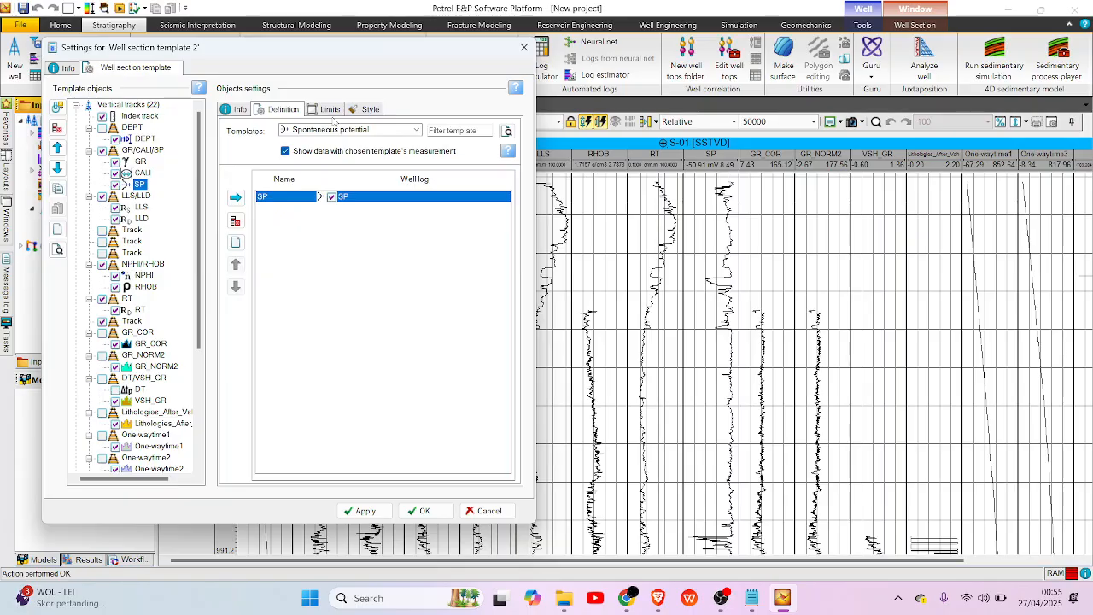
click(329, 110)
click(263, 133)
click(269, 149)
click(309, 132)
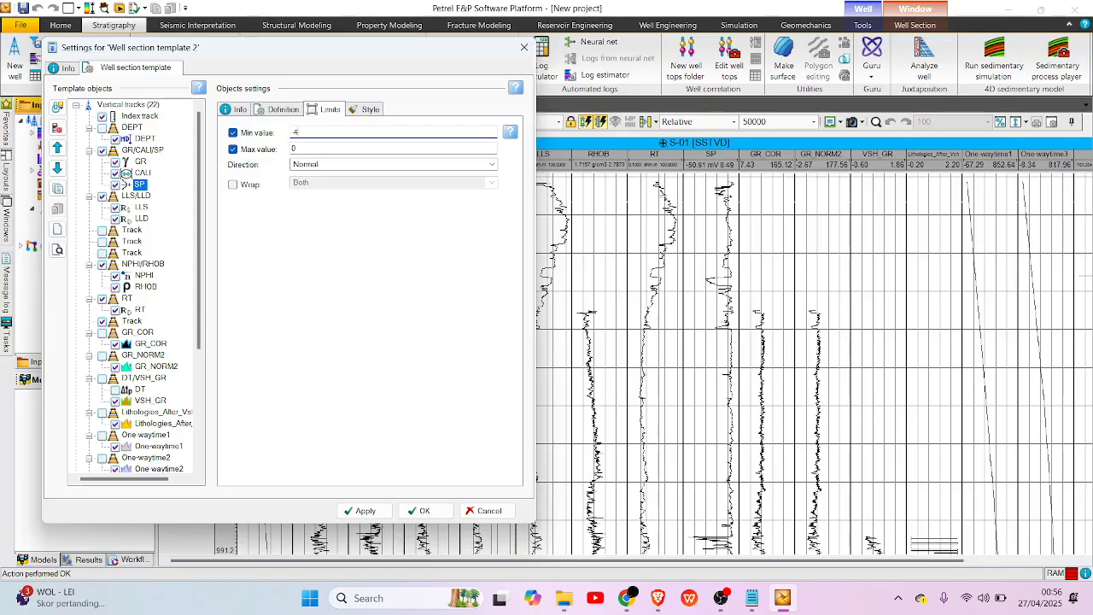
drag(339, 147, 287, 150)
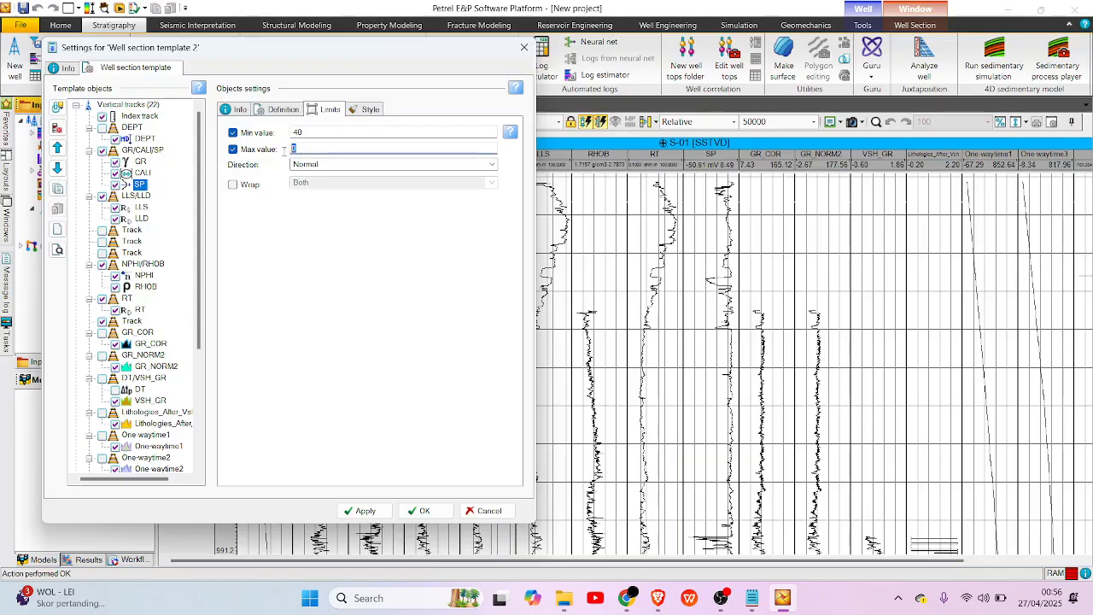
Change the SP log's line colour to a selected blue.
click(367, 110)
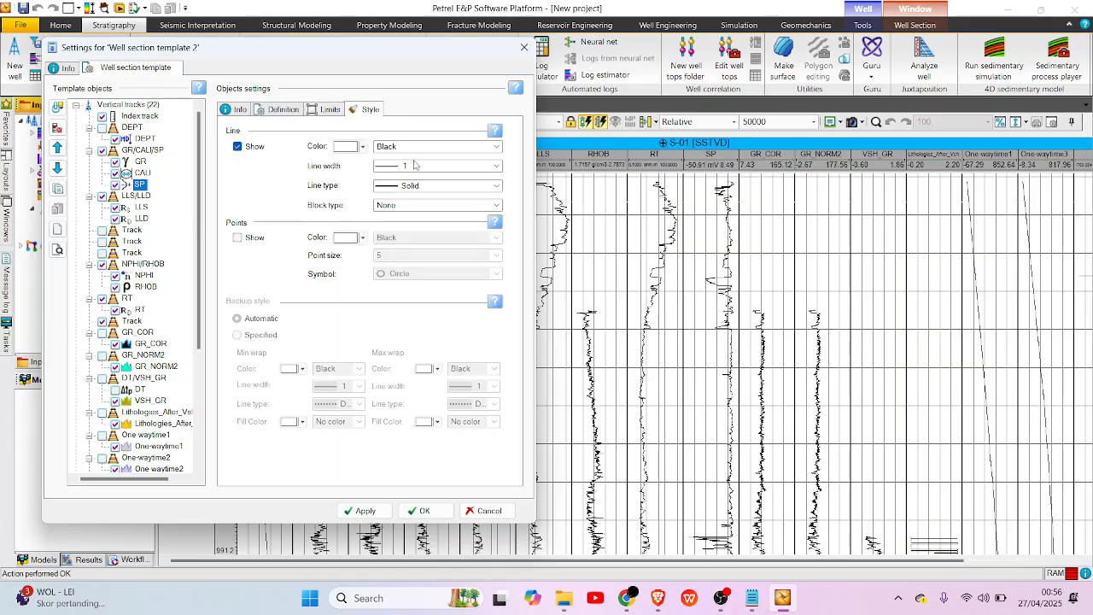
click(435, 146)
click(413, 157)
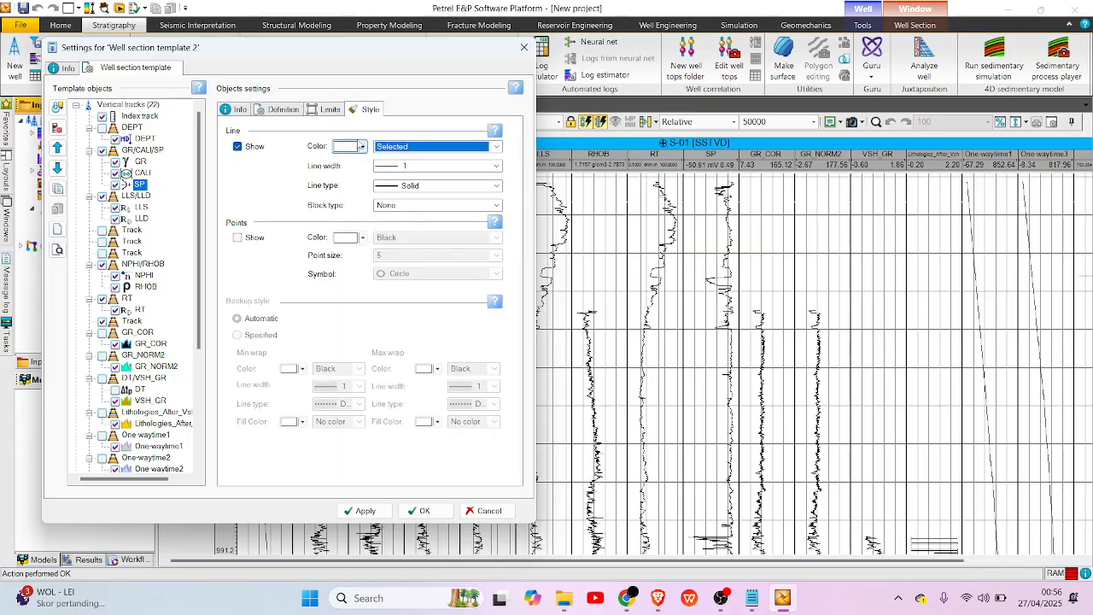
click(362, 146)
click(342, 212)
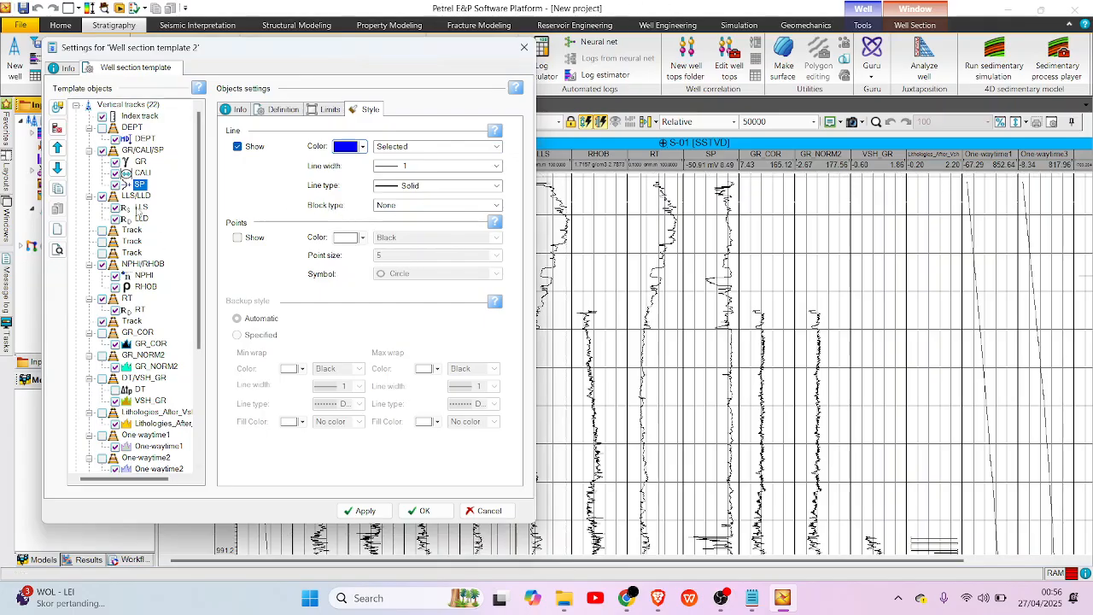
Enable the LLS log's display limits and enter a minimum of 0.2 and a new maximum.
click(139, 207)
click(330, 110)
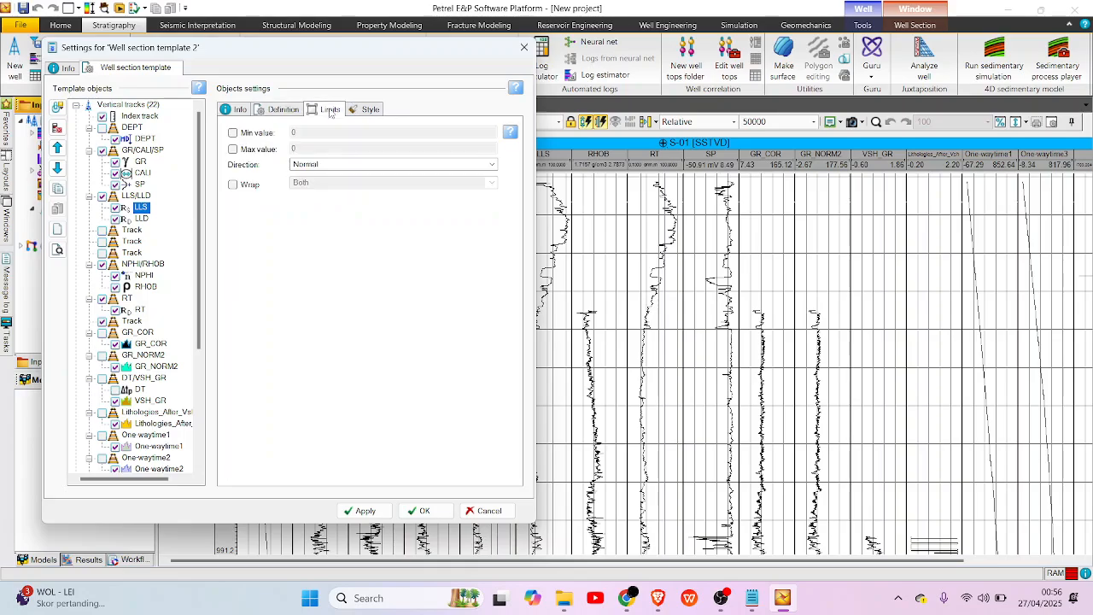
key(alt+Tab)
key(alt+Tab)
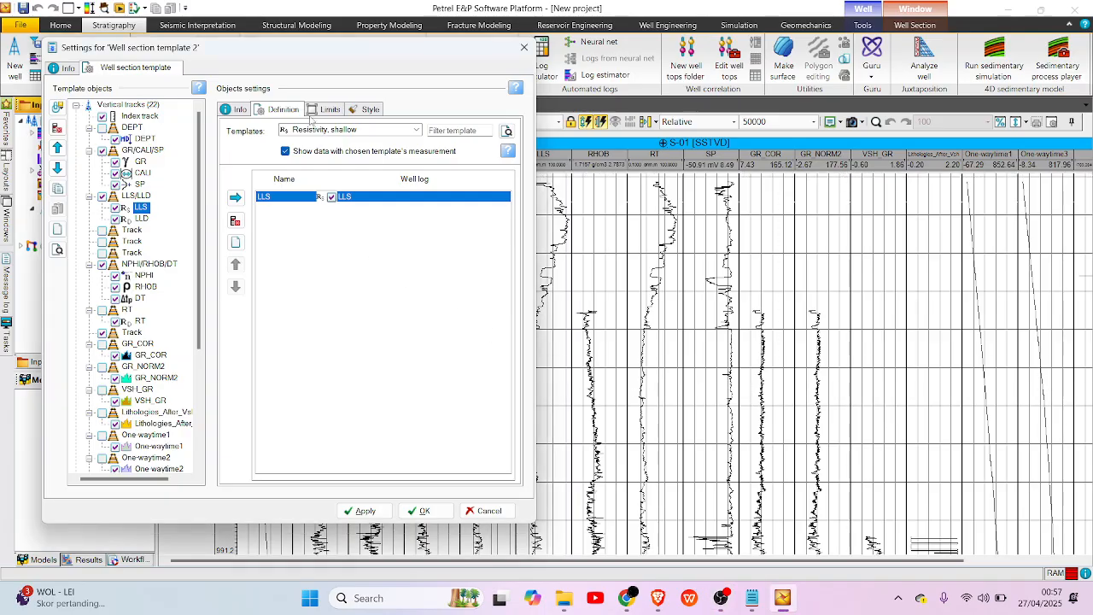
click(314, 111)
click(256, 133)
click(274, 148)
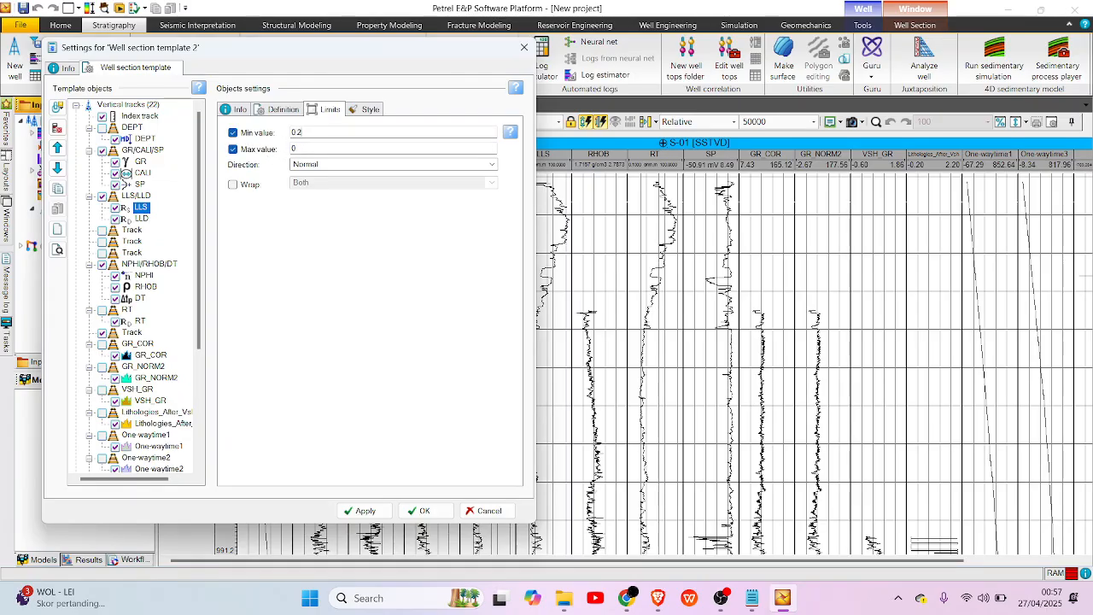
double_click(310, 148)
text(200)
Change the LLS log's line colour to a selected magenta.
click(367, 109)
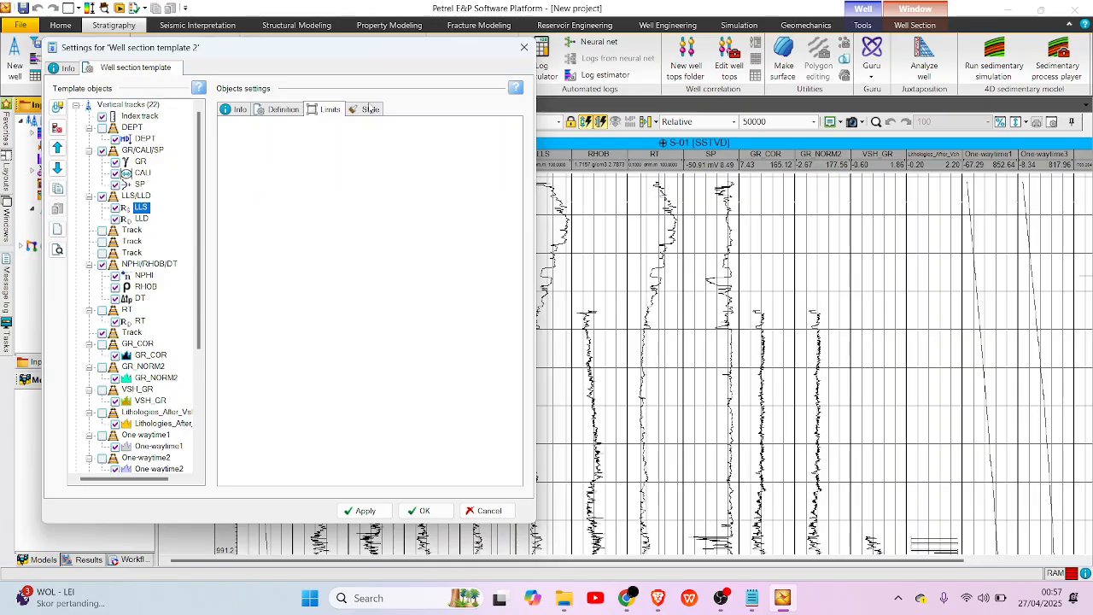
click(409, 147)
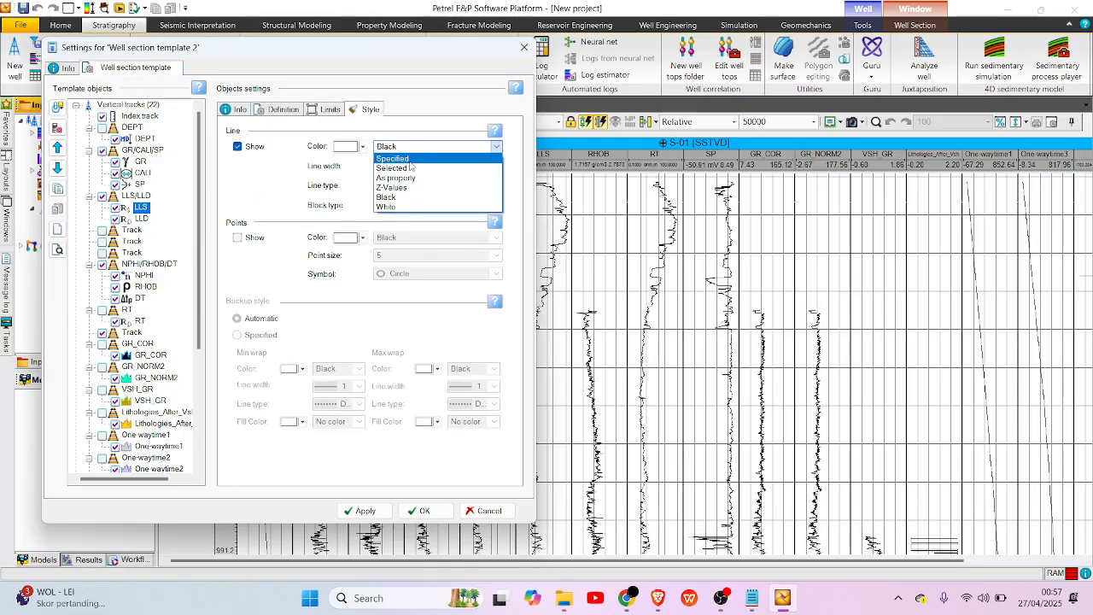
click(411, 164)
click(363, 147)
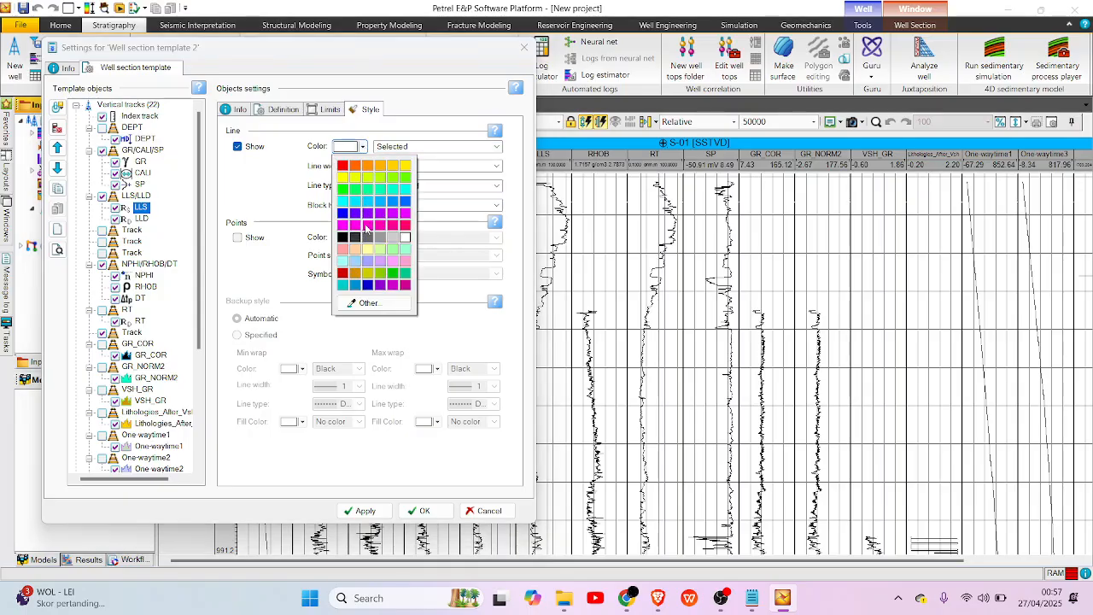
click(361, 227)
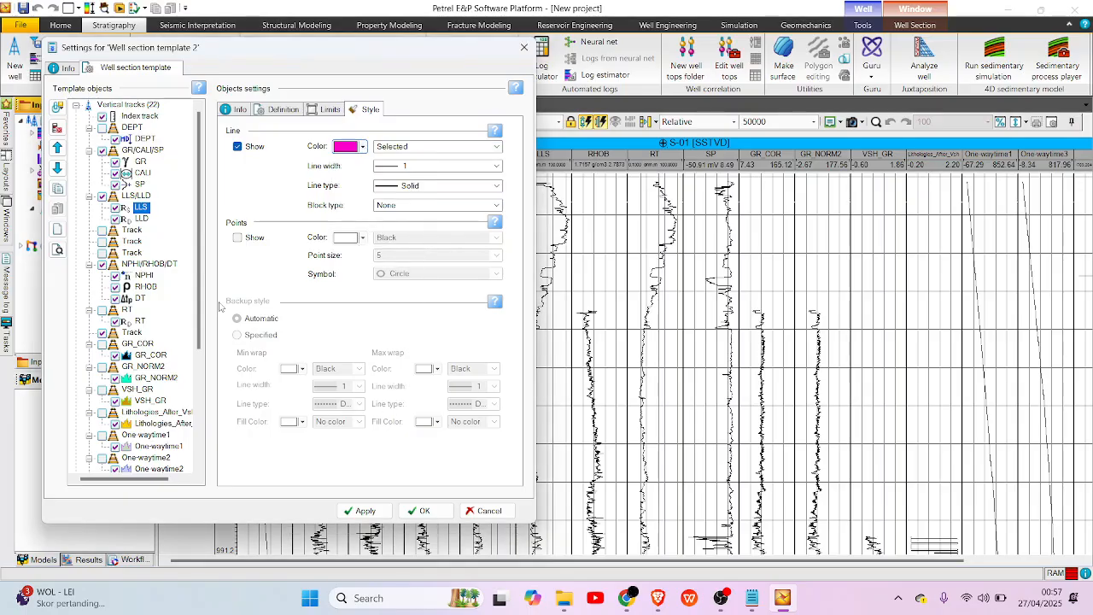
Enable the LLD log's display limits and enter its minimum and maximum values.
click(138, 218)
click(330, 109)
click(234, 133)
click(233, 148)
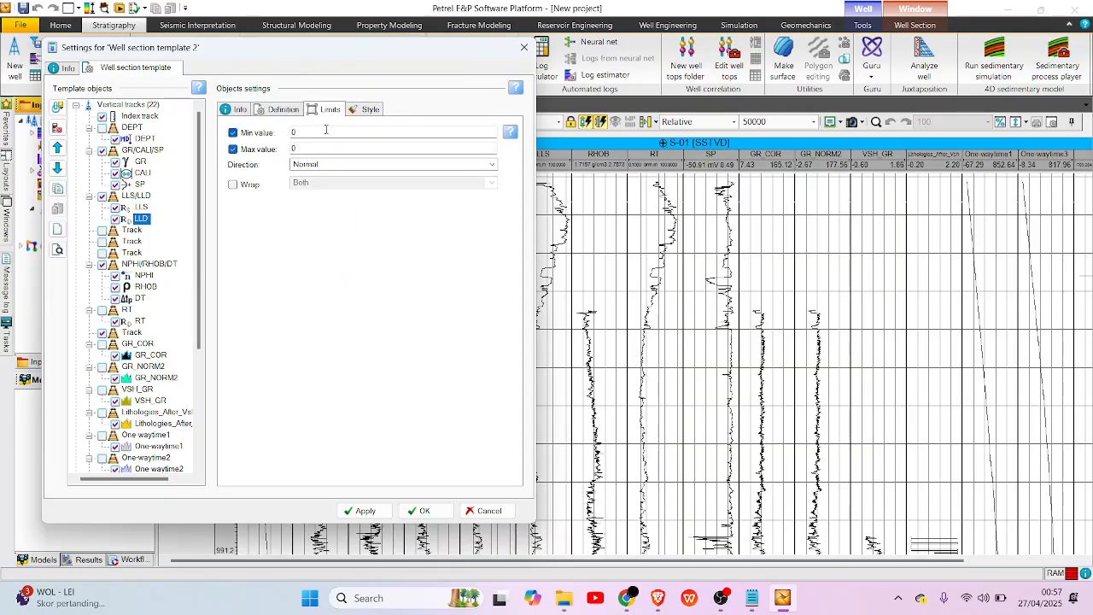
text(0.2)
key(Tab)
text(2)
Change the LLD log's line colour to a selected orange.
click(367, 109)
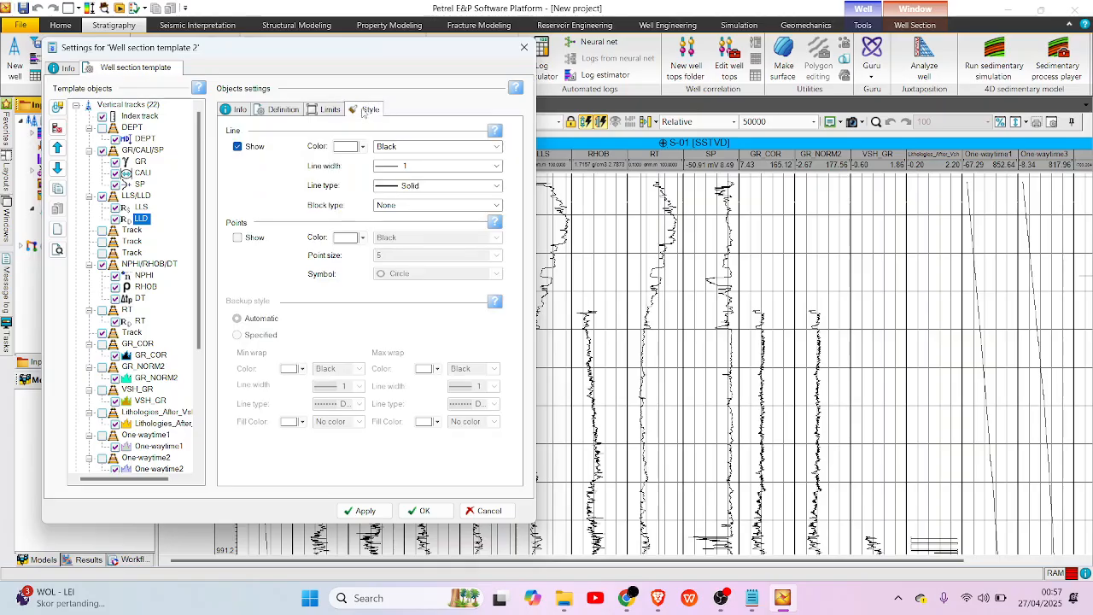
click(393, 147)
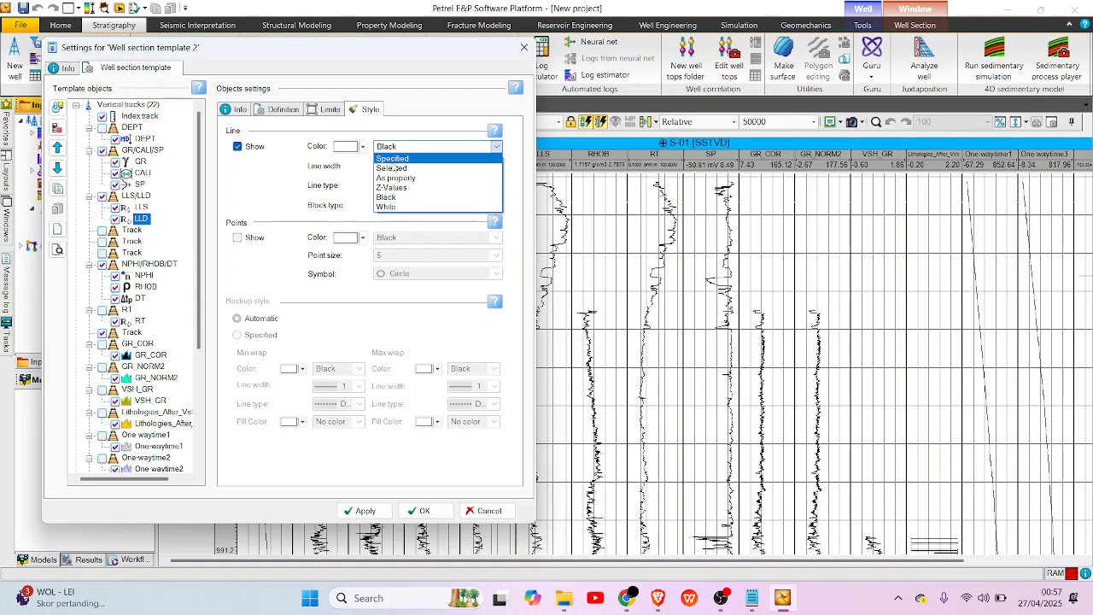
click(393, 168)
click(363, 146)
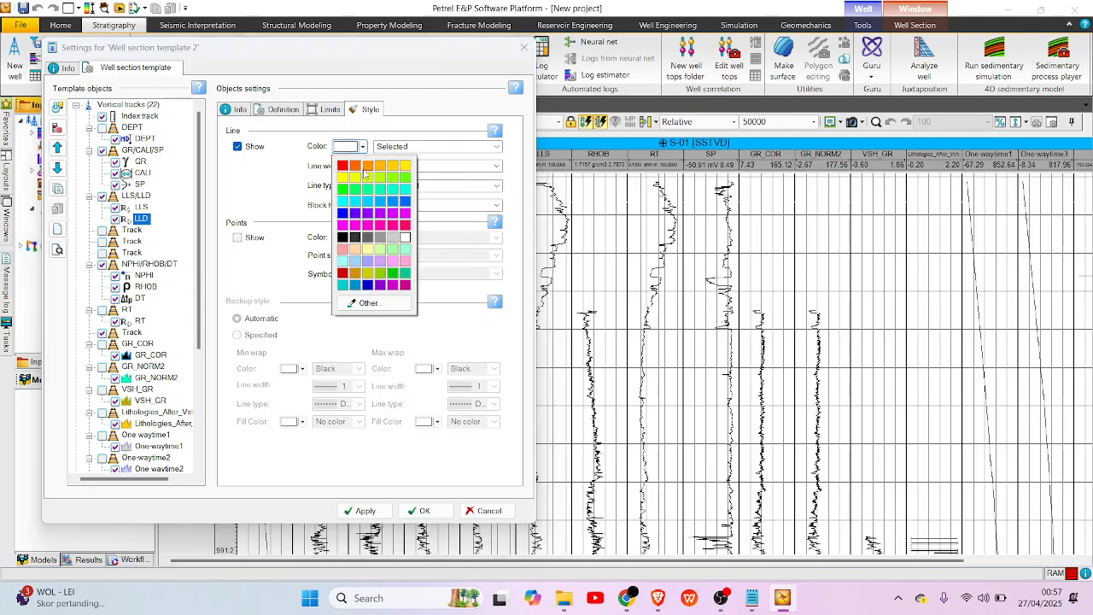
click(360, 170)
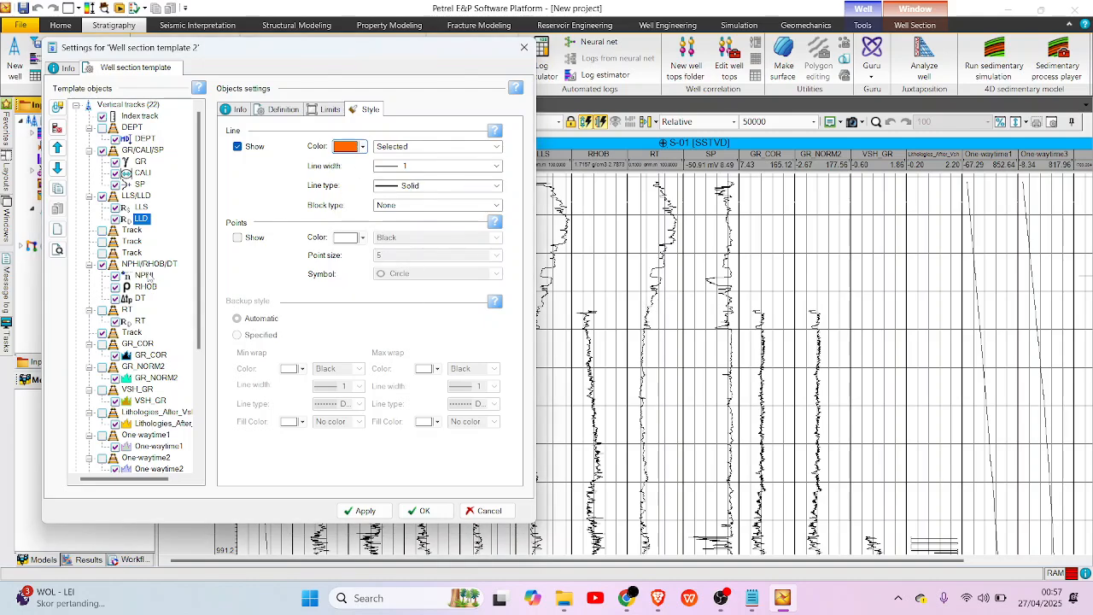
Set the NPHI log's display limits to a minimum of 0 and a maximum of 0.6, with Reverse direction.
click(143, 275)
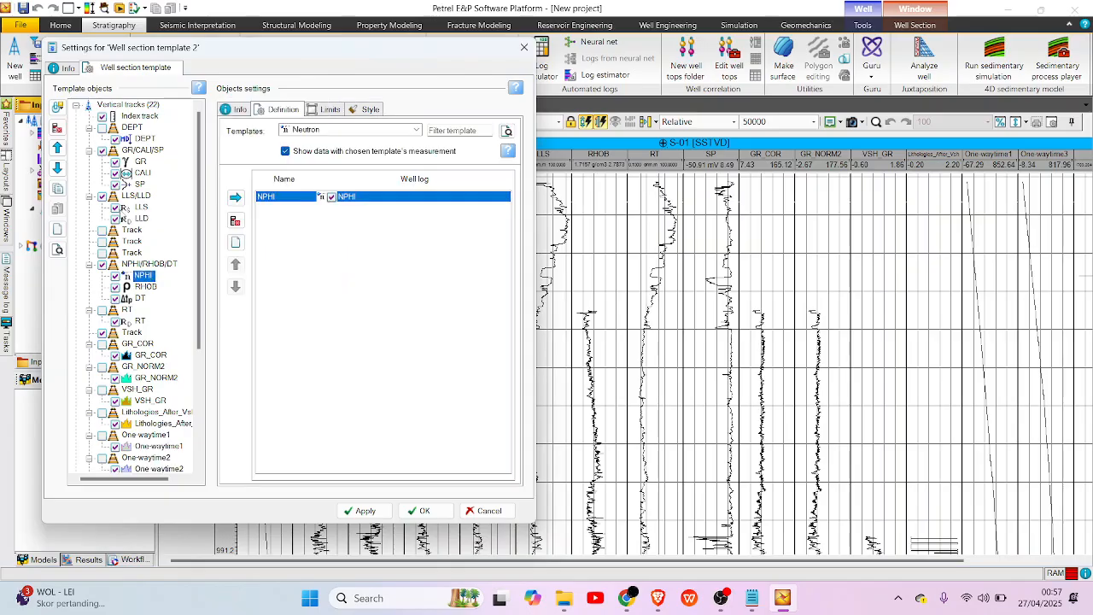
click(329, 109)
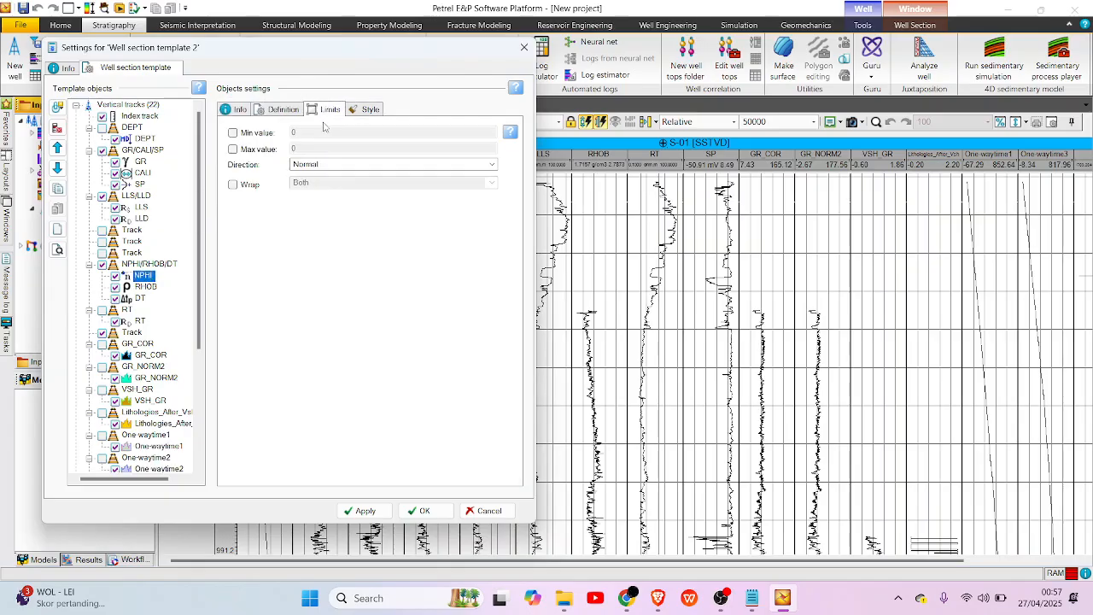
click(252, 134)
click(256, 150)
click(334, 164)
click(322, 184)
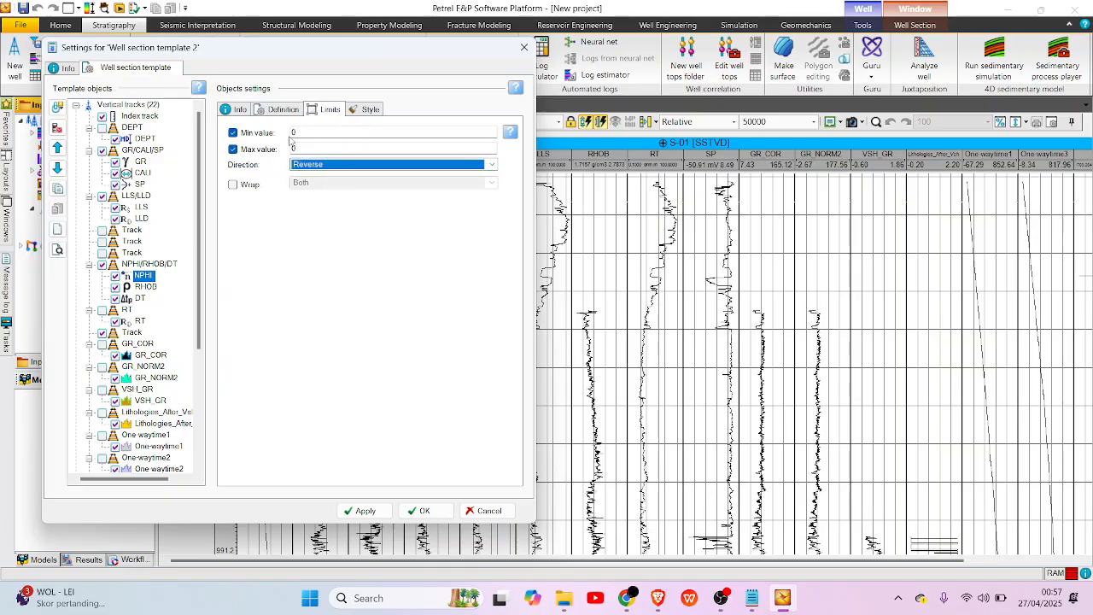
key(alt+Tab)
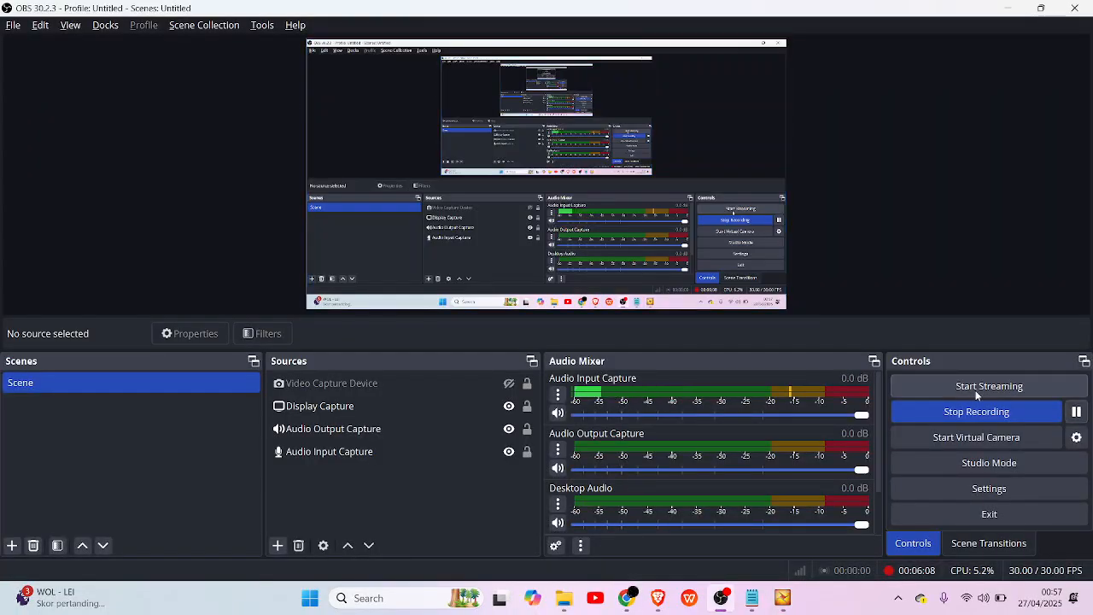
key(alt+Tab)
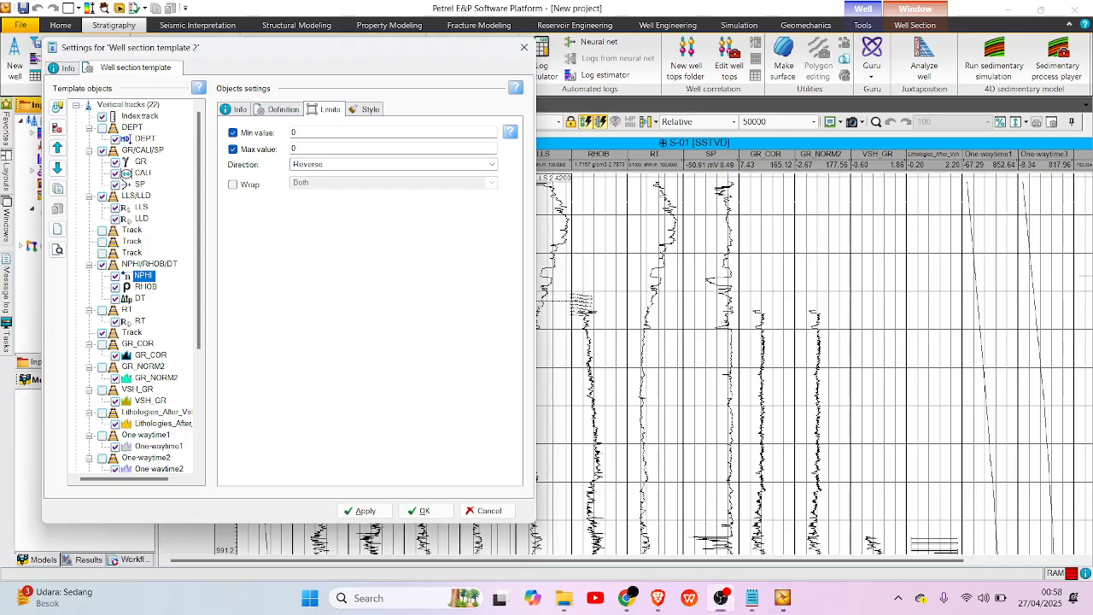
click(308, 130)
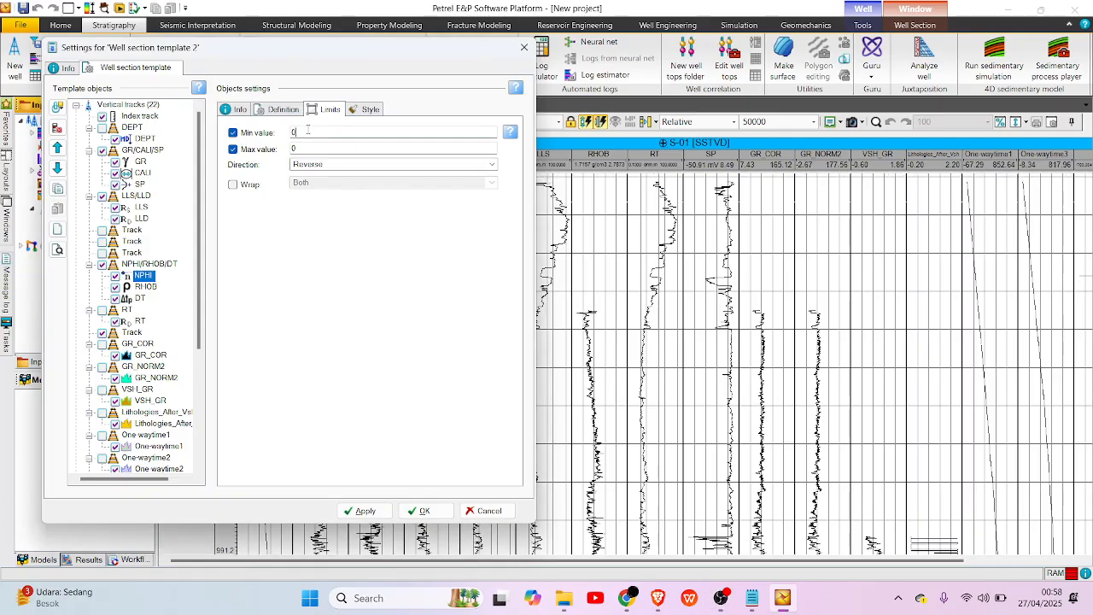
click(306, 145)
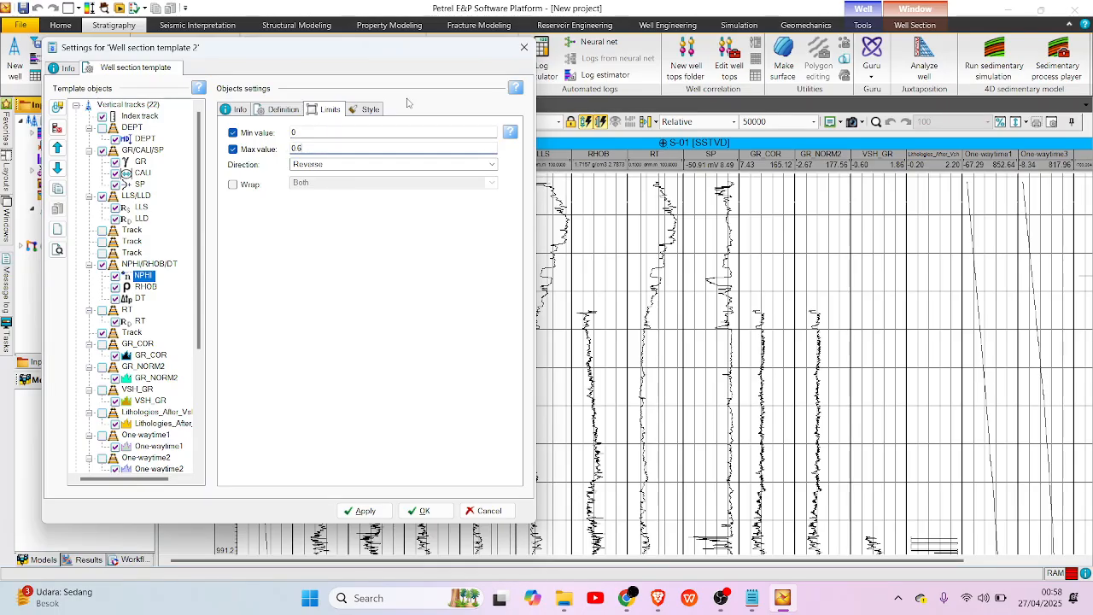
Change the NPHI log's line colour to a selected red.
click(364, 109)
click(434, 152)
click(425, 169)
click(361, 147)
click(338, 175)
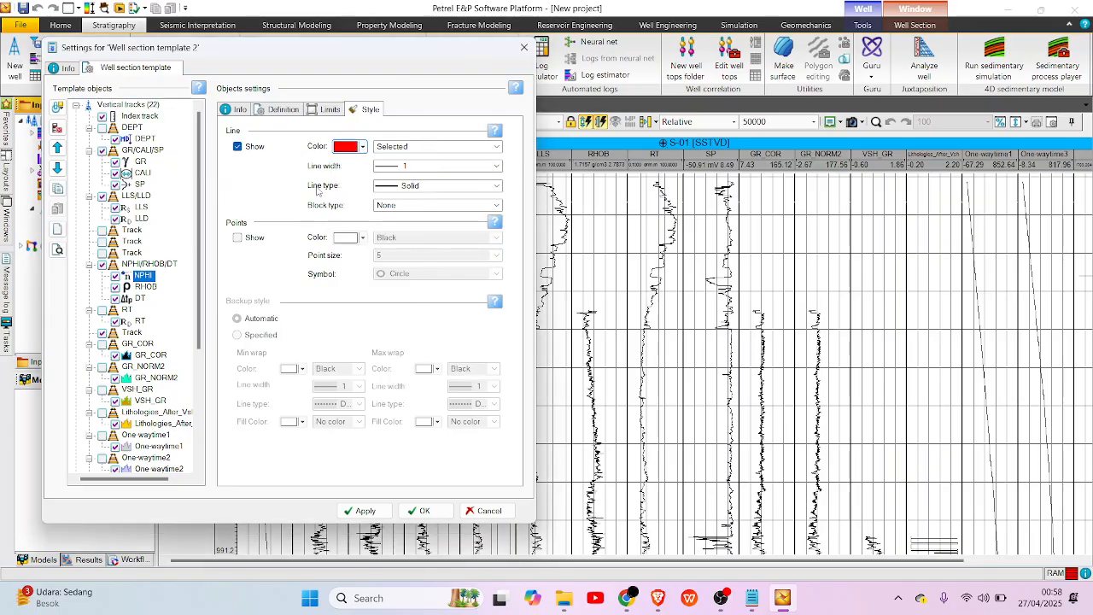
Set the RHOB log's display limits to a minimum of 1.7 and a maximum of 2.7.
click(145, 286)
click(278, 109)
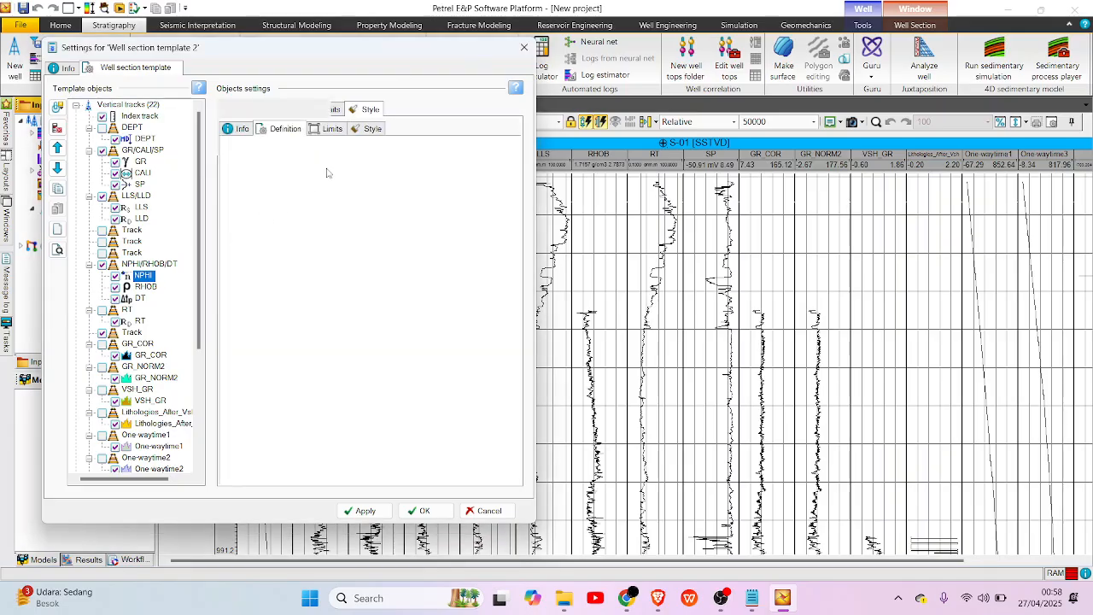
click(321, 112)
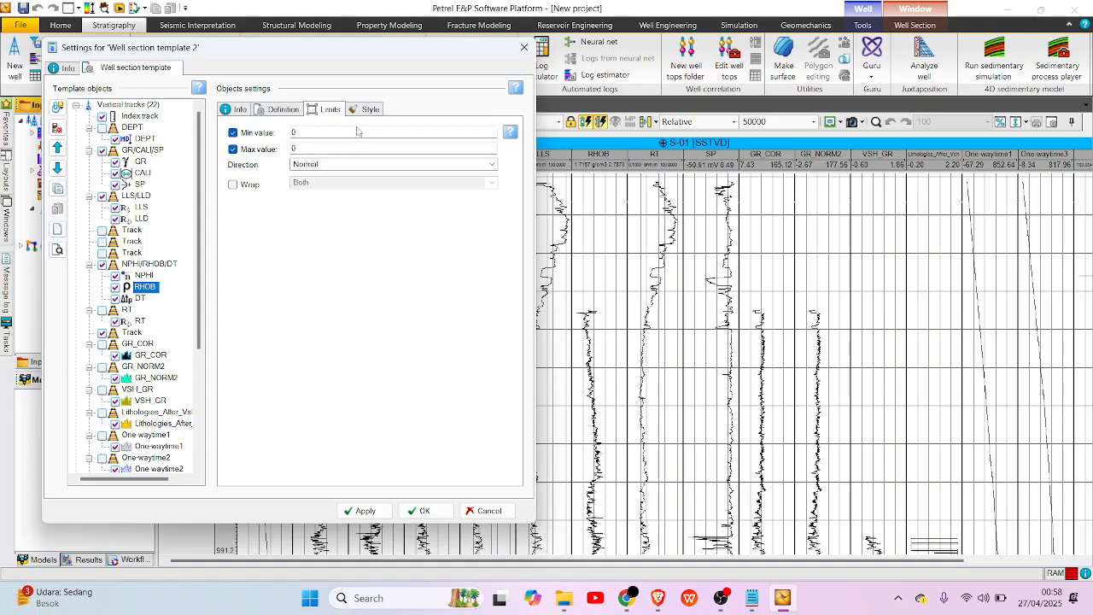
drag(244, 132, 228, 138)
drag(321, 147, 285, 155)
text(2.7)
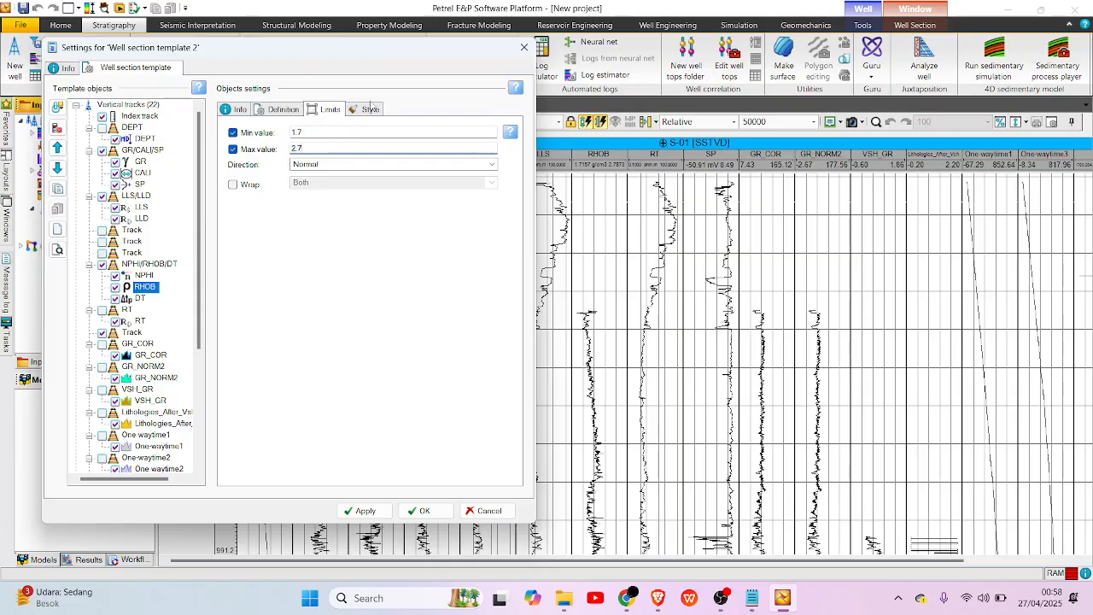
Change the RHOB log's line colour to a selected blue.
click(369, 109)
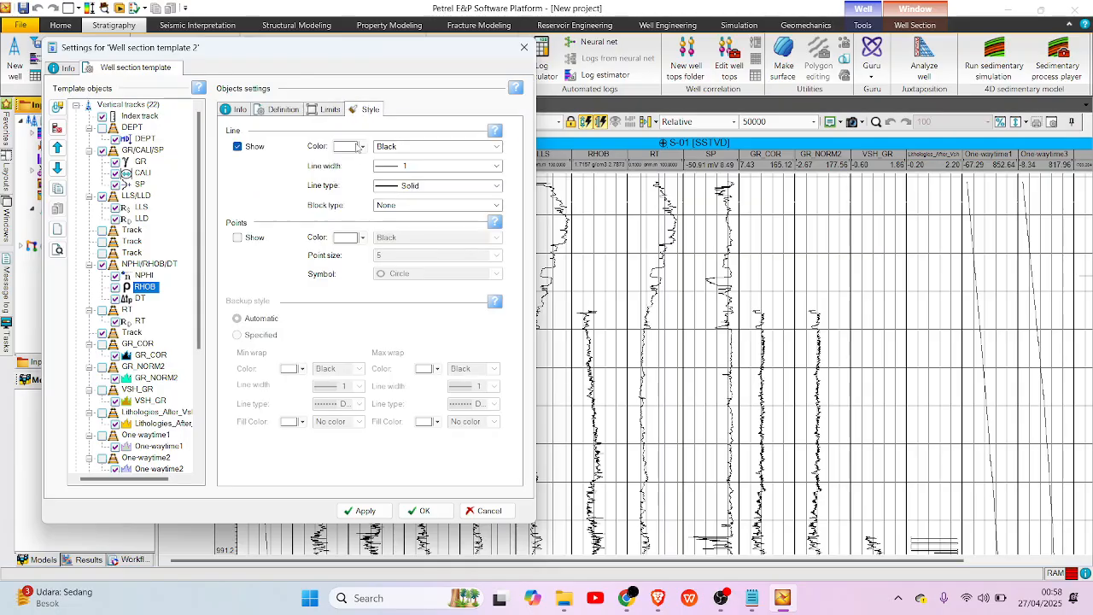
click(406, 146)
click(398, 168)
click(362, 146)
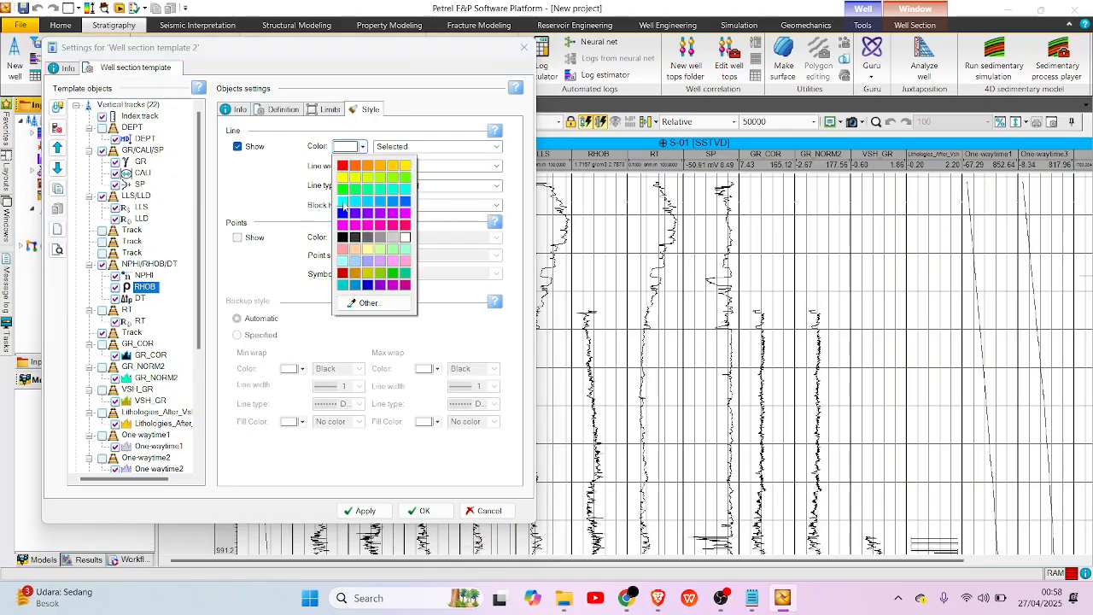
click(342, 213)
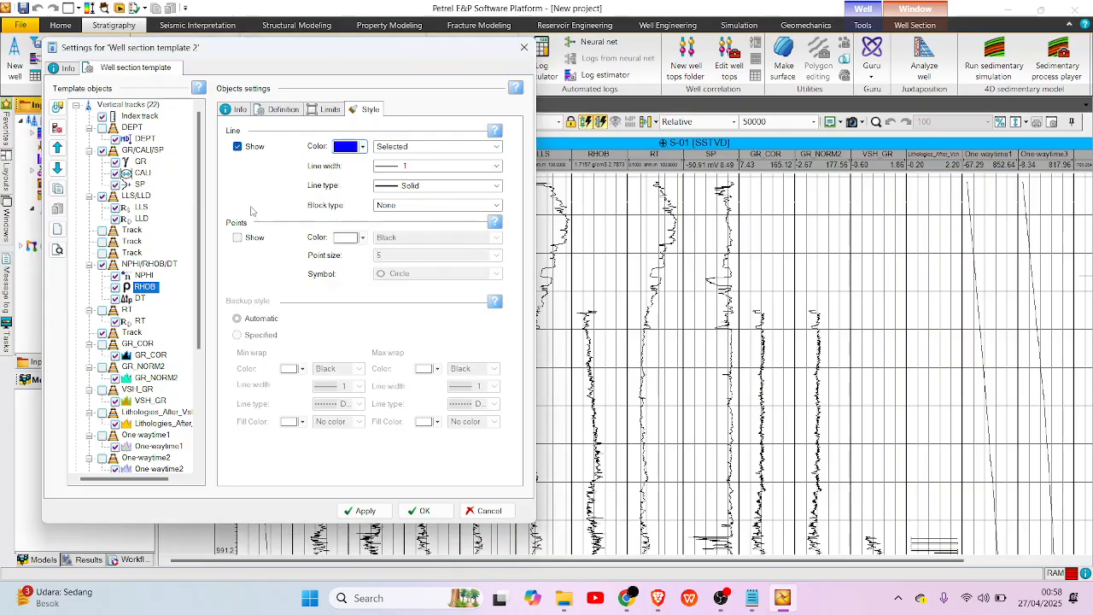
Set the DT log's display limits to a minimum of 40 and a maximum of 140.
click(139, 298)
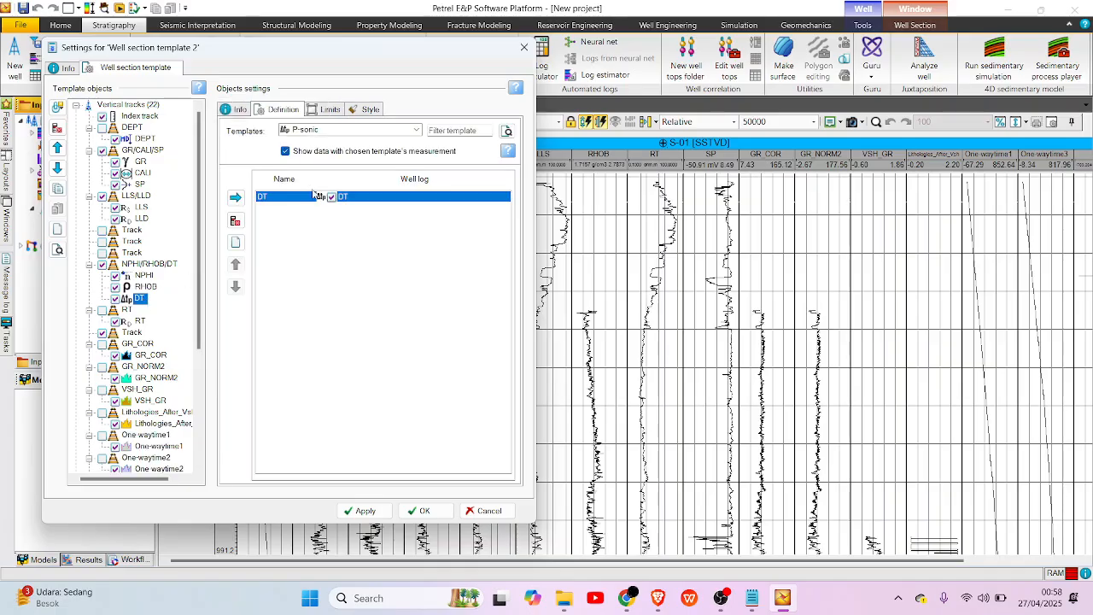
key(alt)
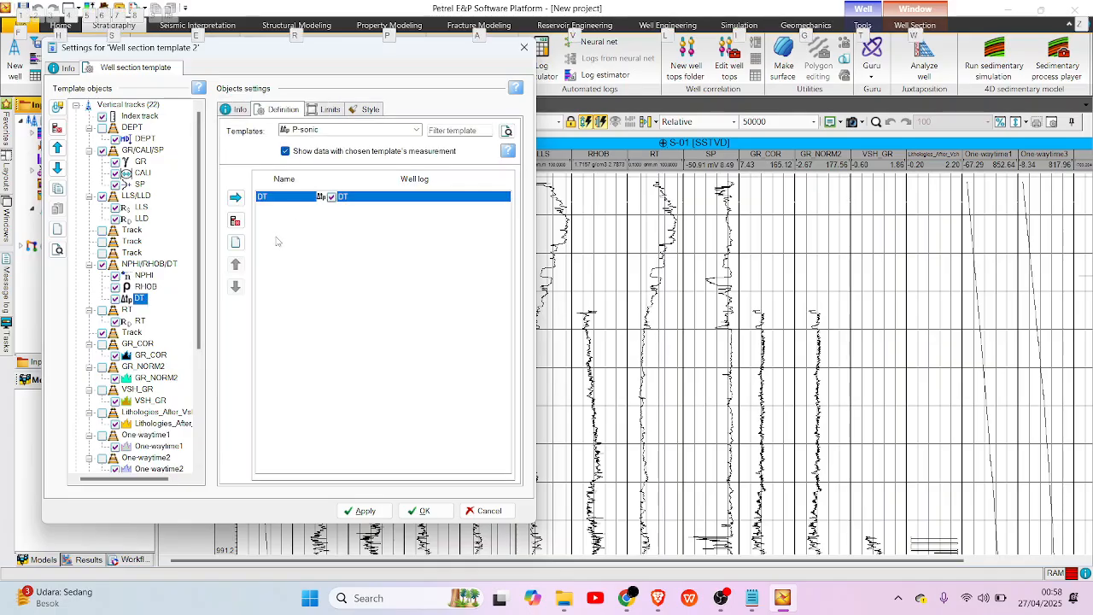
key(alt+Tab)
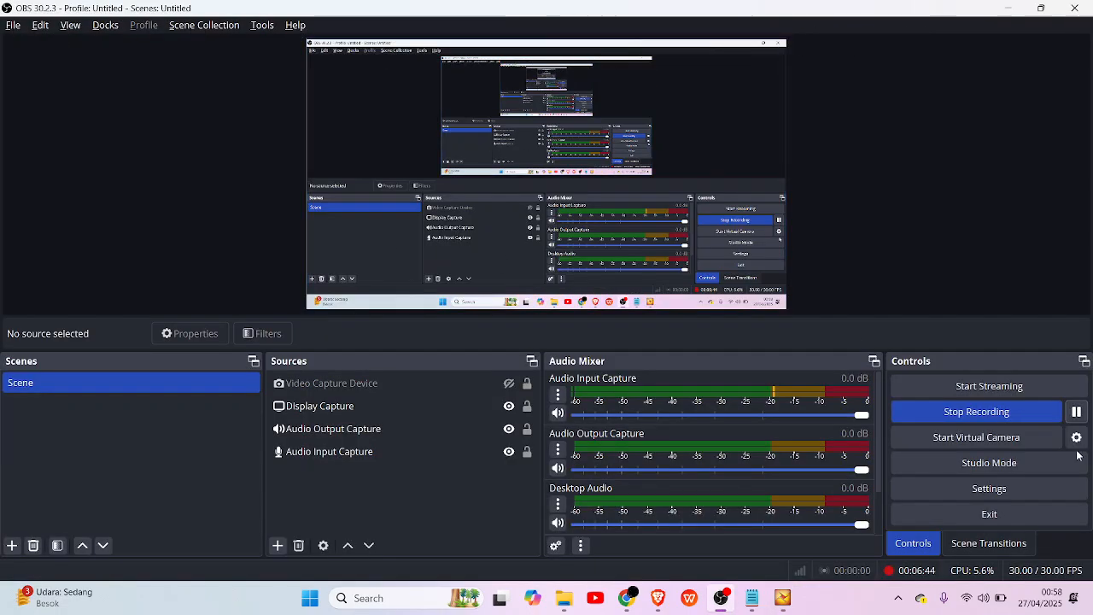
key(alt+Tab)
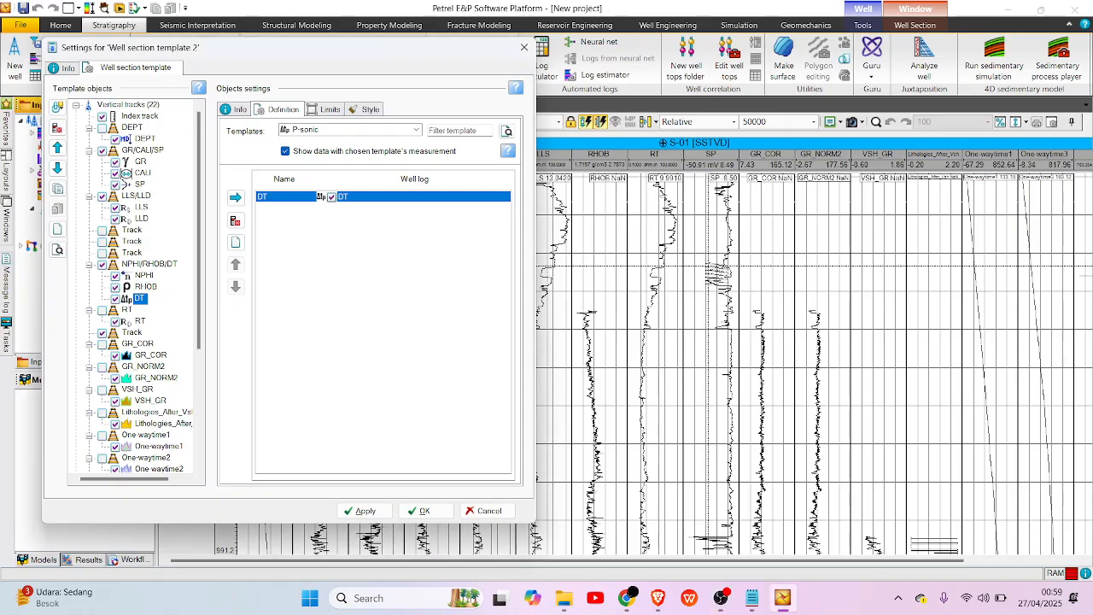
click(327, 109)
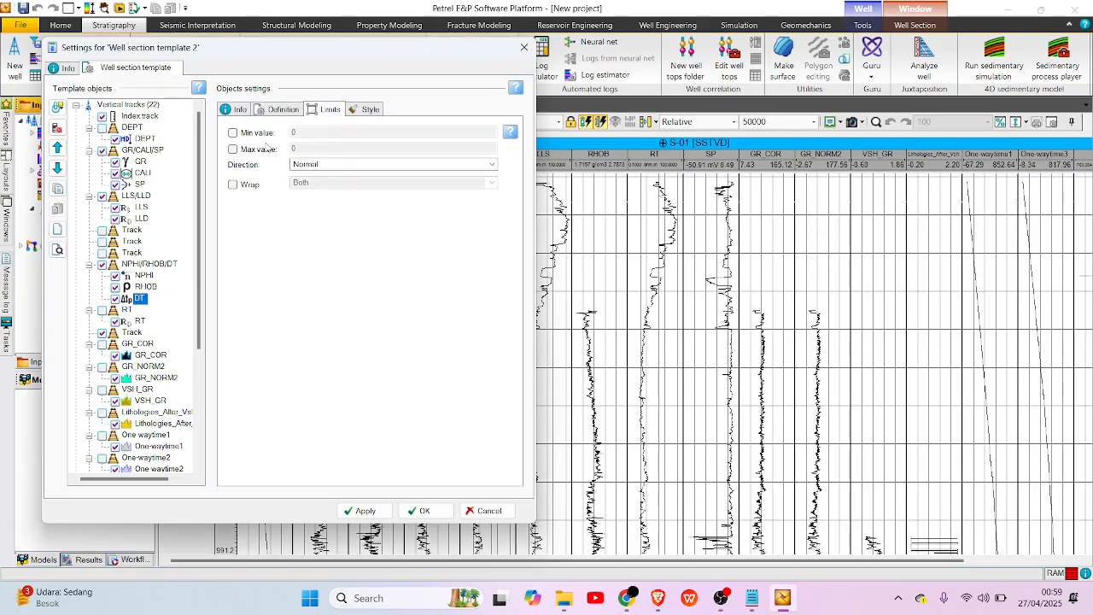
click(232, 132)
click(232, 148)
click(309, 132)
drag(284, 134, 270, 139)
text(40)
key(Tab)
text(140)
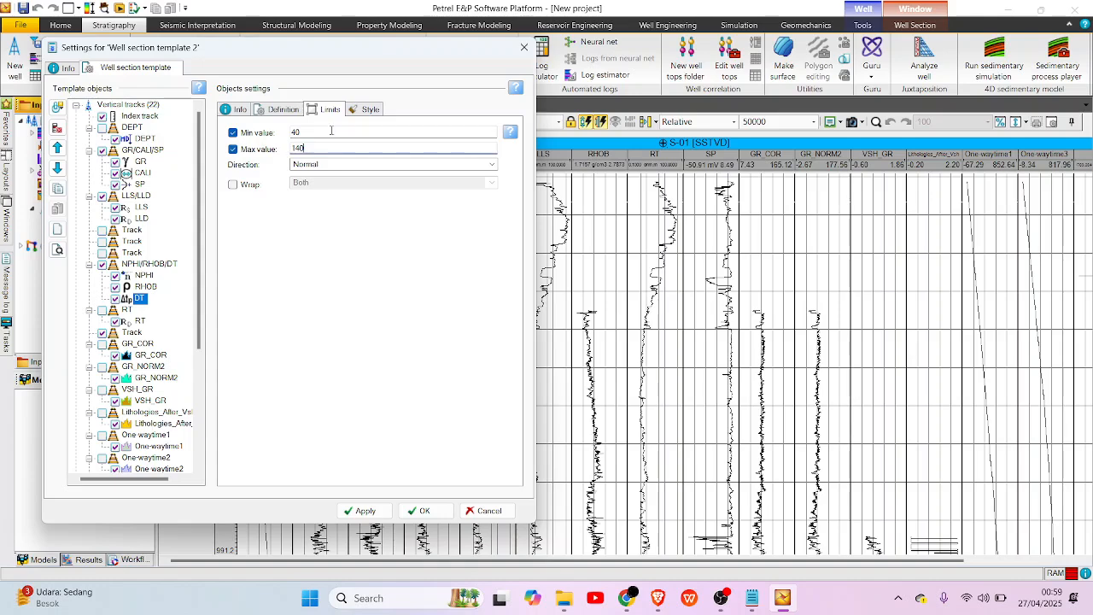
Change the DT log's line colour to a selected bright green.
click(366, 110)
click(389, 147)
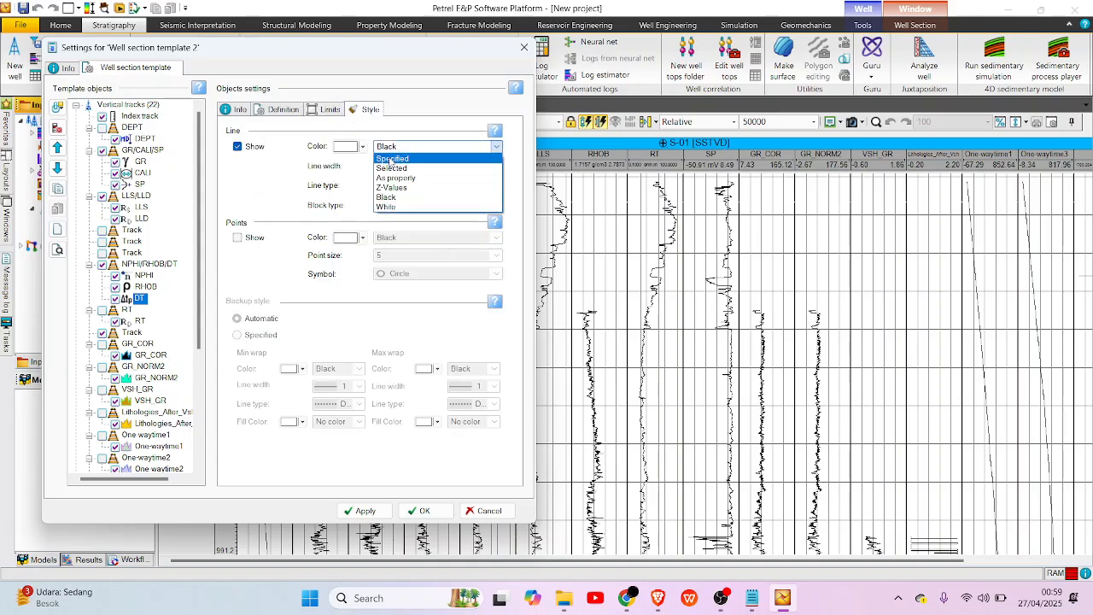
click(380, 168)
click(358, 149)
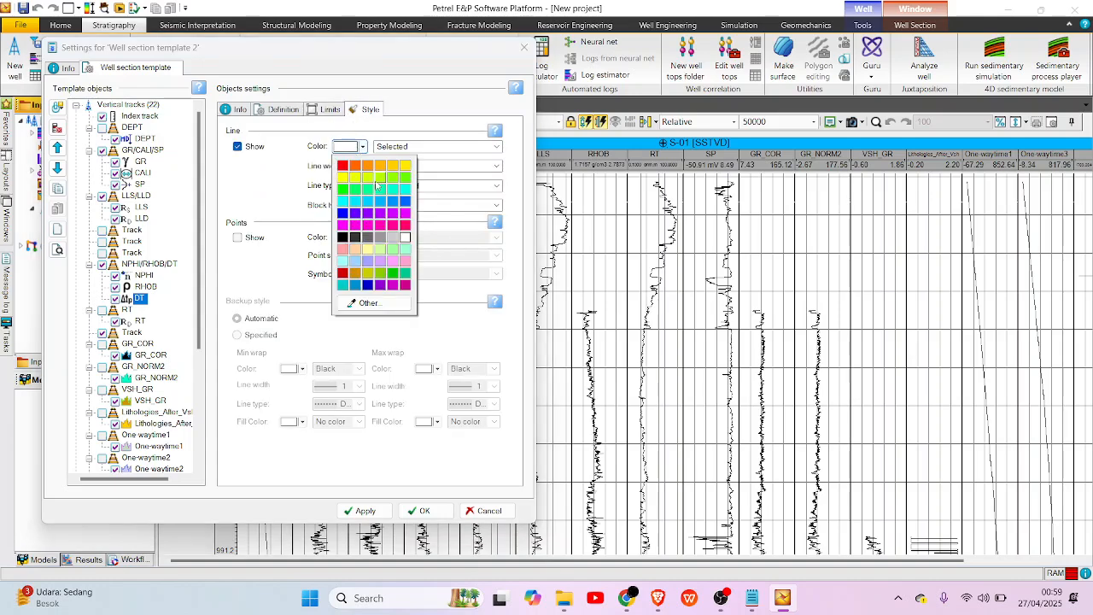
click(405, 177)
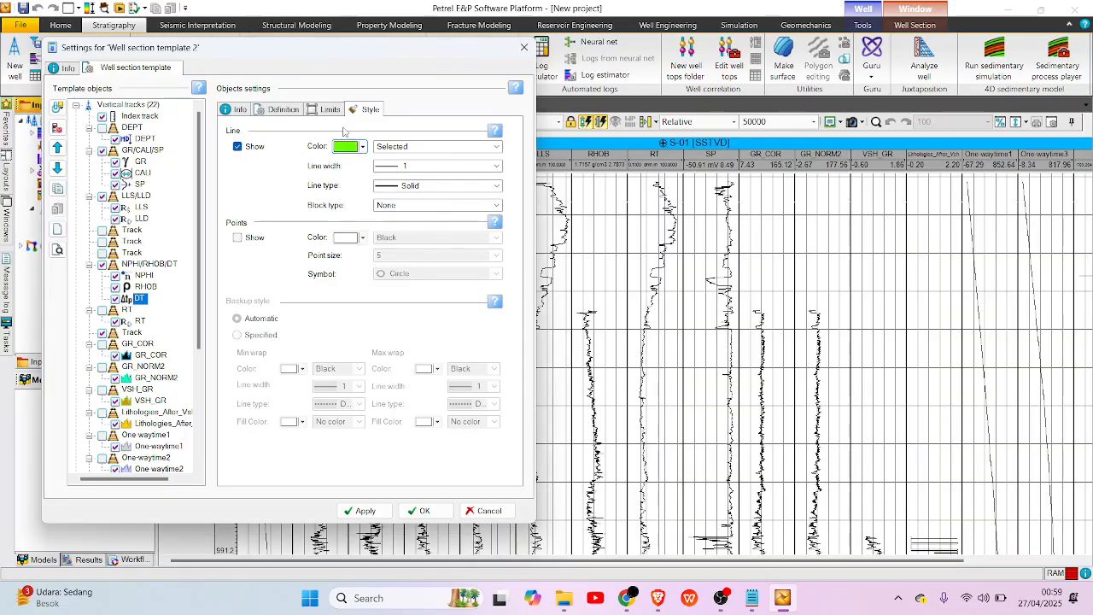
Apply and close the well section template settings, and review the formatted logs along well S-01.
click(369, 510)
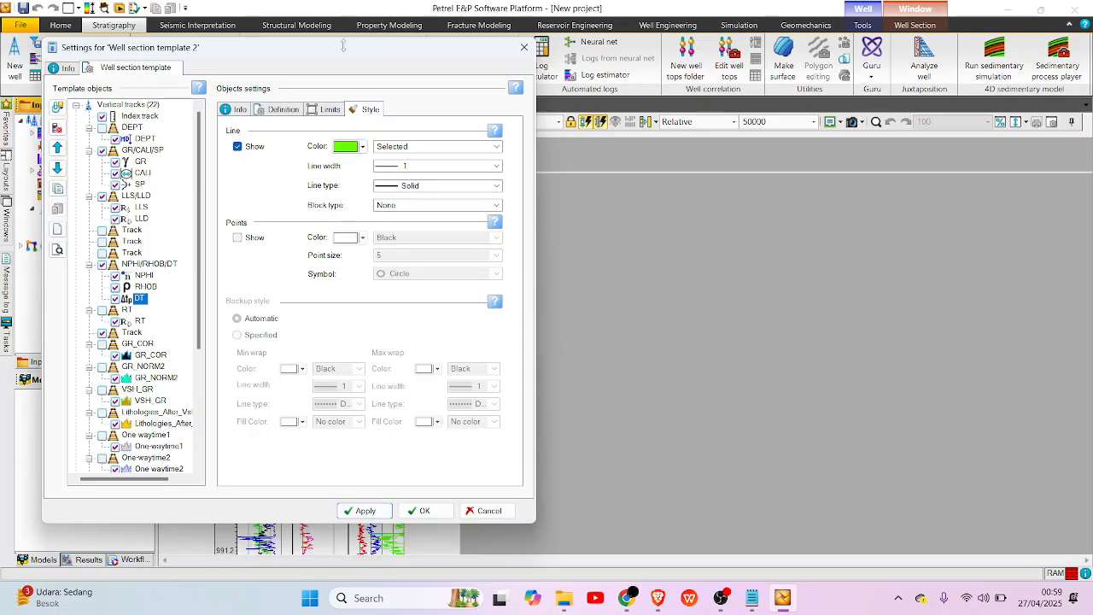
click(436, 512)
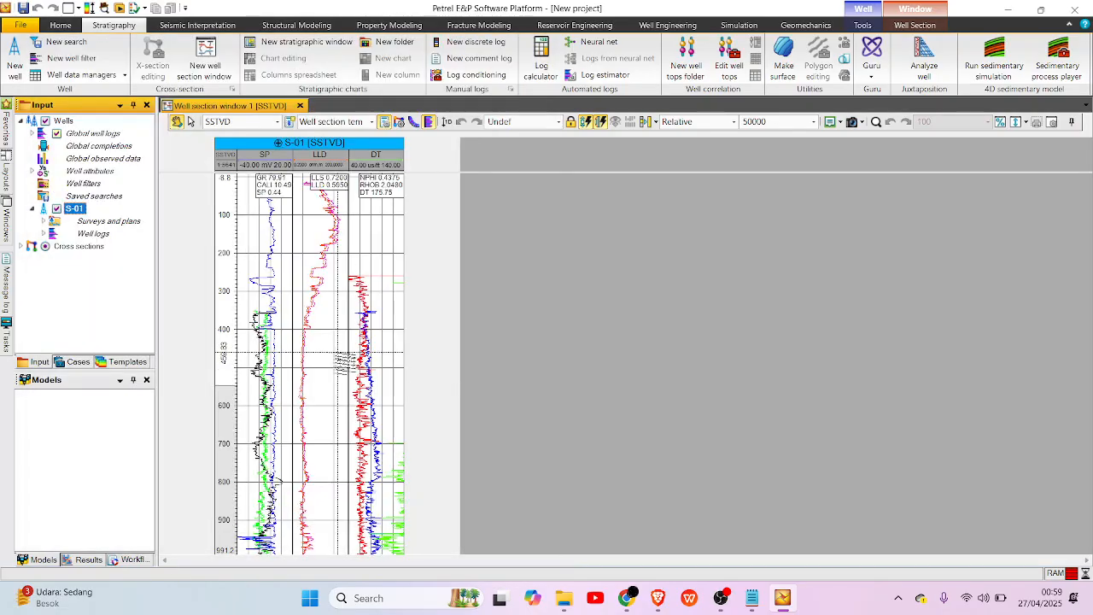
scroll(338, 365, down, 10)
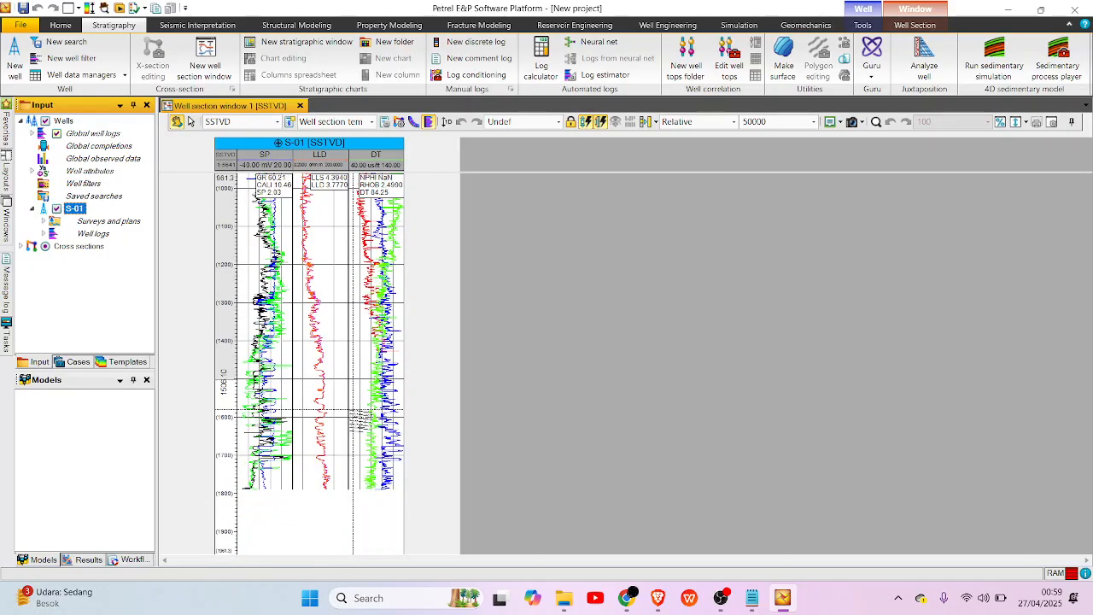
scroll(358, 417, up, 10)
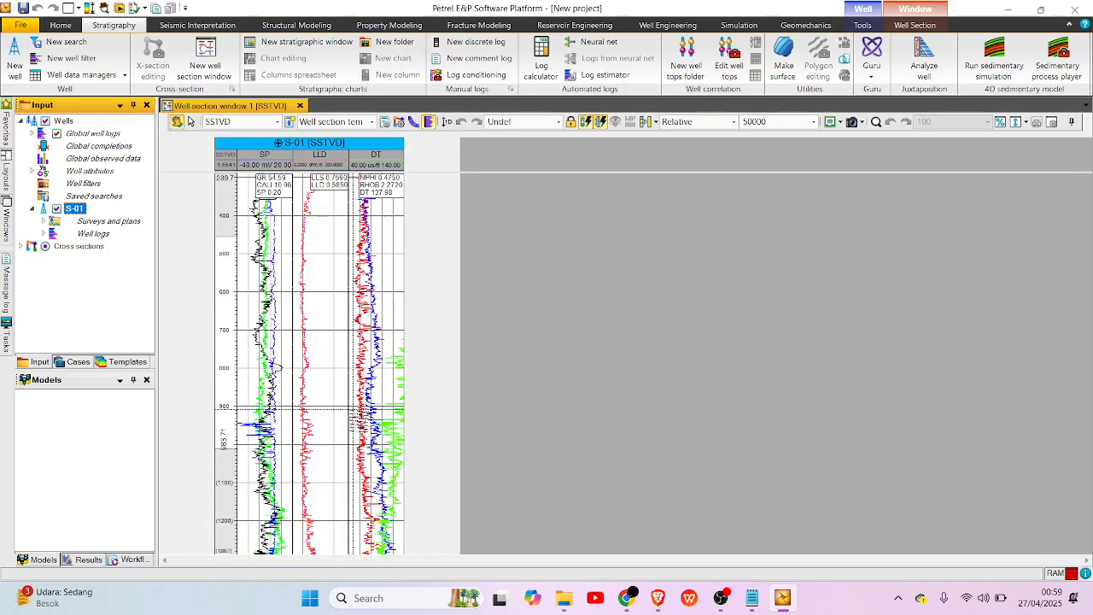
scroll(359, 416, up, 3)
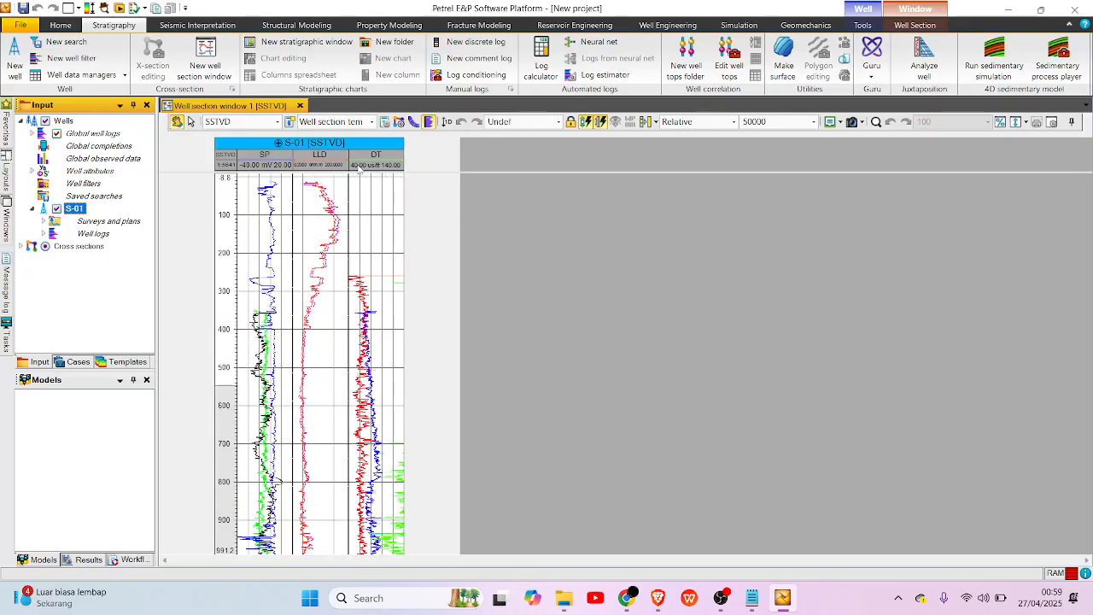
Enlarge the S-01 track header area to show the names and scales of all logs in each track.
scroll(354, 214, up, 2)
drag(321, 173, 322, 215)
scroll(333, 244, down, 4)
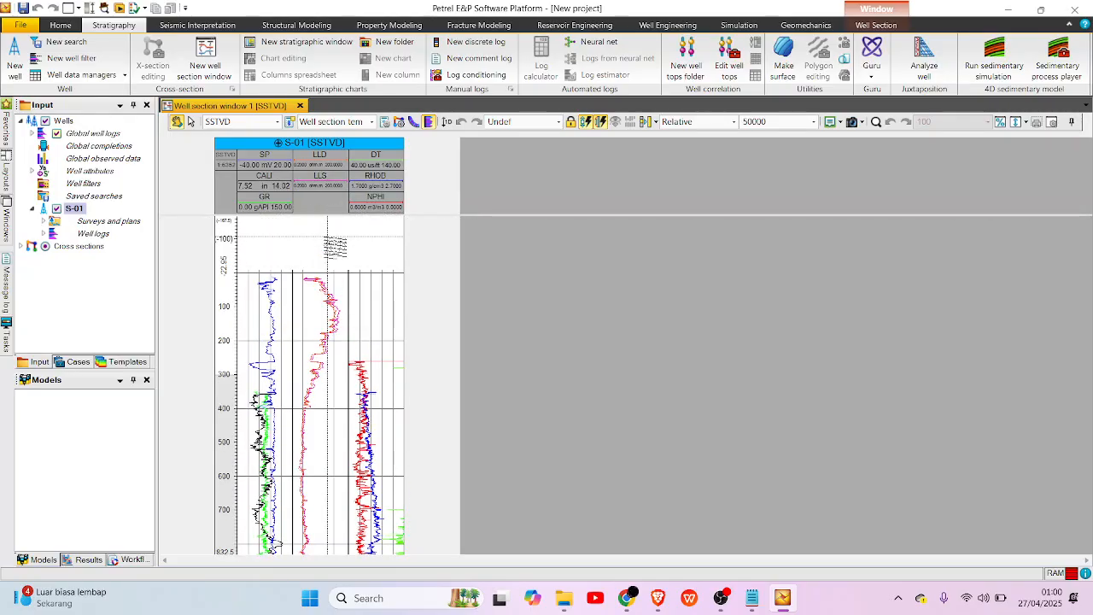
scroll(333, 243, up, 2)
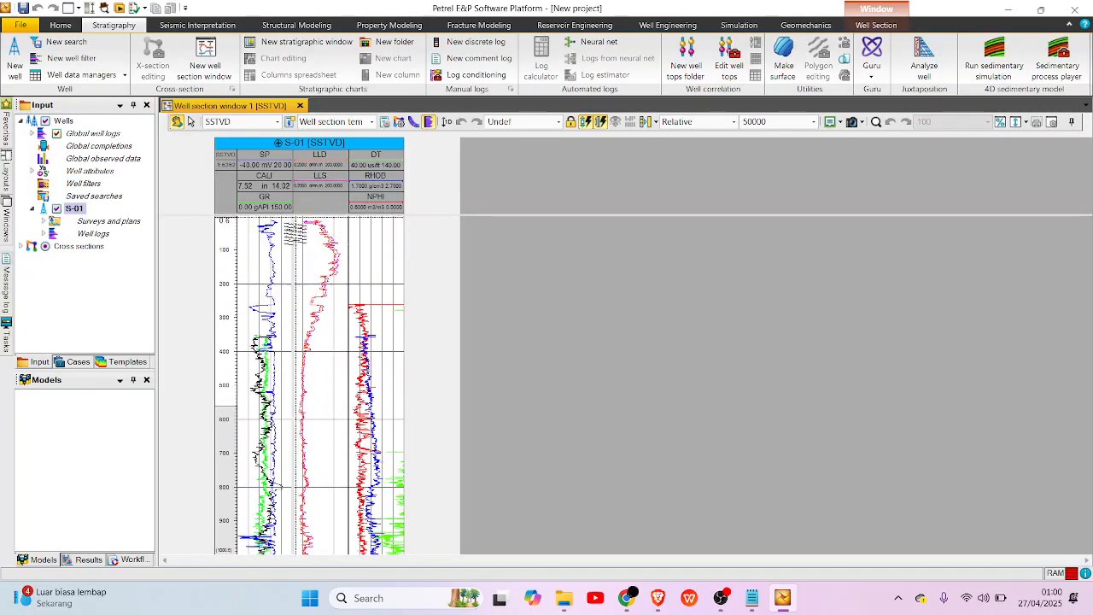
click(384, 121)
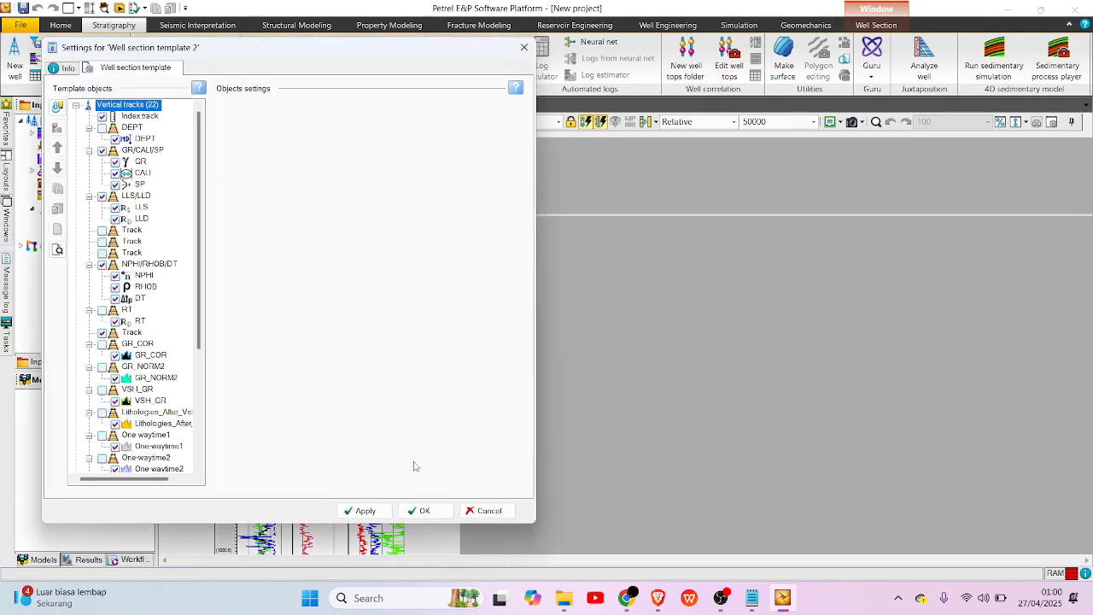
click(487, 511)
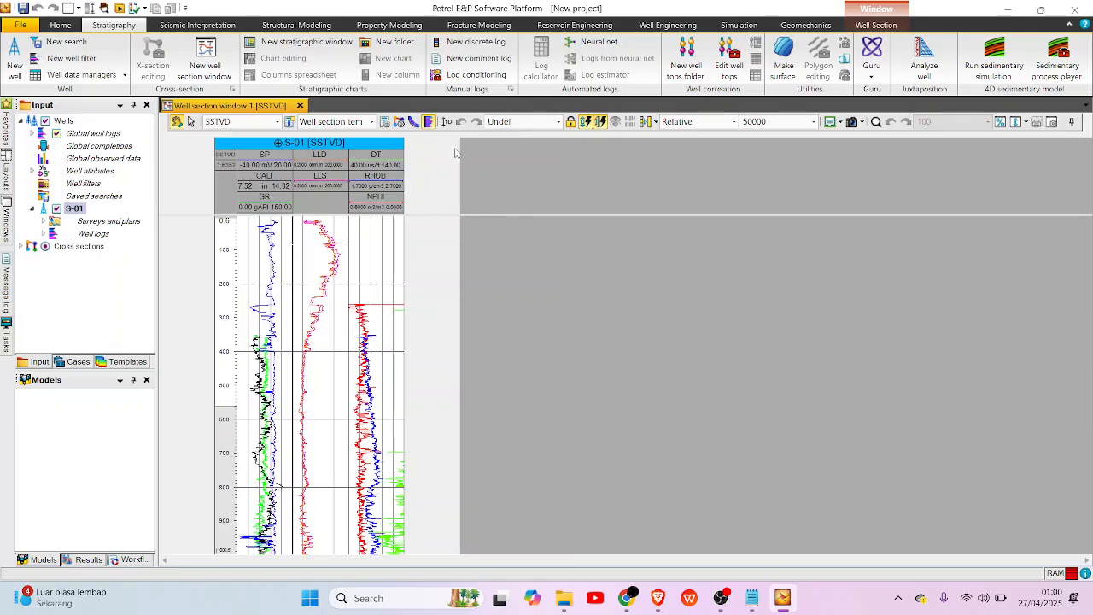
scroll(309, 390, down, 2)
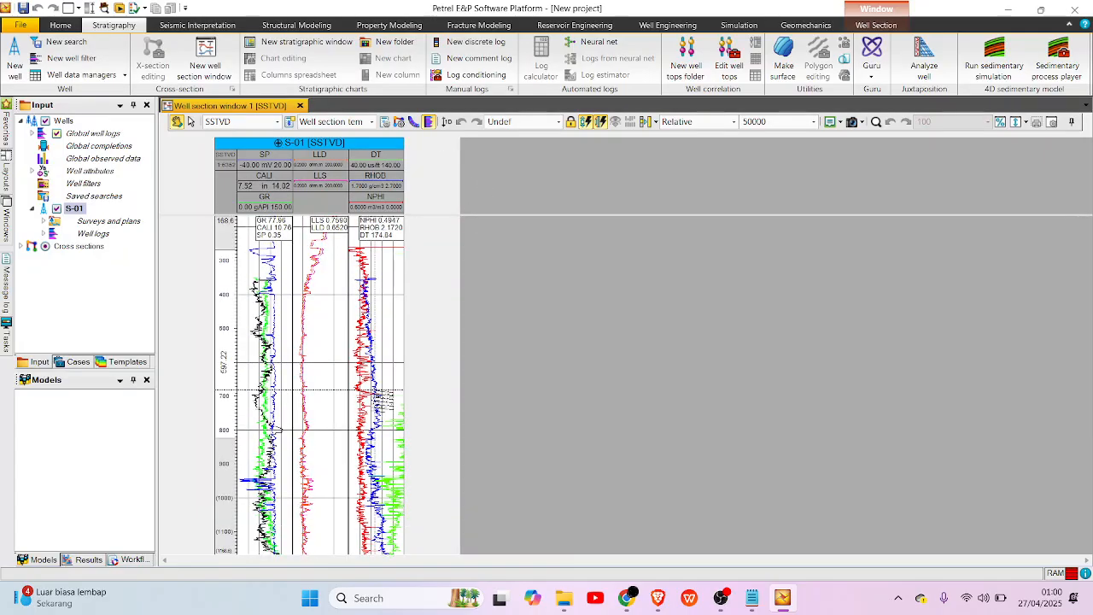
scroll(309, 390, up, 1)
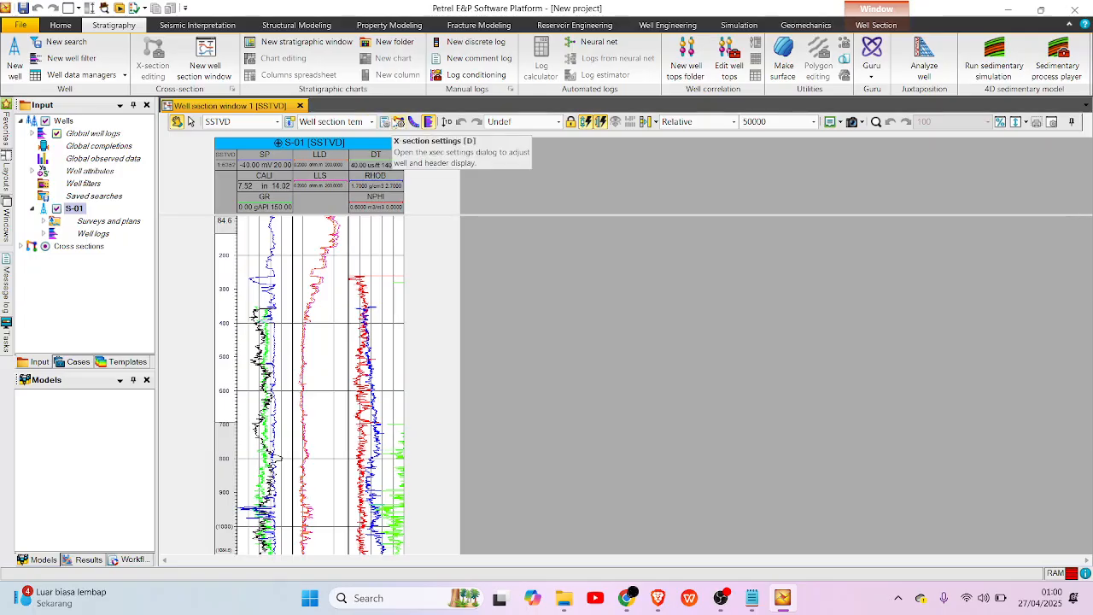
Add a new curve filling to the NPHI/RHOB/DT track in the well section template settings.
click(393, 122)
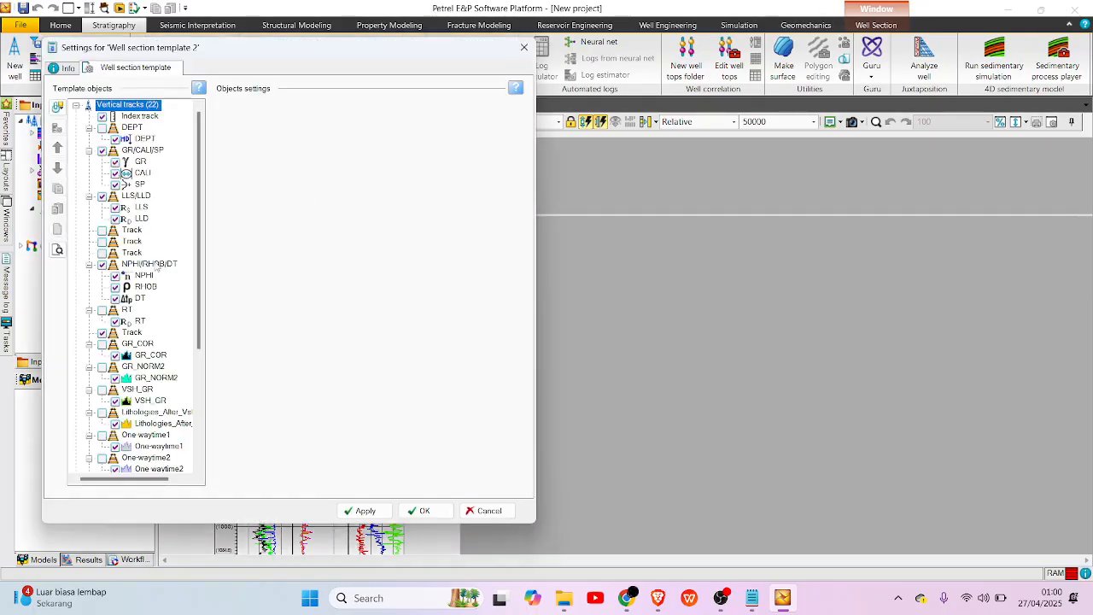
click(152, 266)
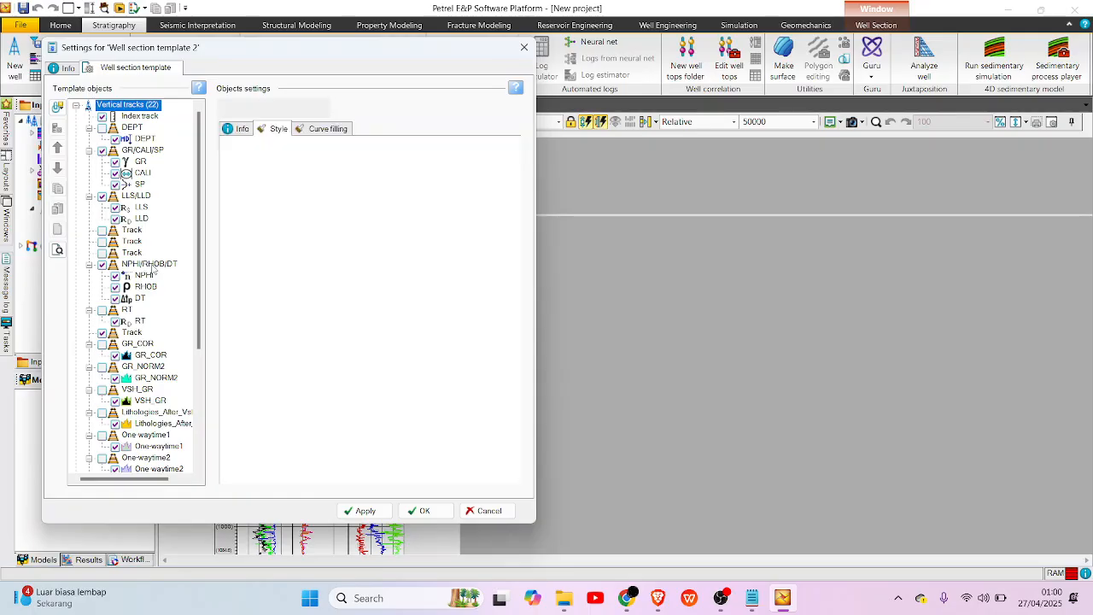
click(316, 110)
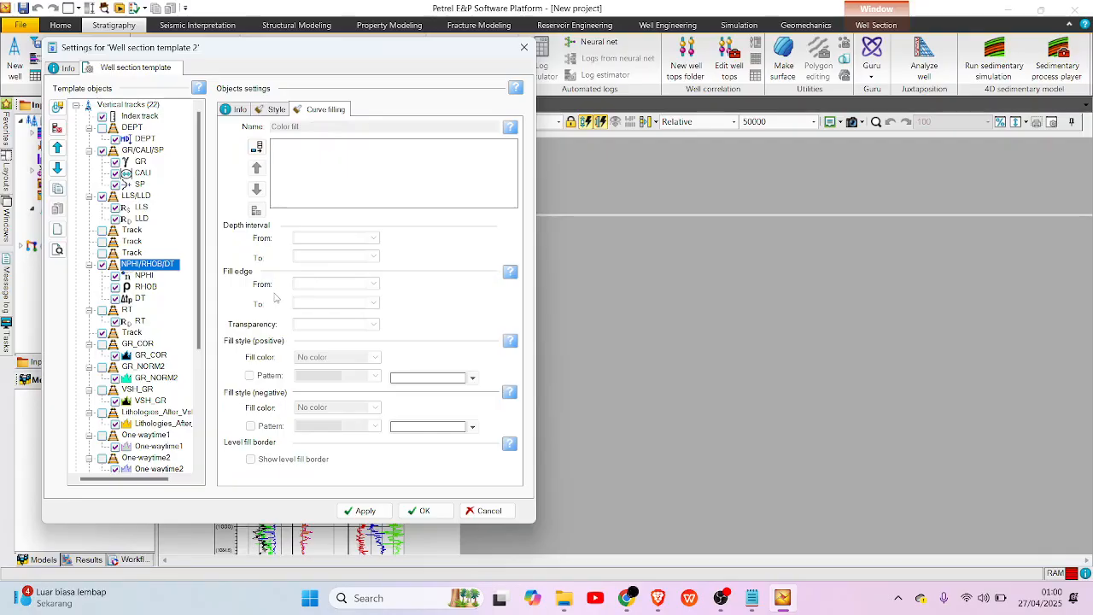
click(258, 151)
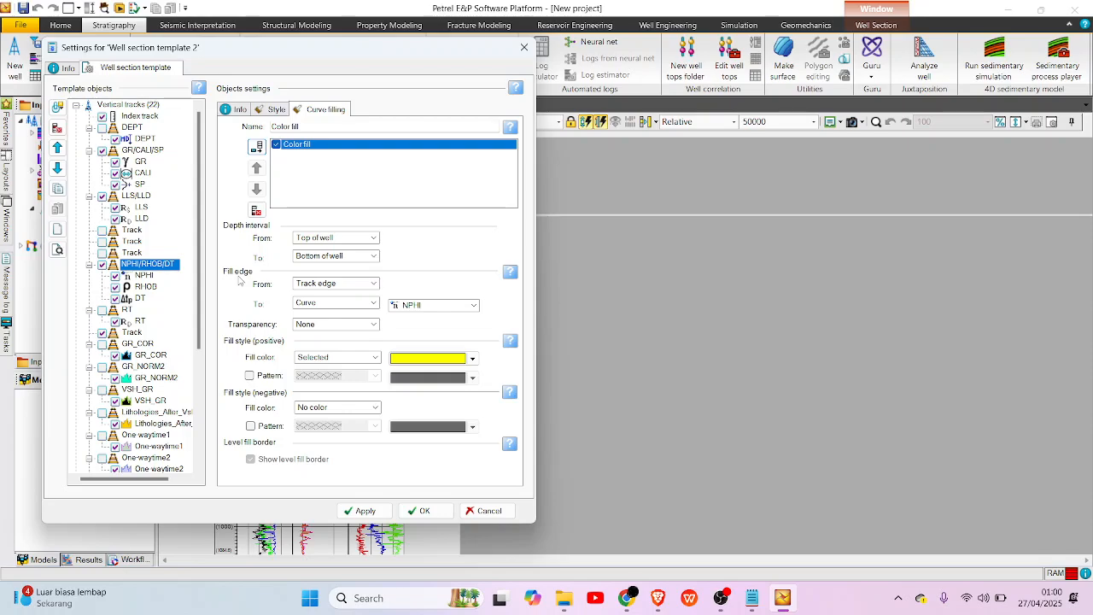
Set the colour fill's edges from the NPHI curve to the RHOB curve, apply it and check the fill along the well.
click(330, 286)
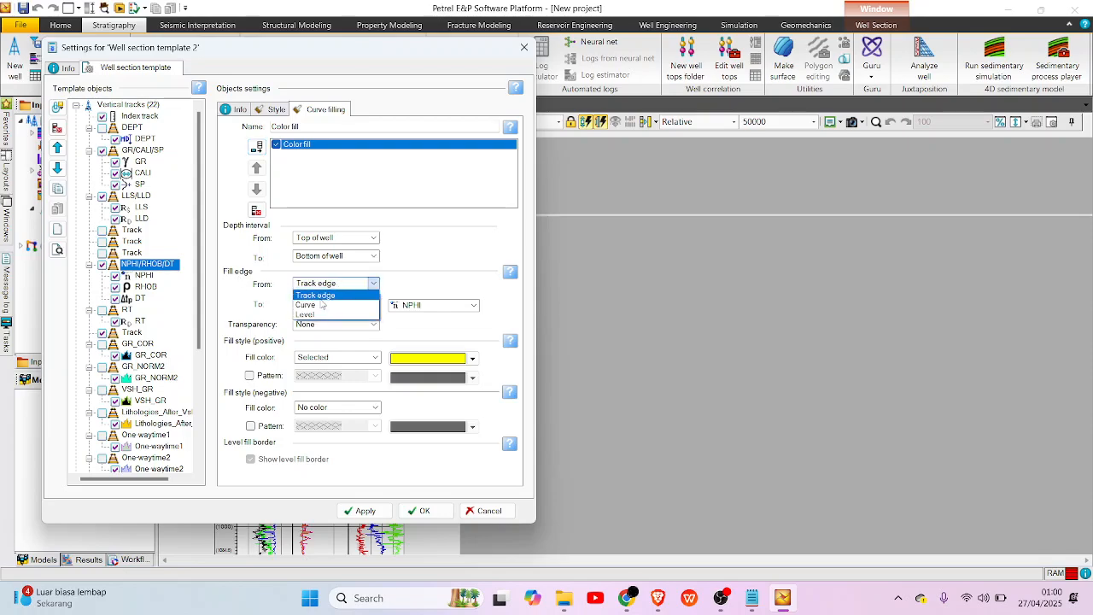
click(312, 306)
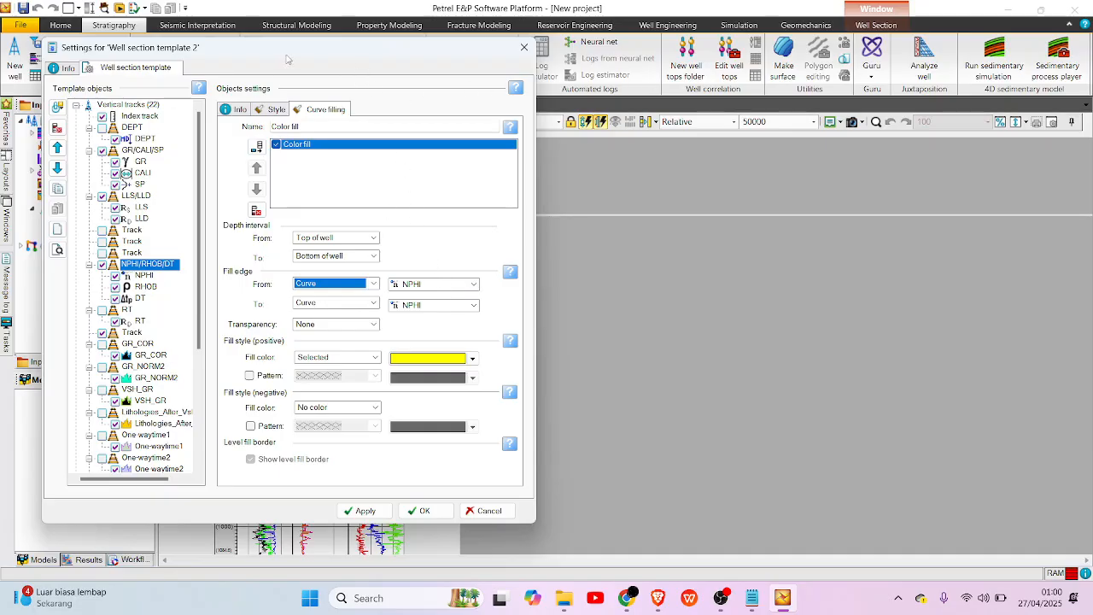
click(412, 311)
click(419, 321)
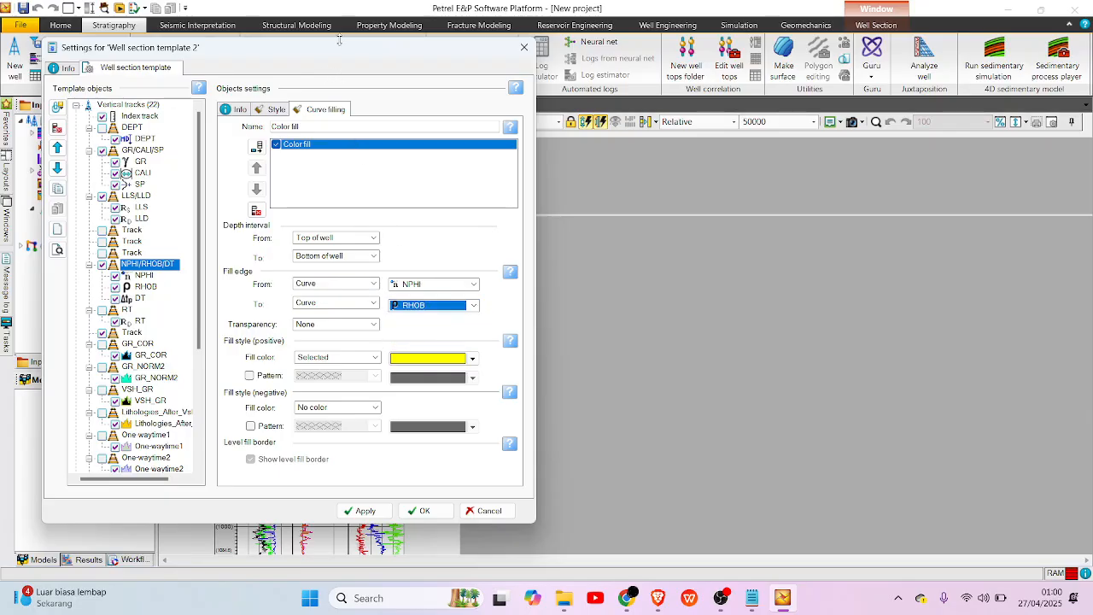
click(359, 509)
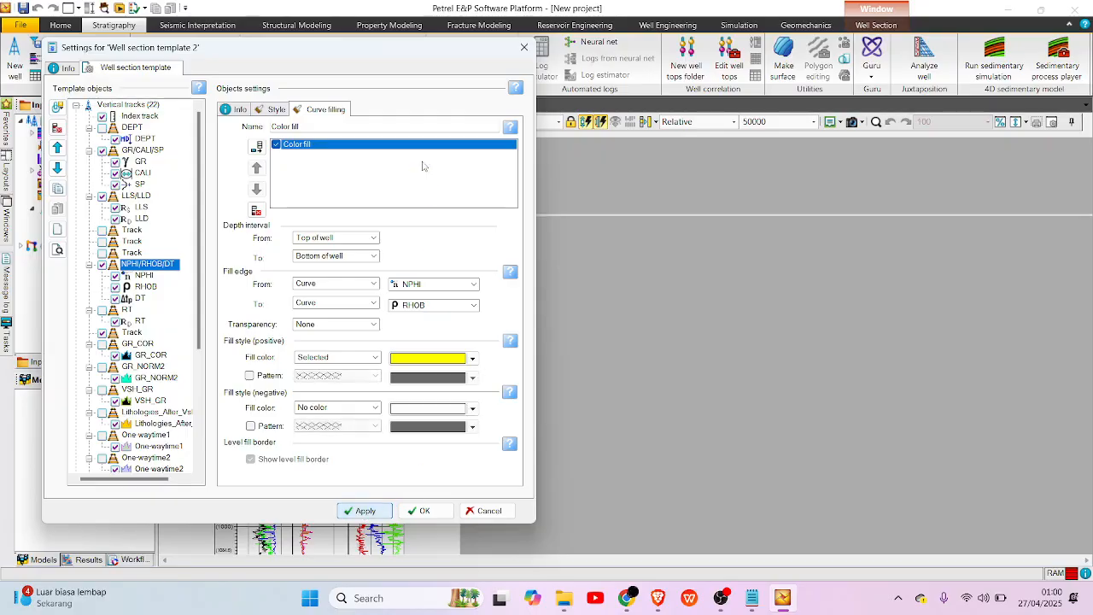
drag(352, 51, 821, 71)
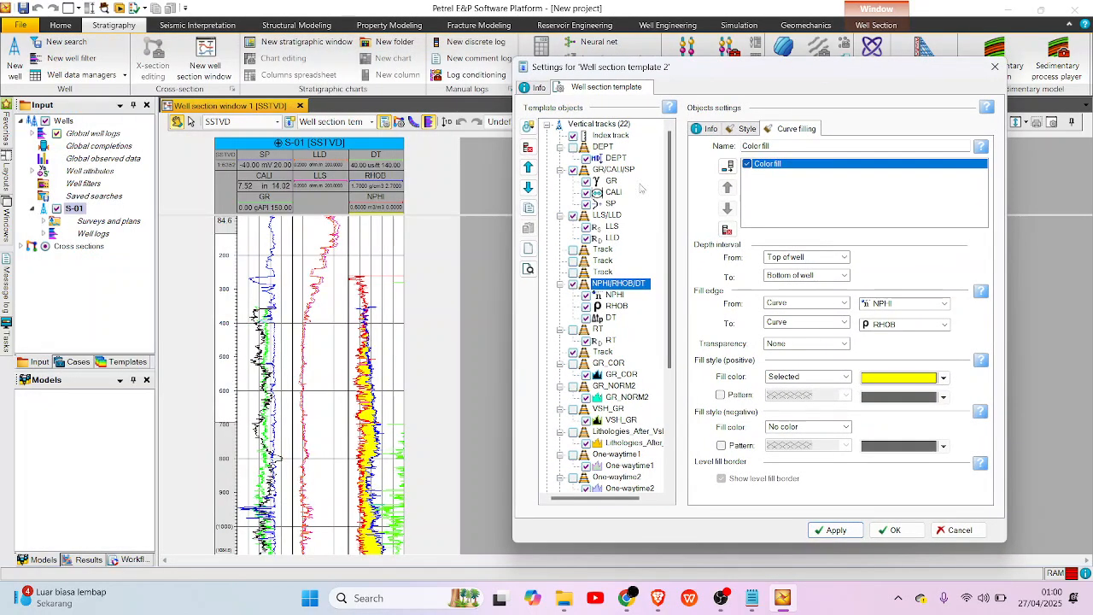
scroll(459, 386, down, 10)
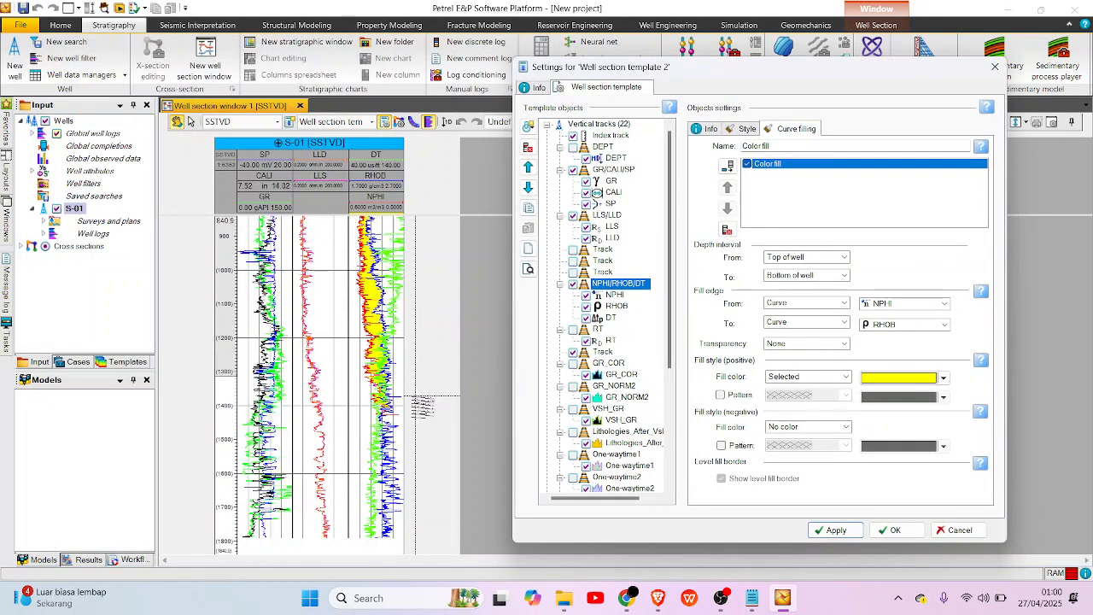
scroll(422, 406, up, 5)
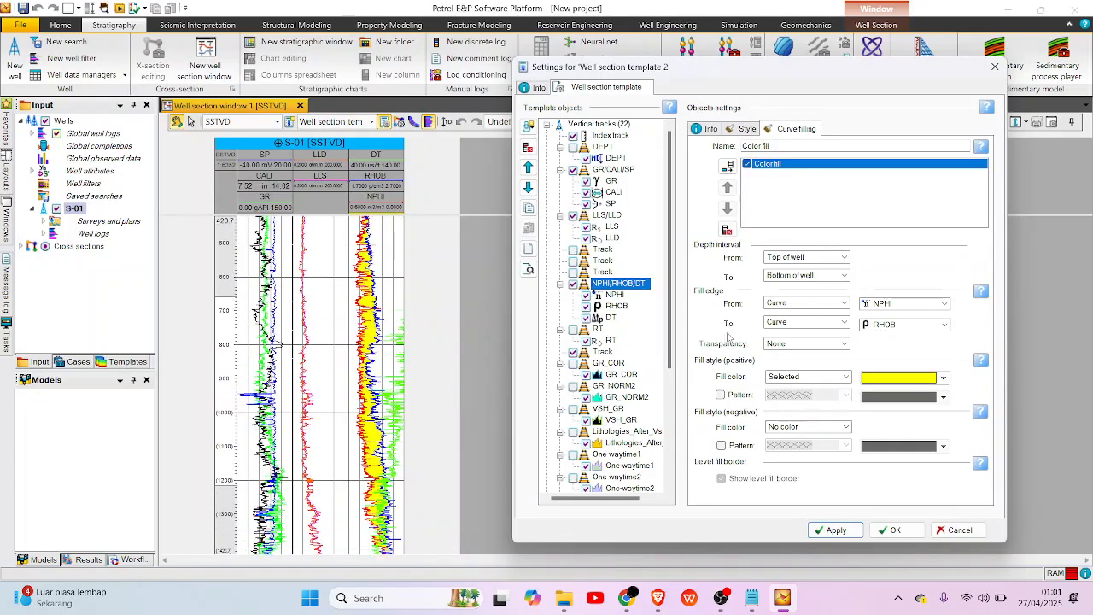
scroll(422, 380, up, 2)
Swap the colour fill's edges so it runs from the RHOB curve to the NPHI curve, and confirm the template settings.
click(907, 303)
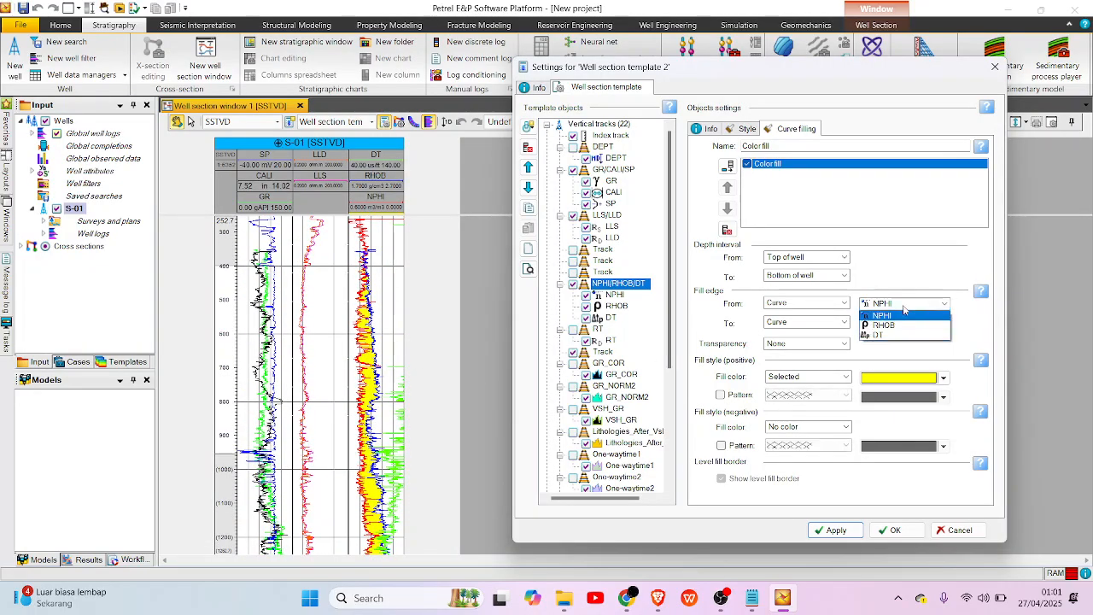
click(897, 327)
click(905, 323)
click(888, 334)
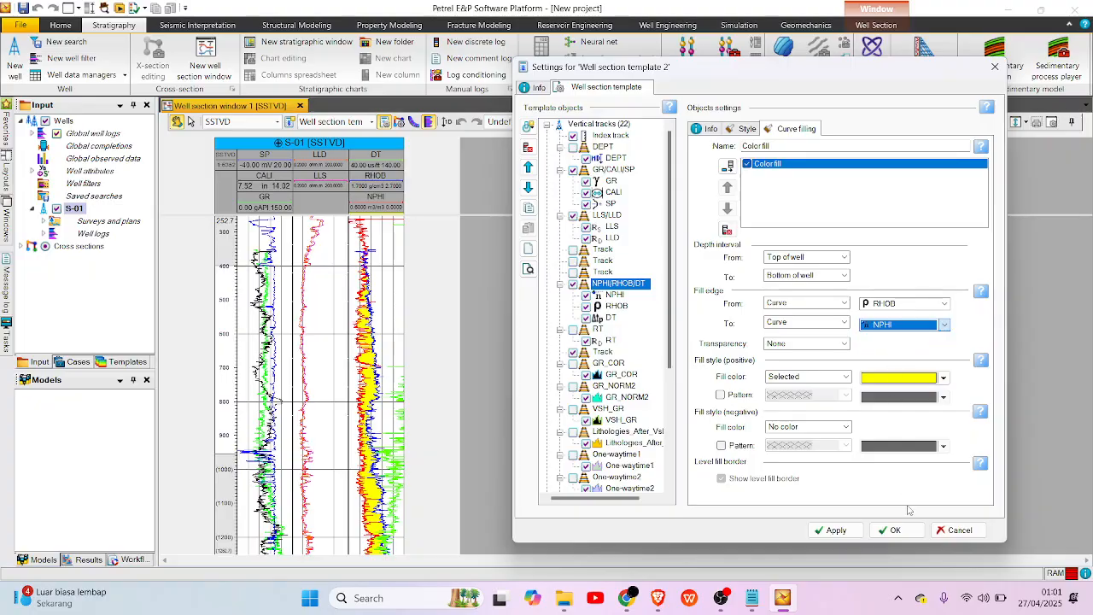
click(833, 530)
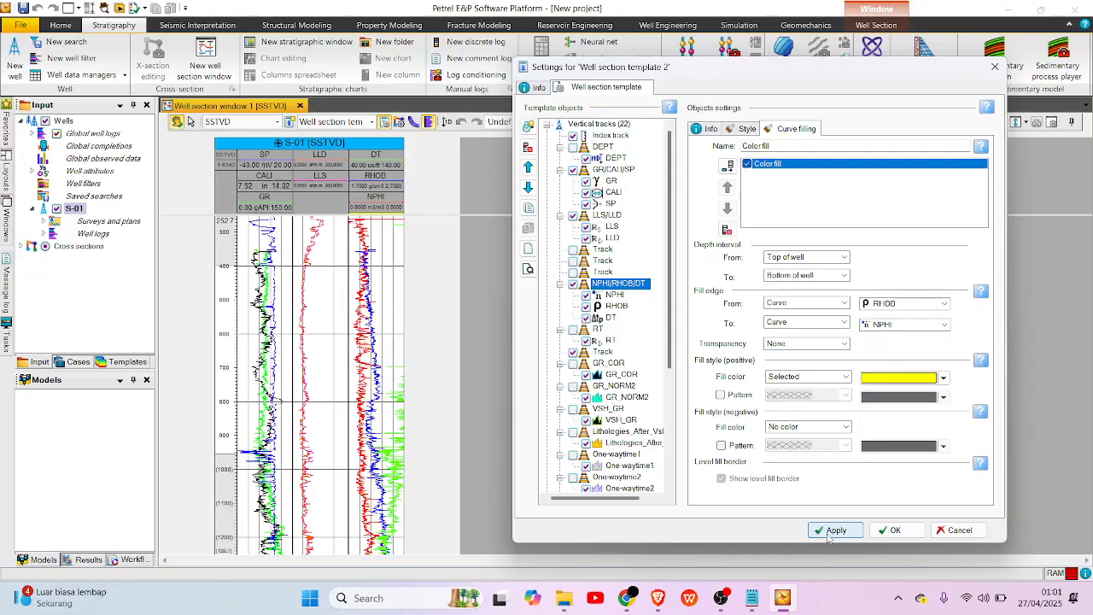
scroll(406, 415, down, 4)
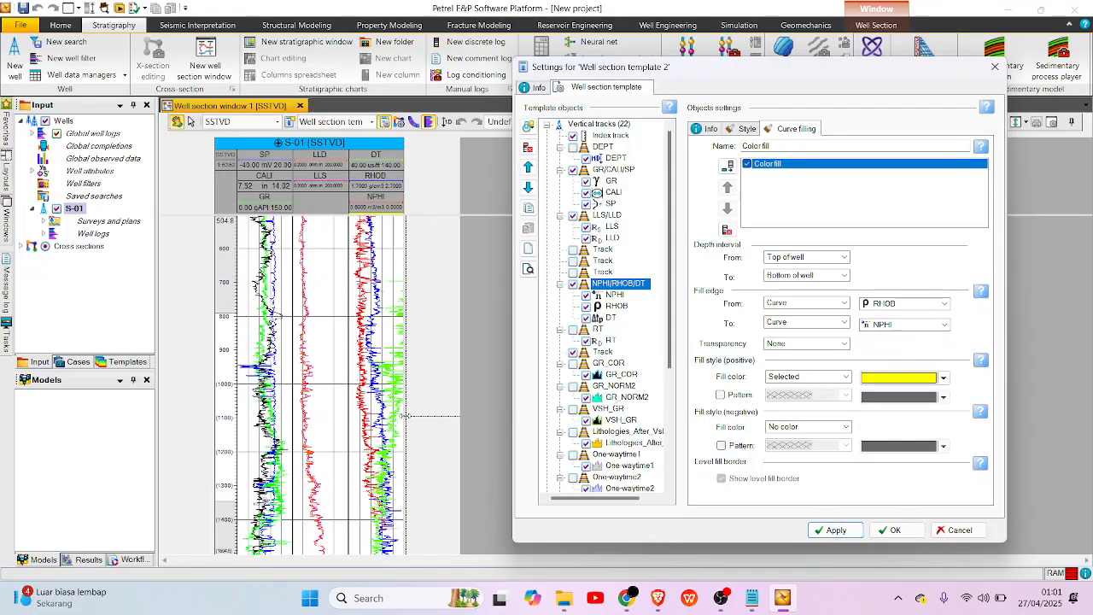
scroll(407, 416, down, 3)
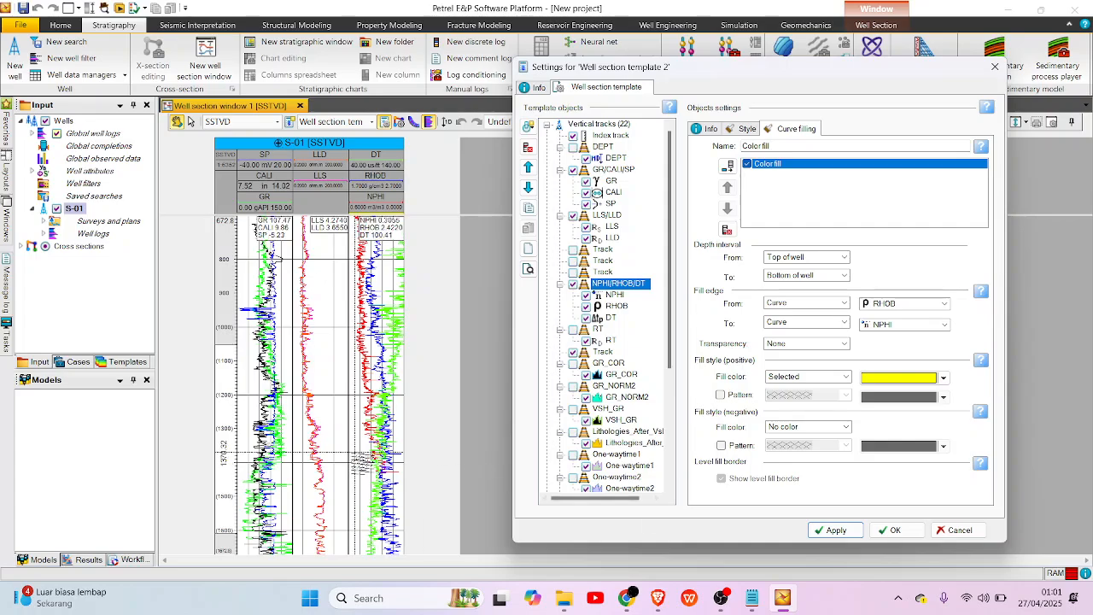
click(891, 530)
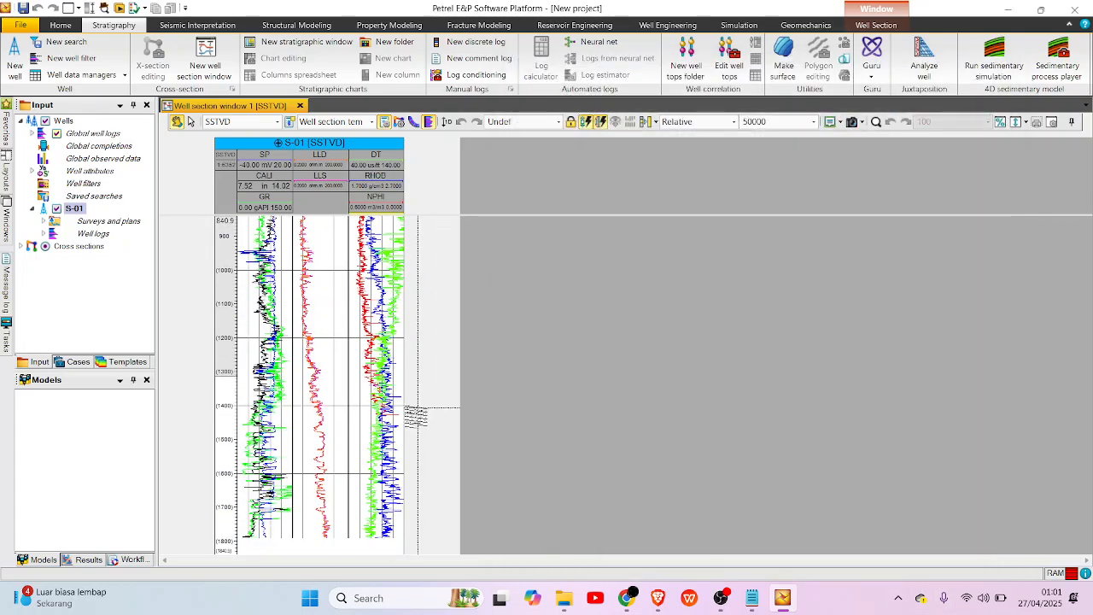
Examine the yellow fill between RHOB and NPHI along S-01 at a closer depth scale.
scroll(401, 416, up, 4)
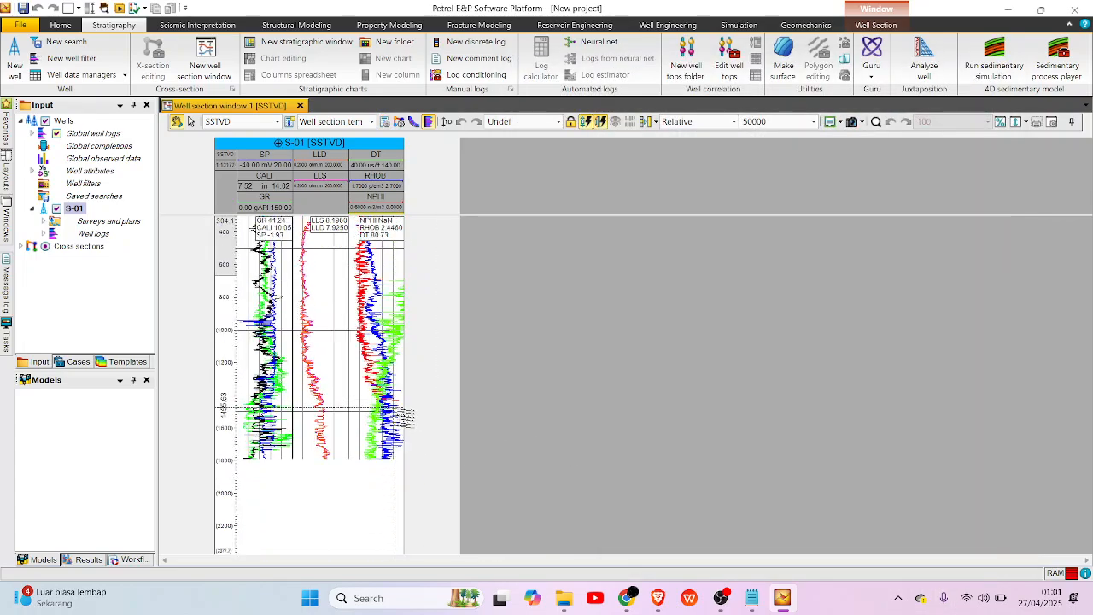
scroll(401, 415, up, 2)
scroll(401, 415, up, 1)
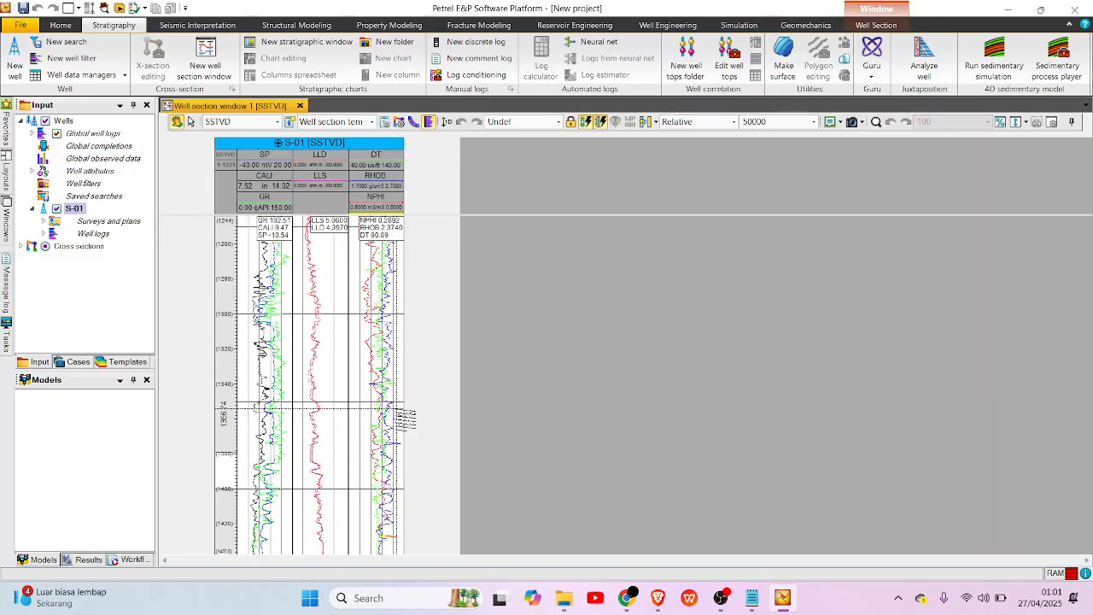
scroll(408, 416, up, 3)
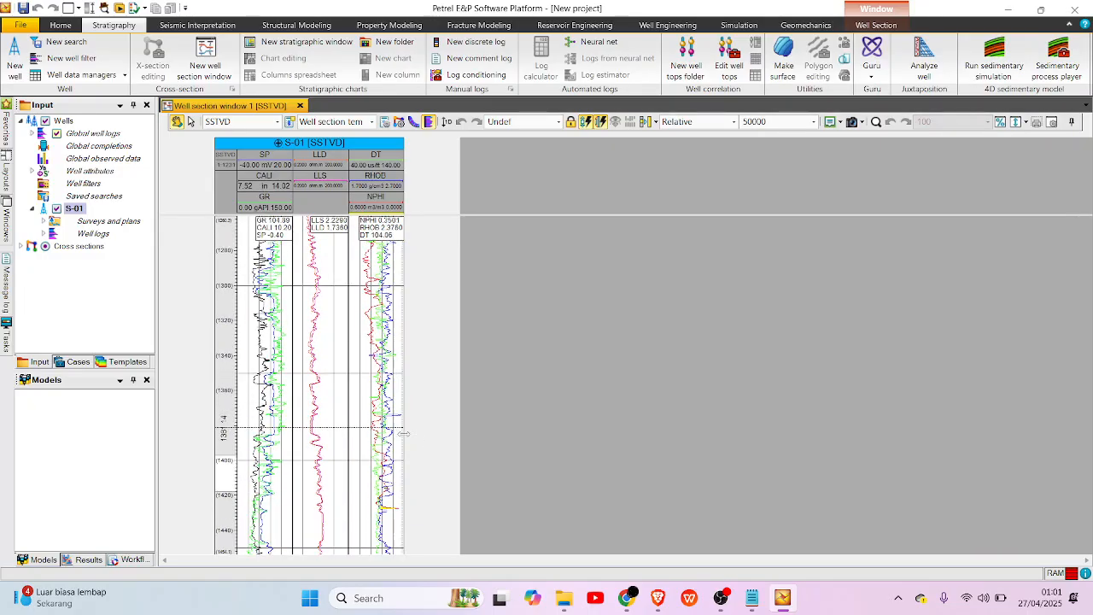
scroll(408, 484, up, 2)
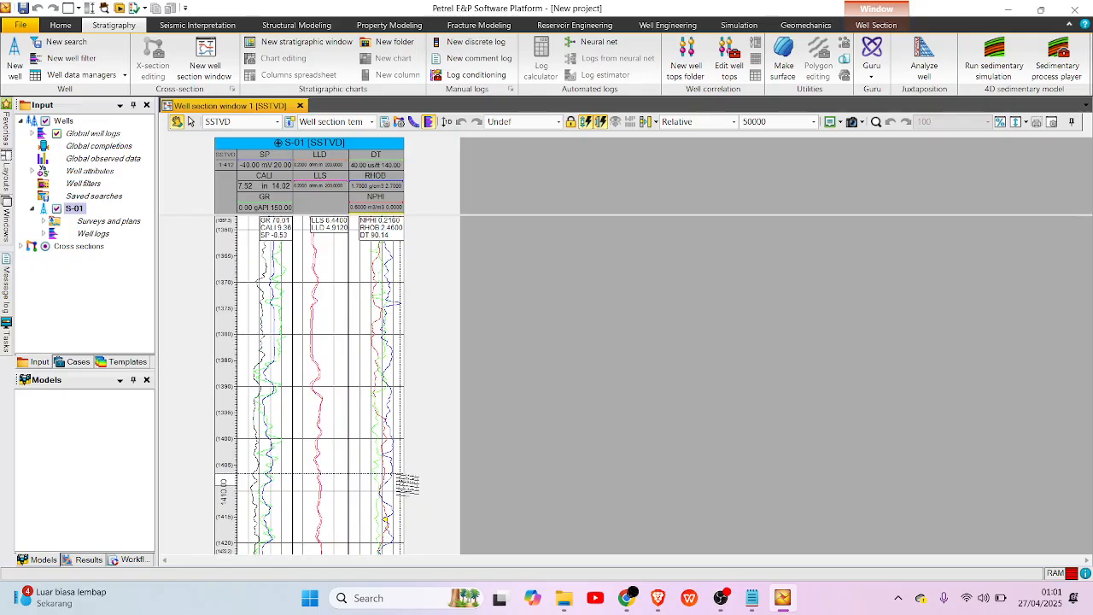
scroll(407, 484, down, 2)
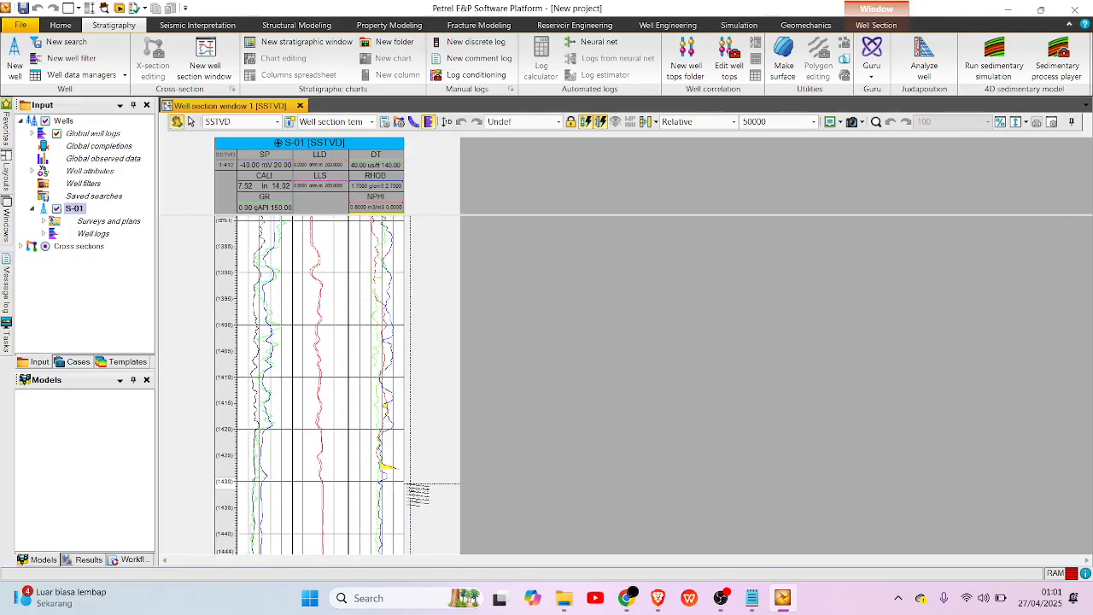
scroll(414, 491, up, 5)
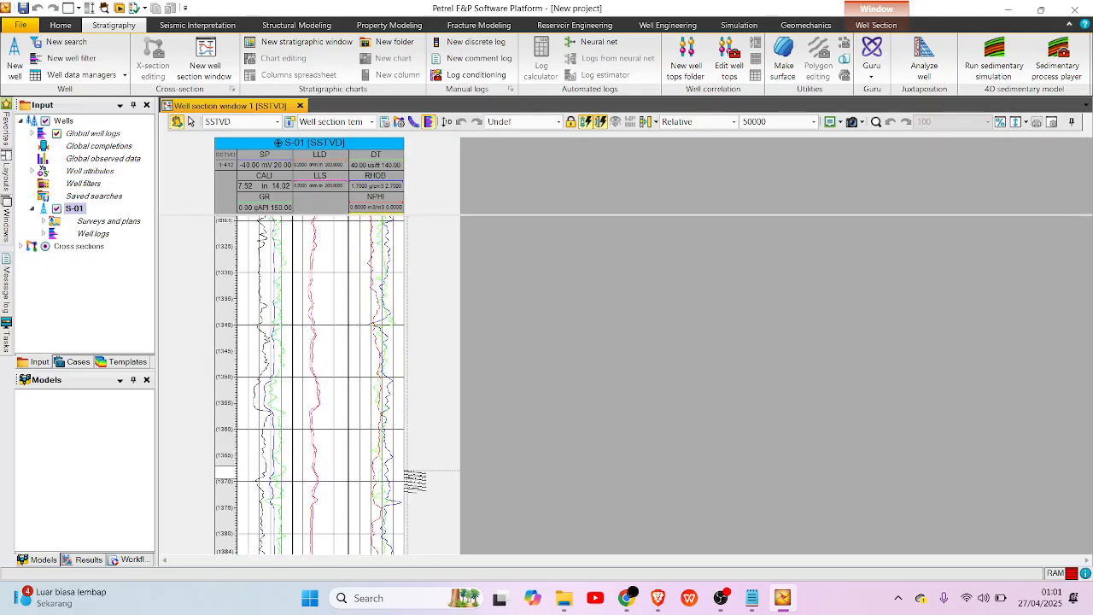
scroll(415, 480, up, 4)
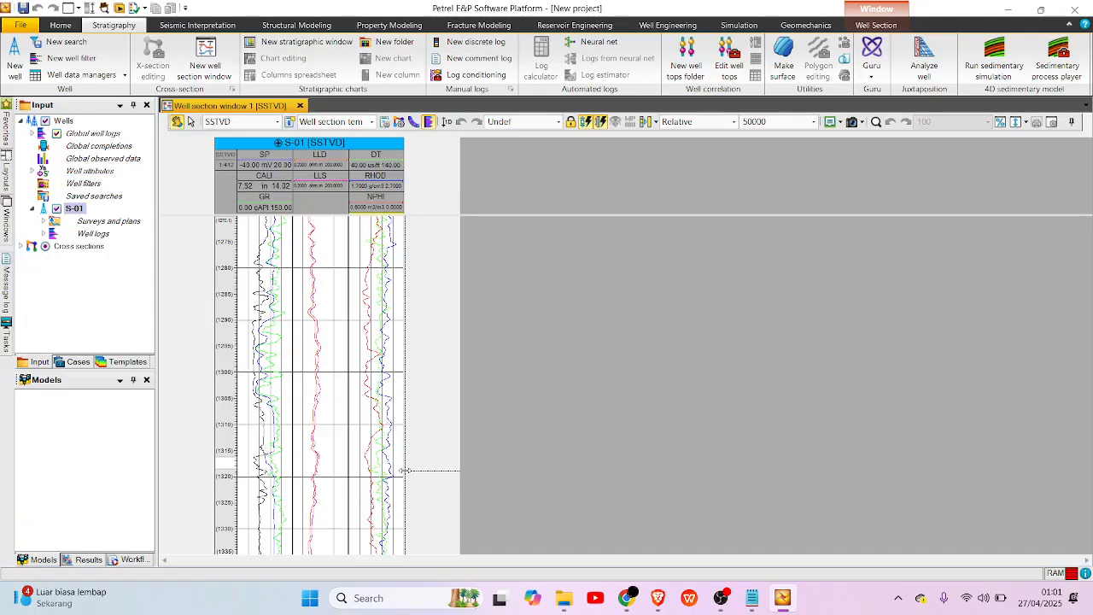
Examine S-01's logs up to the shallow interval and enlarge the track header area to fit the colour fill label.
scroll(407, 470, down, 1)
scroll(405, 470, down, 1)
scroll(405, 470, up, 5)
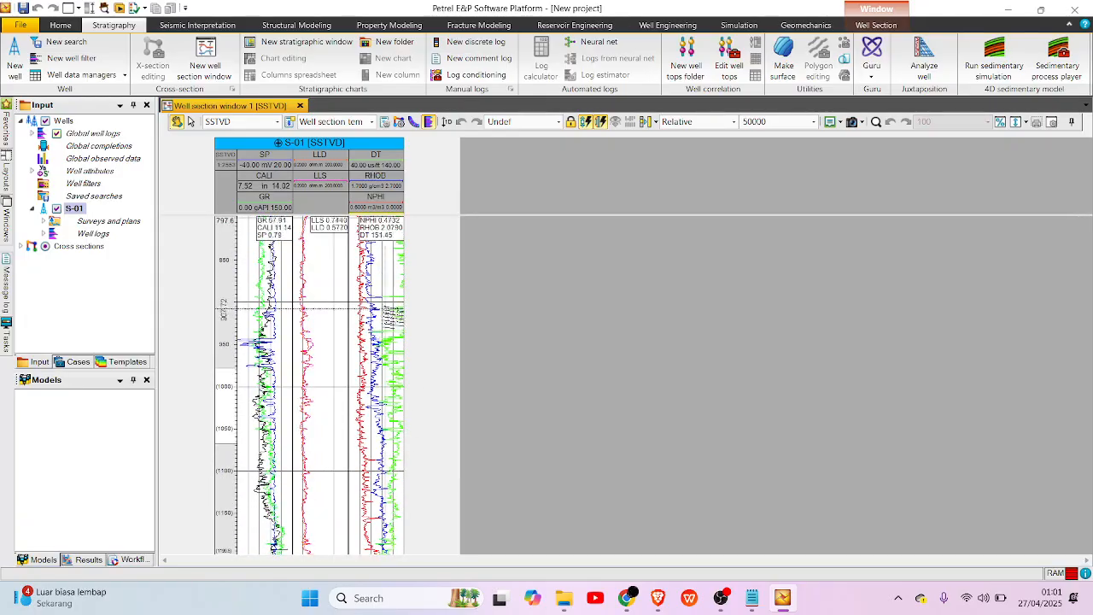
scroll(392, 320, up, 3)
scroll(393, 314, up, 4)
scroll(390, 337, up, 3)
scroll(381, 290, up, 5)
scroll(377, 479, up, 6)
scroll(380, 282, up, 6)
scroll(361, 376, up, 5)
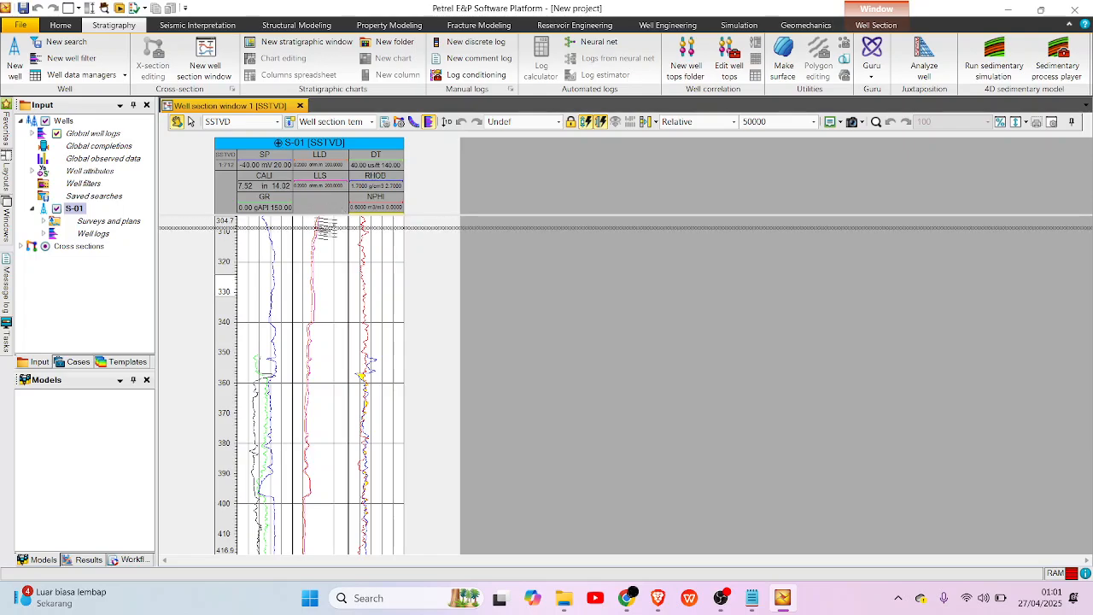
drag(327, 216, 328, 227)
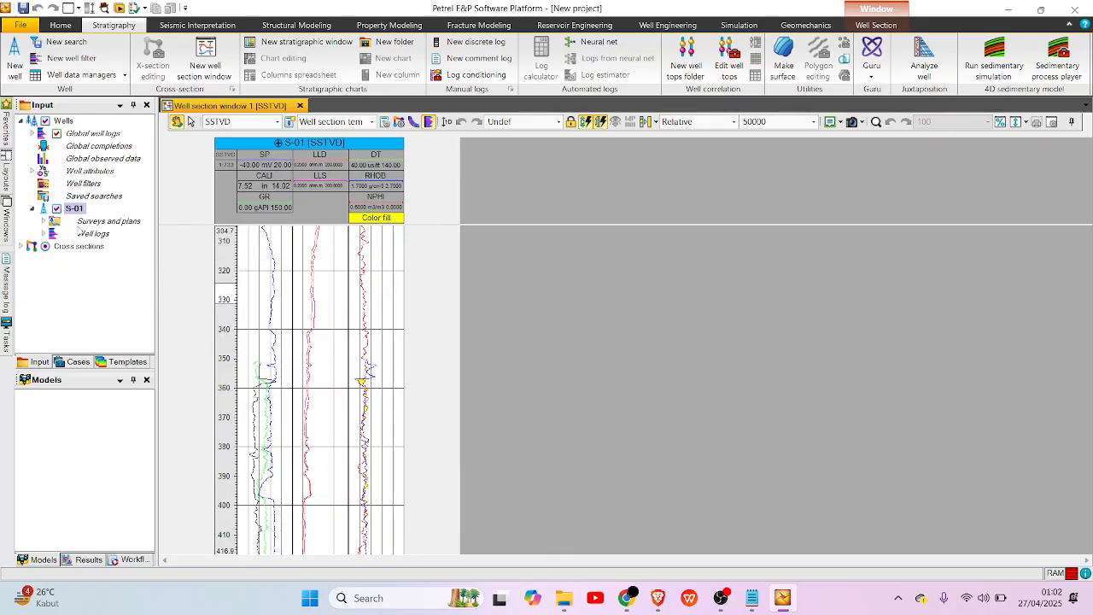
Open the global log settings of S-01's GR log and check its minimum and maximum statistics.
click(42, 209)
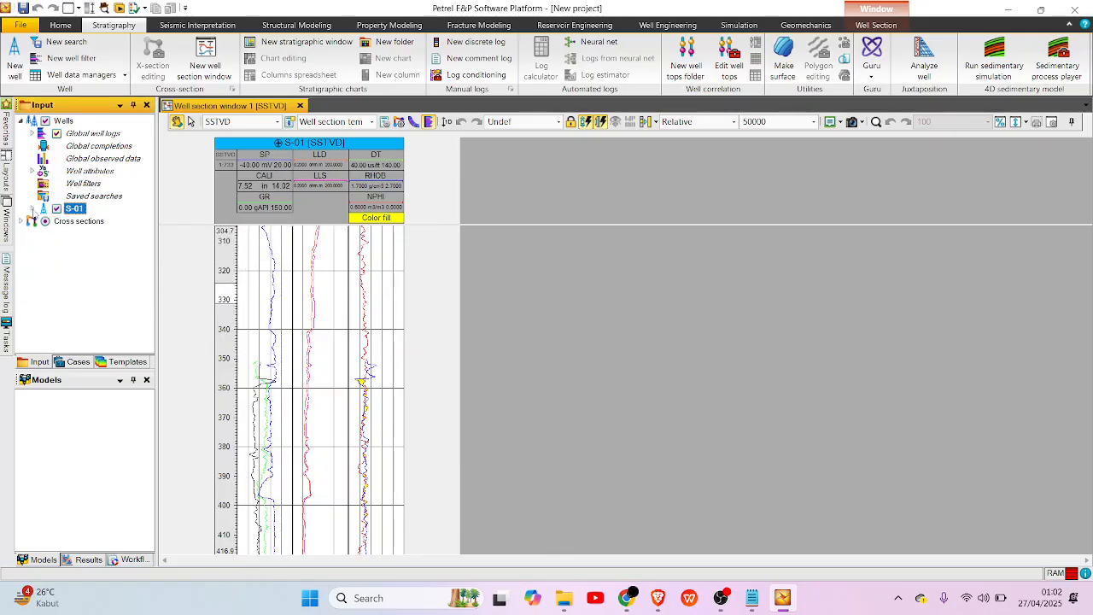
click(44, 233)
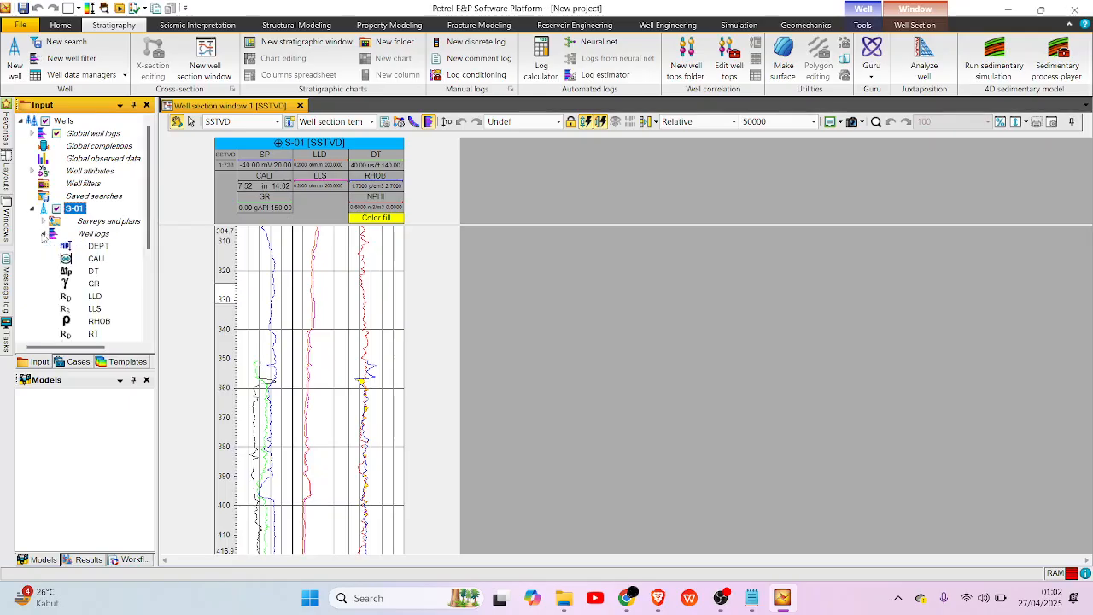
scroll(85, 281, down, 1)
right_click(97, 246)
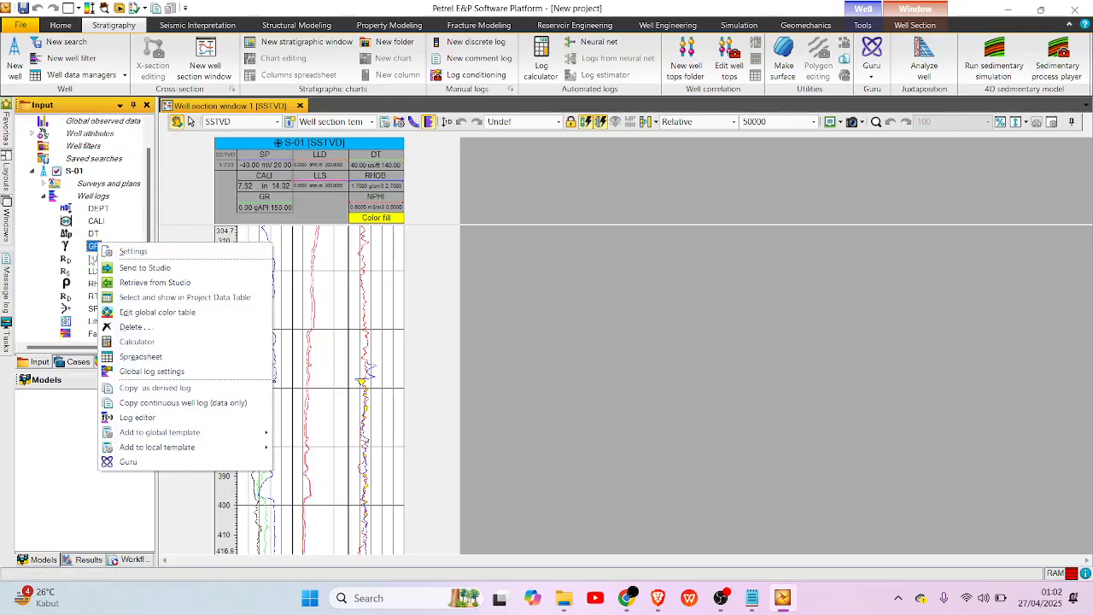
click(171, 372)
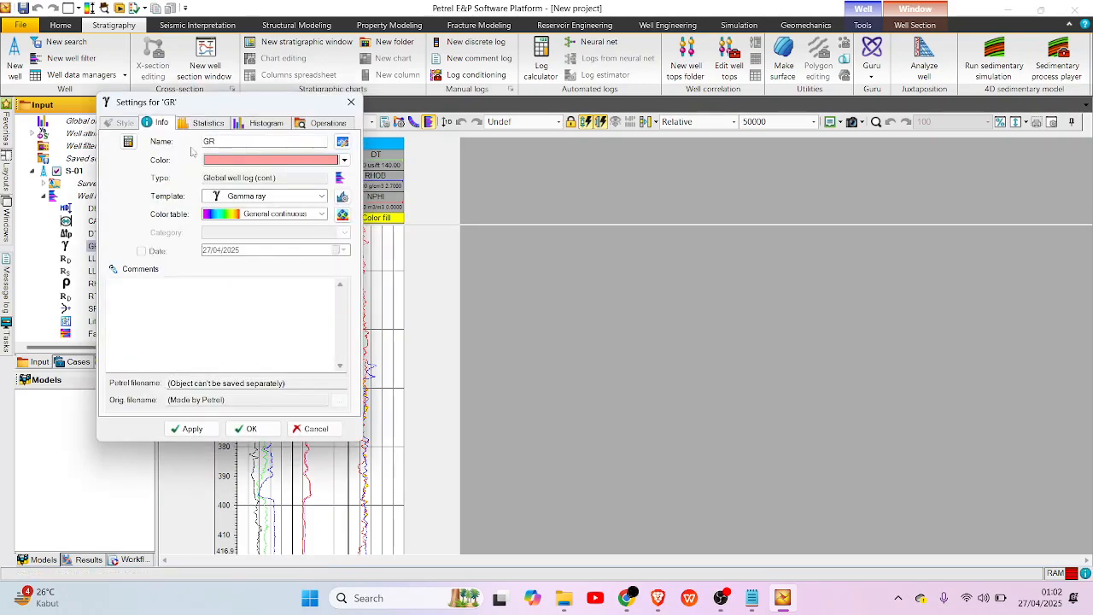
click(198, 123)
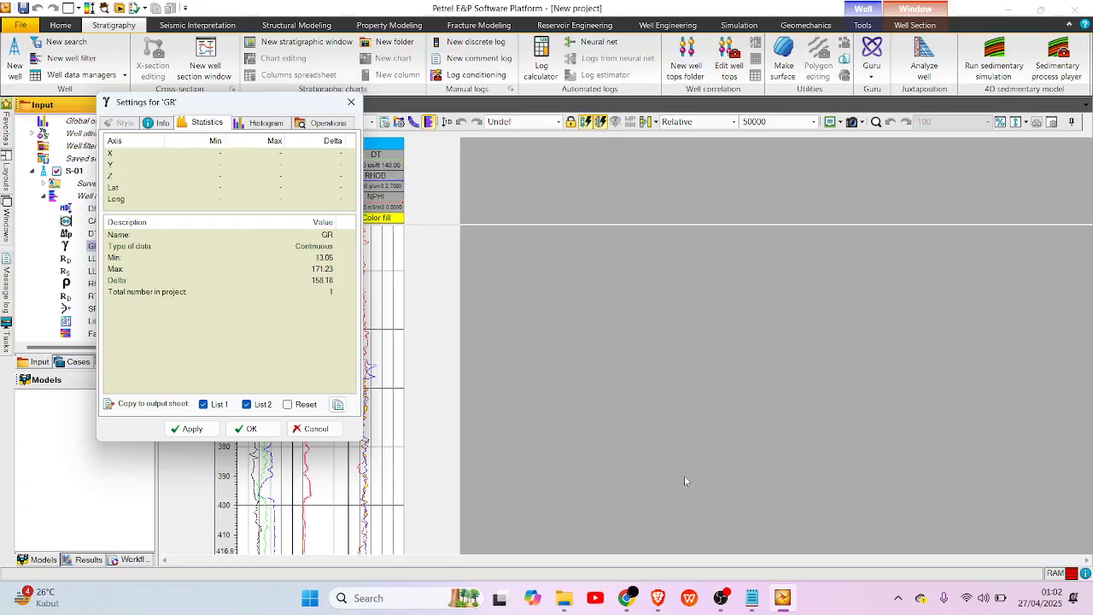
click(722, 596)
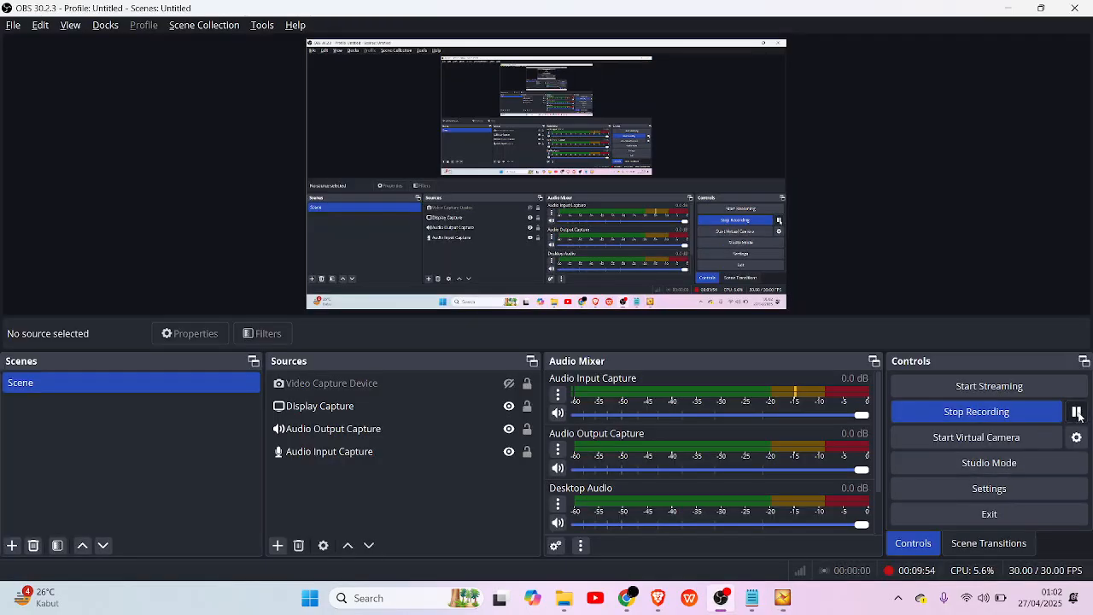
click(782, 598)
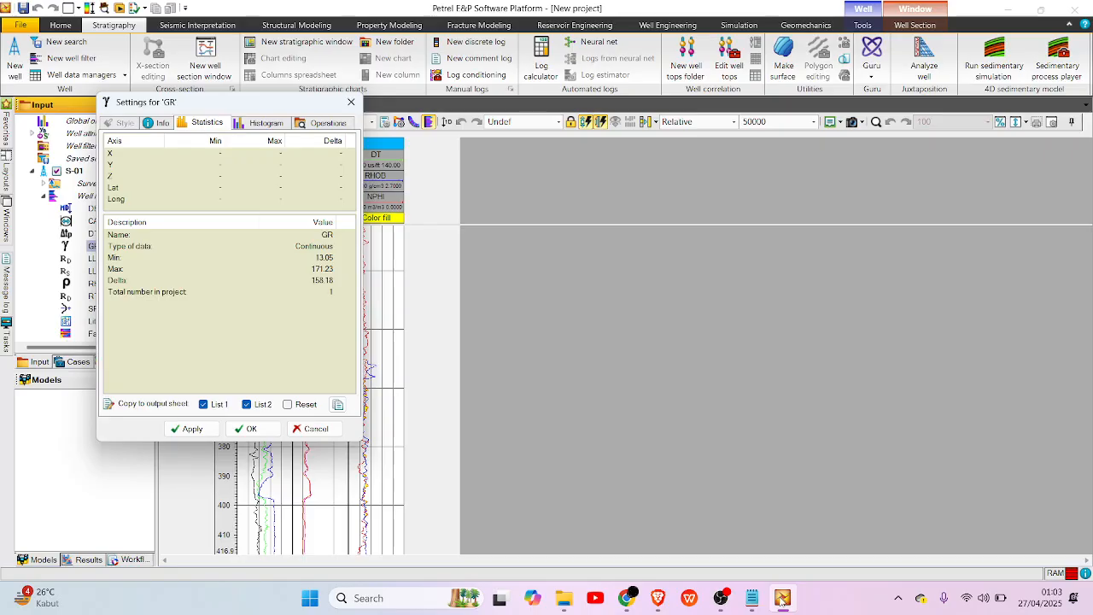
Close the GR log settings and collapse S-01's well log list.
drag(303, 104, 425, 124)
click(473, 122)
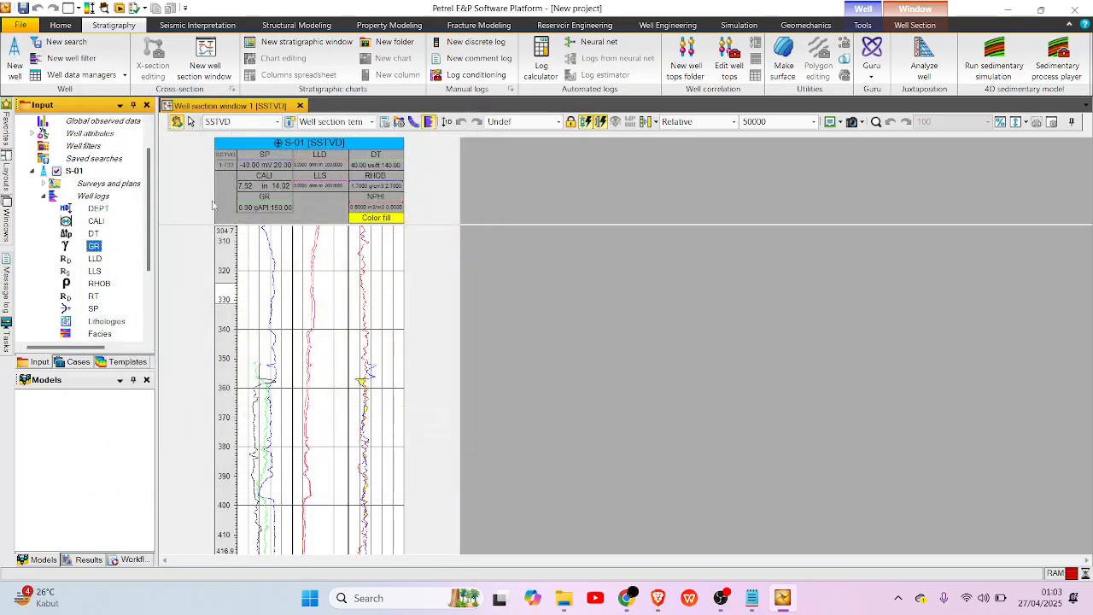
scroll(53, 248, up, 1)
click(44, 208)
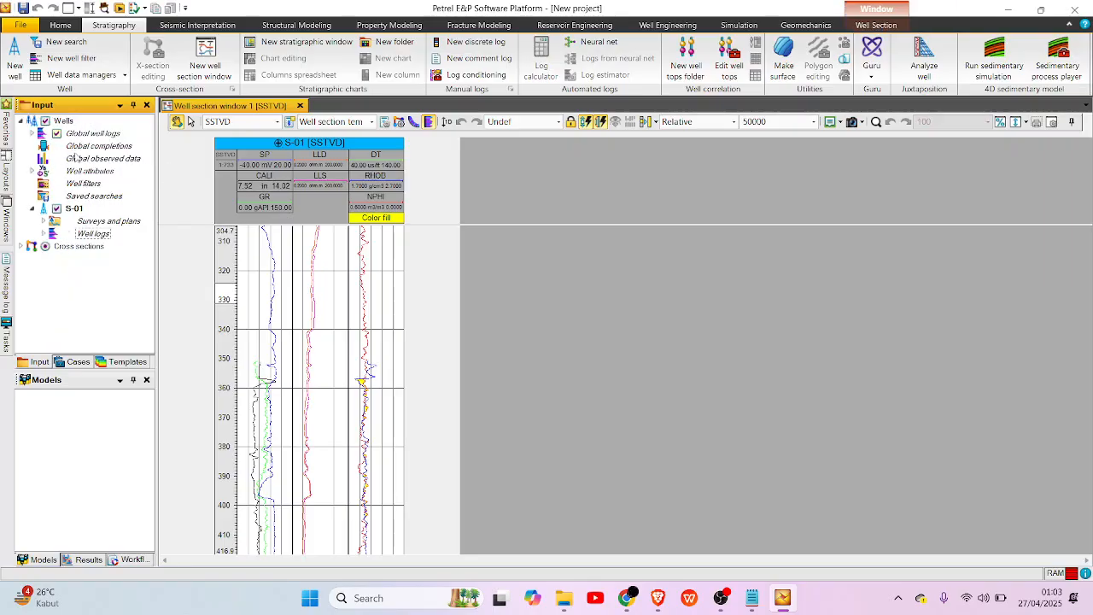
key(alt+Tab)
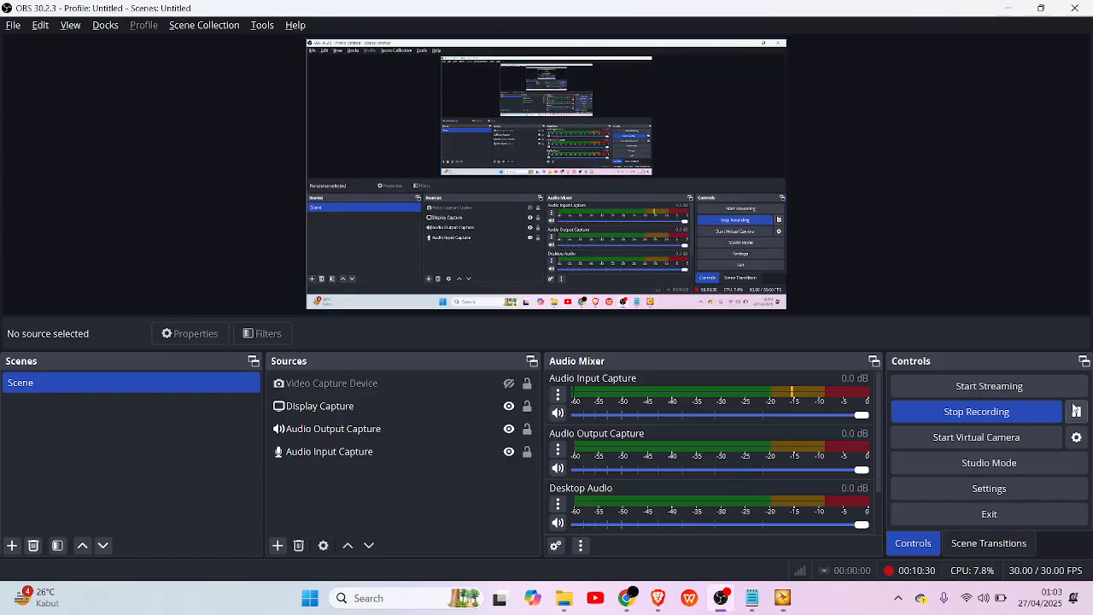
click(1075, 411)
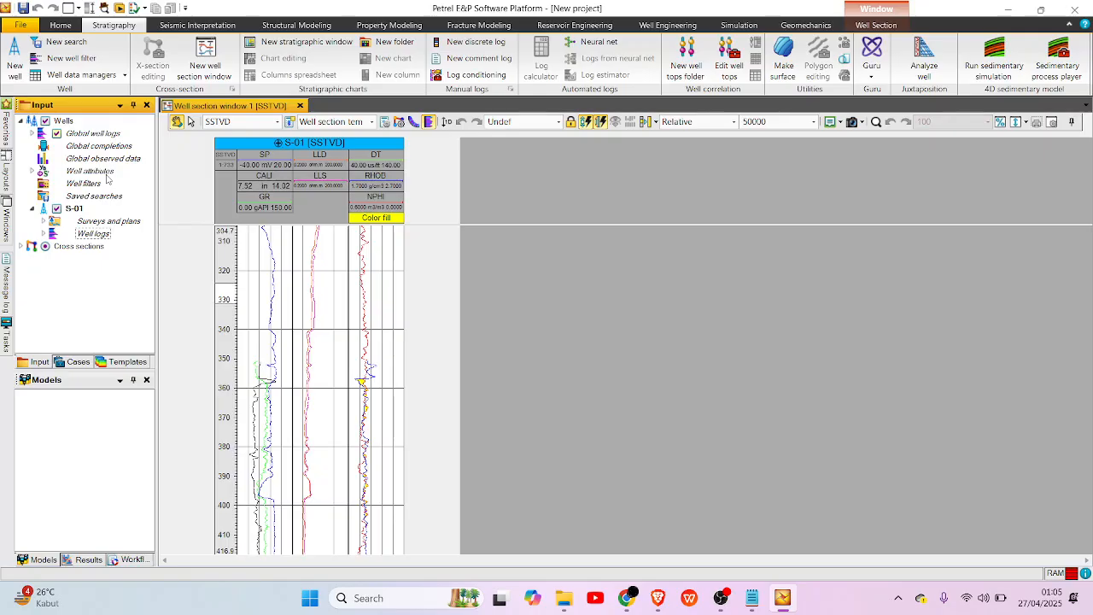
Insert a new continuous global well log under the global well logs.
click(82, 136)
right_click(77, 137)
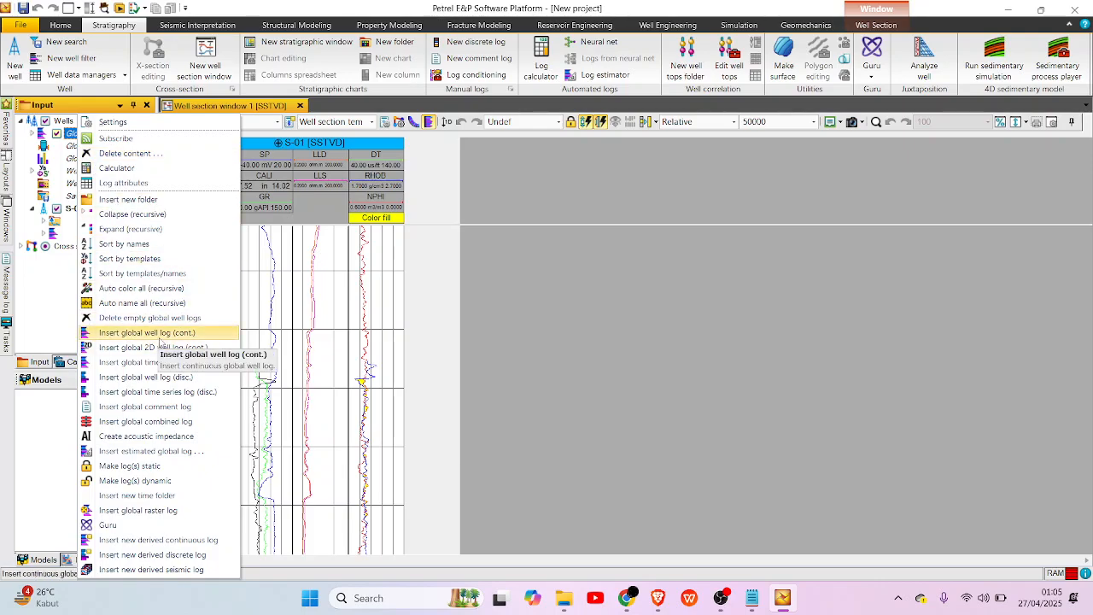
click(160, 338)
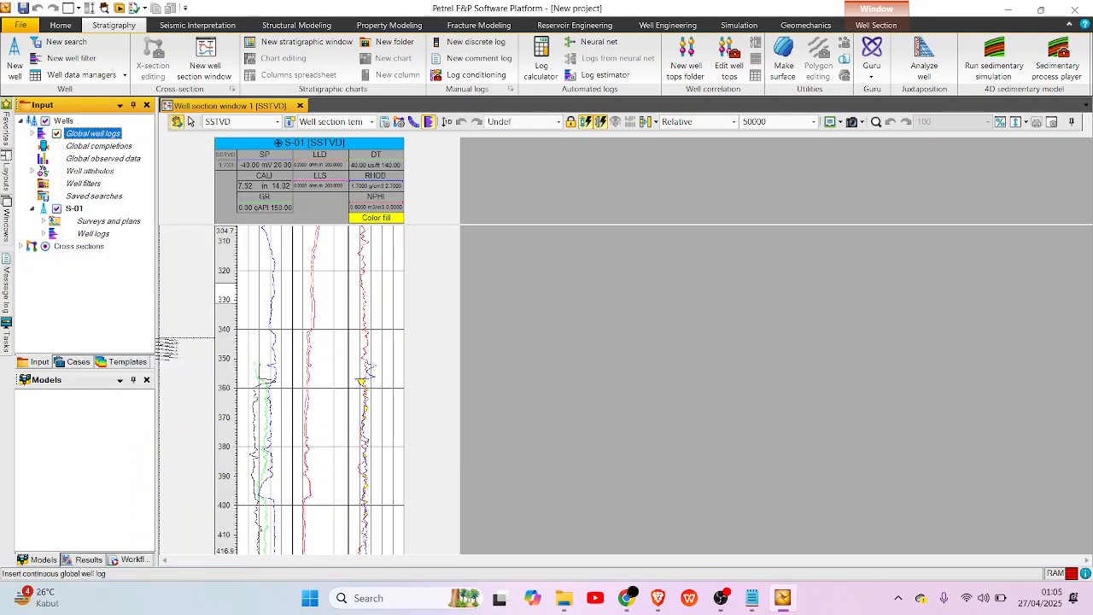
Rename the newly inserted global well log as CUT OF GR in its settings and confirm.
click(32, 133)
scroll(89, 274, down, 4)
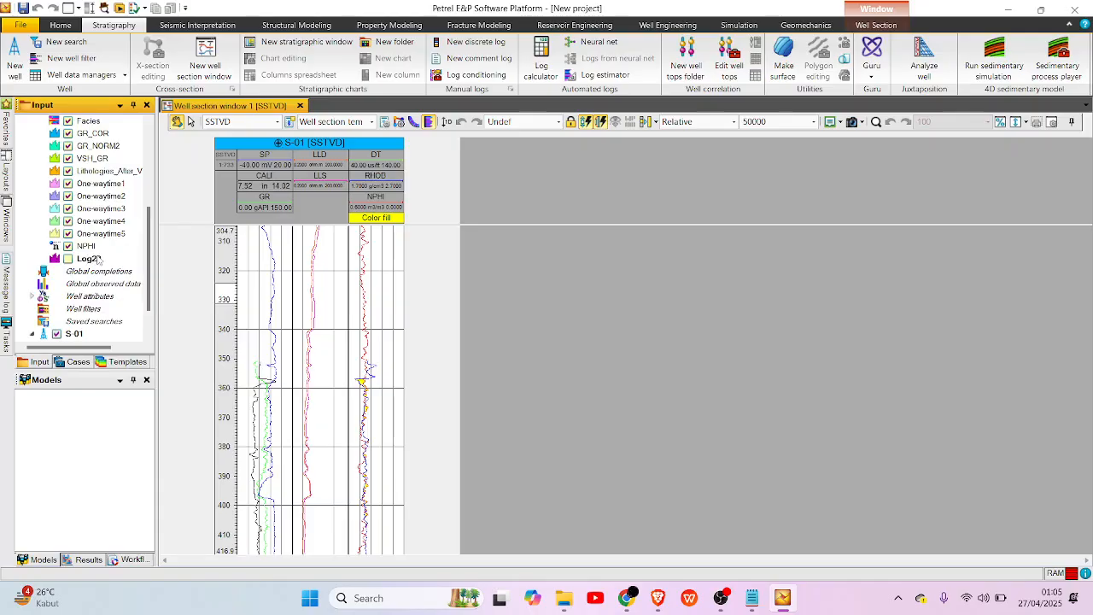
click(99, 260)
right_click(100, 260)
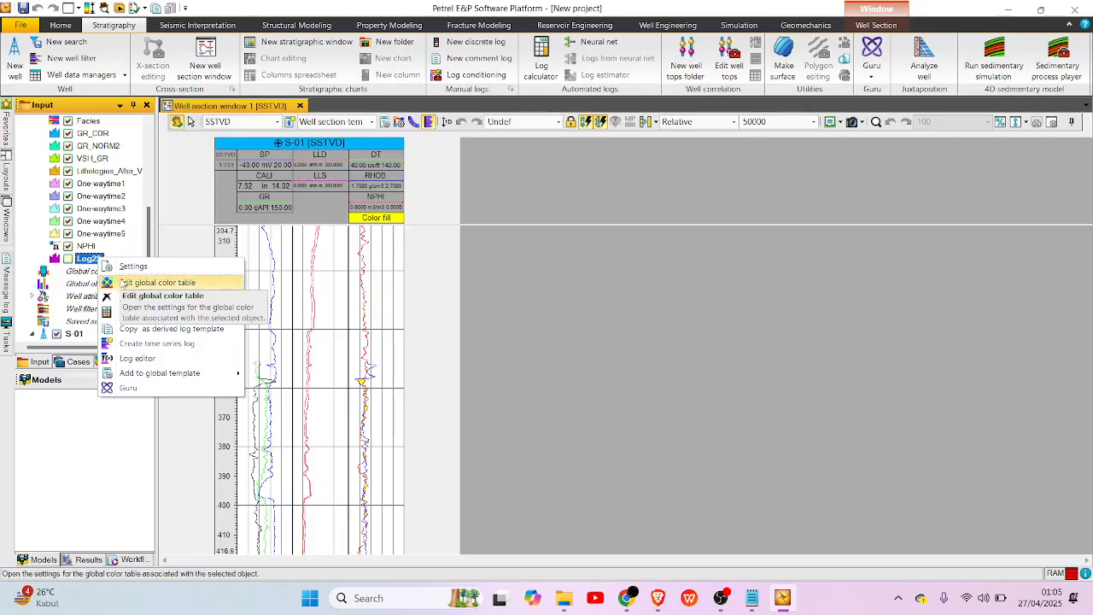
click(177, 264)
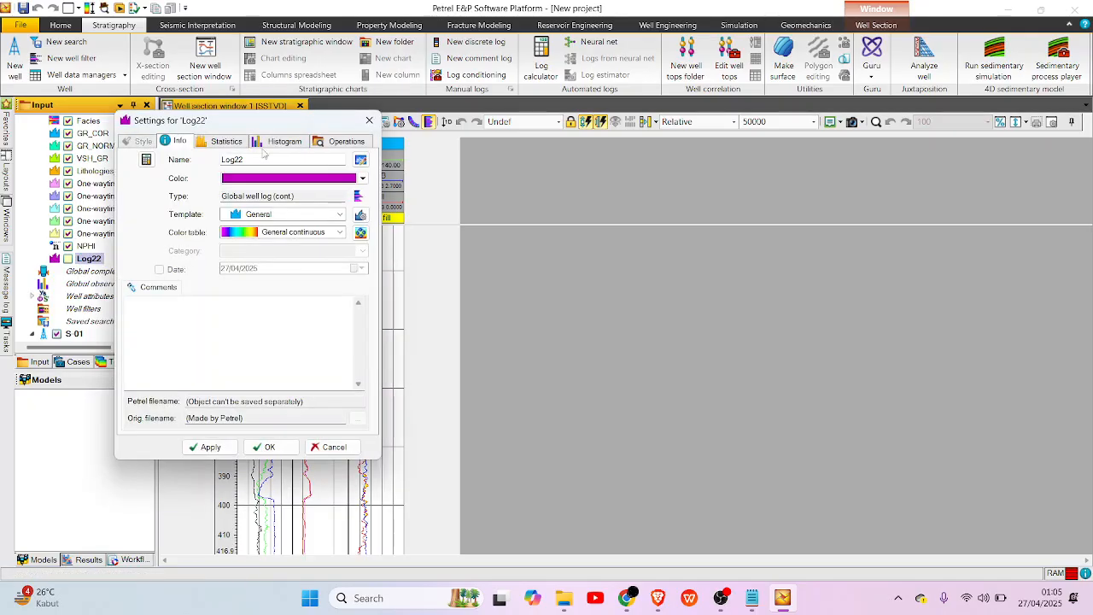
double_click(224, 159)
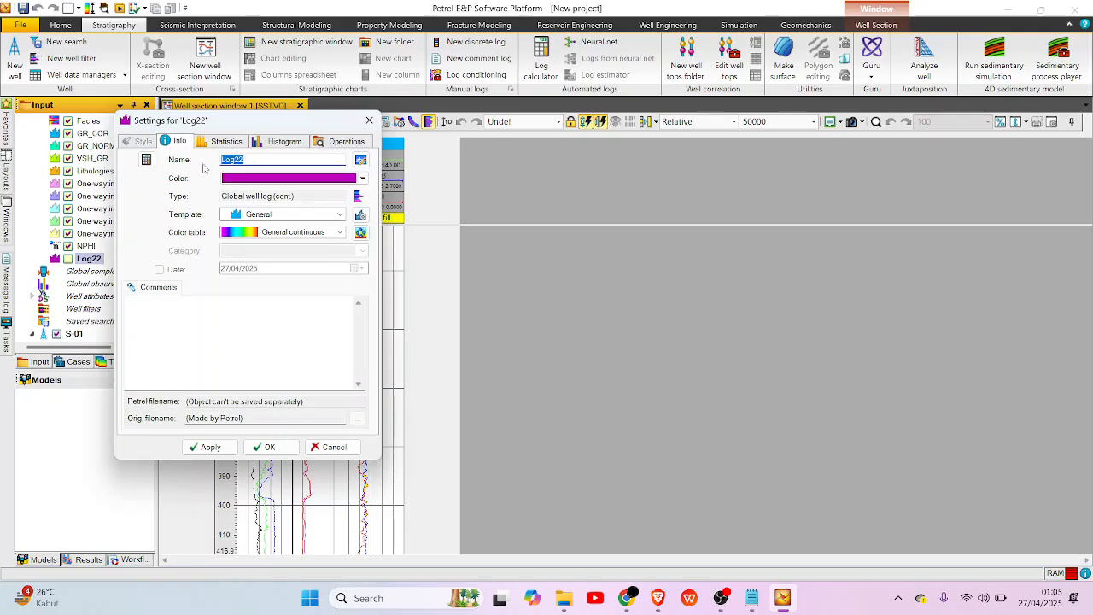
text(CUT OF GR)
click(224, 141)
click(179, 142)
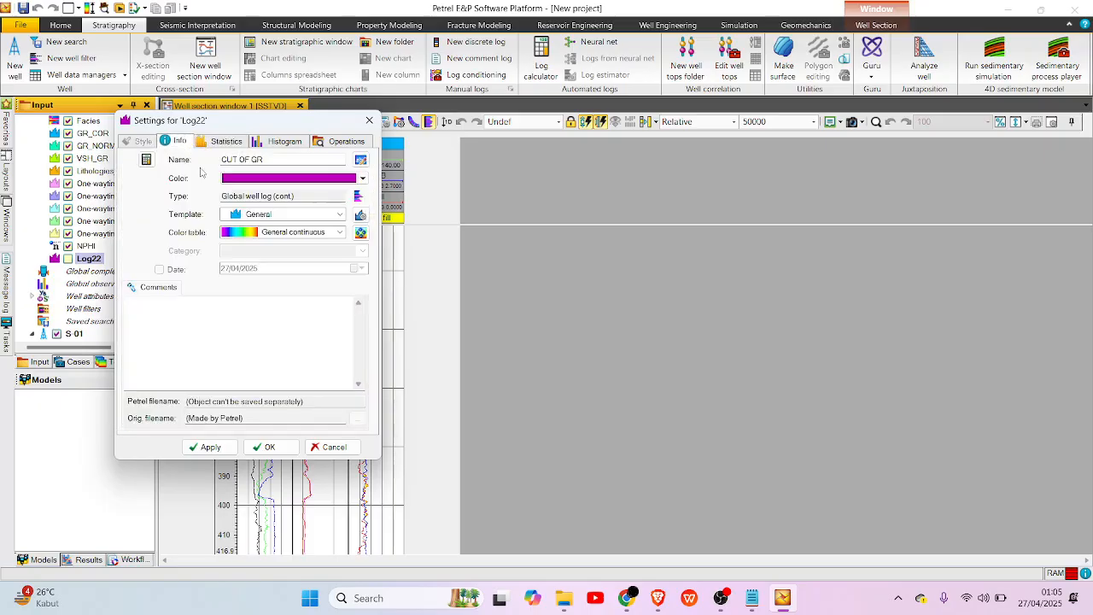
click(264, 447)
Copy CUT OF GR as a derived log template and paste it as a derived log into S-01's well logs.
right_click(102, 258)
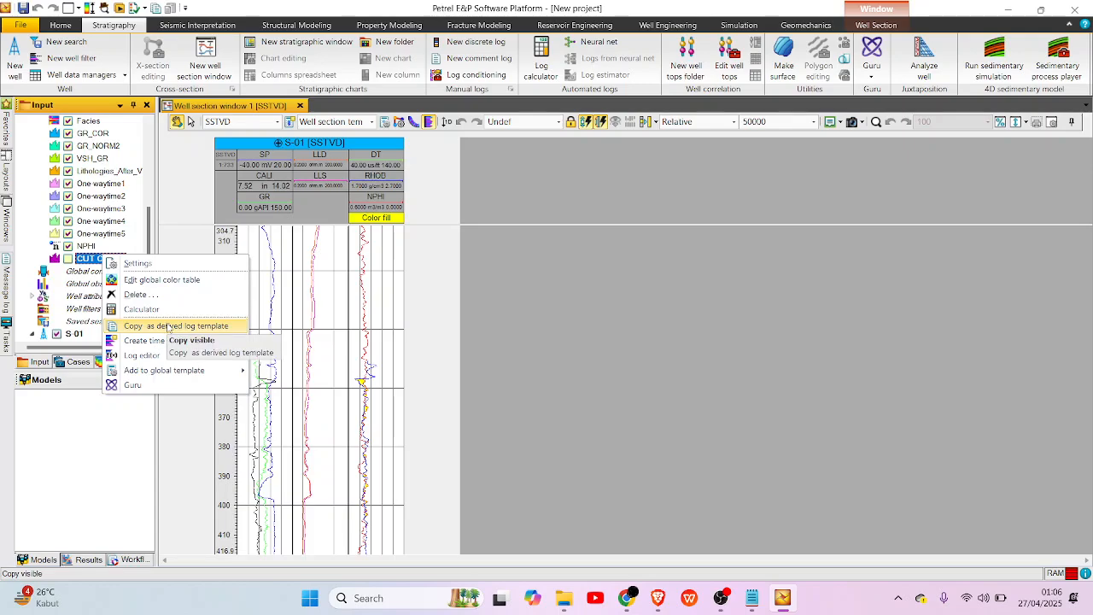
click(196, 326)
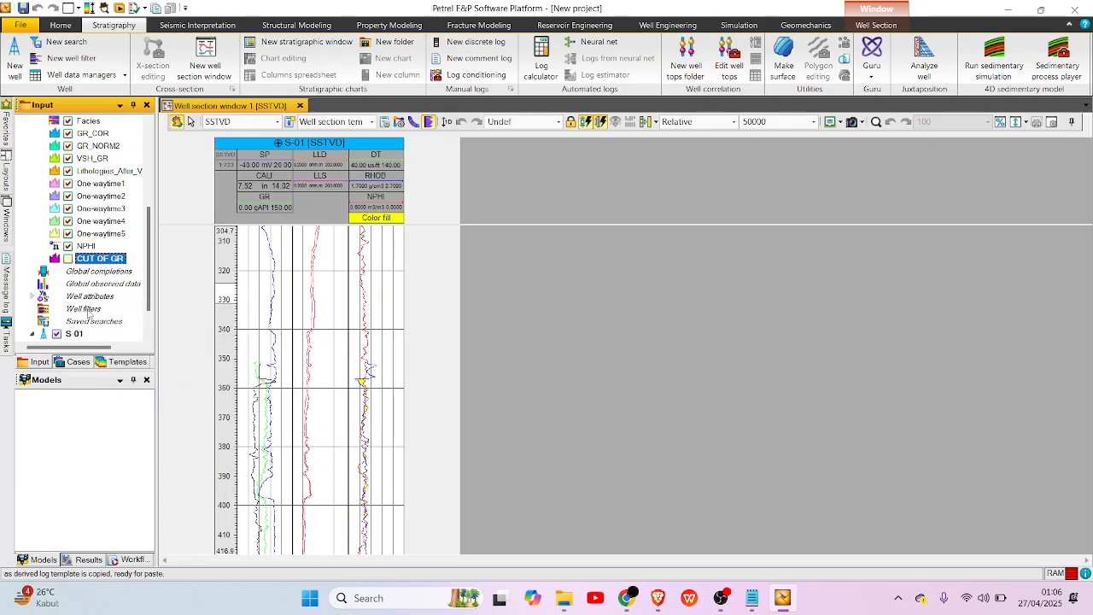
scroll(86, 268, down, 1)
scroll(86, 268, down, 1)
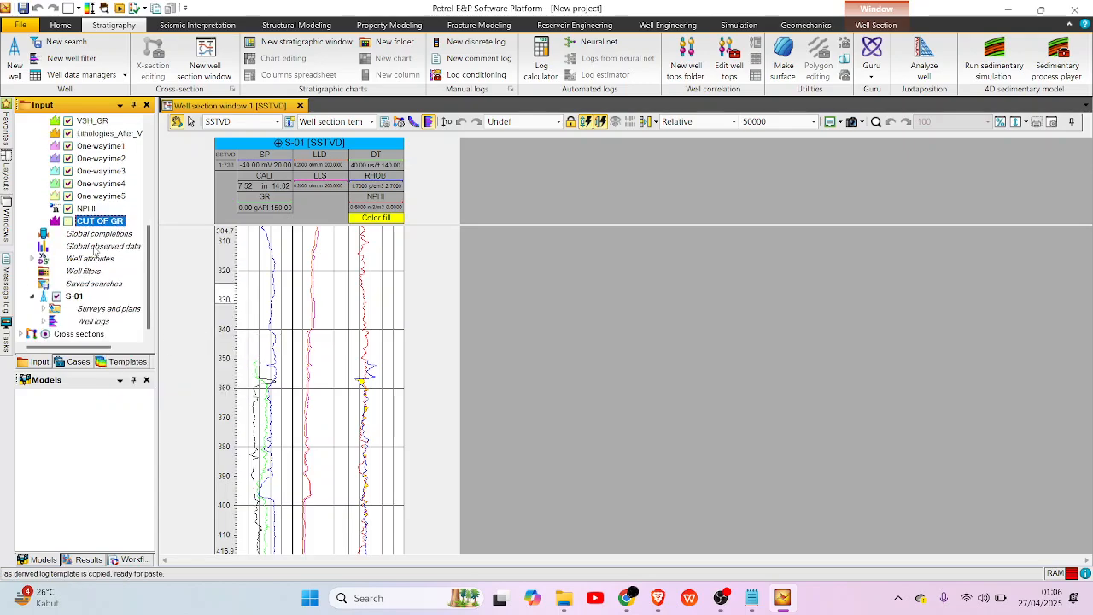
click(92, 321)
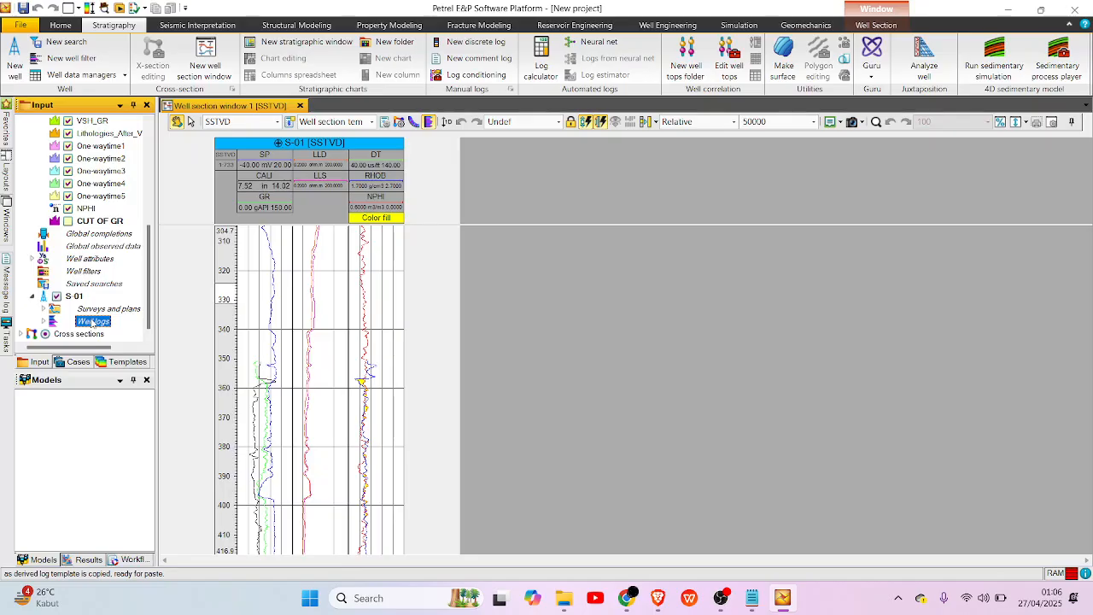
right_click(92, 322)
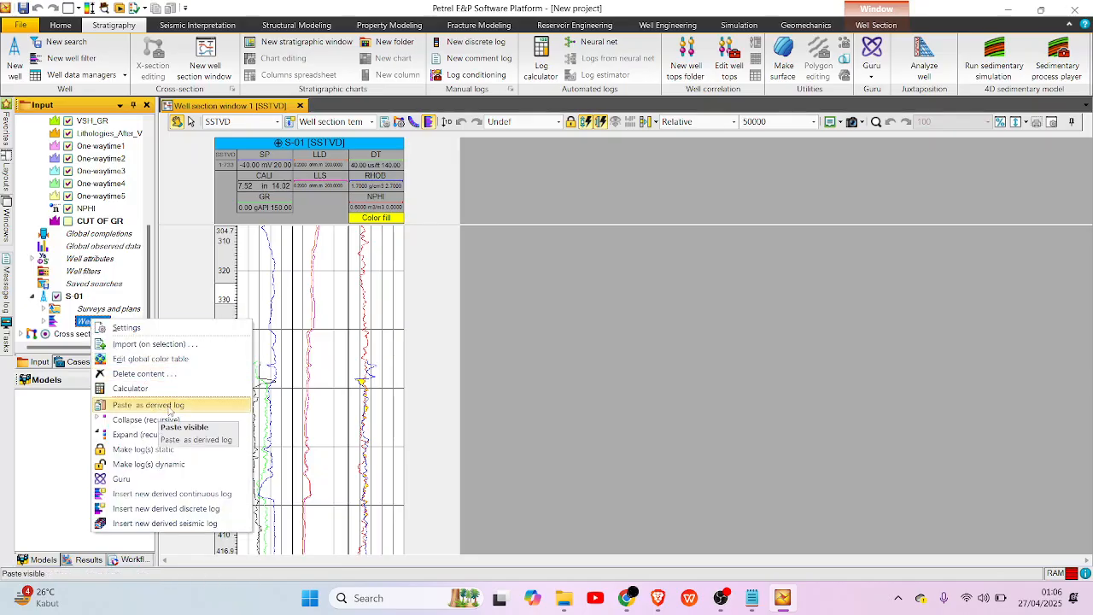
click(168, 406)
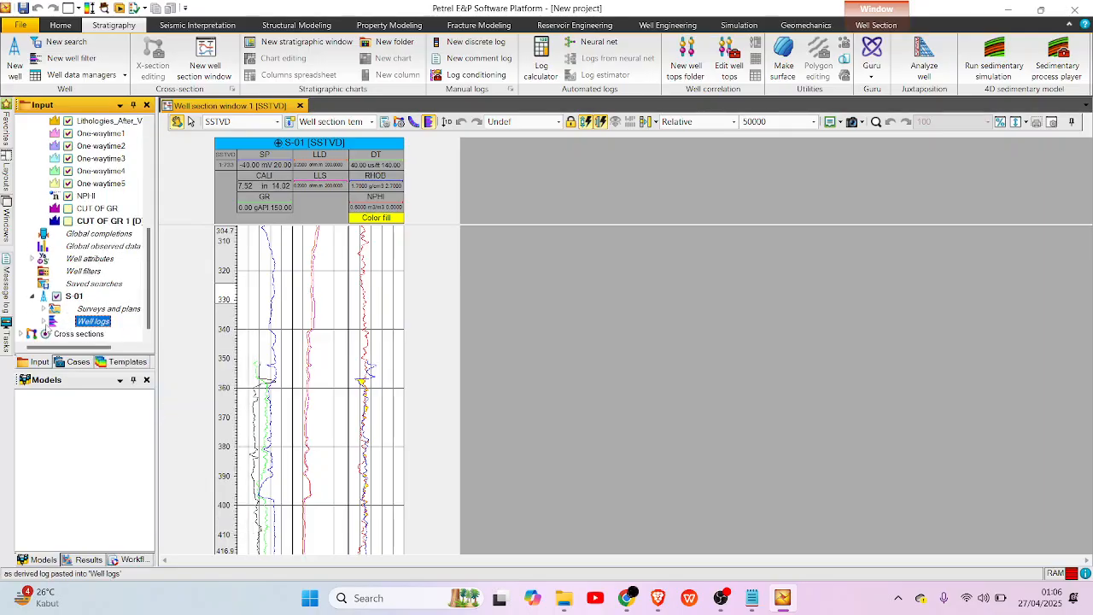
Expand S-01's well logs and select the pasted derived CUT OF GR log.
click(43, 322)
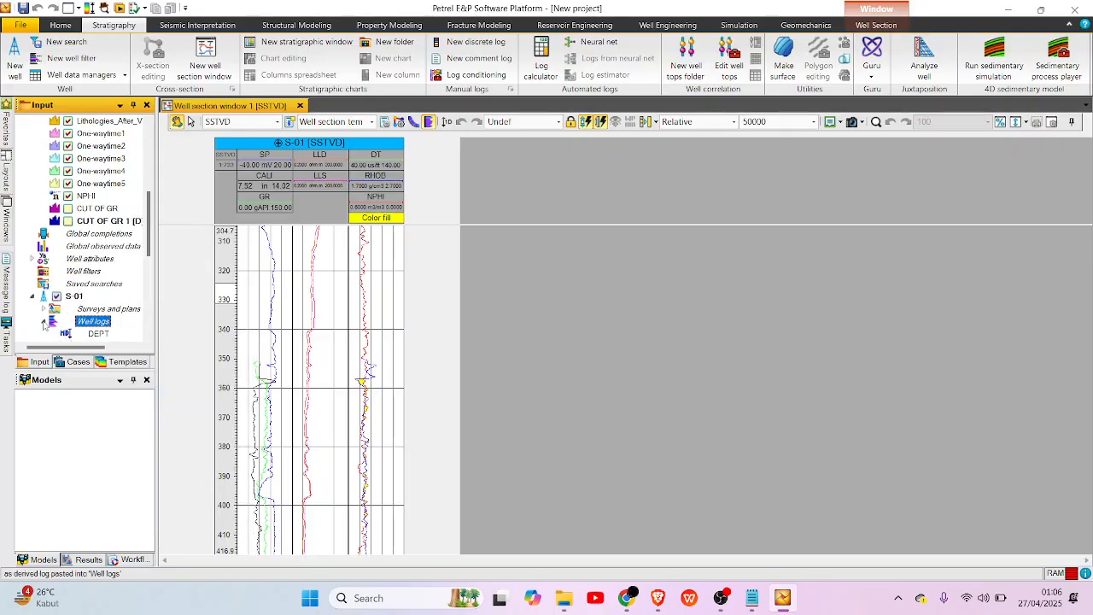
scroll(43, 322, down, 6)
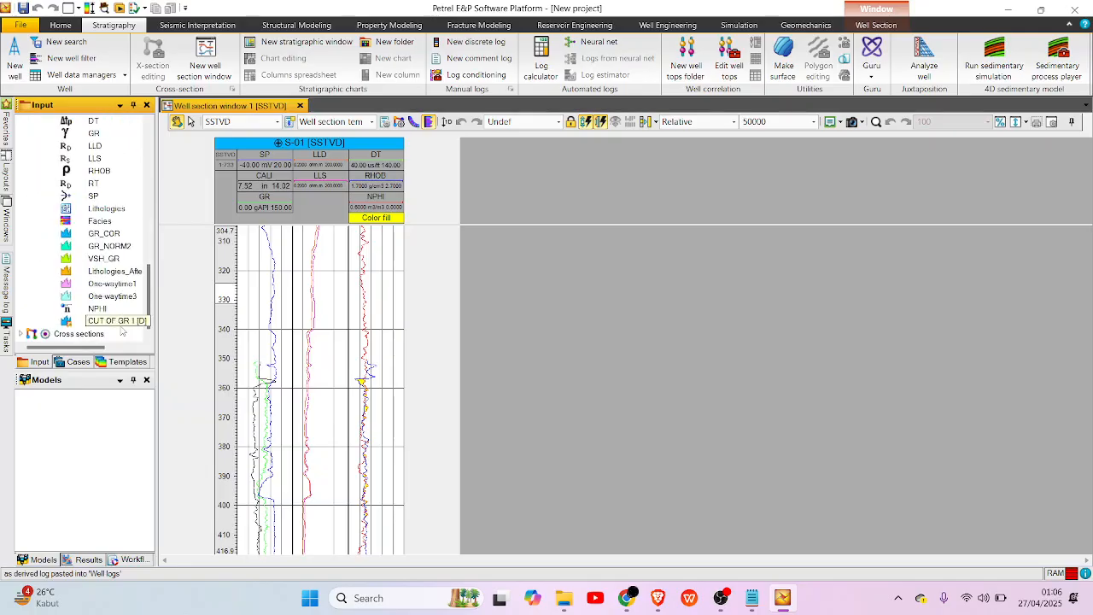
click(120, 321)
right_click(120, 321)
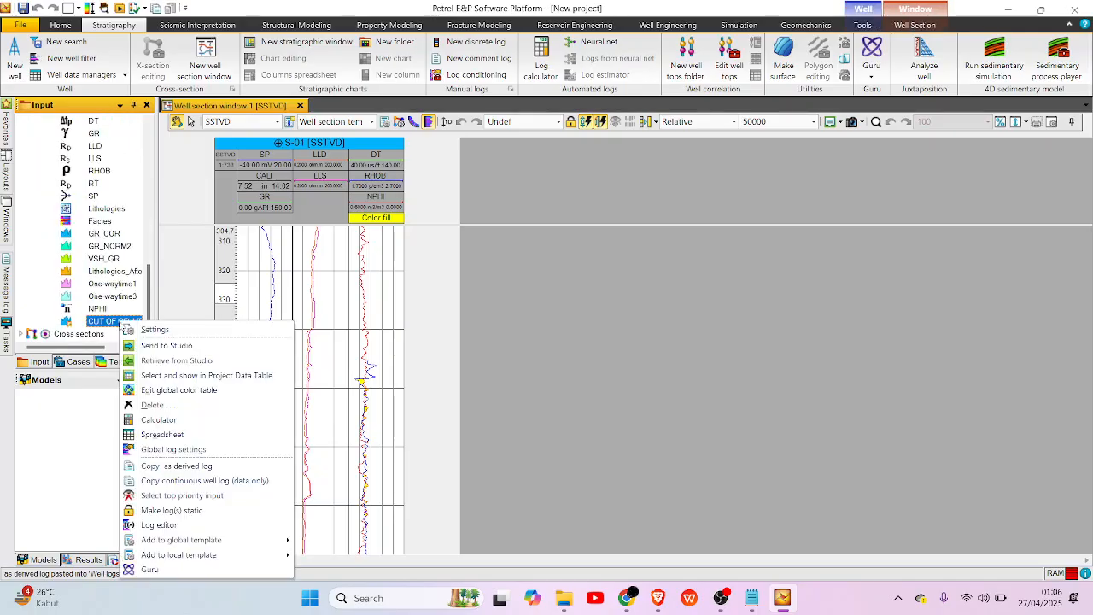
click(113, 323)
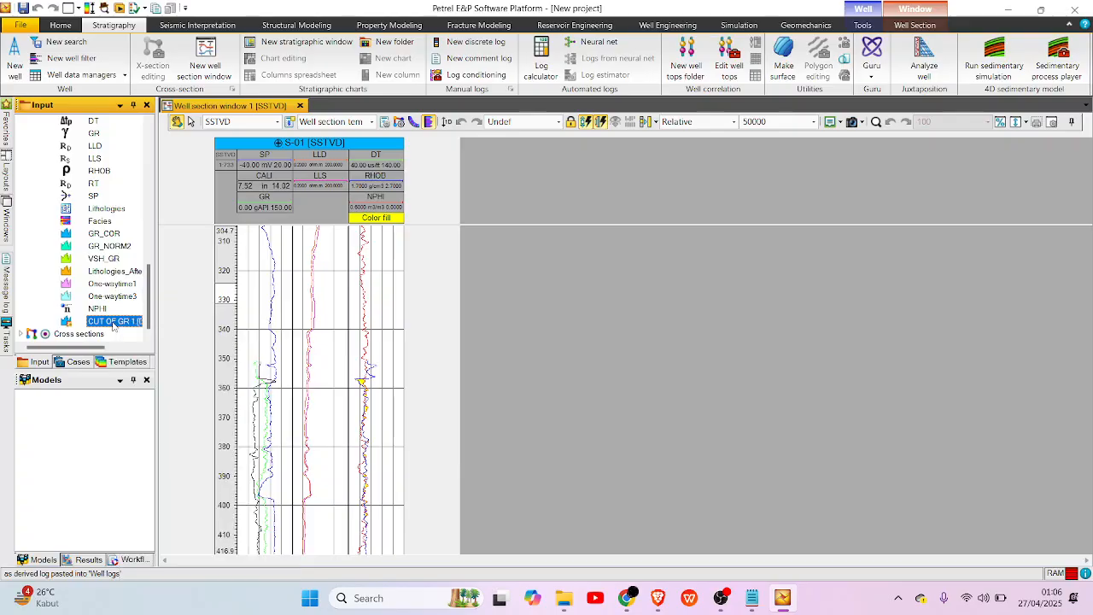
Look through the tracks in the well section template settings for the CUT OF GR log.
click(385, 124)
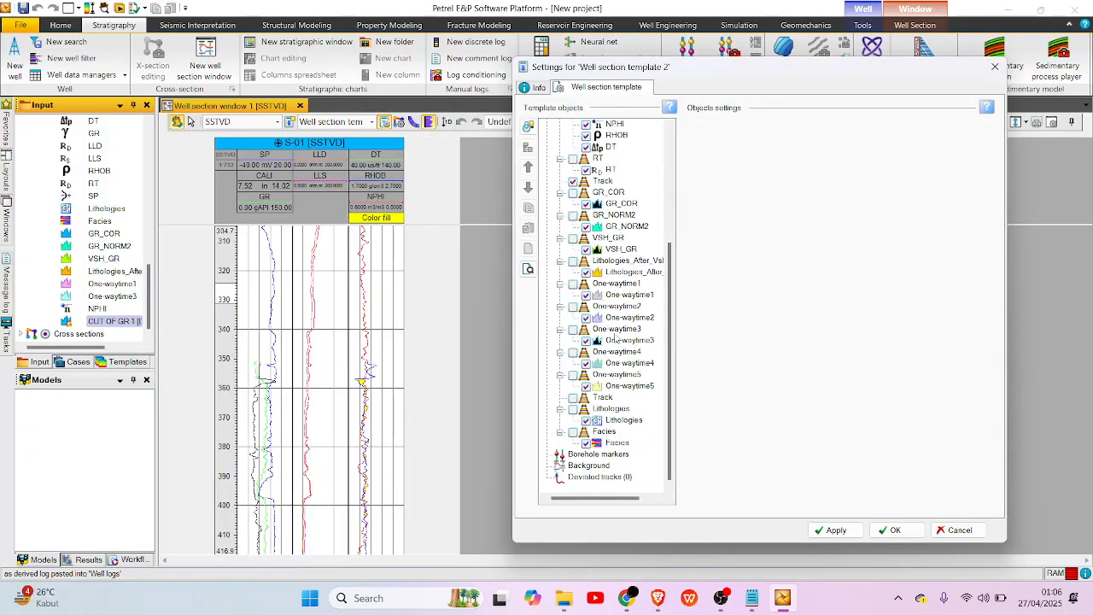
scroll(620, 452, up, 5)
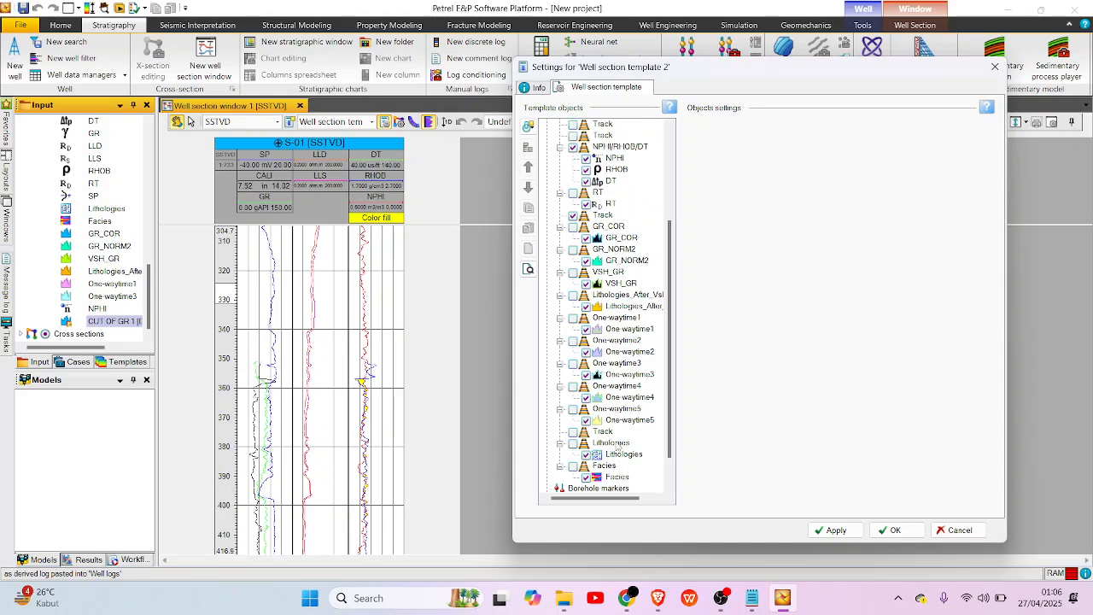
scroll(617, 446, down, 2)
scroll(616, 446, down, 2)
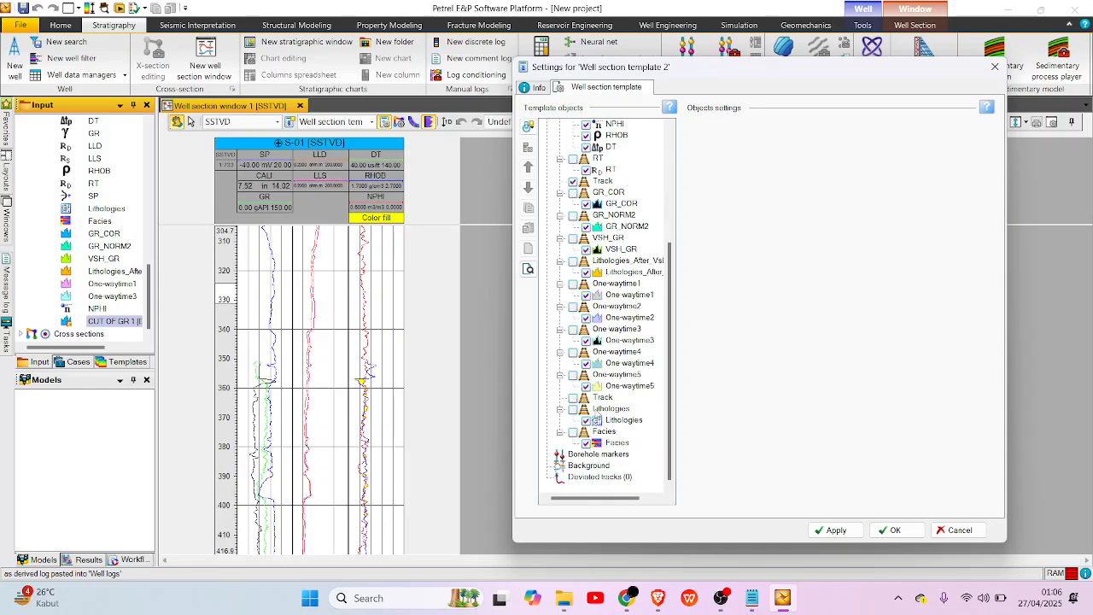
scroll(596, 420, up, 1)
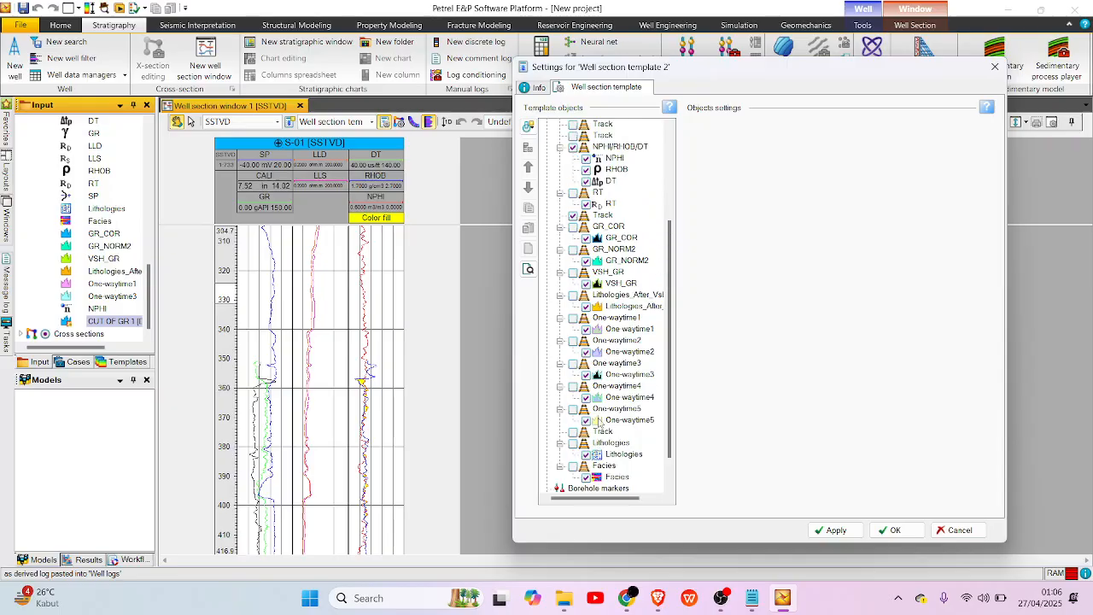
scroll(599, 420, up, 4)
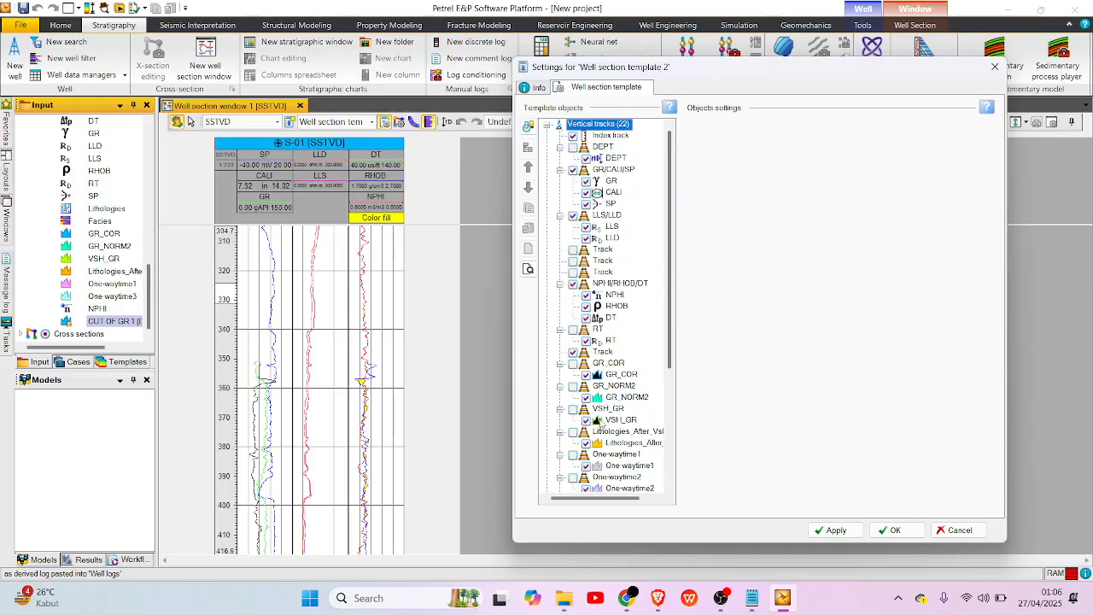
scroll(603, 418, down, 5)
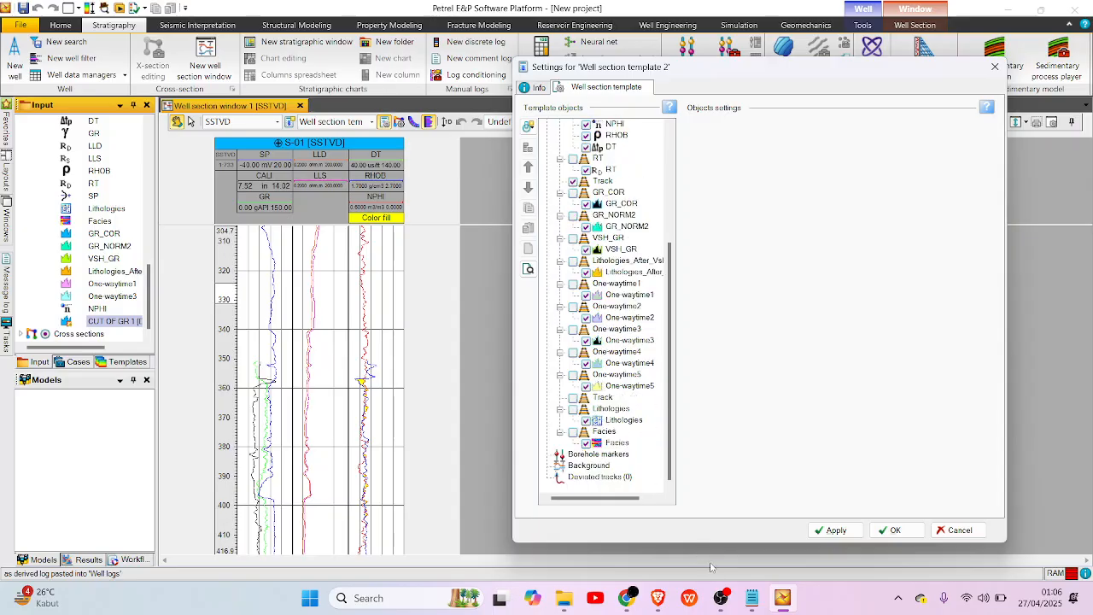
key(alt+Tab)
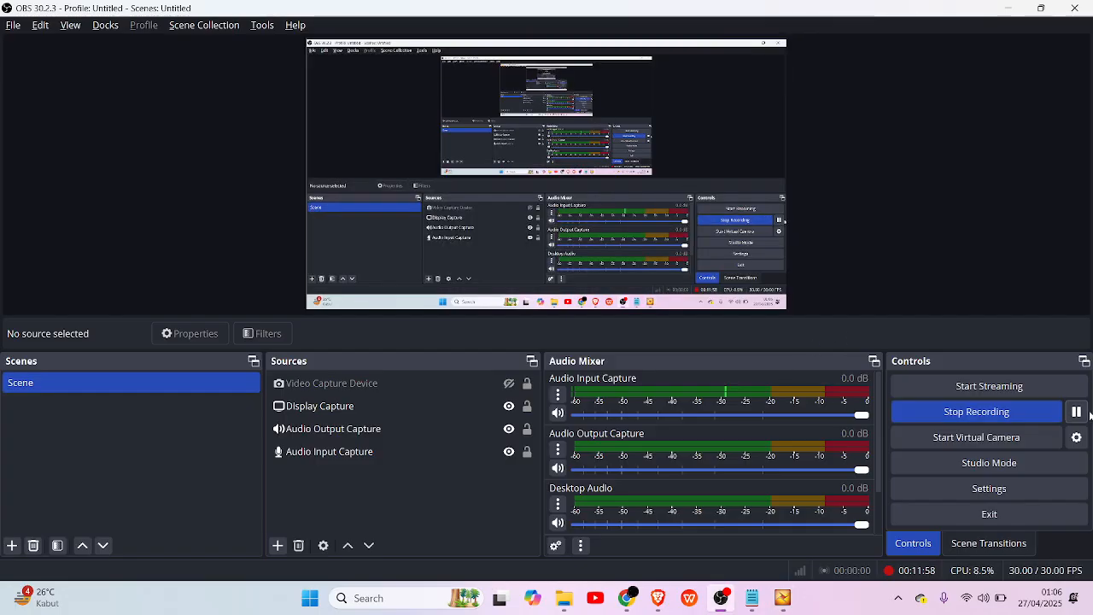
key(alt+Tab)
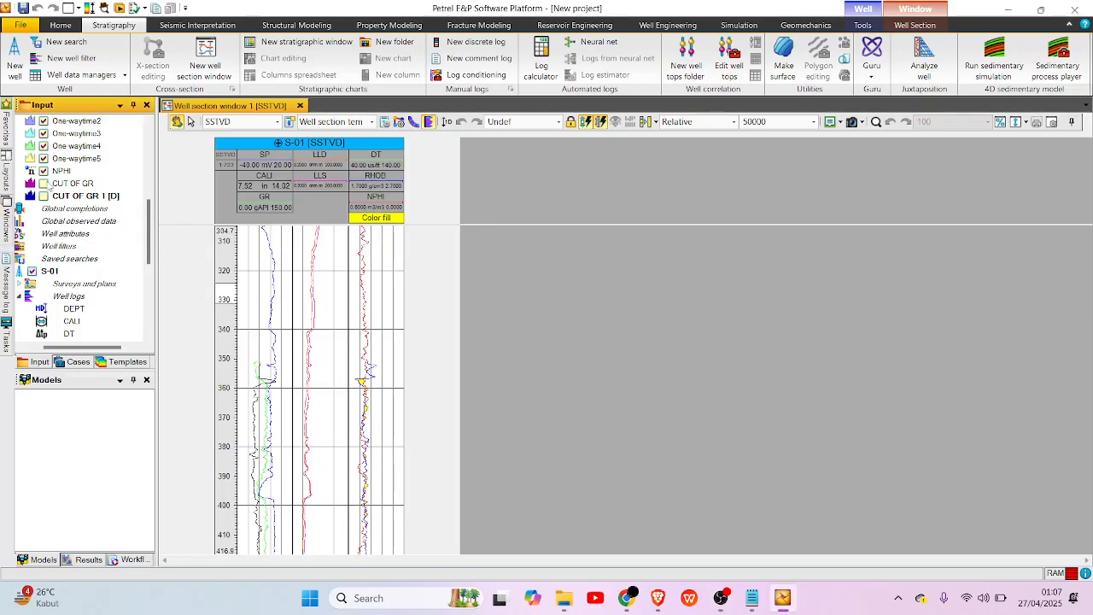
Display the derived CUT OF GR 1 [D] global well log in the S-01 well section.
scroll(49, 198, up, 10)
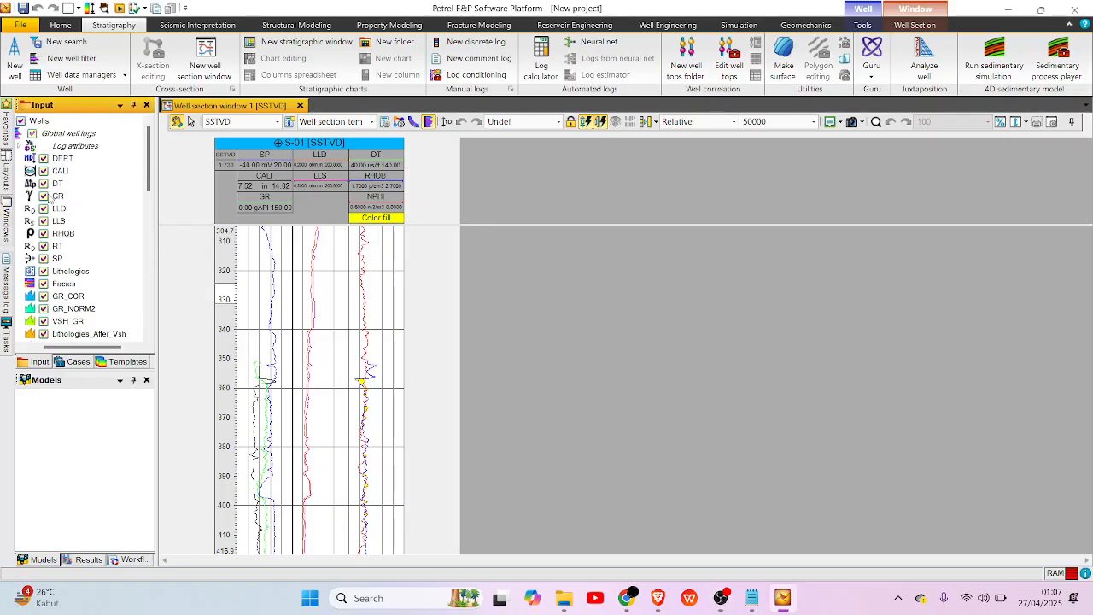
scroll(51, 171, down, 8)
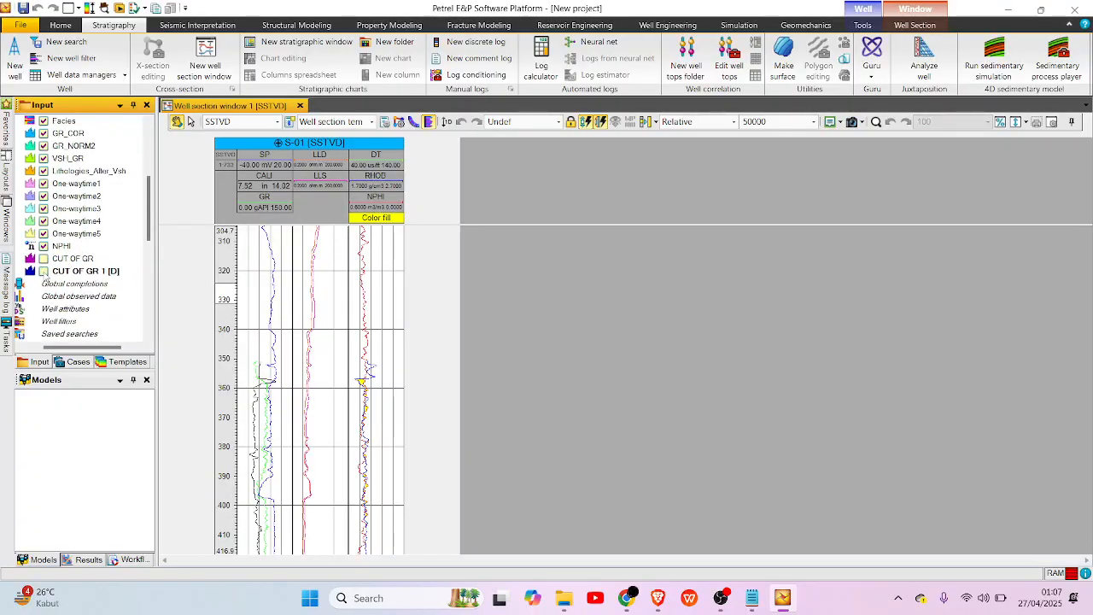
click(44, 271)
scroll(61, 298, down, 5)
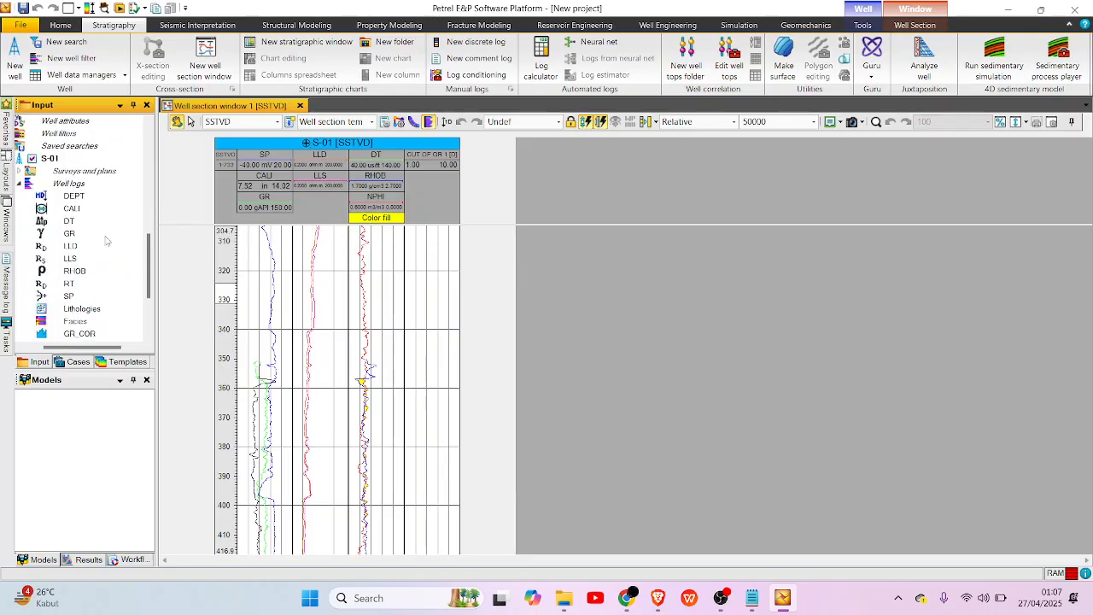
scroll(106, 239, down, 3)
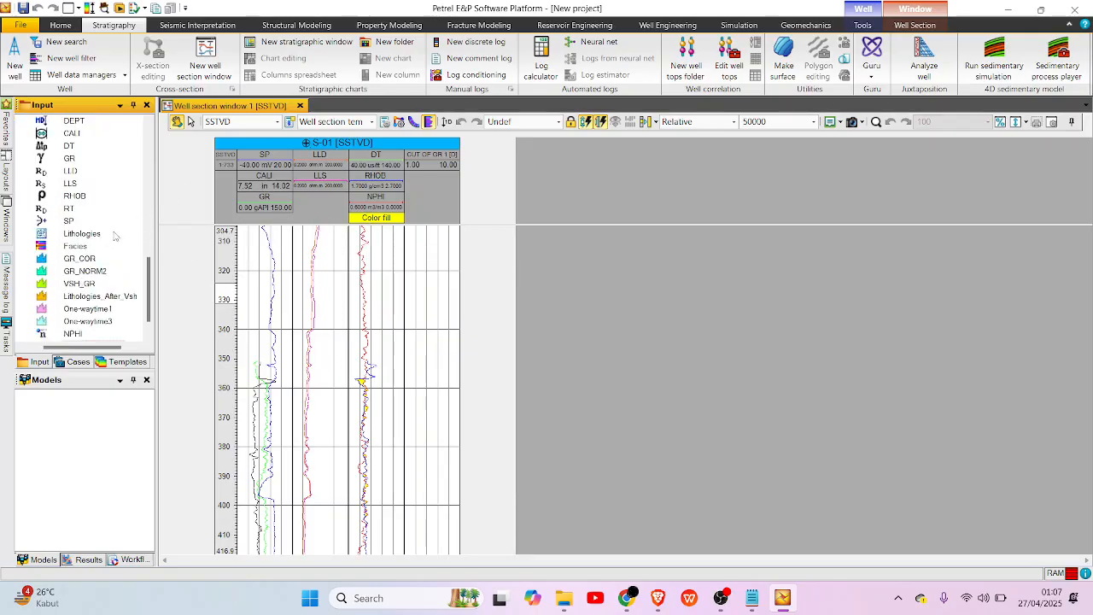
Move the CUT OF GR 1 [D] log into the GR/CALI/SP track, below SP, in the well section template settings.
click(385, 122)
scroll(598, 359, down, 5)
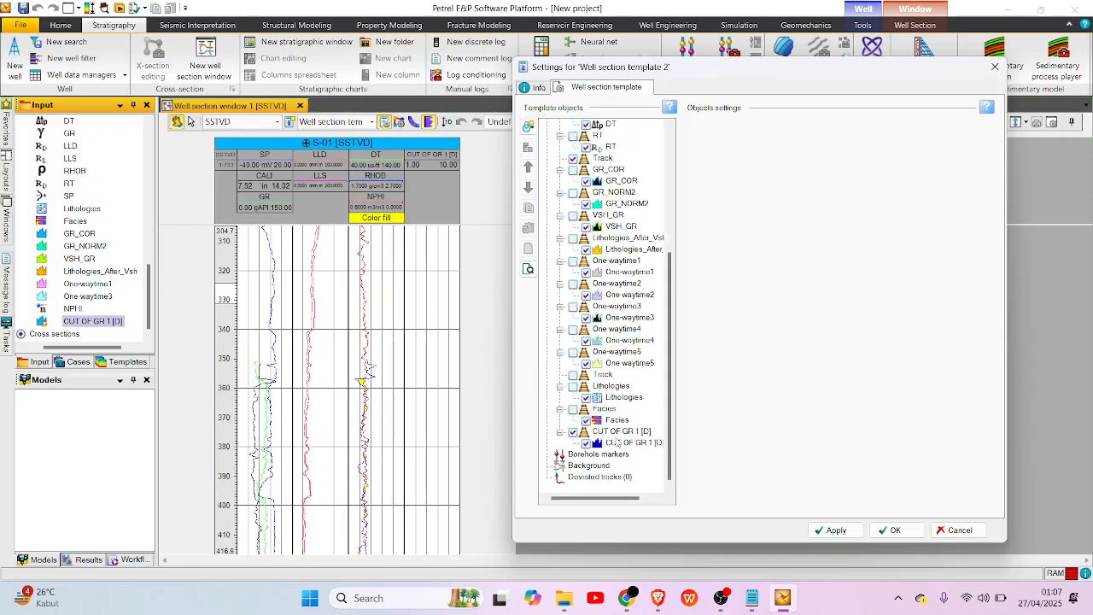
click(628, 443)
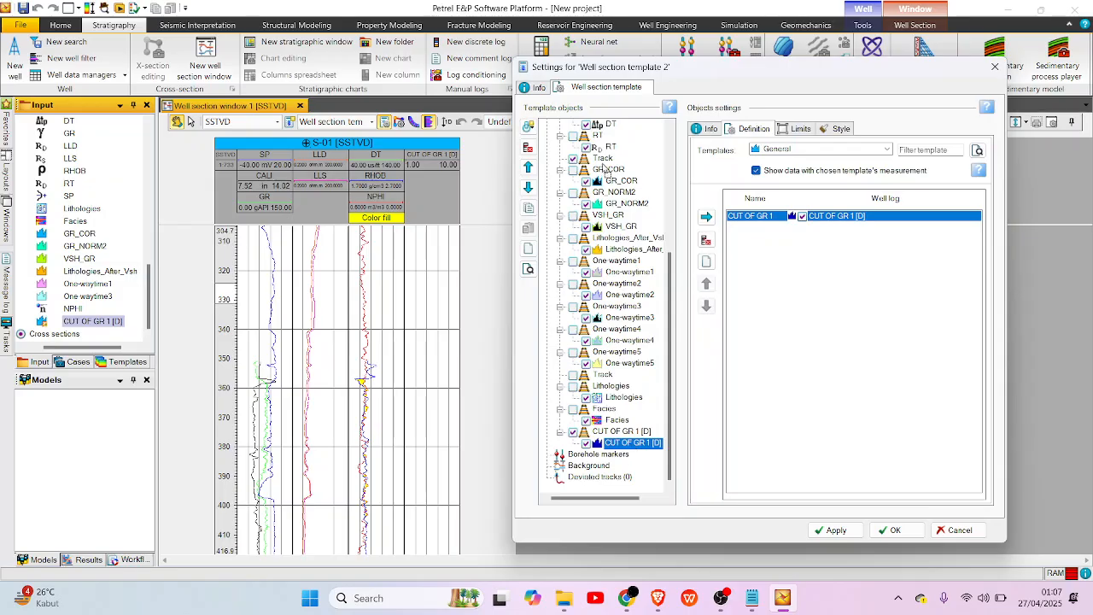
scroll(615, 147, up, 8)
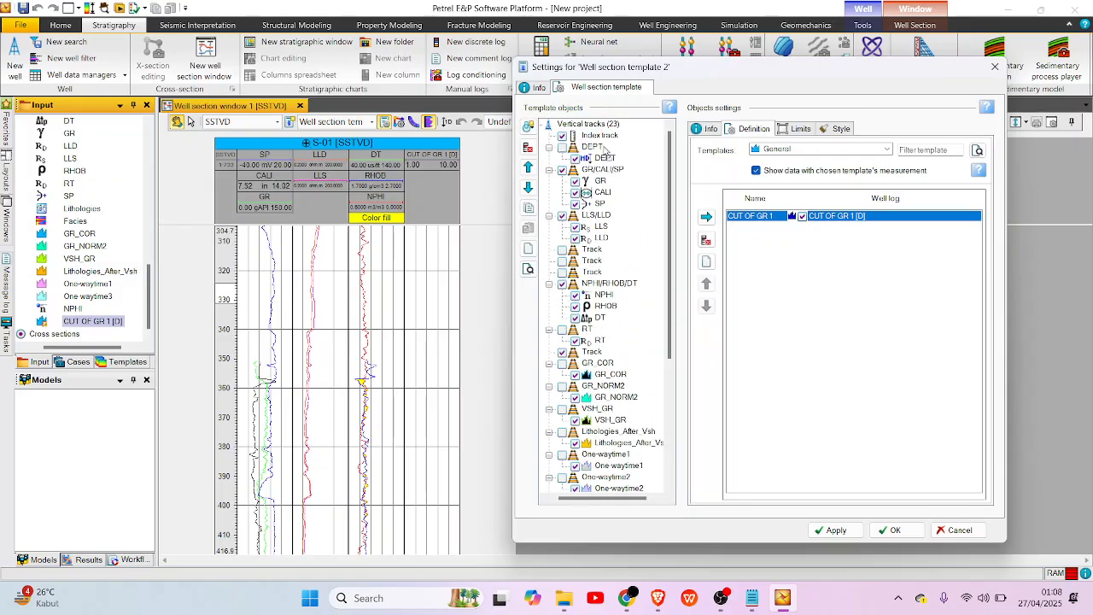
scroll(608, 212, down, 3)
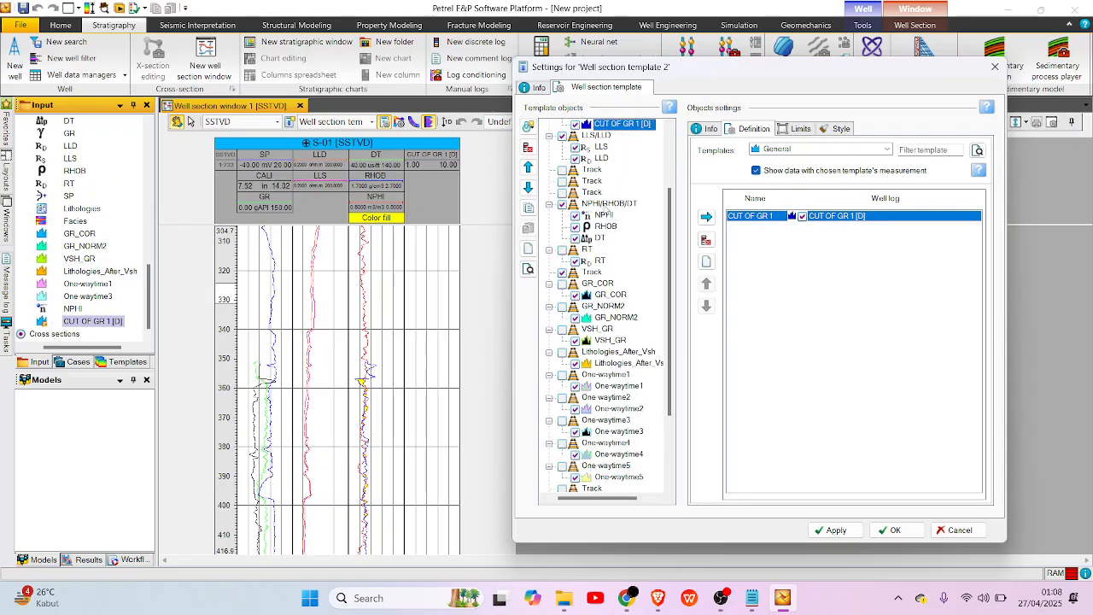
scroll(612, 212, up, 3)
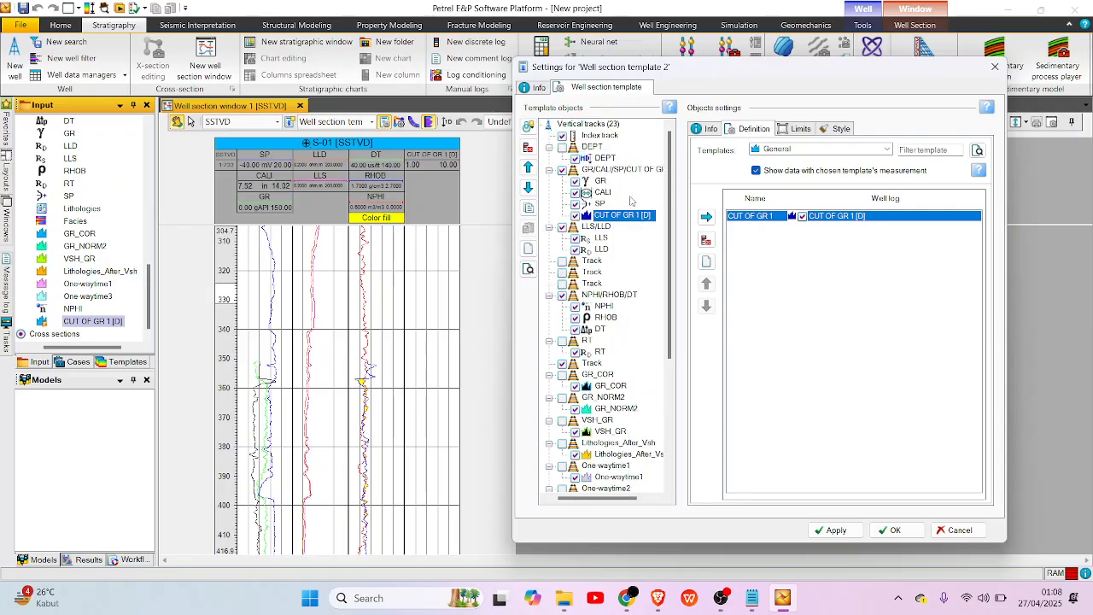
Set the line width of the CUT OF GR 1 [D] log to 3 and confirm the template settings.
click(850, 129)
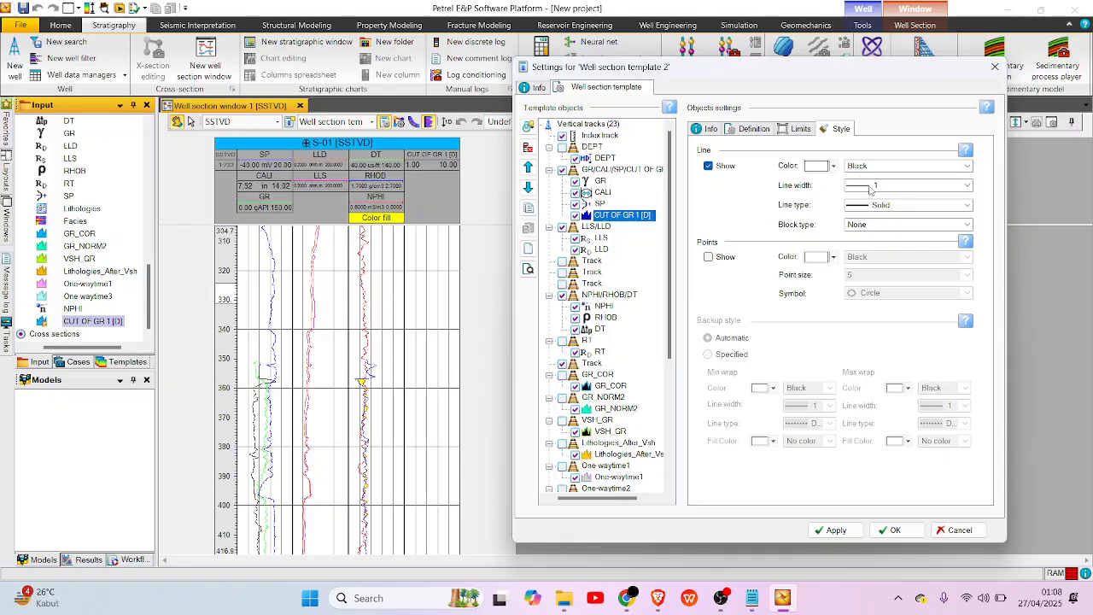
click(872, 187)
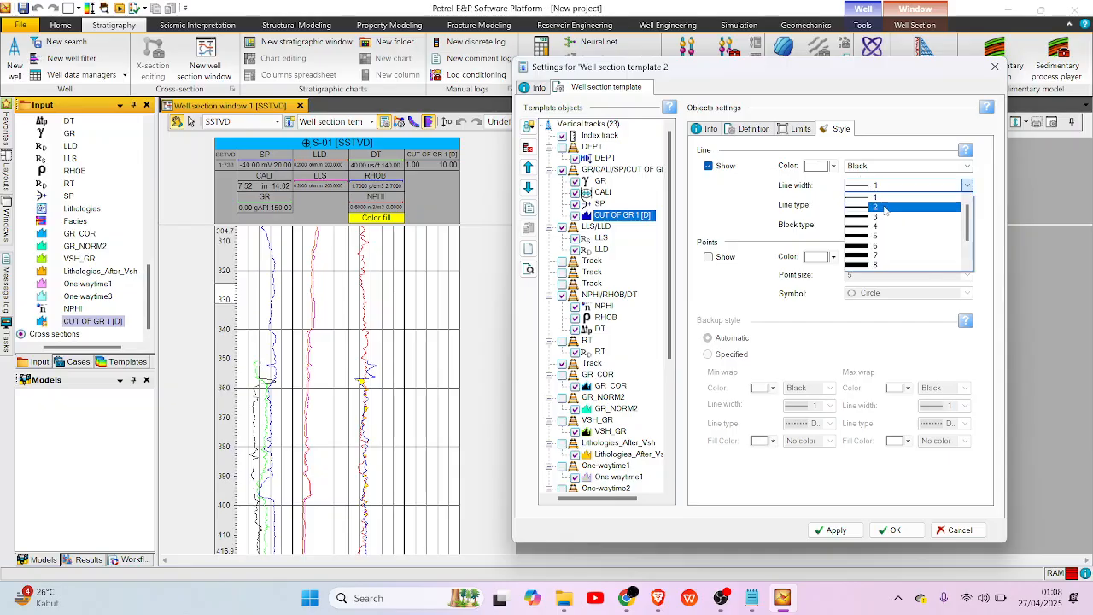
click(885, 217)
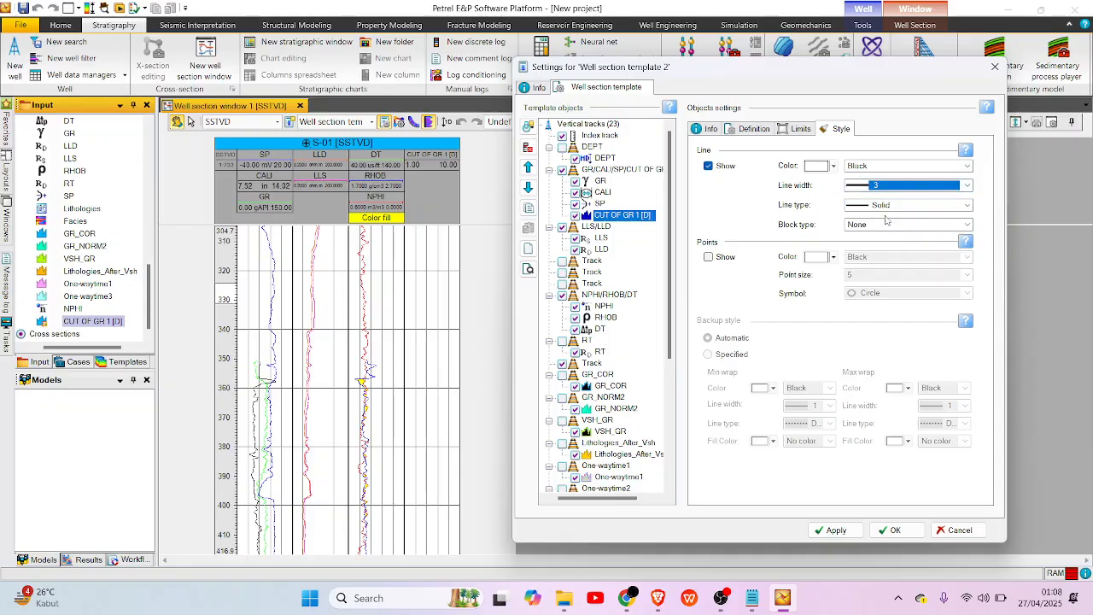
click(847, 527)
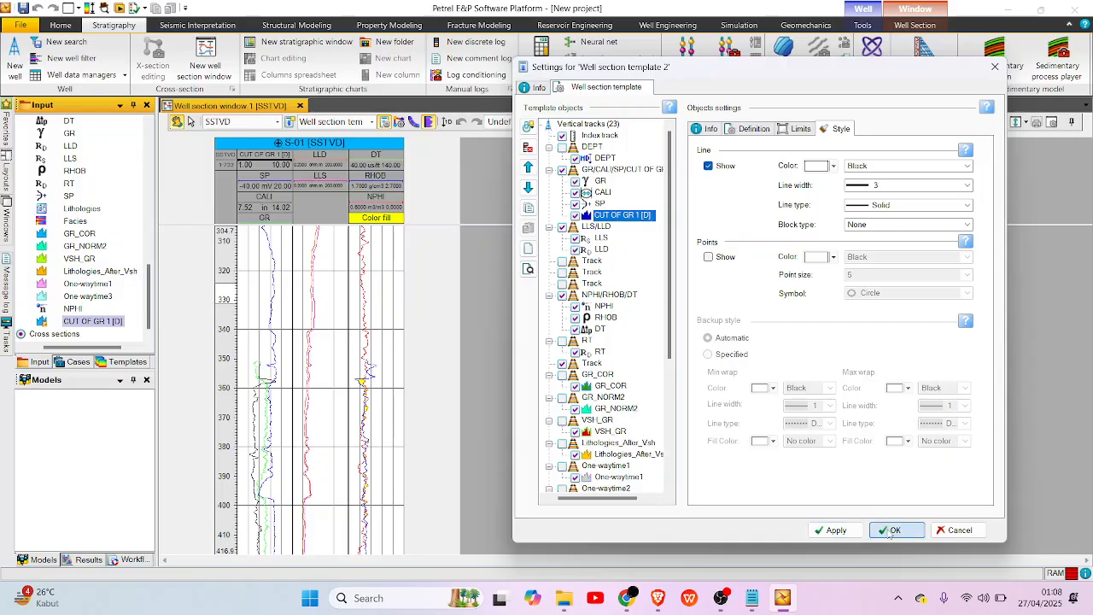
click(889, 529)
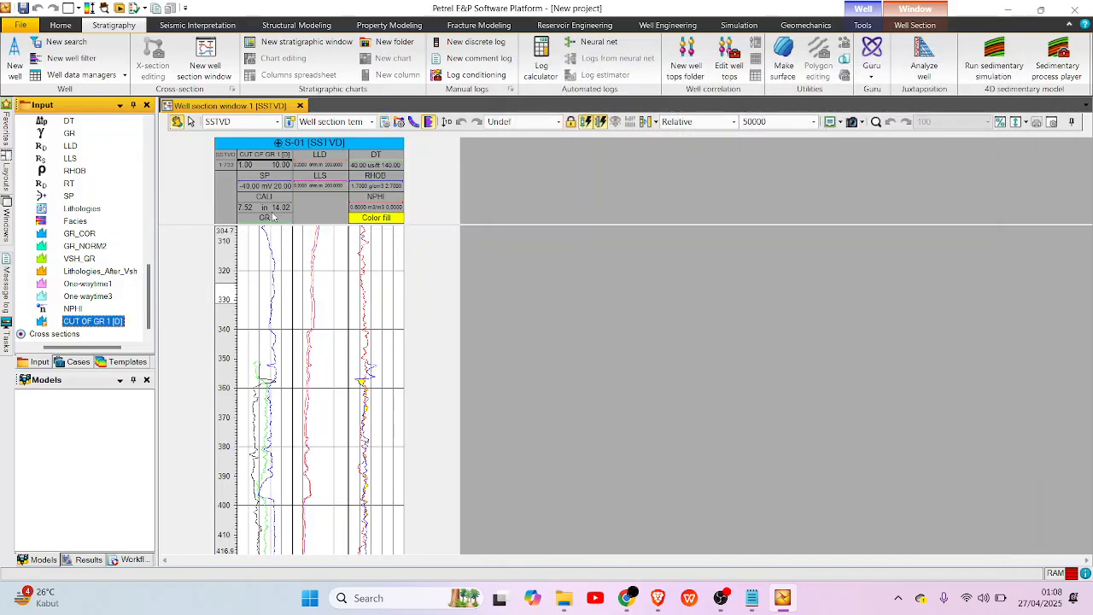
Open the spreadsheet of S-01's CUT OF GR 1 [D] log, append two rows and move it clear of the log tracks.
right_click(118, 323)
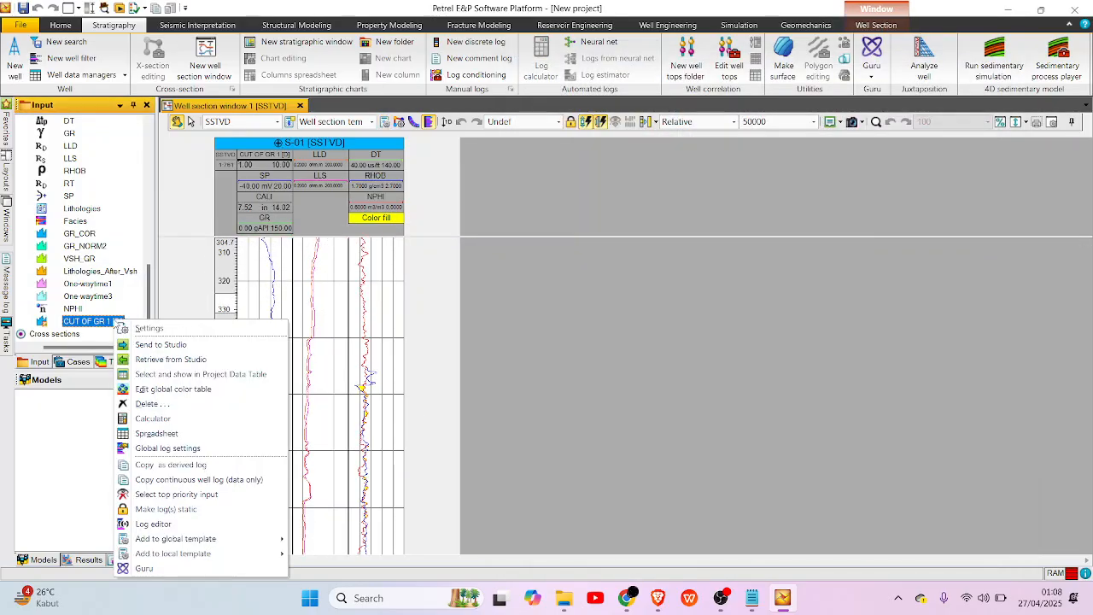
click(180, 434)
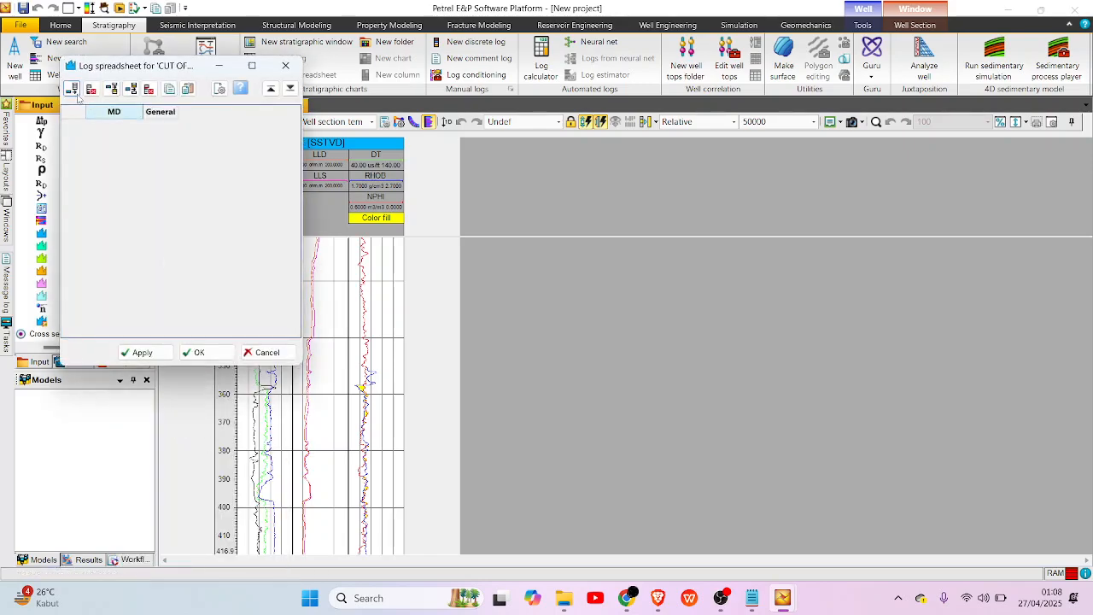
click(71, 89)
click(73, 91)
drag(116, 68, 617, 107)
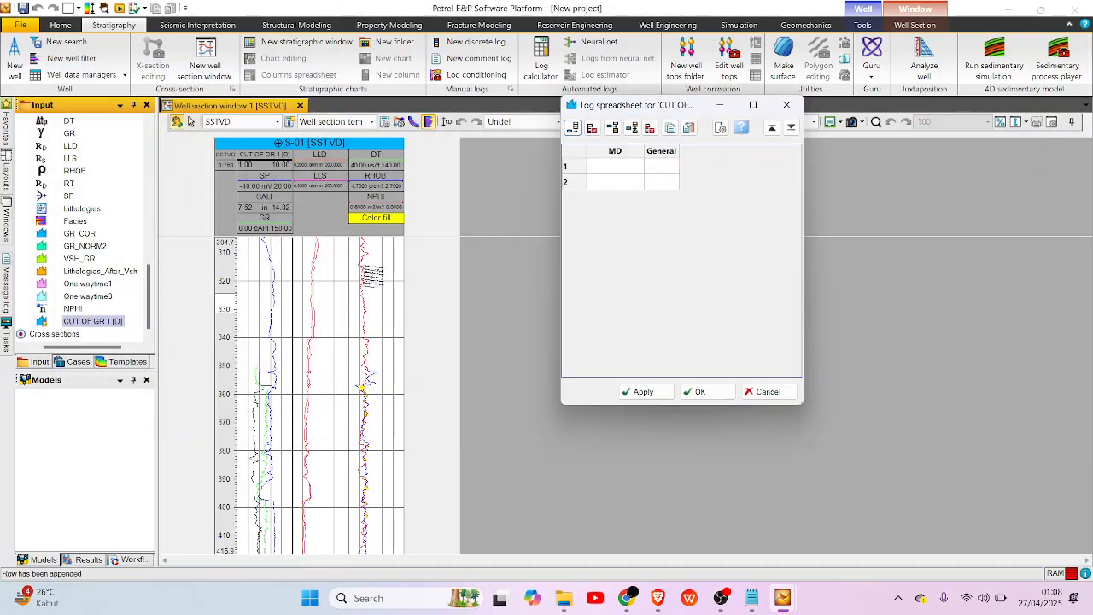
Examine the S-01 well section from the top to the base of the logs for their depth range.
scroll(384, 260, up, 5)
scroll(310, 333, up, 6)
scroll(316, 325, up, 3)
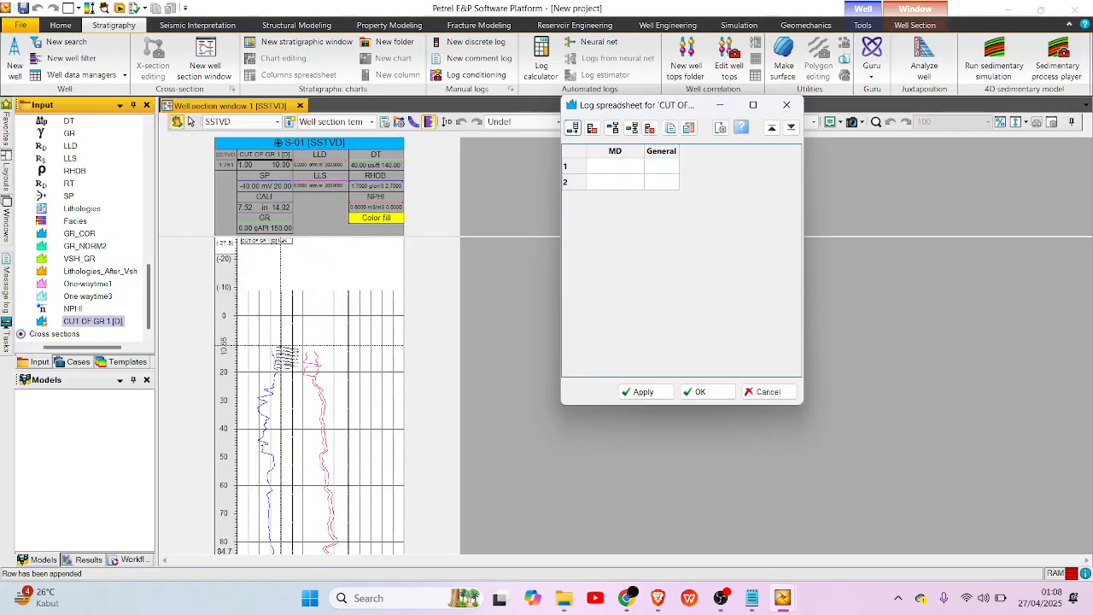
scroll(355, 346, down, 1)
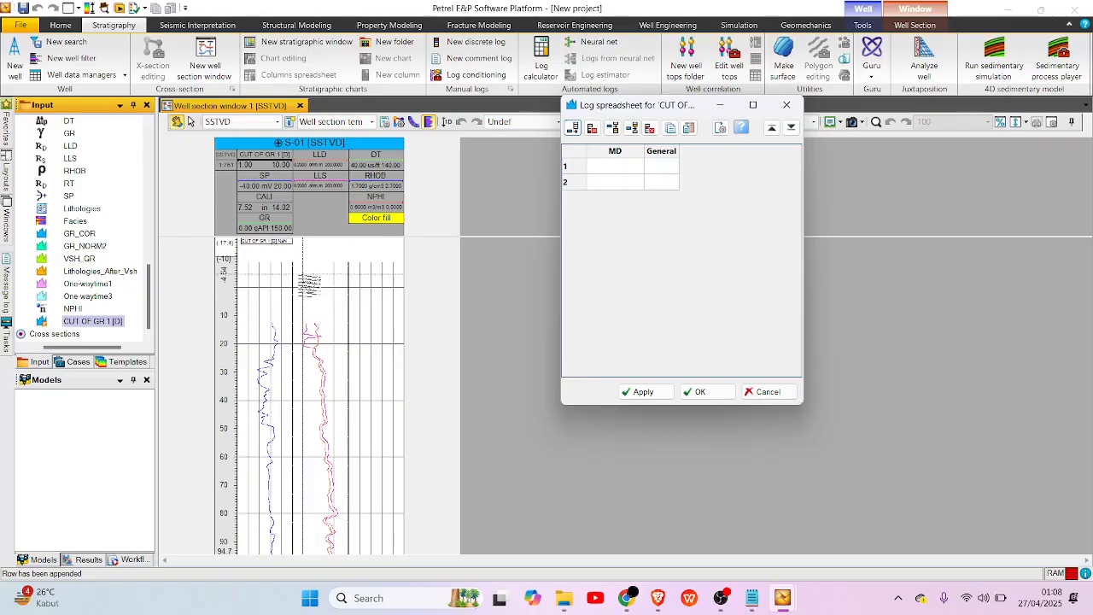
scroll(284, 329, down, 9)
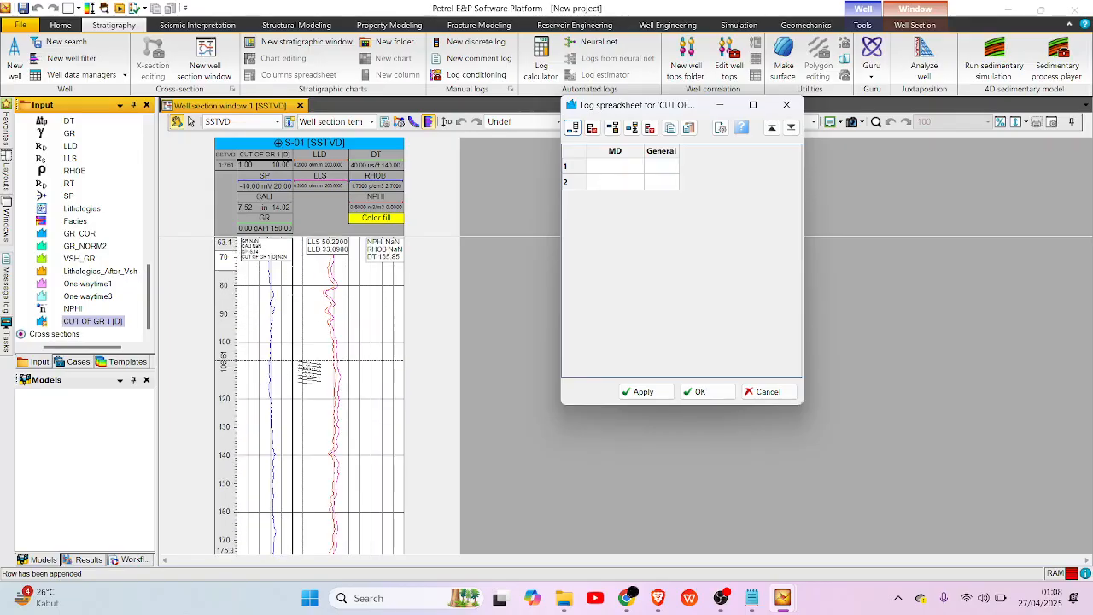
scroll(407, 408, down, 6)
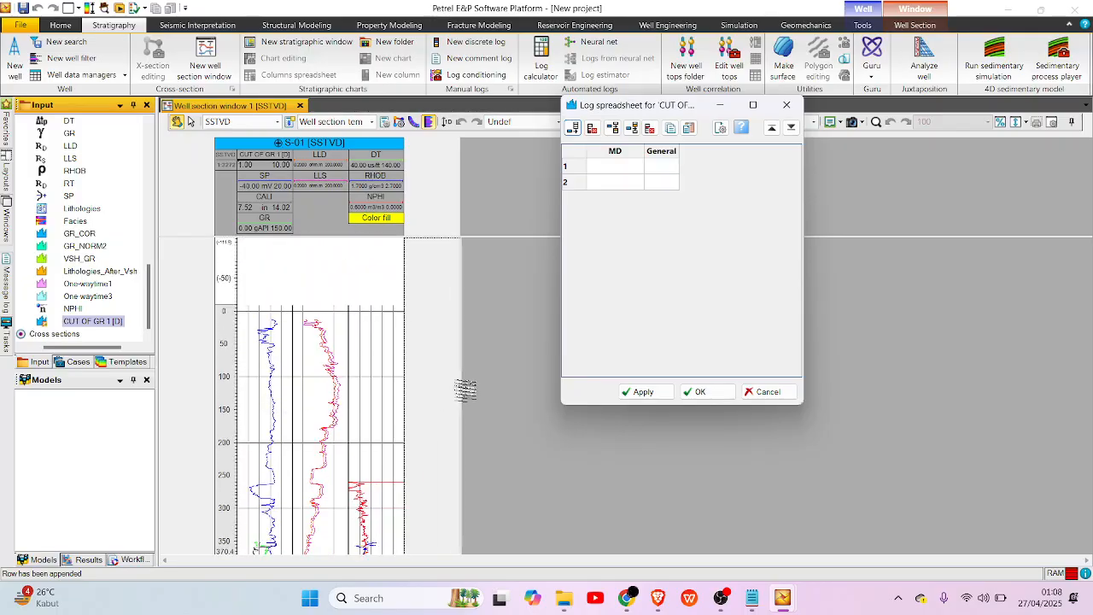
scroll(295, 318, down, 3)
scroll(294, 318, down, 20)
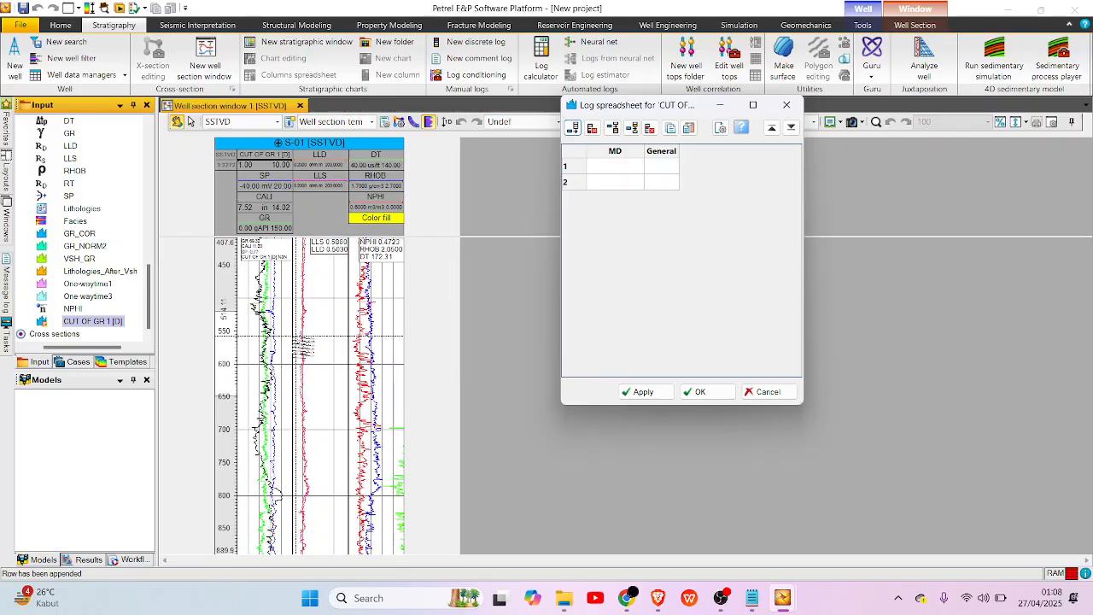
scroll(286, 424, down, 20)
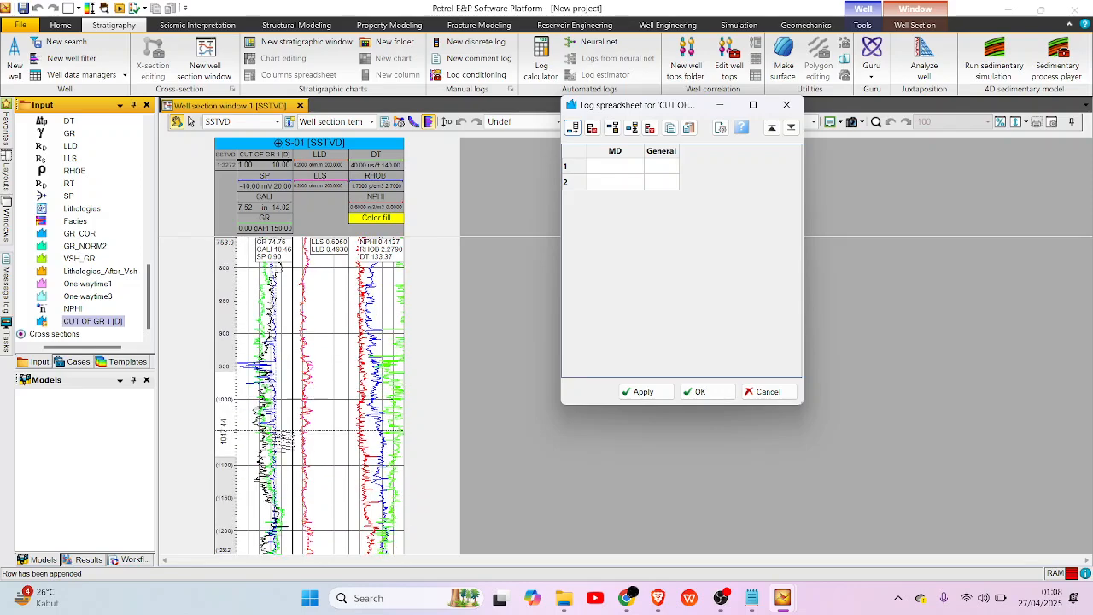
scroll(282, 445, down, 20)
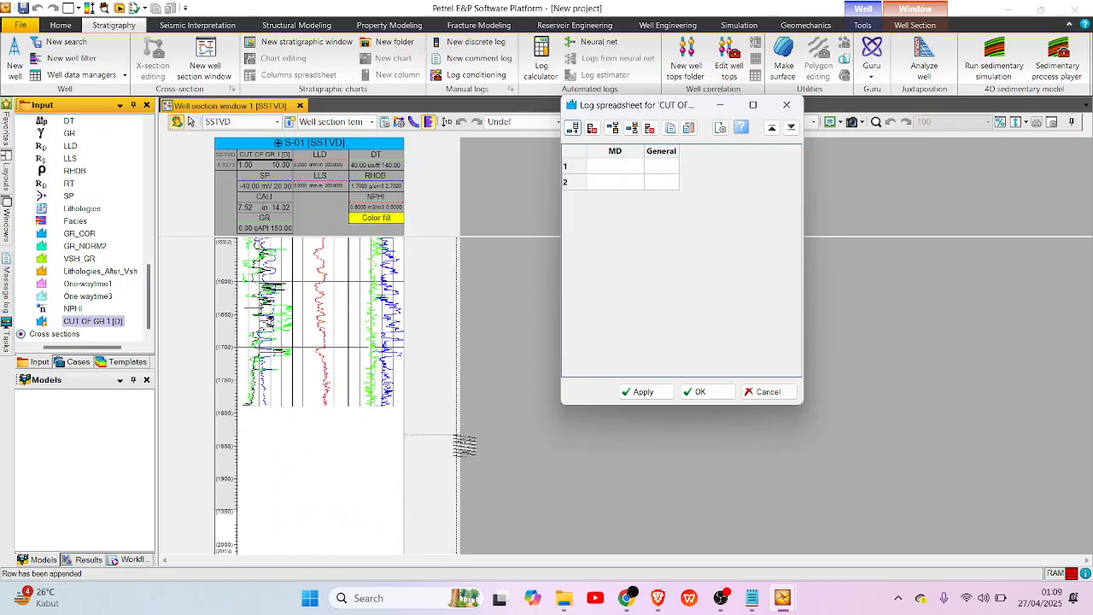
Enter MD values of 0 in the first row and 1800 in the second row of the log spreadsheet.
click(620, 168)
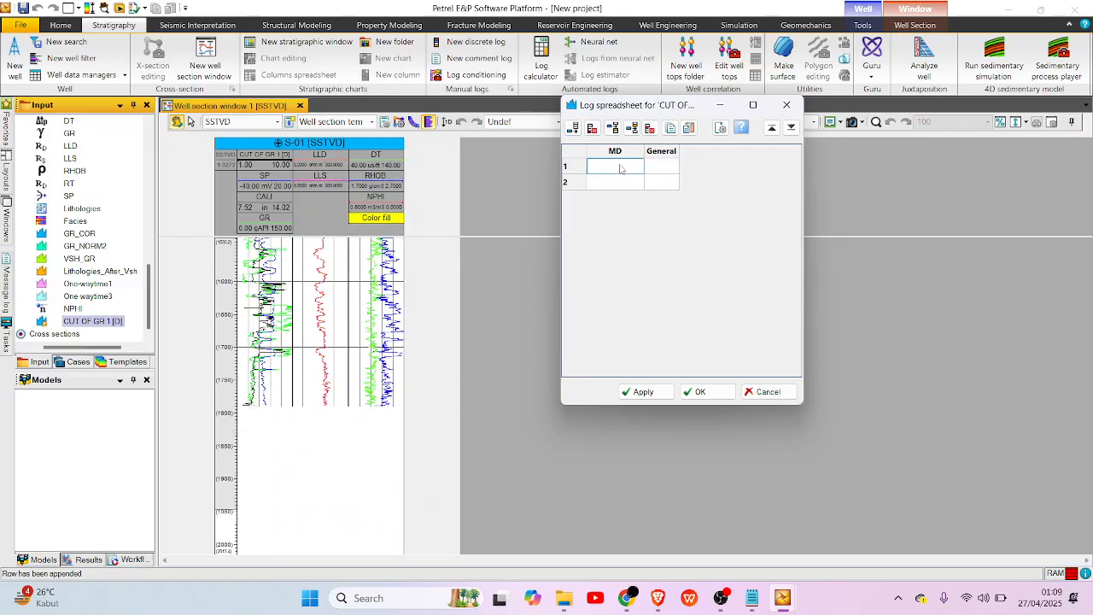
click(626, 187)
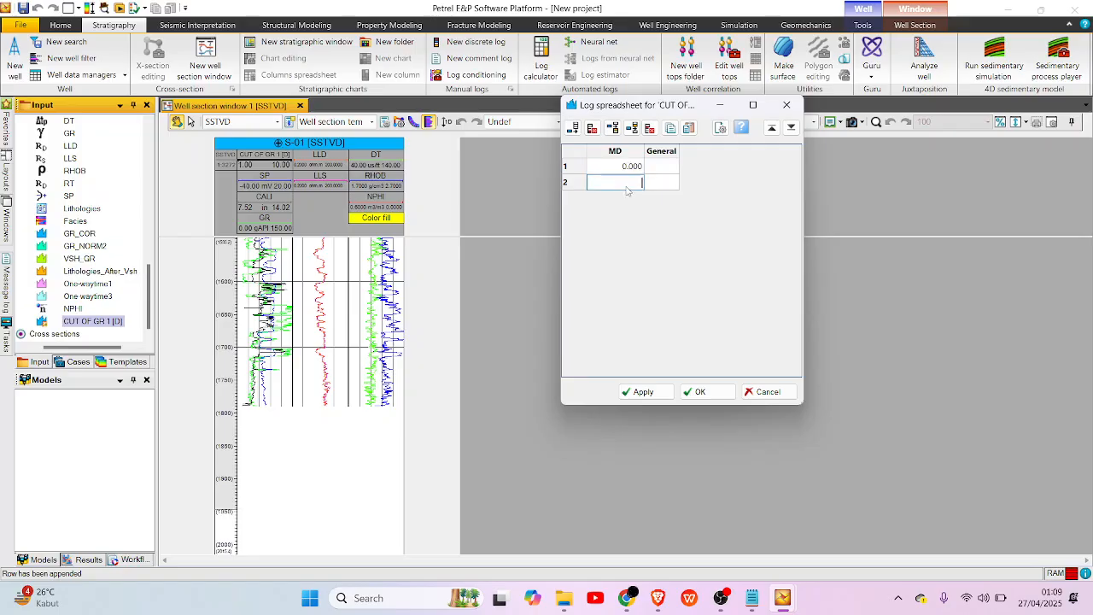
text(1800)
click(665, 168)
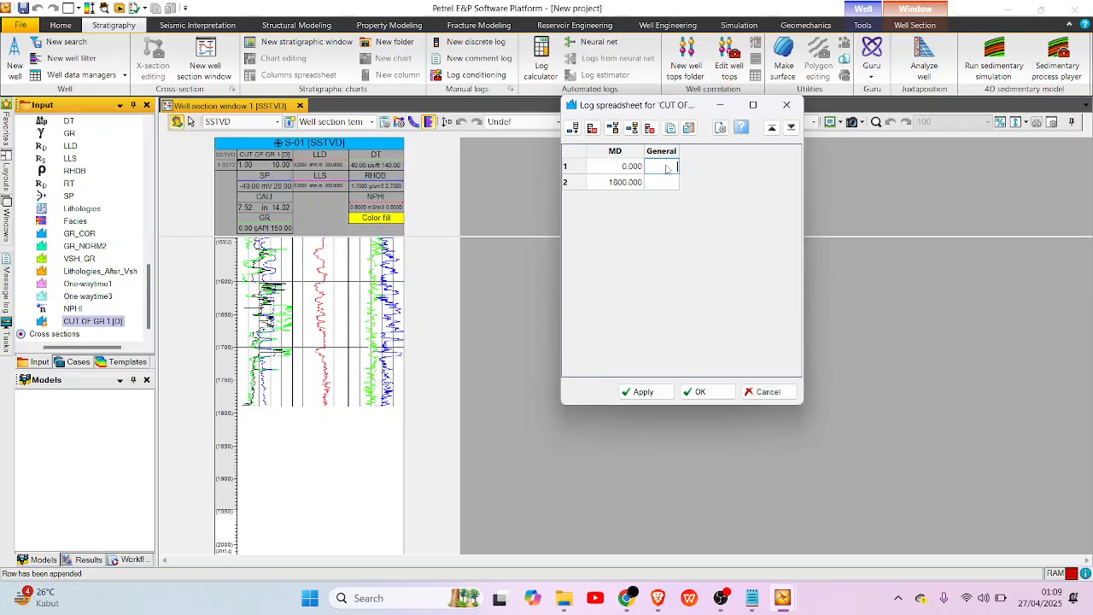
Enter a General value of 92.14 in both rows of the CUT OF GR 1 [D] spreadsheet and confirm it.
text(92.14)
click(656, 183)
text(92.14)
click(639, 395)
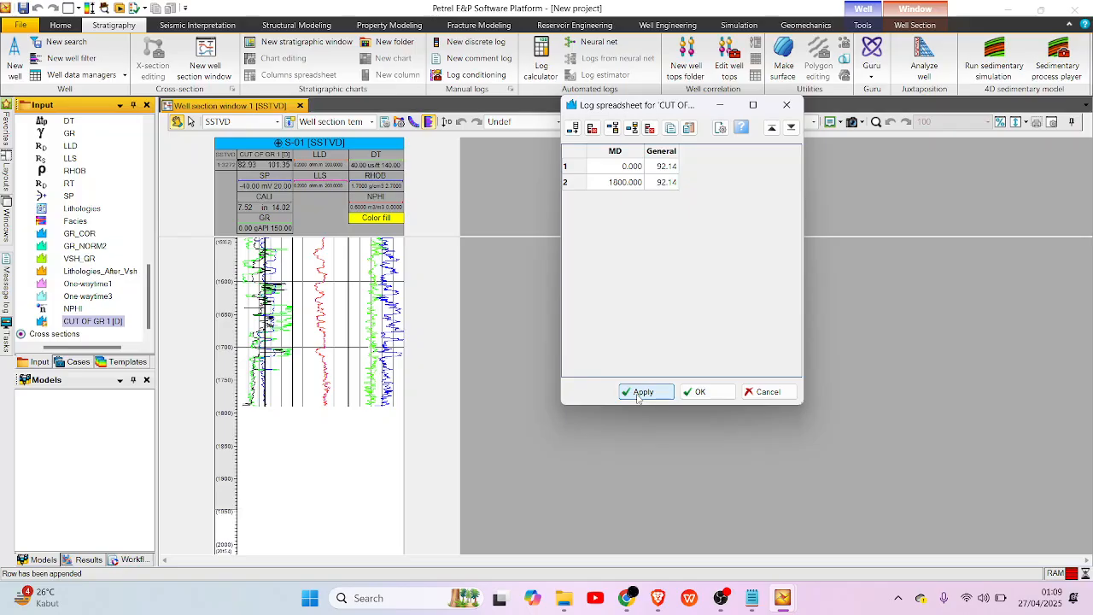
click(695, 395)
scroll(420, 472, up, 3)
scroll(420, 472, up, 8)
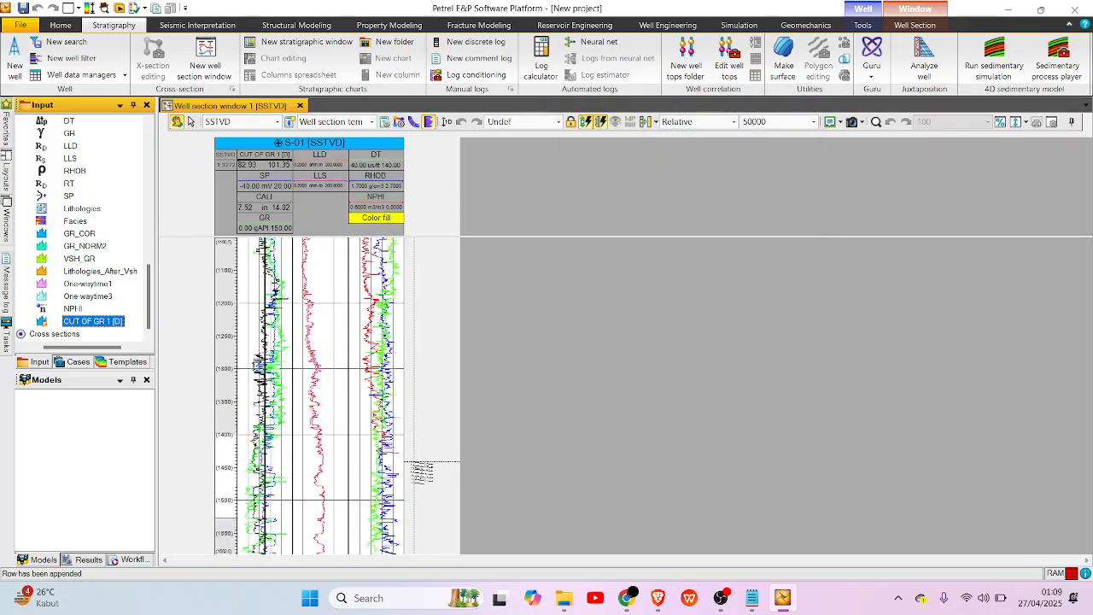
scroll(420, 473, up, 1)
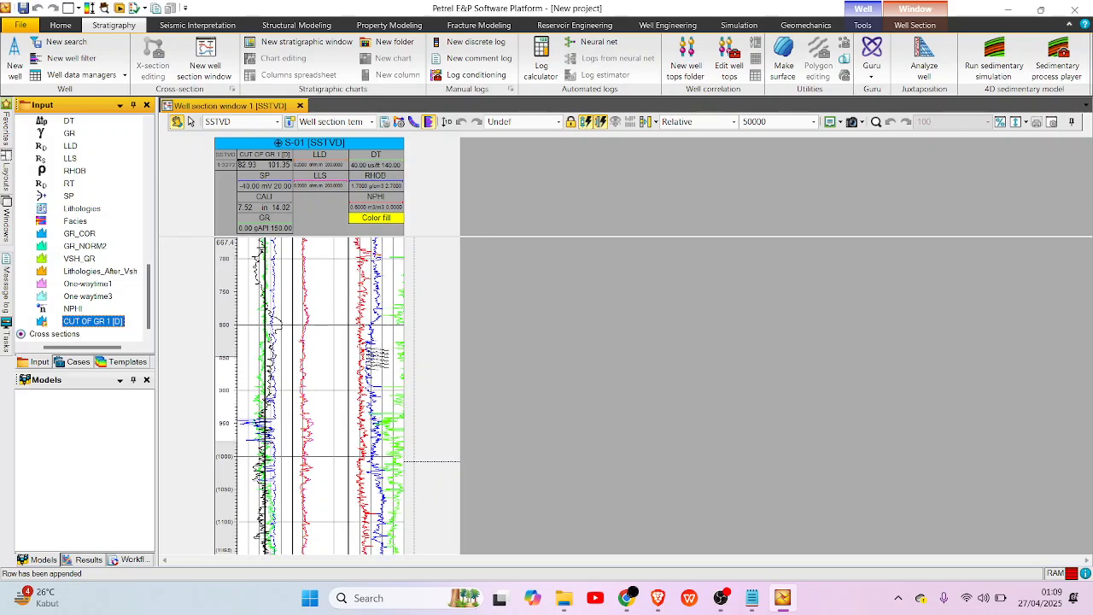
Collapse S-01's Well logs folder and the Global well logs folder in the project tree.
scroll(103, 225, up, 1)
scroll(102, 225, up, 3)
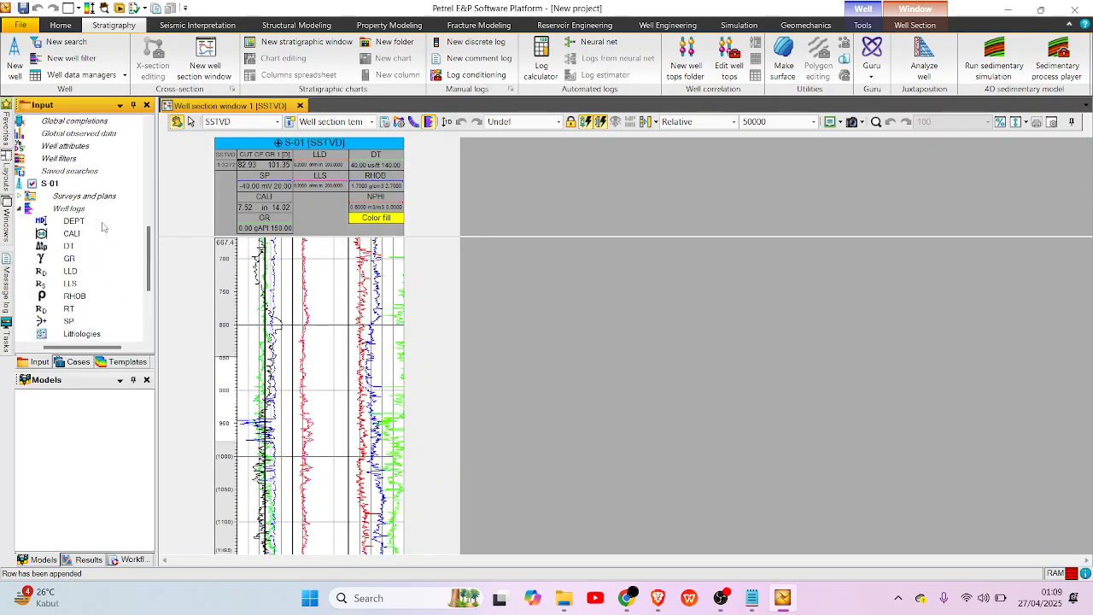
click(19, 209)
scroll(43, 213, up, 6)
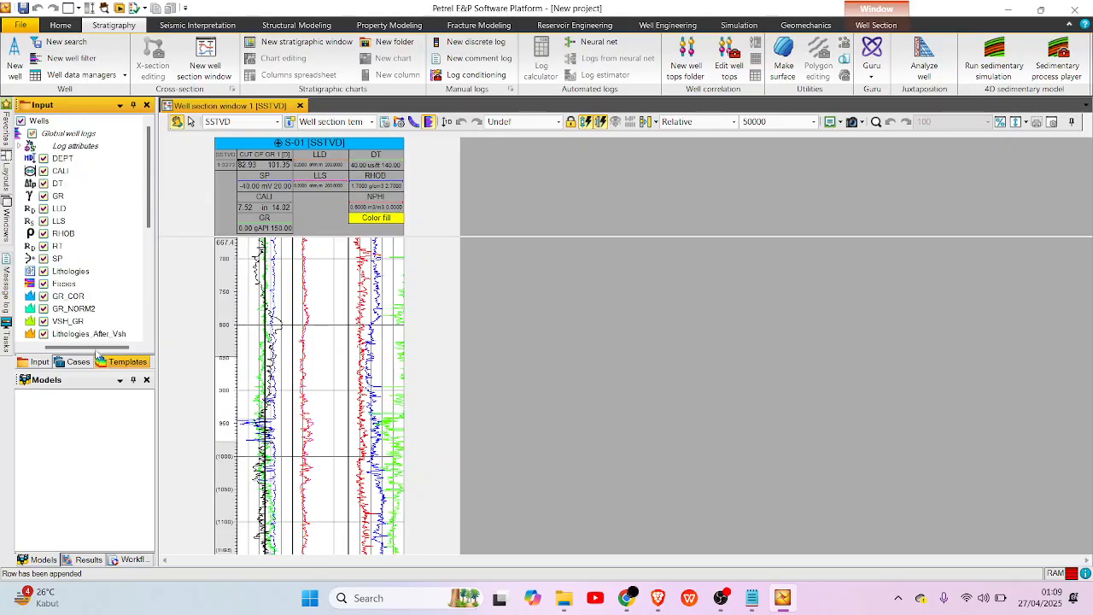
drag(91, 347, 56, 346)
click(31, 133)
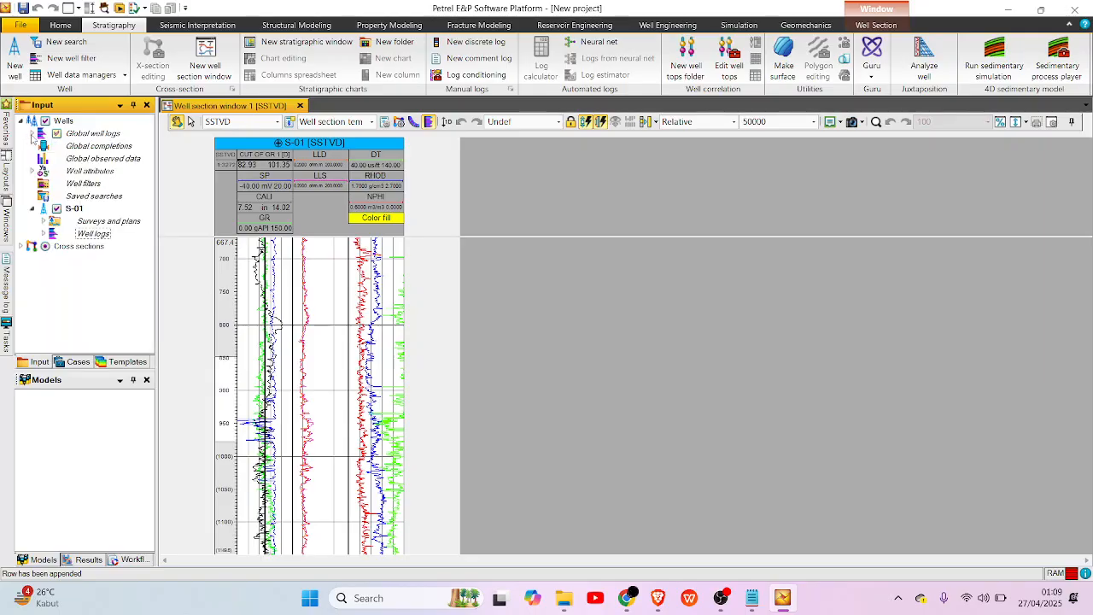
Add a new discrete log to all wells using the Lithologies discrete template.
click(487, 46)
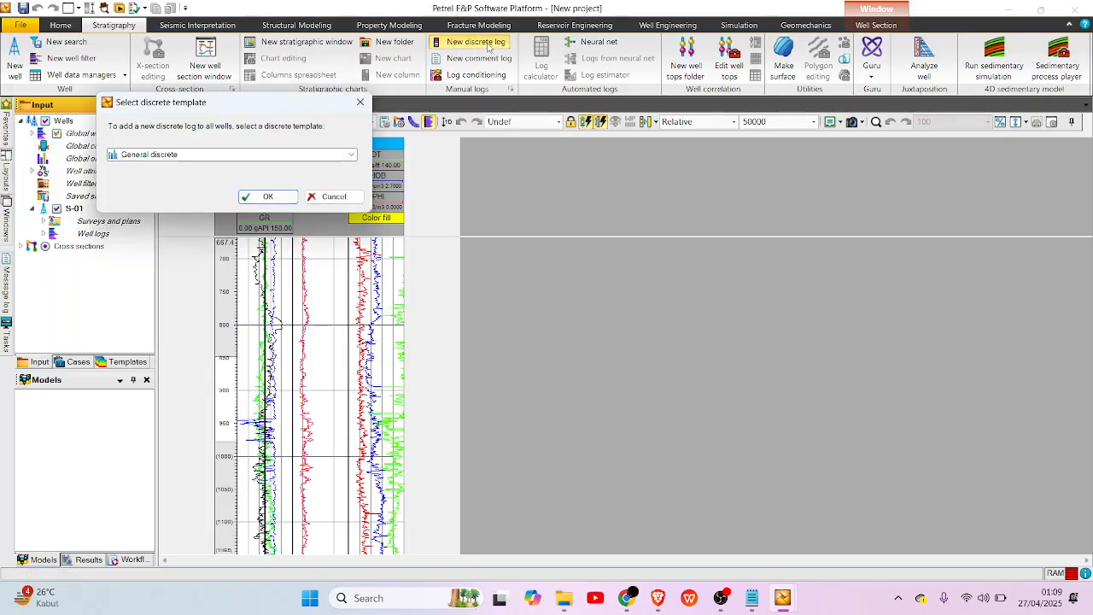
drag(247, 111, 212, 106)
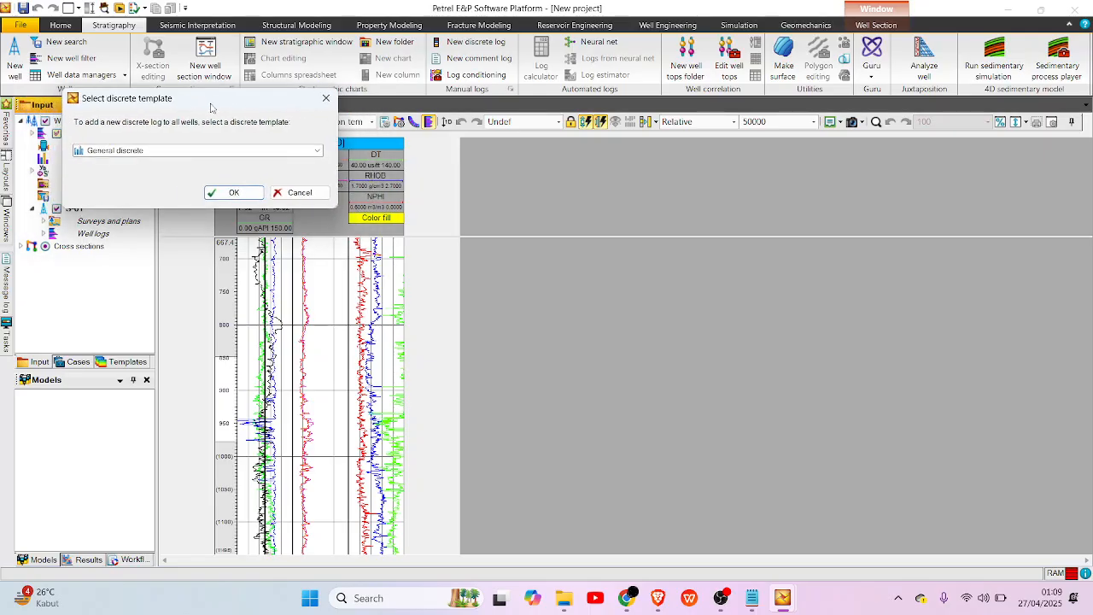
click(219, 152)
scroll(149, 201, down, 3)
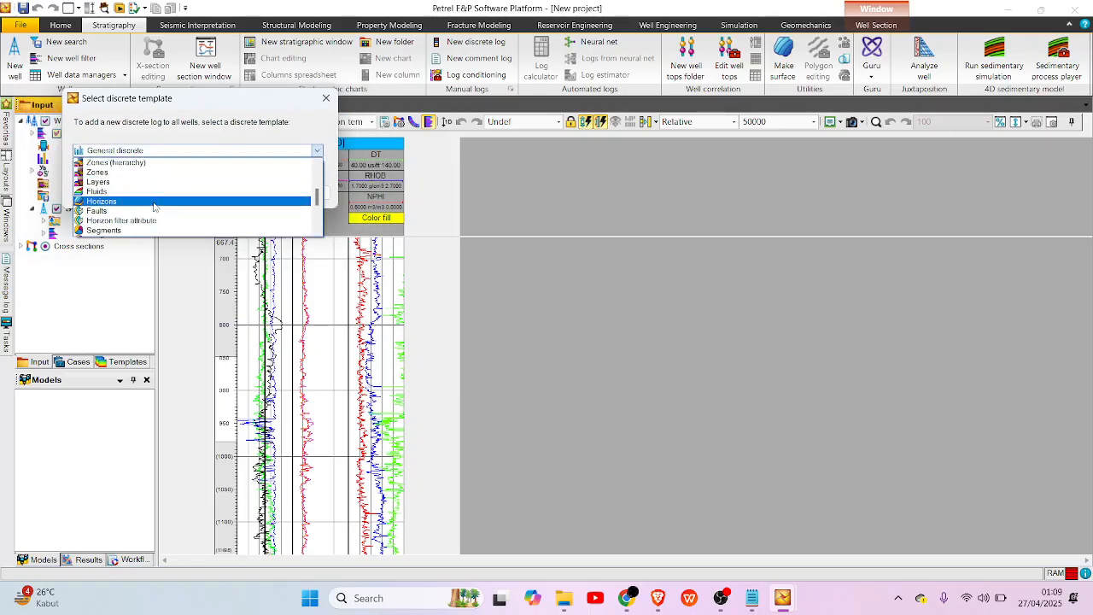
scroll(147, 208, up, 3)
scroll(150, 209, up, 3)
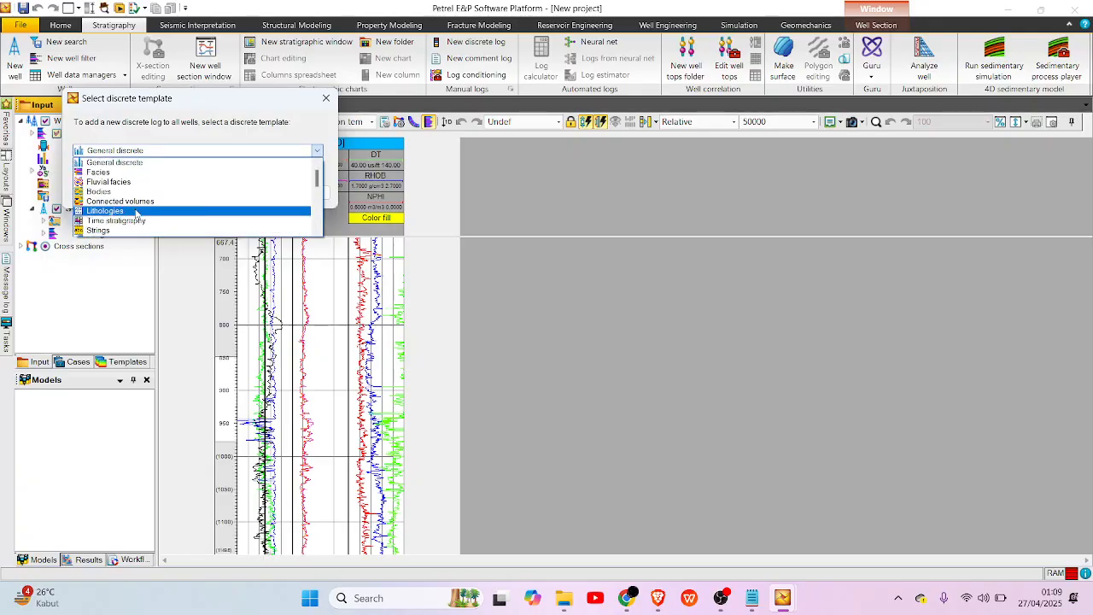
click(152, 211)
click(243, 193)
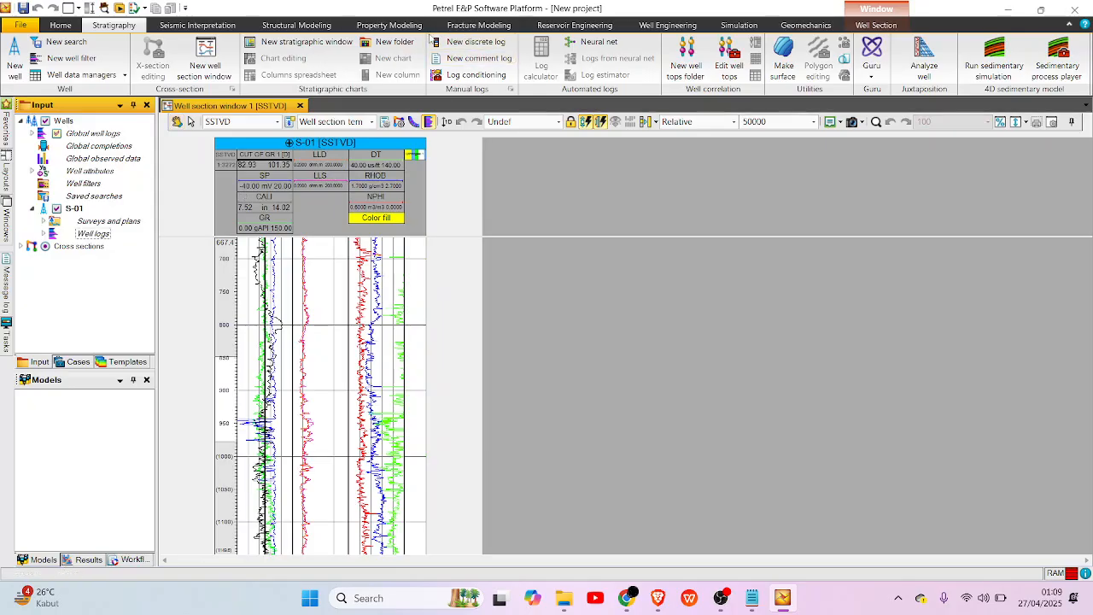
Add two more discrete logs to all wells, one from the Fluids template and one from the General discrete template.
click(475, 41)
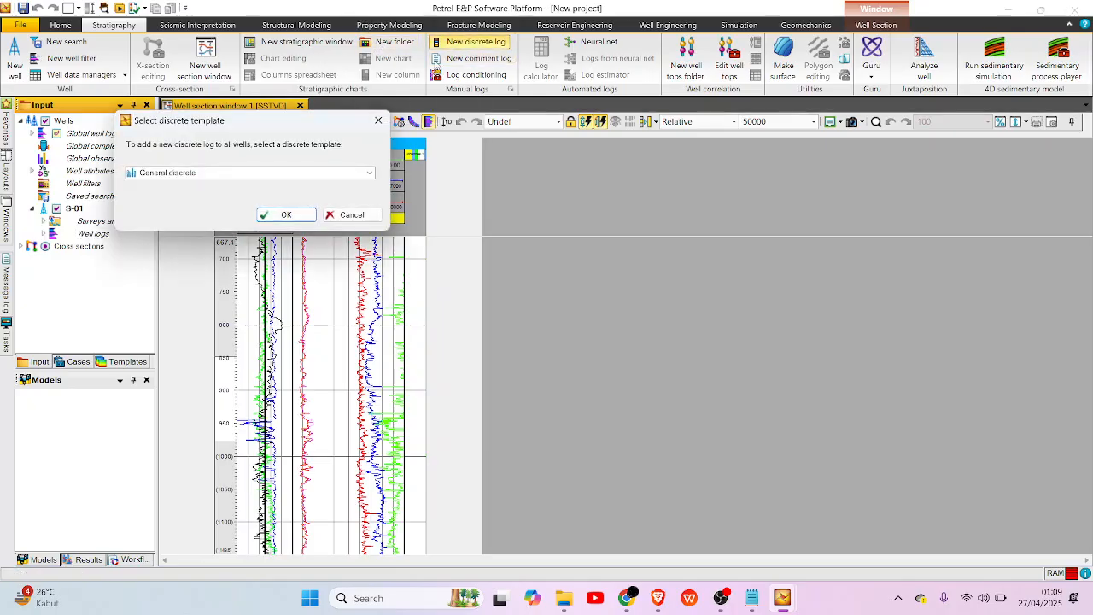
click(312, 173)
scroll(188, 226, down, 3)
click(189, 243)
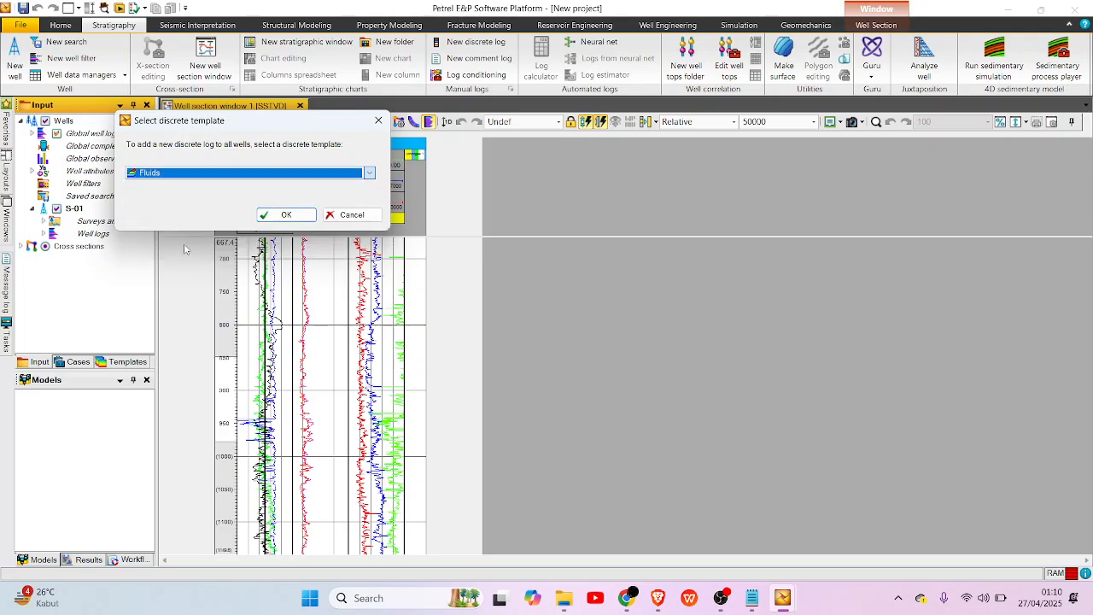
click(286, 216)
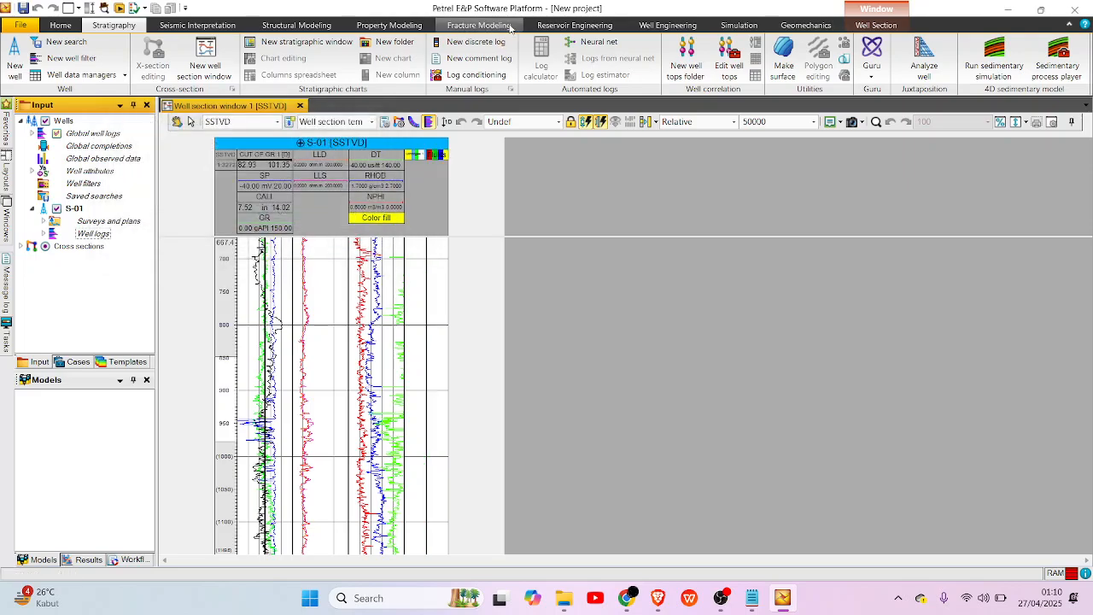
click(469, 44)
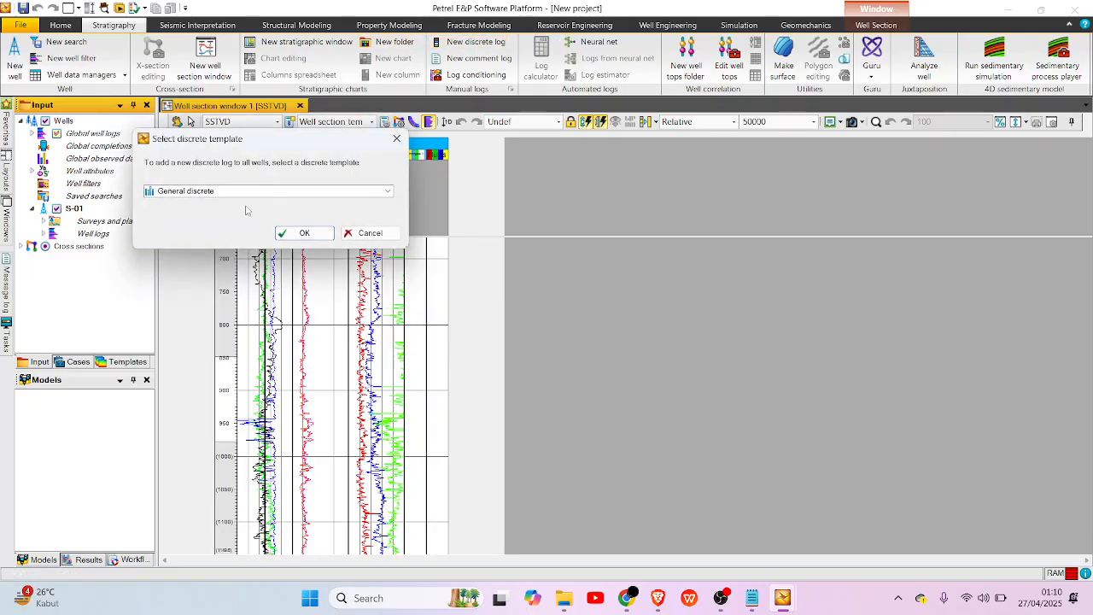
click(280, 232)
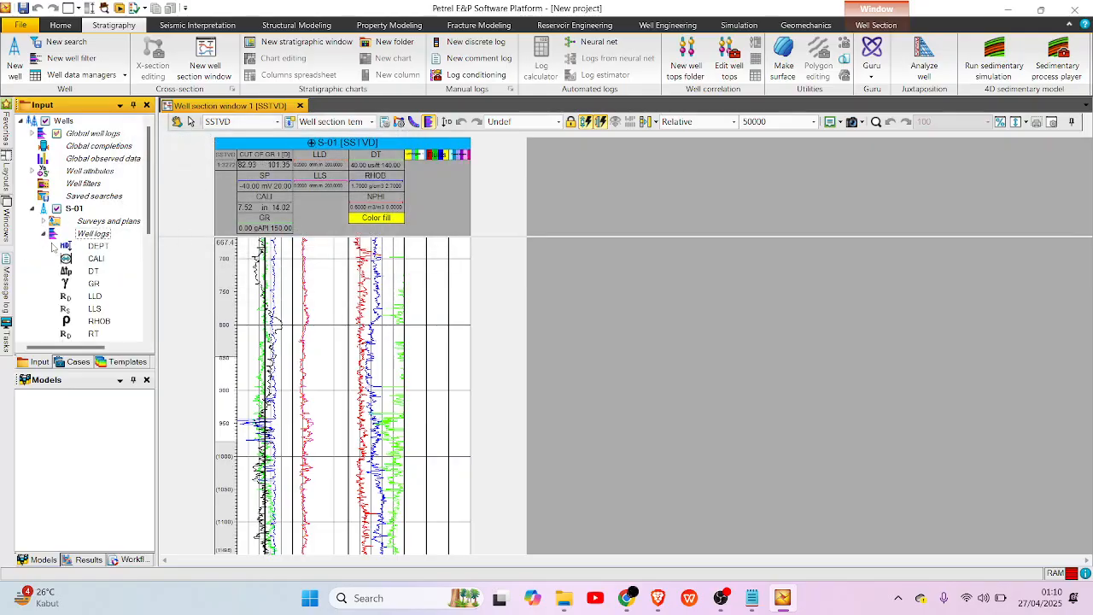
Open the global color table of S-01's Lithologies 1 log and move its settings clear of the log tracks.
scroll(73, 260, down, 2)
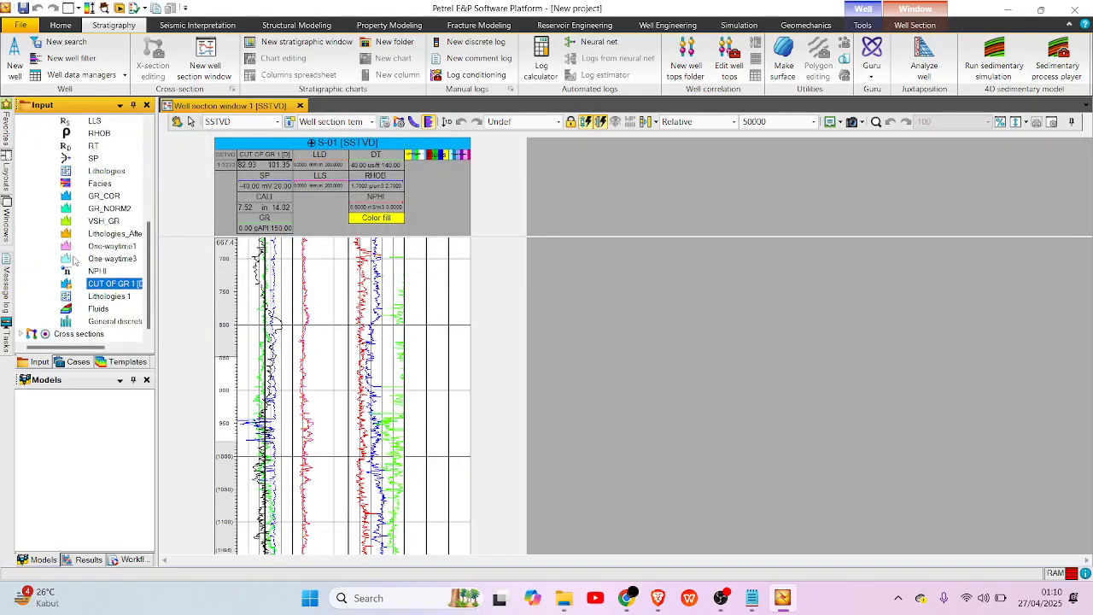
right_click(112, 295)
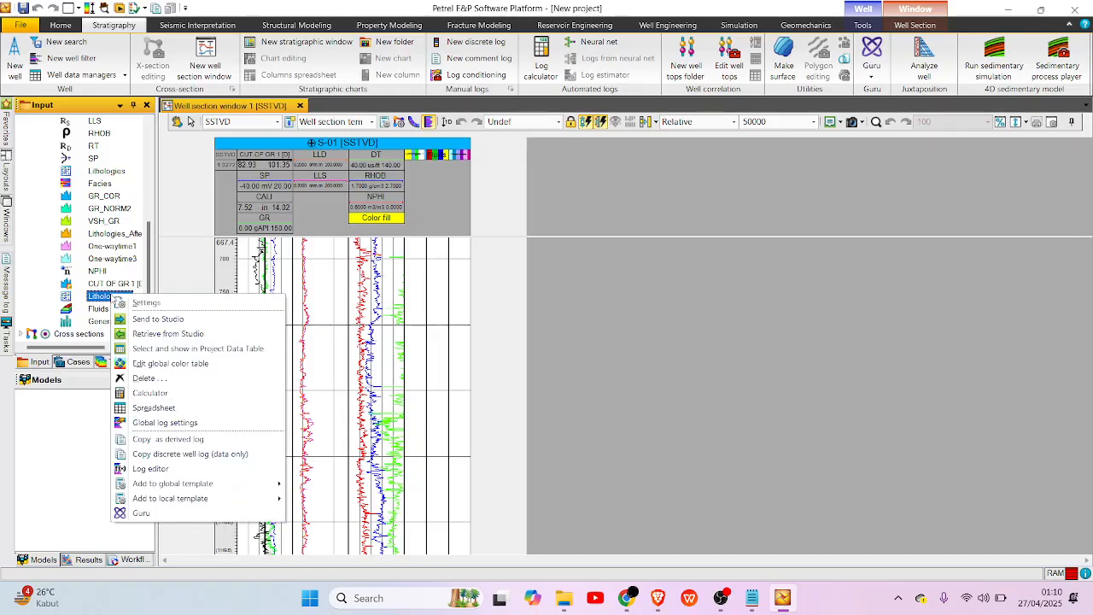
click(222, 367)
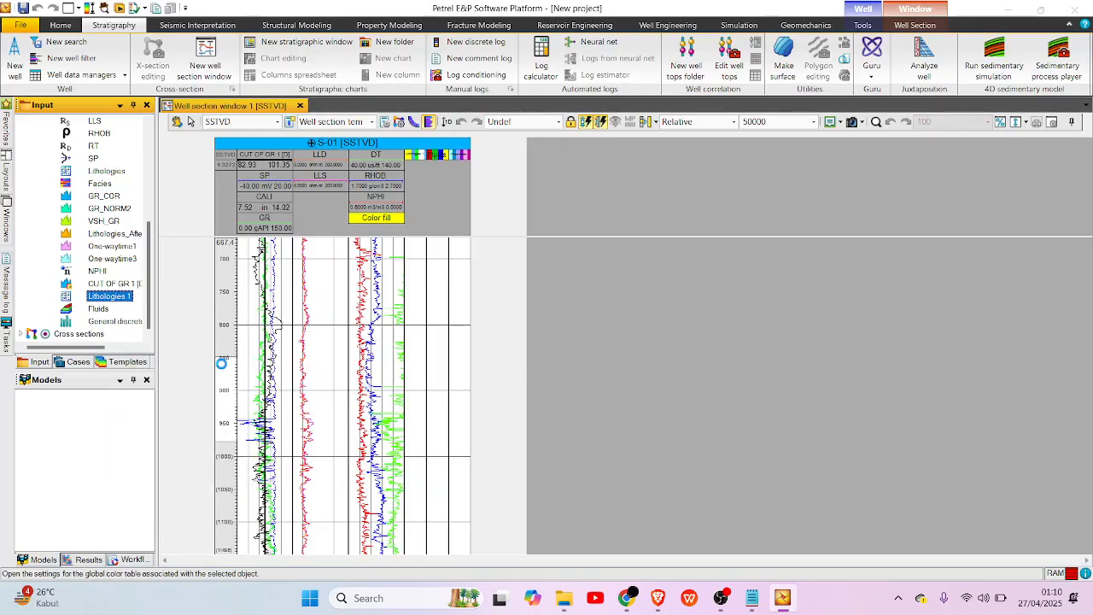
drag(208, 34, 702, 162)
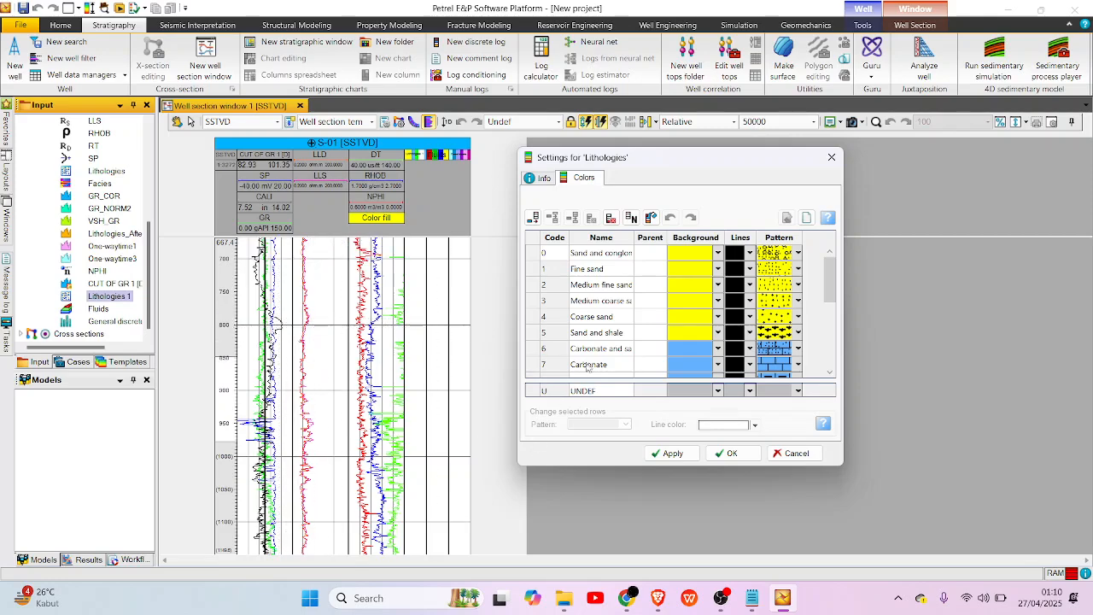
Delete the last rows of the Lithologies color table until only codes 0, 1 and 2 remain.
click(611, 219)
click(613, 220)
click(613, 220)
click(613, 221)
click(613, 221)
click(613, 220)
click(613, 220)
click(613, 220)
click(613, 221)
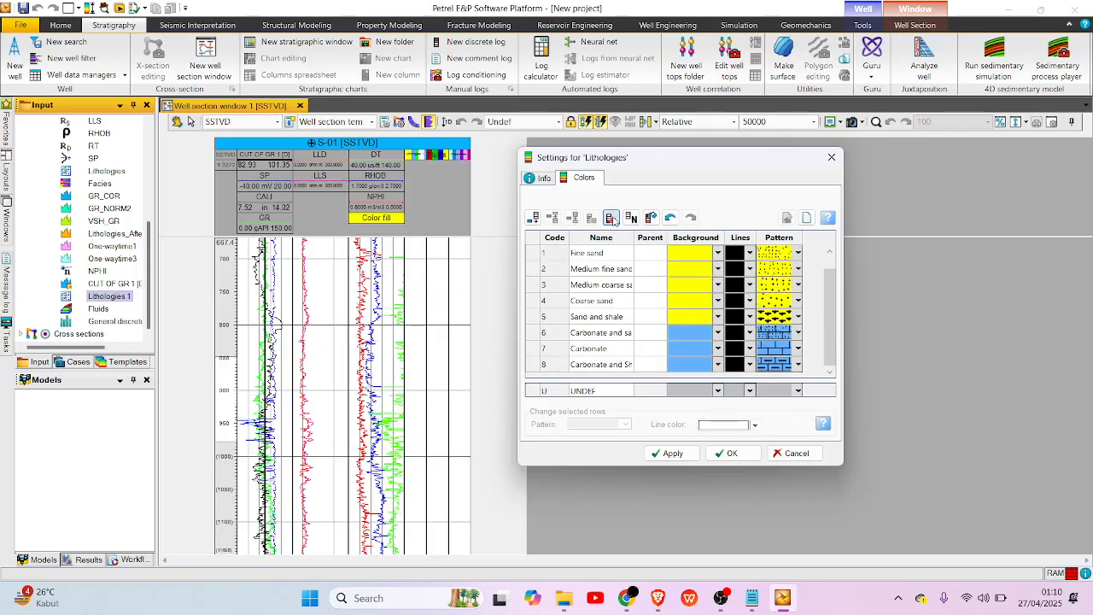
click(613, 220)
click(613, 220)
click(613, 221)
click(613, 220)
click(613, 220)
click(613, 220)
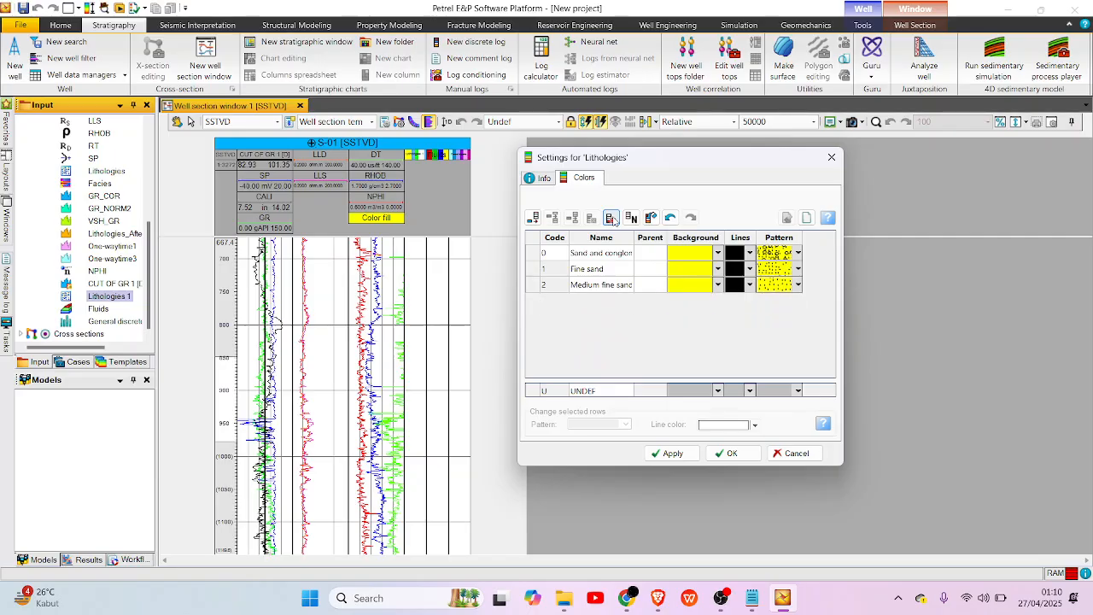
Rename codes 0, 1 and 2 of the Lithologies color table as Sandstone, Shale and Limestone.
click(621, 252)
click(621, 252)
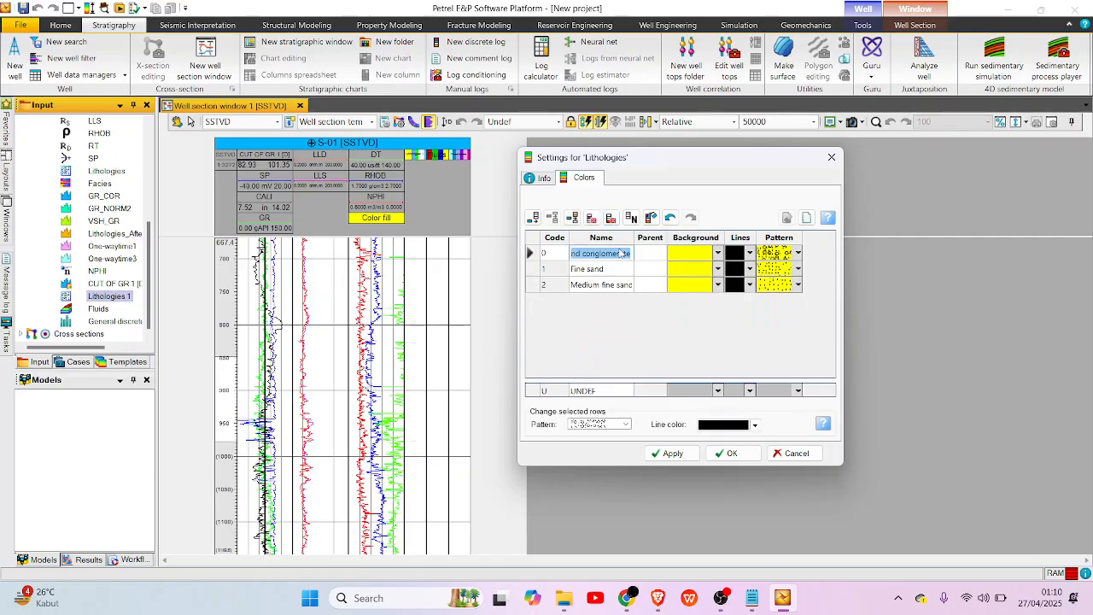
text(SA)
click(616, 269)
click(616, 269)
text(Shale)
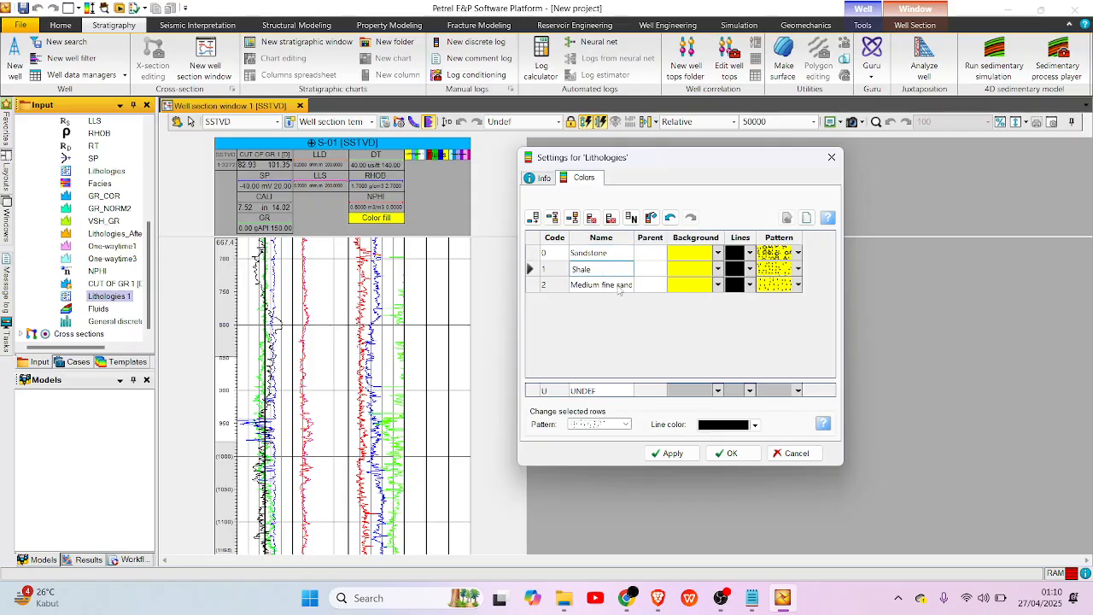
double_click(619, 288)
text(Limestone)
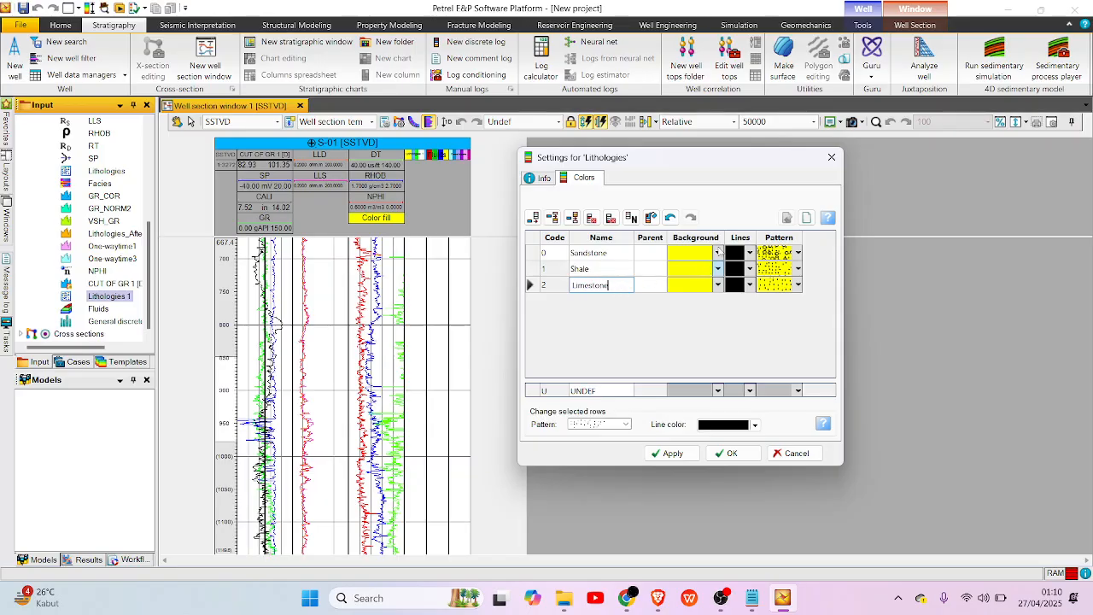
Set the background color of Shale to bright green and that of Limestone to cyan.
click(712, 268)
click(715, 268)
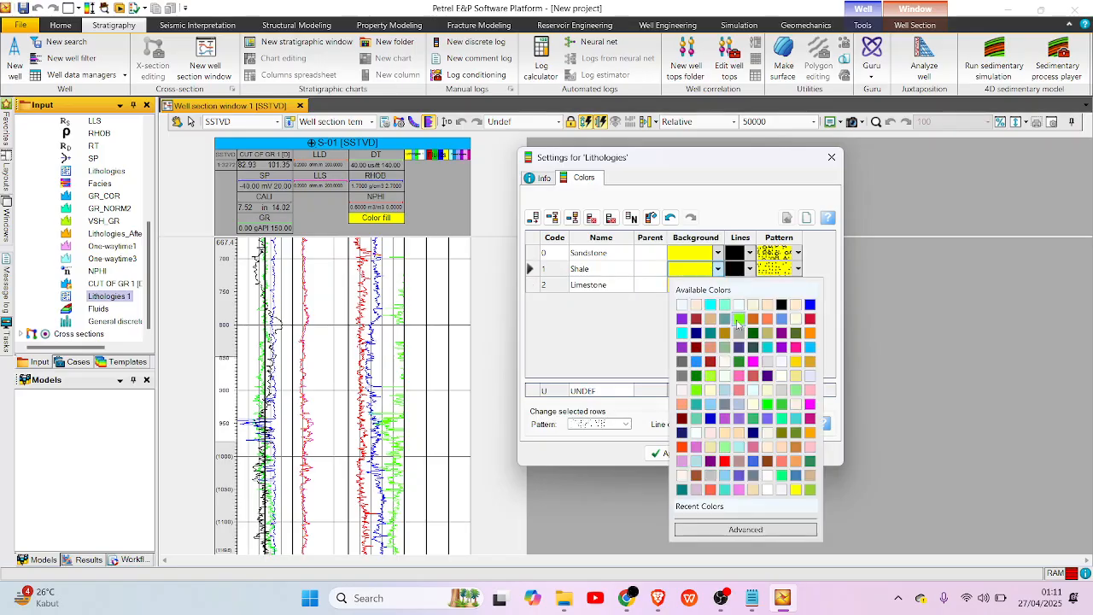
click(737, 319)
click(715, 287)
click(716, 285)
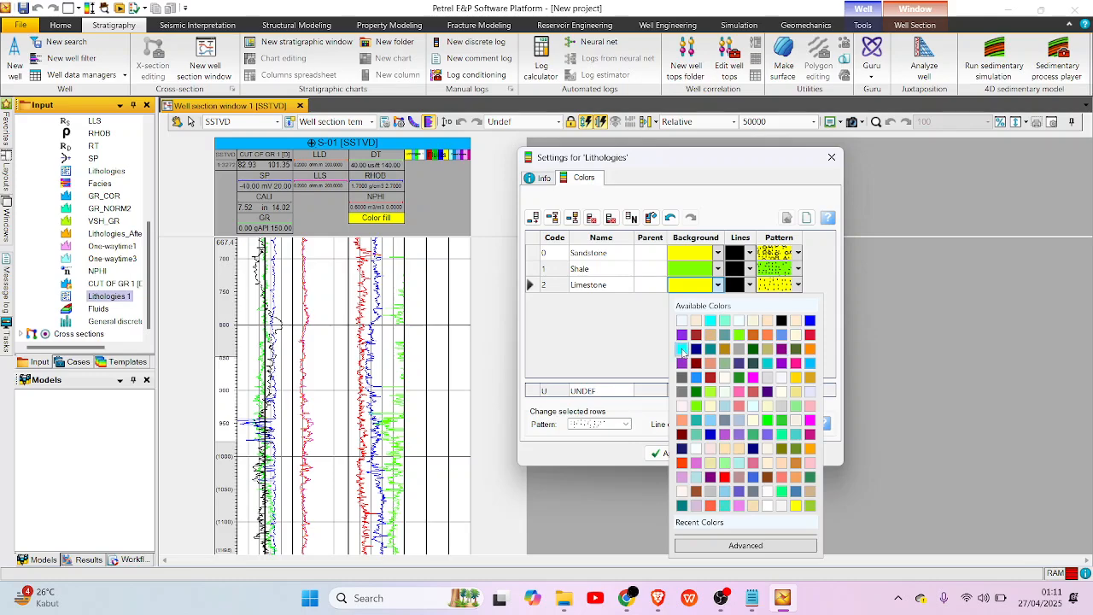
click(682, 349)
Set the Sandstone, Shale and Limestone patterns to the blank pattern so each fills with solid color.
click(796, 254)
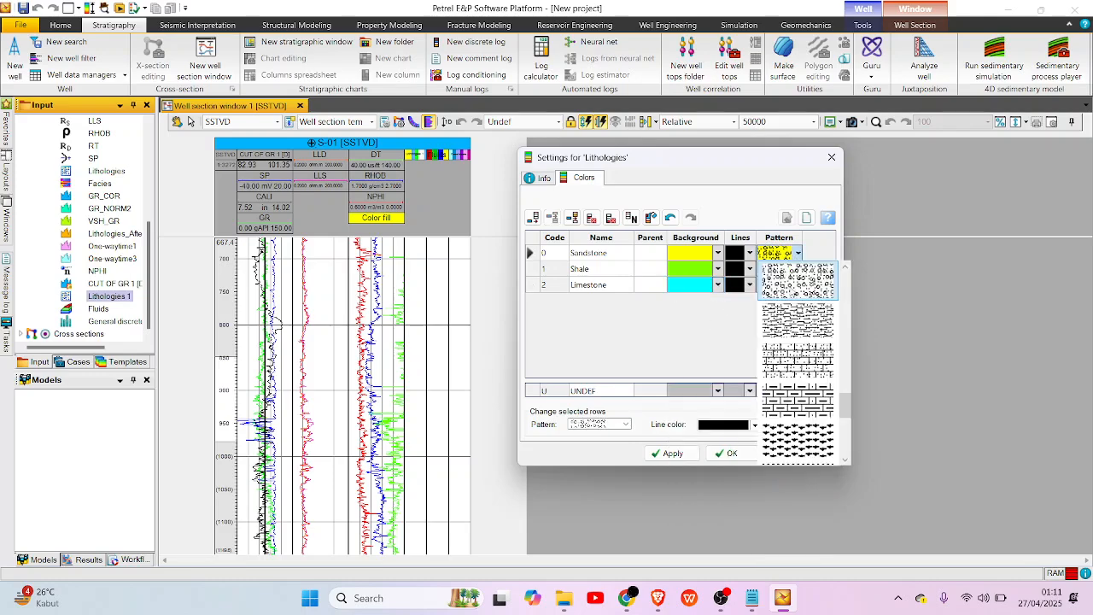
drag(845, 407, 844, 280)
click(813, 283)
click(786, 270)
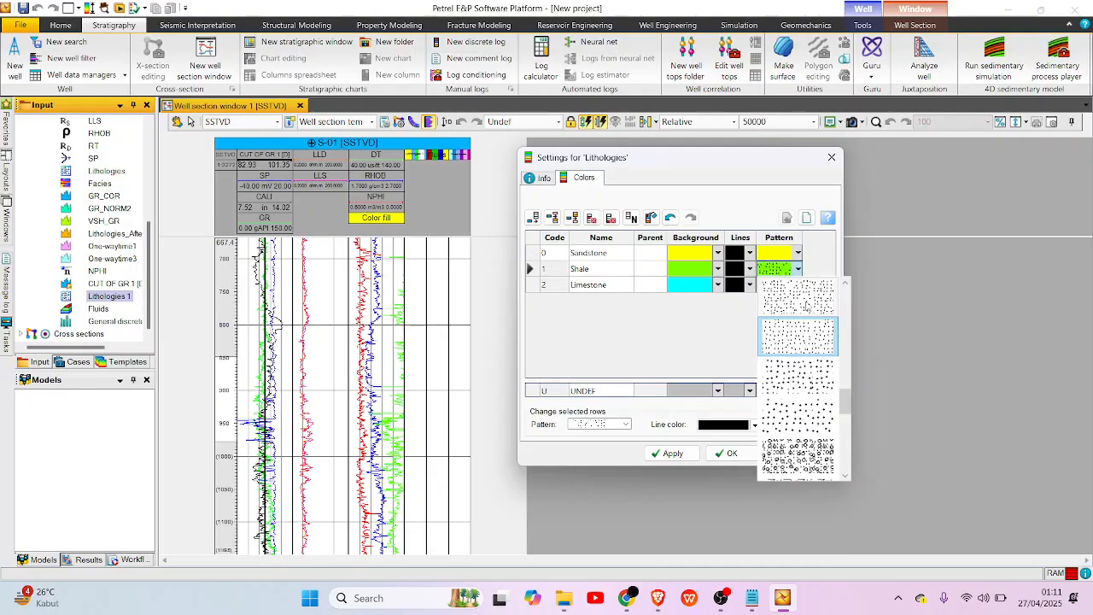
drag(848, 403, 851, 256)
click(812, 291)
click(800, 286)
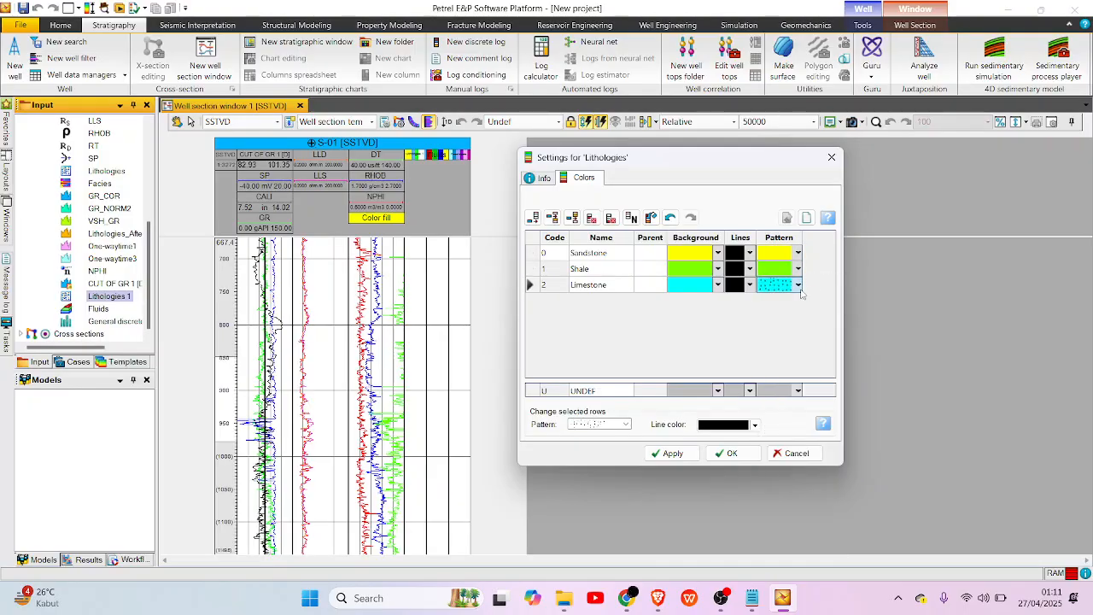
drag(852, 421, 851, 246)
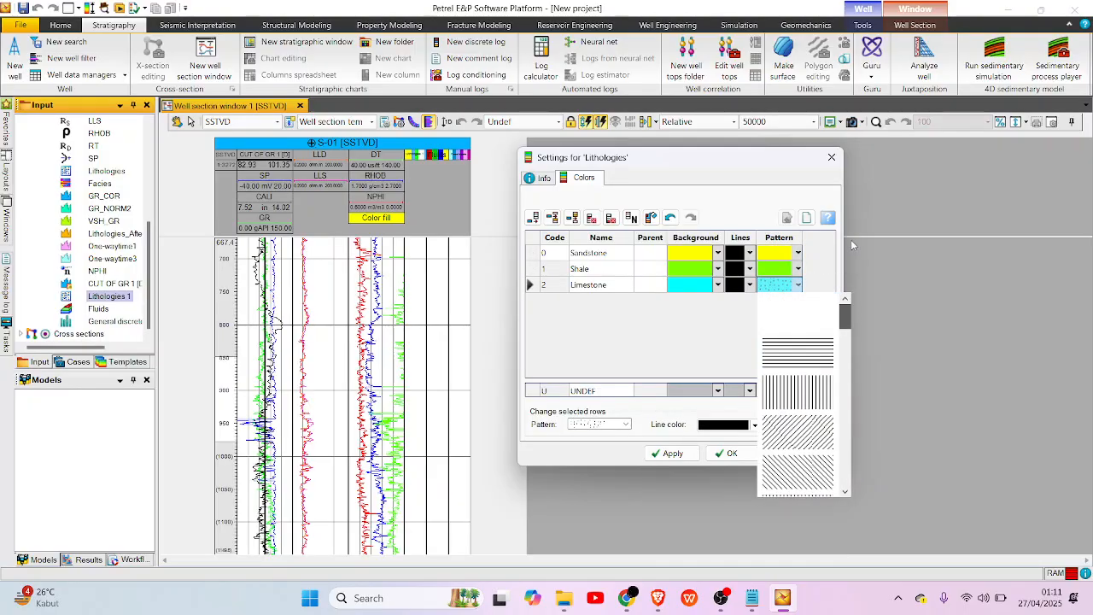
click(809, 297)
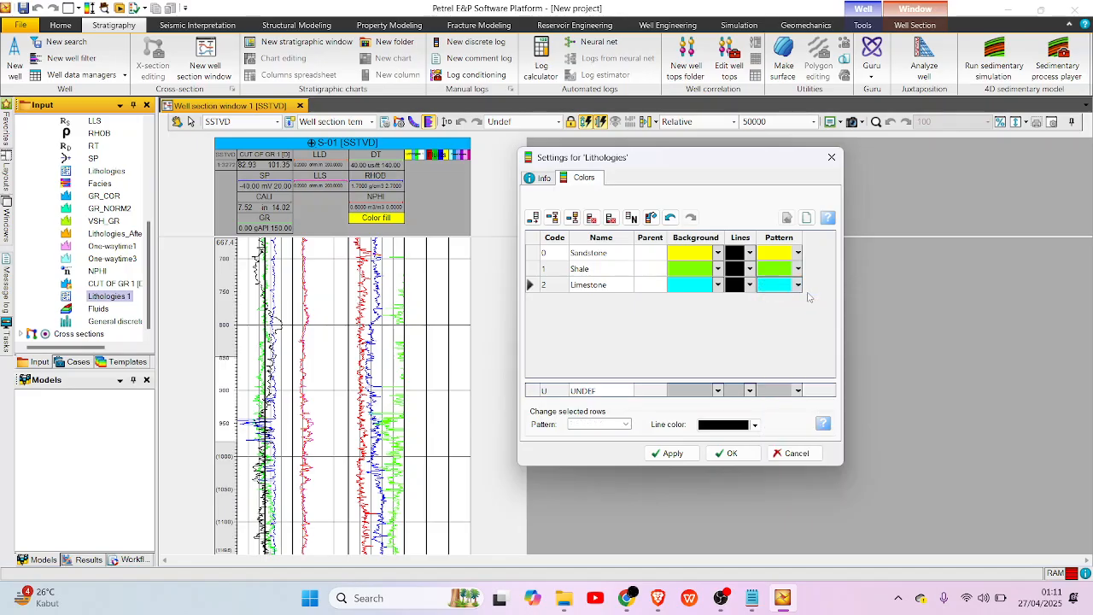
Set the UNDEF background to white and apply the Lithologies color table, closing its settings.
click(682, 392)
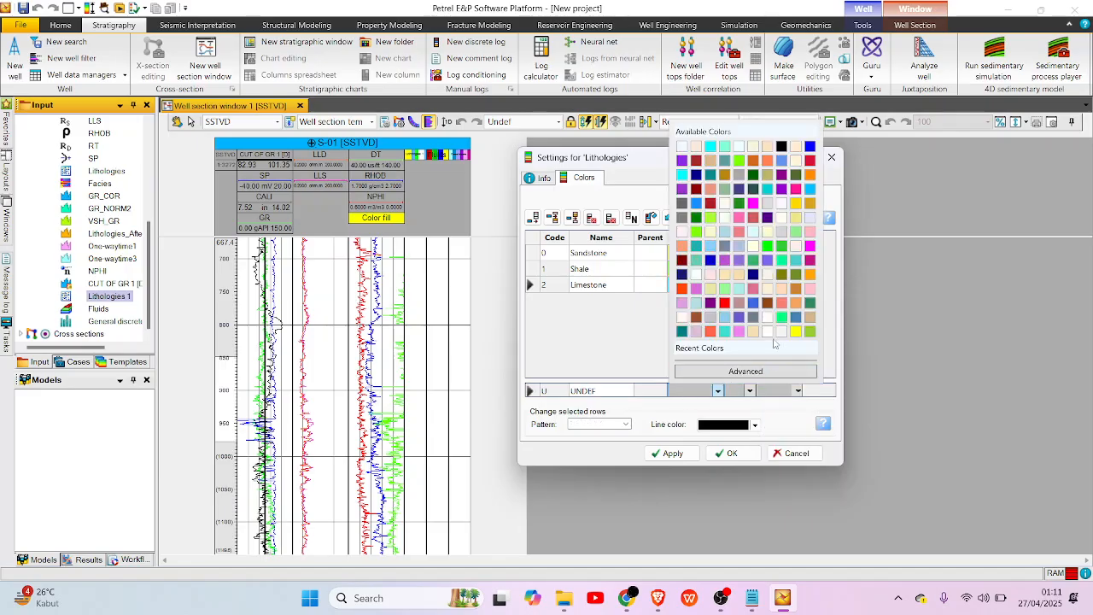
click(768, 333)
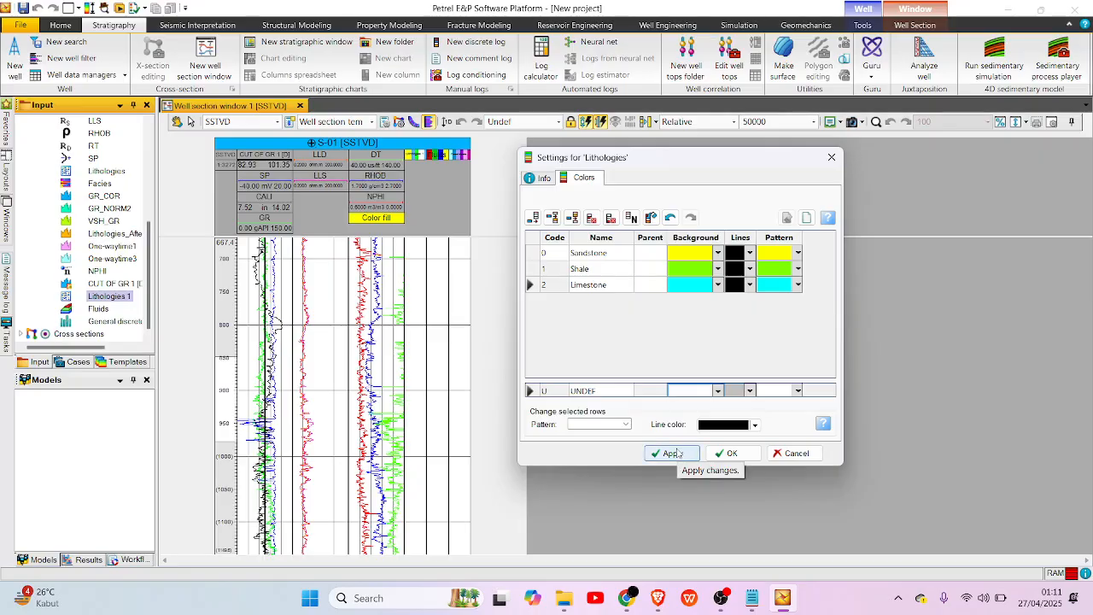
click(673, 453)
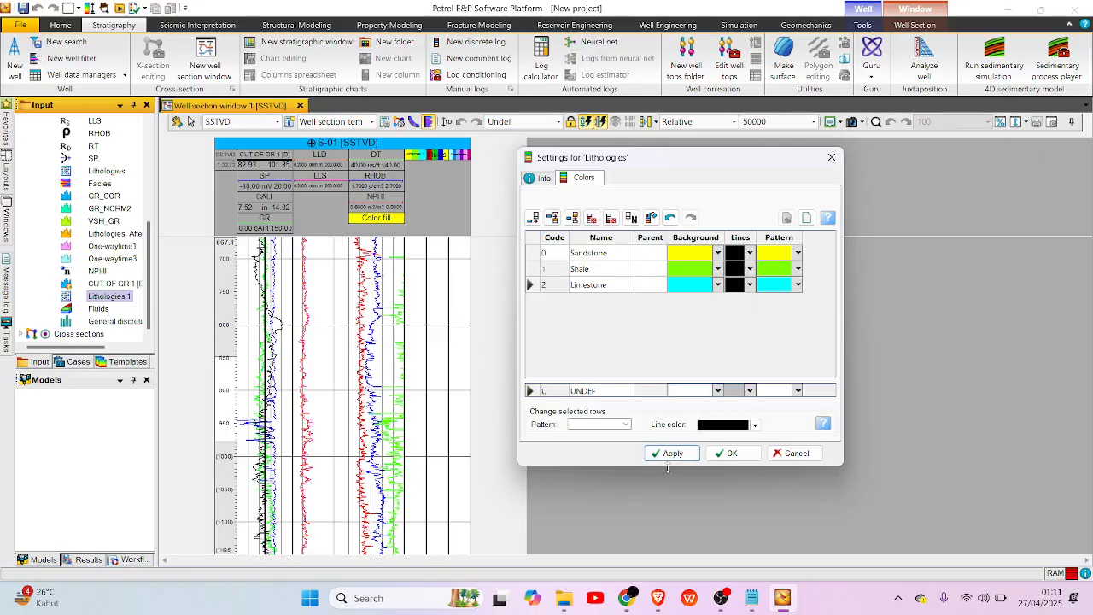
click(726, 453)
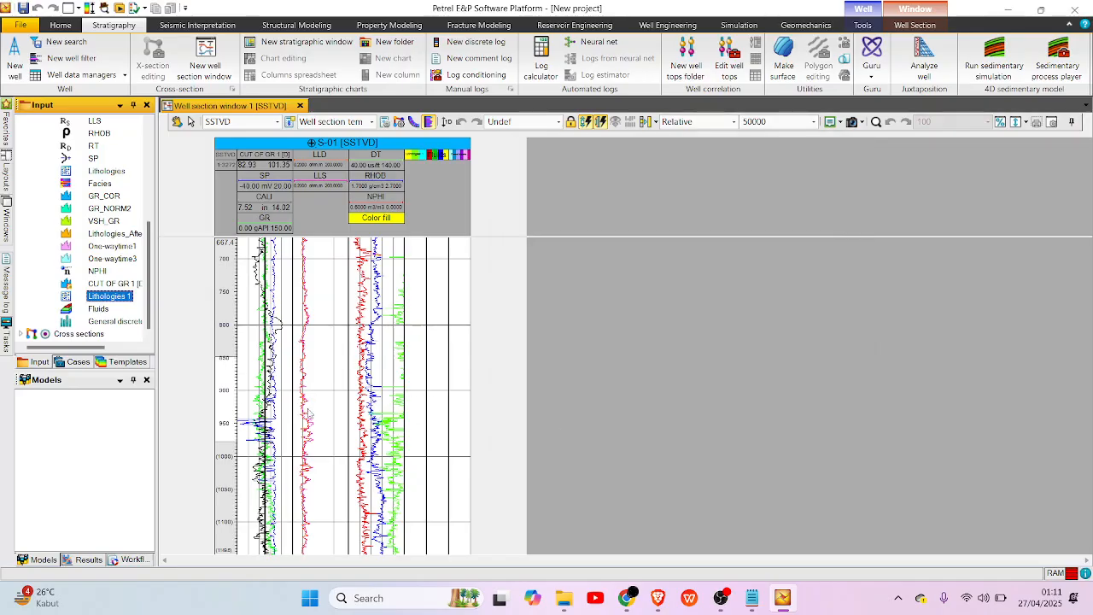
Open the color table from the Fluids log's global settings and delete the undifferentiated row with code 3.
click(97, 311)
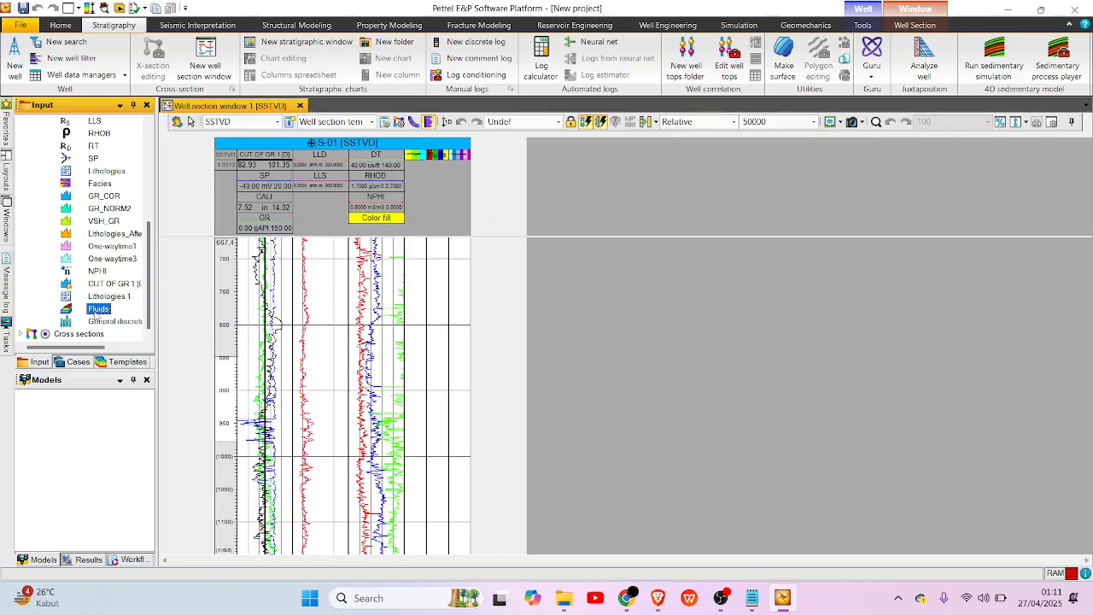
right_click(96, 312)
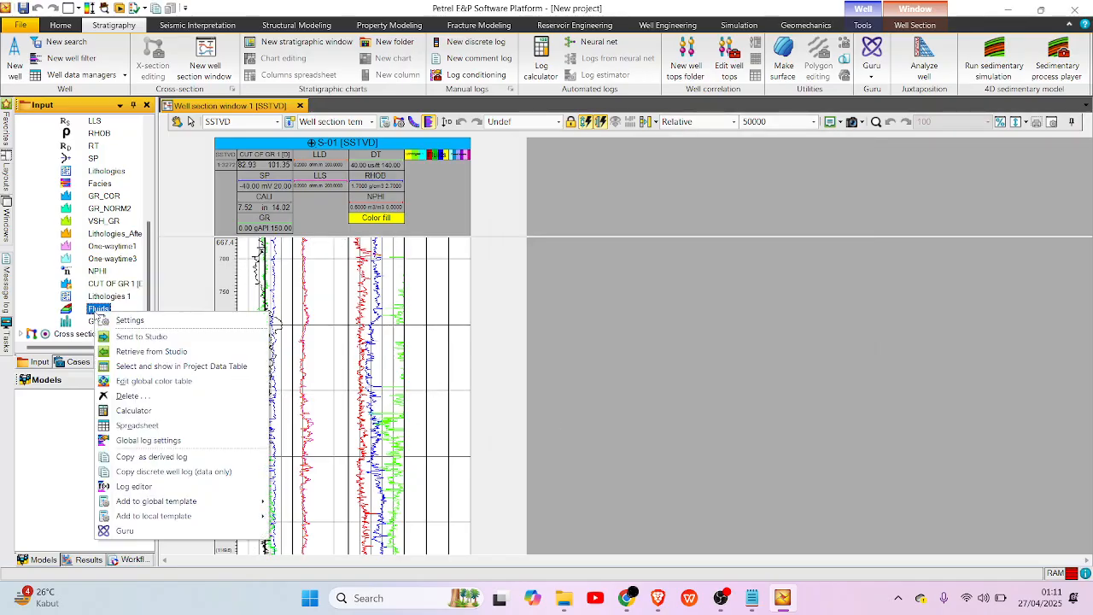
click(183, 440)
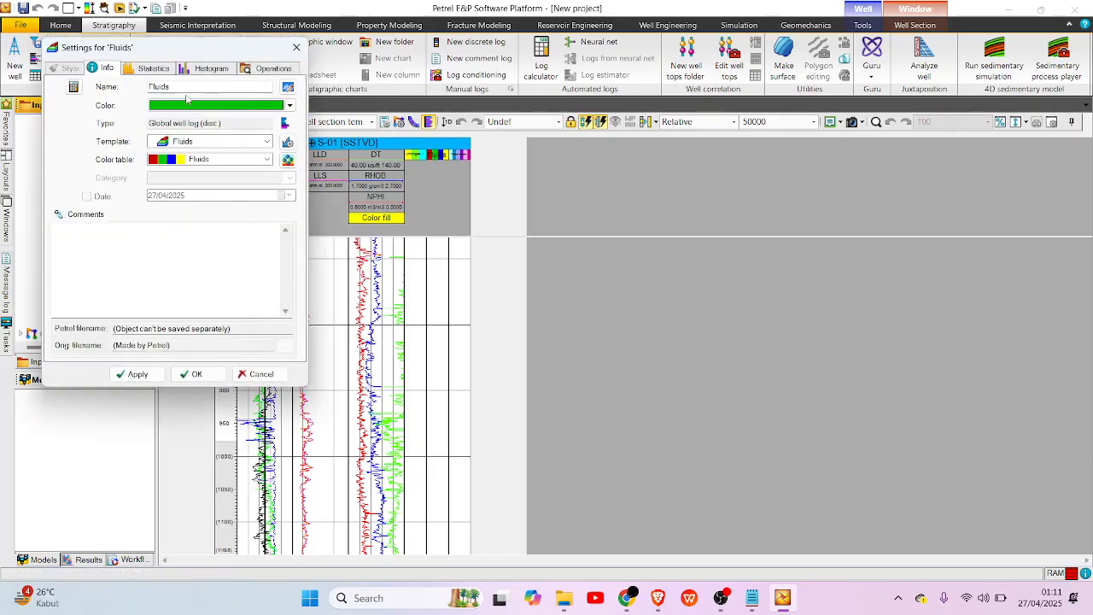
click(289, 161)
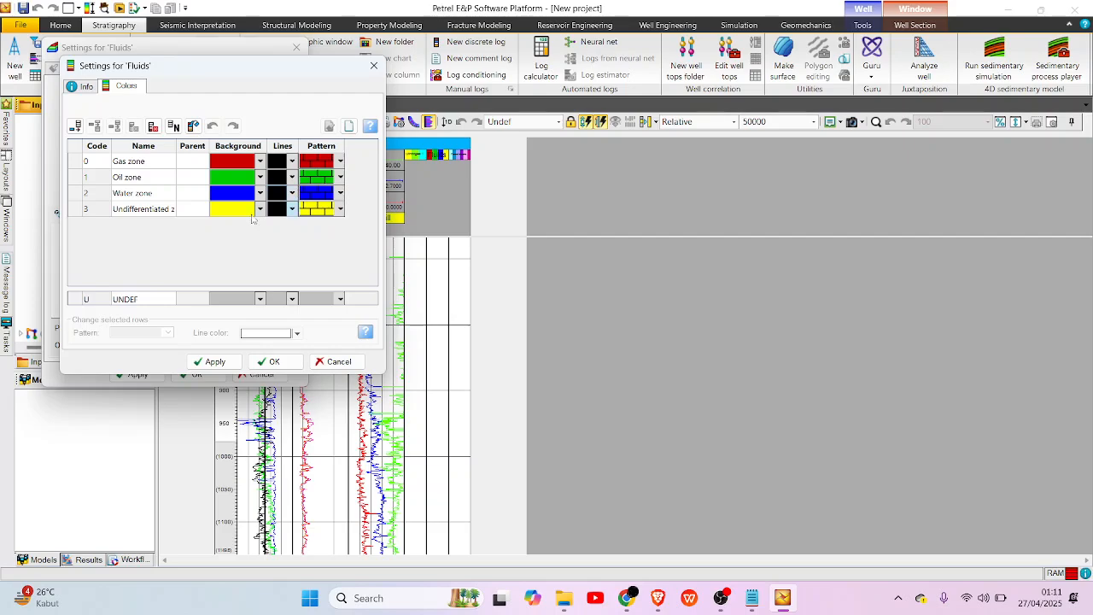
click(161, 209)
click(154, 126)
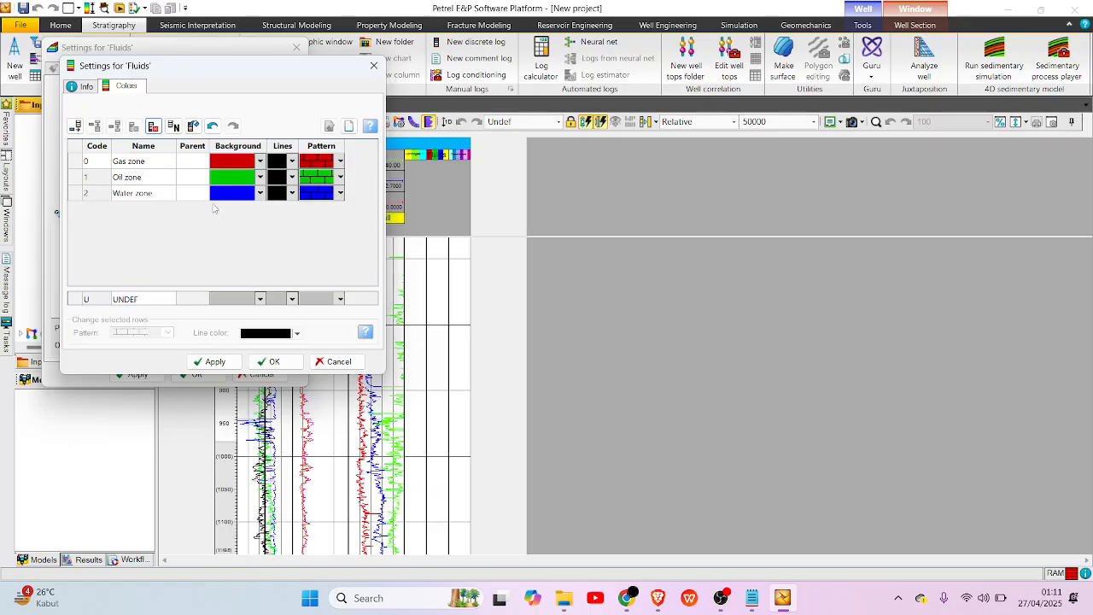
Set the patterns of Gas zone, Oil zone and Water zone to the blank pattern.
click(340, 160)
scroll(349, 198, up, 5)
click(350, 197)
click(325, 176)
click(339, 177)
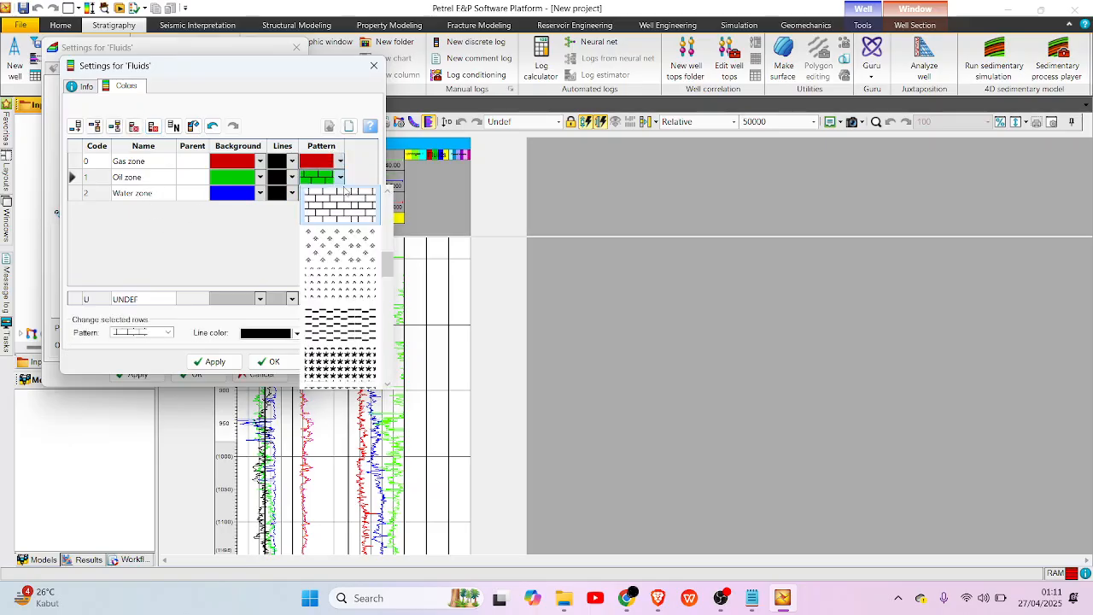
drag(387, 260, 388, 201)
click(365, 202)
click(338, 195)
click(339, 195)
click(338, 196)
click(338, 194)
scroll(391, 273, up, 5)
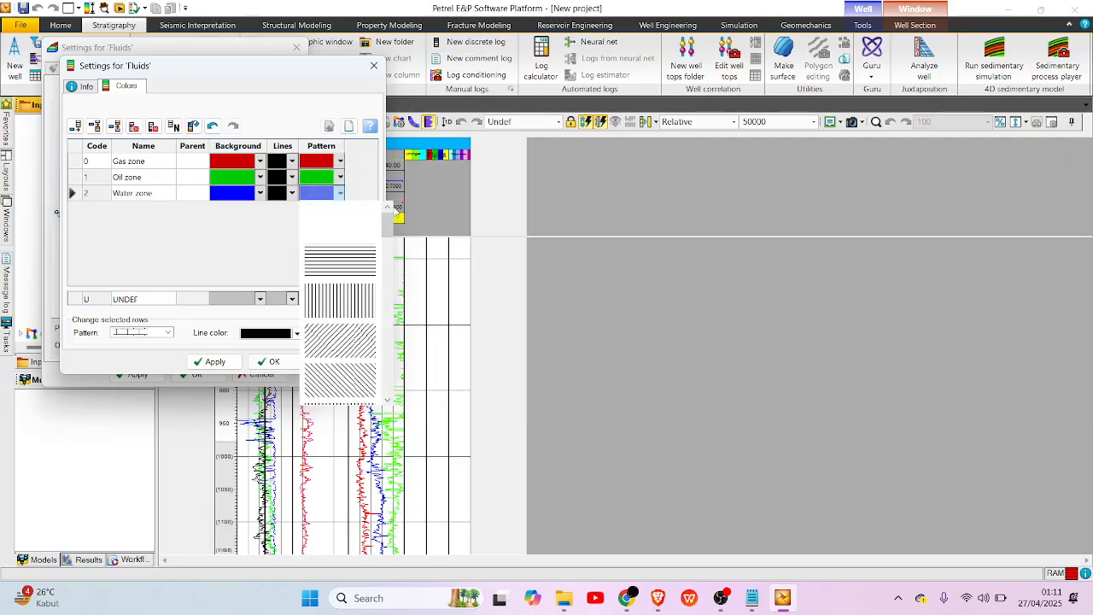
click(355, 227)
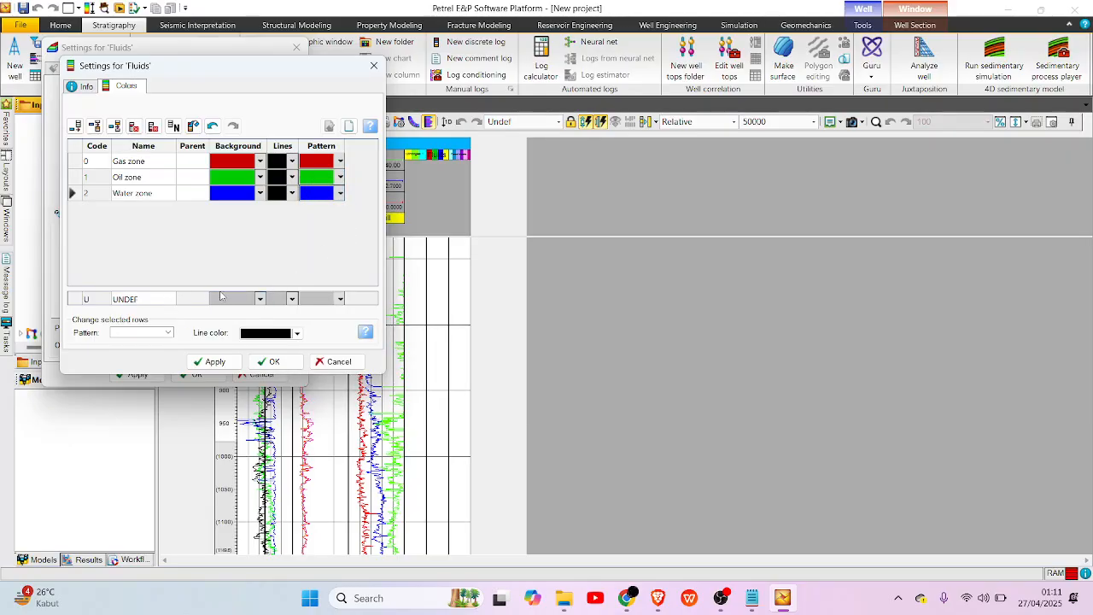
Set the Fluids table's UNDEF background and line colors to white, then apply the changes and close both Fluids settings dialogs.
click(246, 299)
click(245, 301)
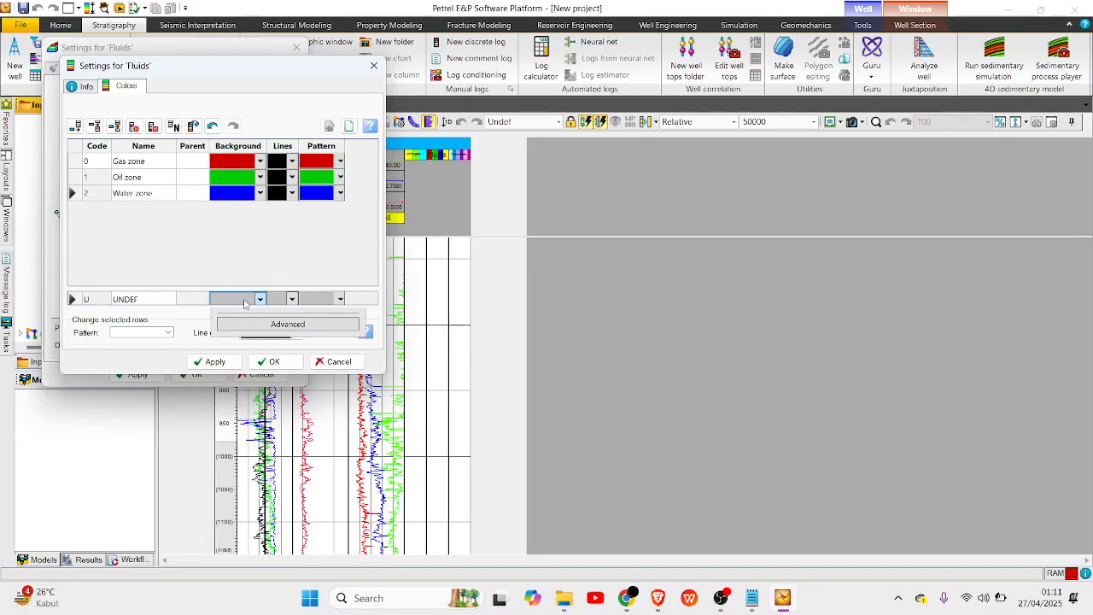
click(255, 298)
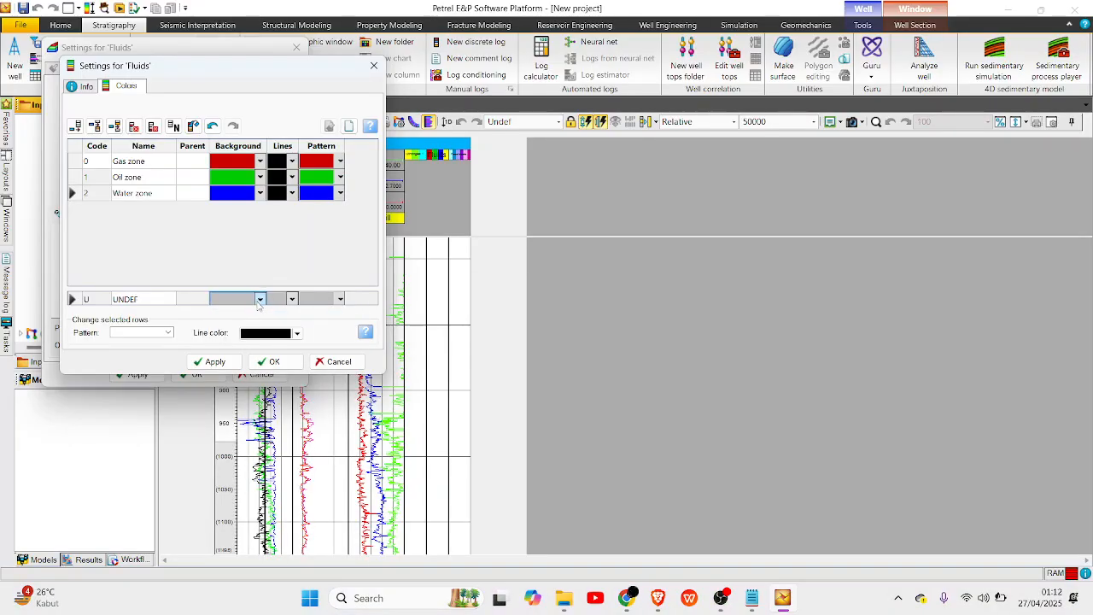
click(258, 301)
click(310, 527)
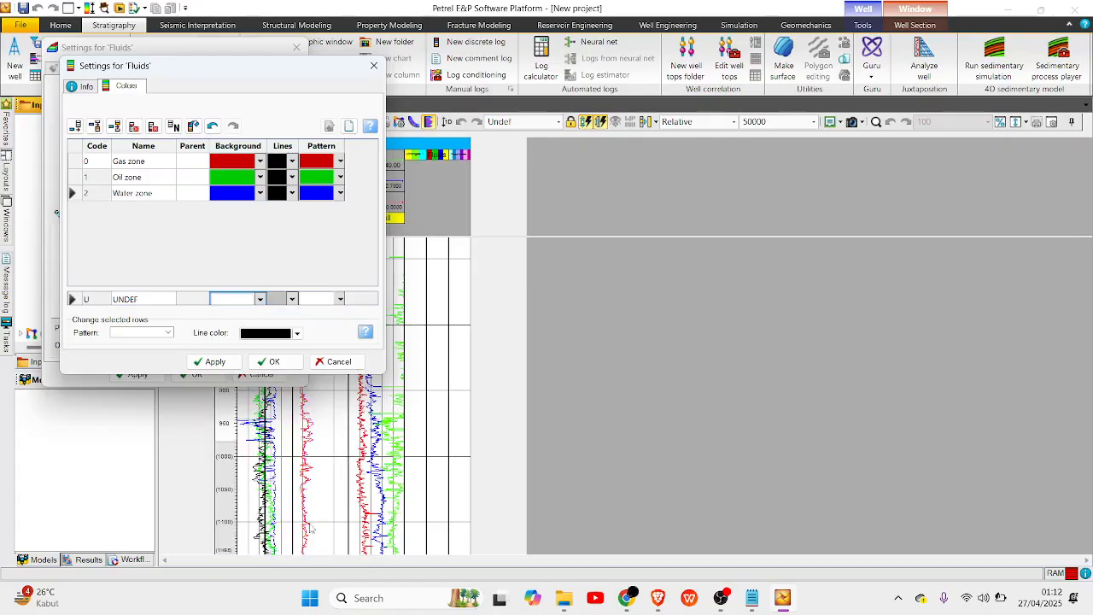
click(285, 304)
click(292, 299)
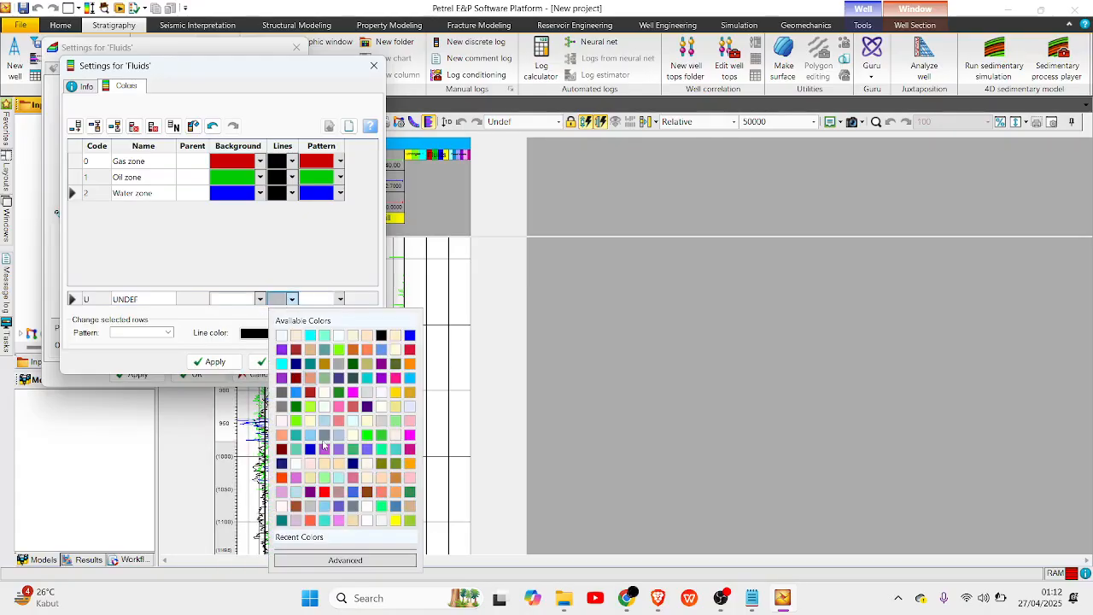
click(366, 527)
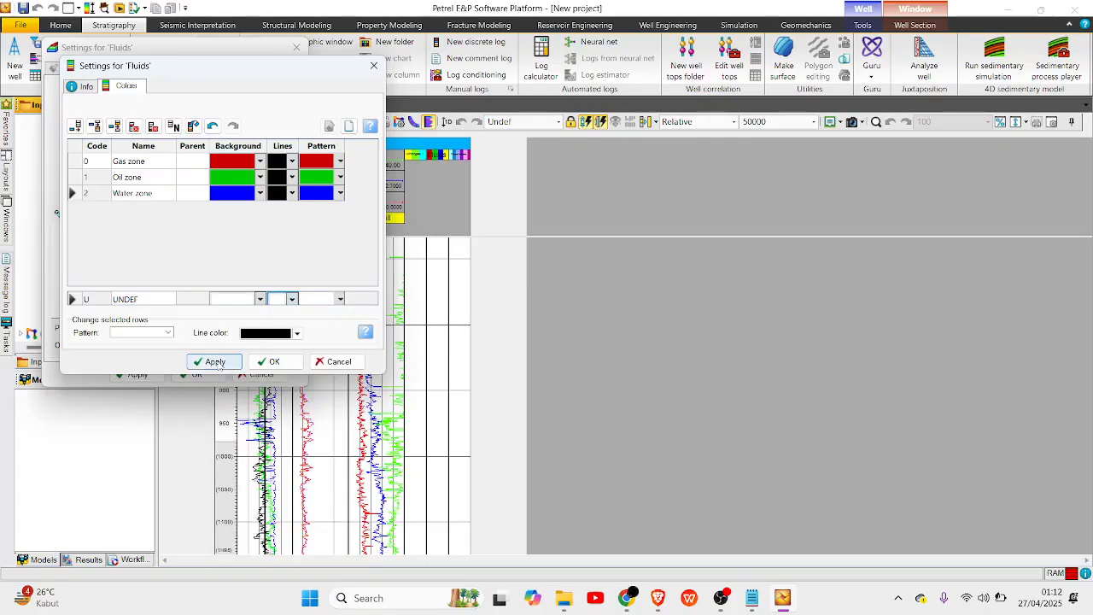
click(231, 362)
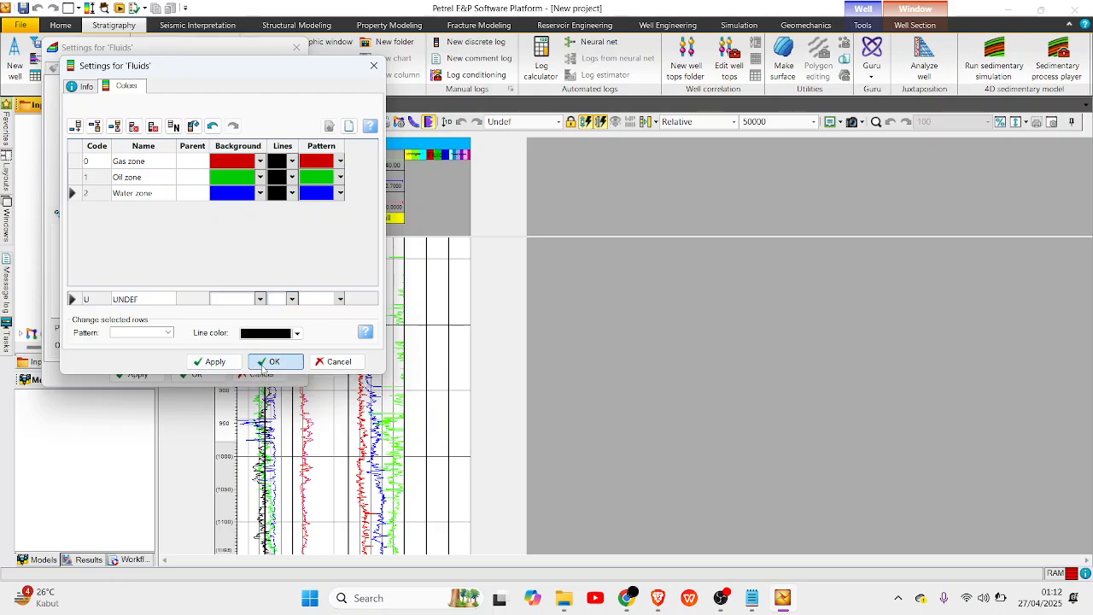
click(267, 362)
click(191, 374)
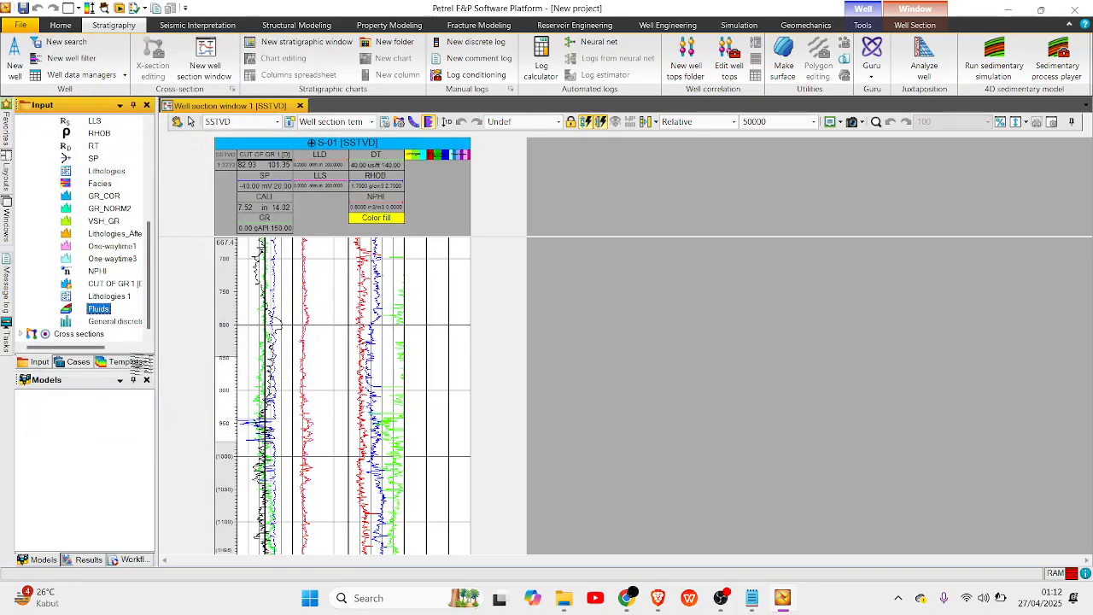
Open the global log settings of the General discrete log and rename the log to Prospect Zone.
click(115, 327)
right_click(116, 327)
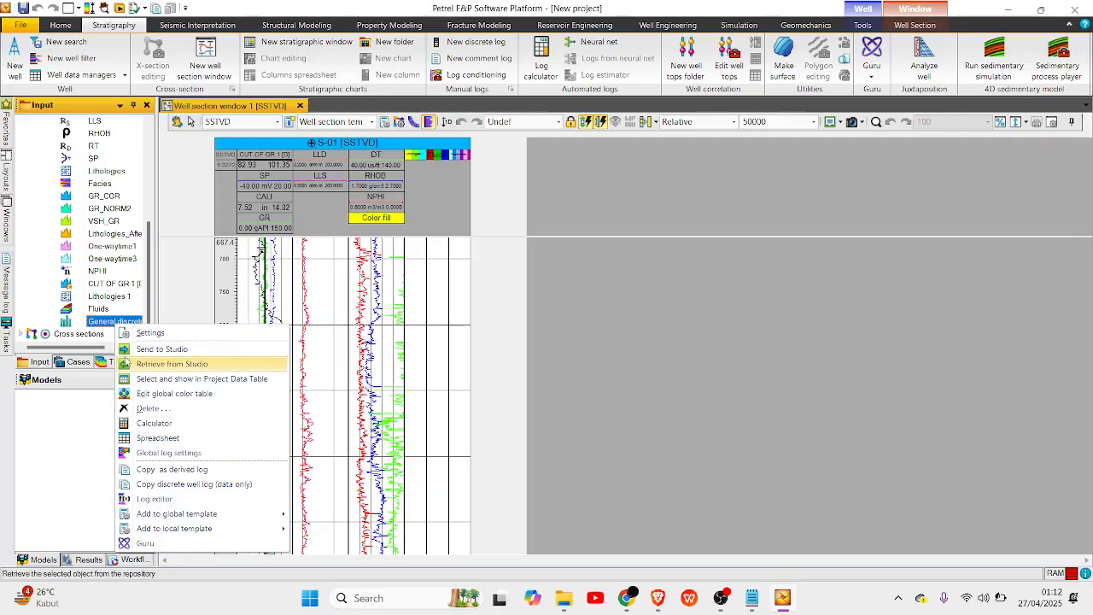
click(184, 452)
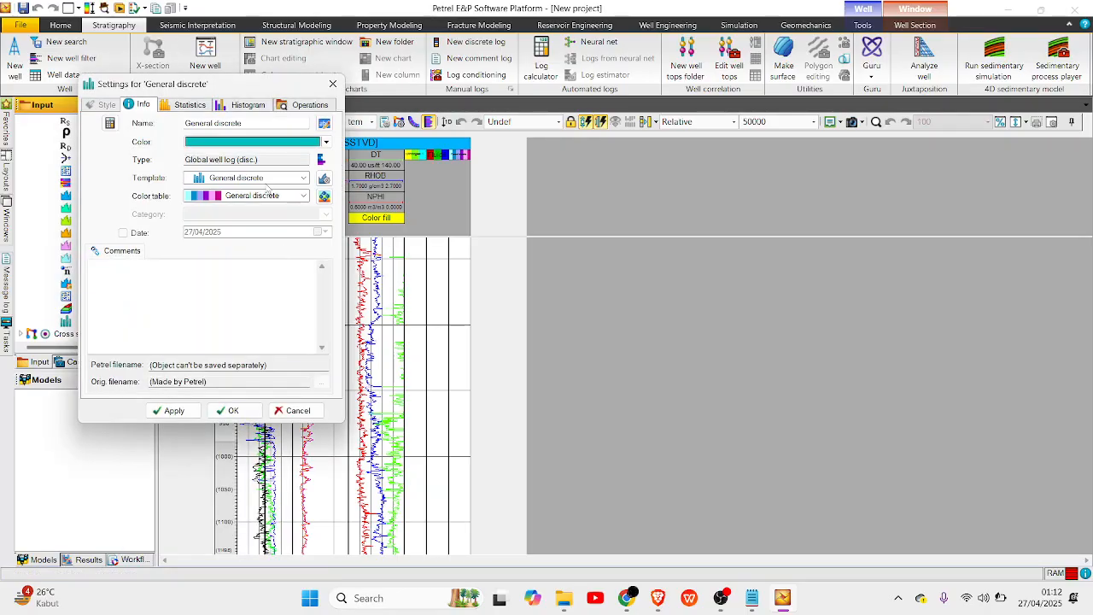
drag(253, 123, 175, 123)
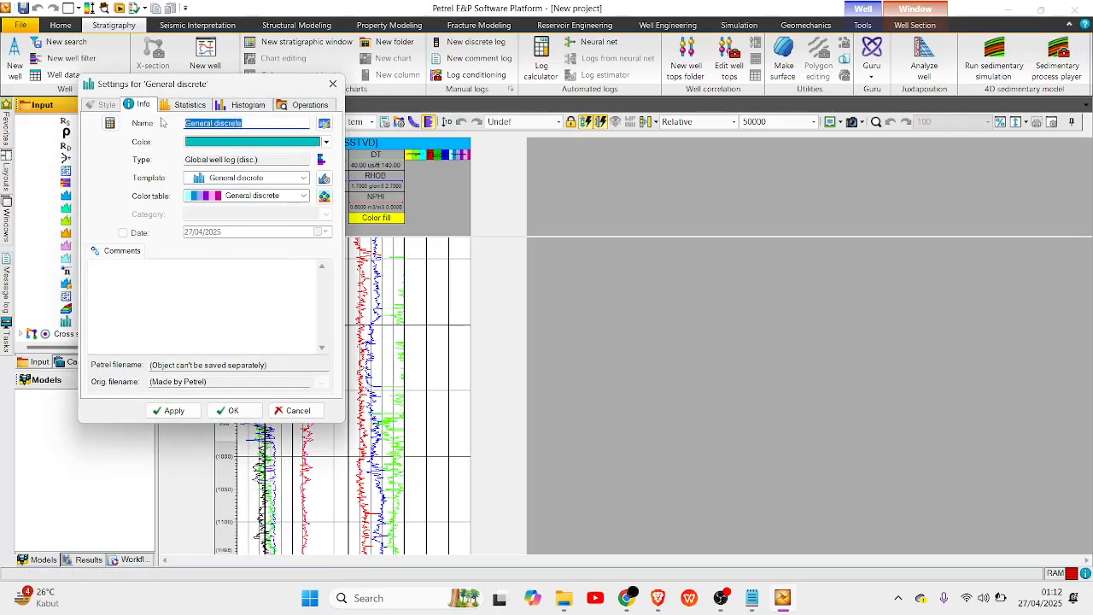
text(Prospect Zone)
Open the General discrete color table, delete all its existing rows and append one new row.
click(324, 197)
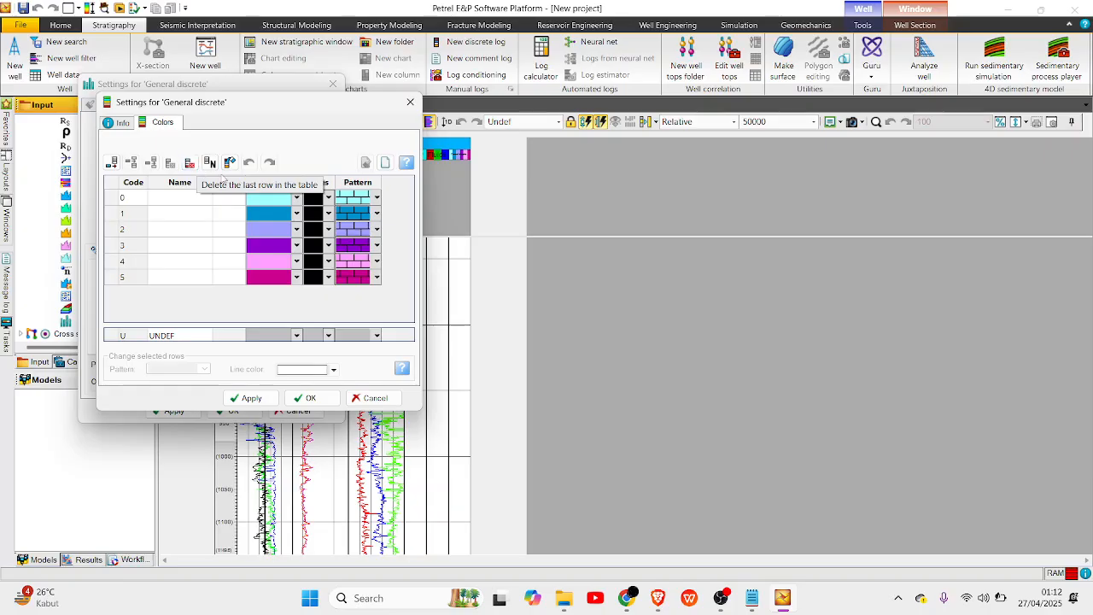
click(190, 162)
click(190, 162)
click(190, 162)
click(189, 163)
click(190, 163)
click(189, 162)
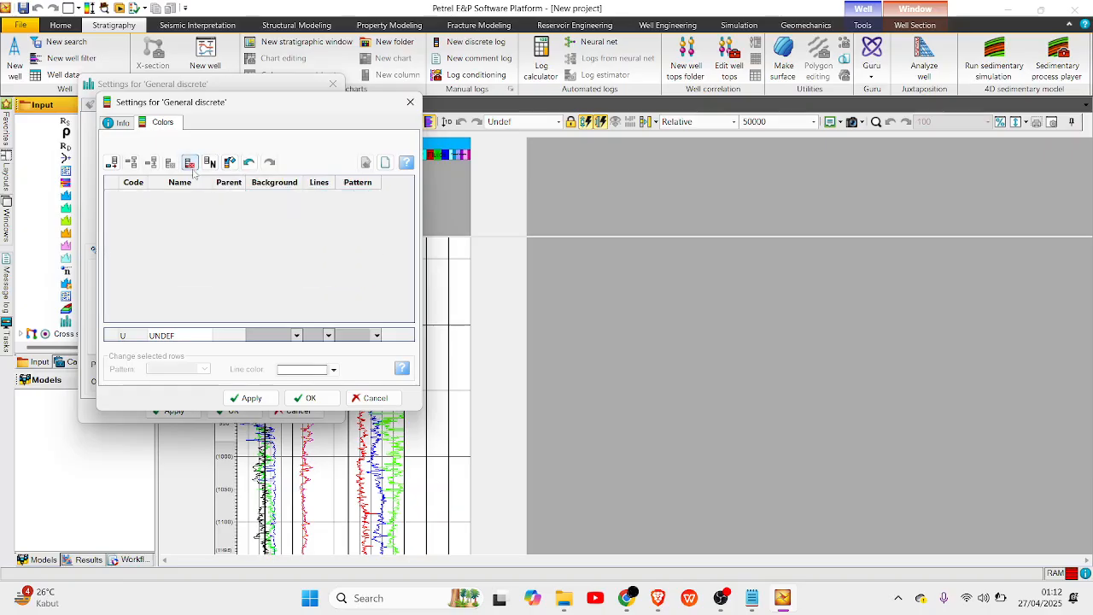
click(112, 162)
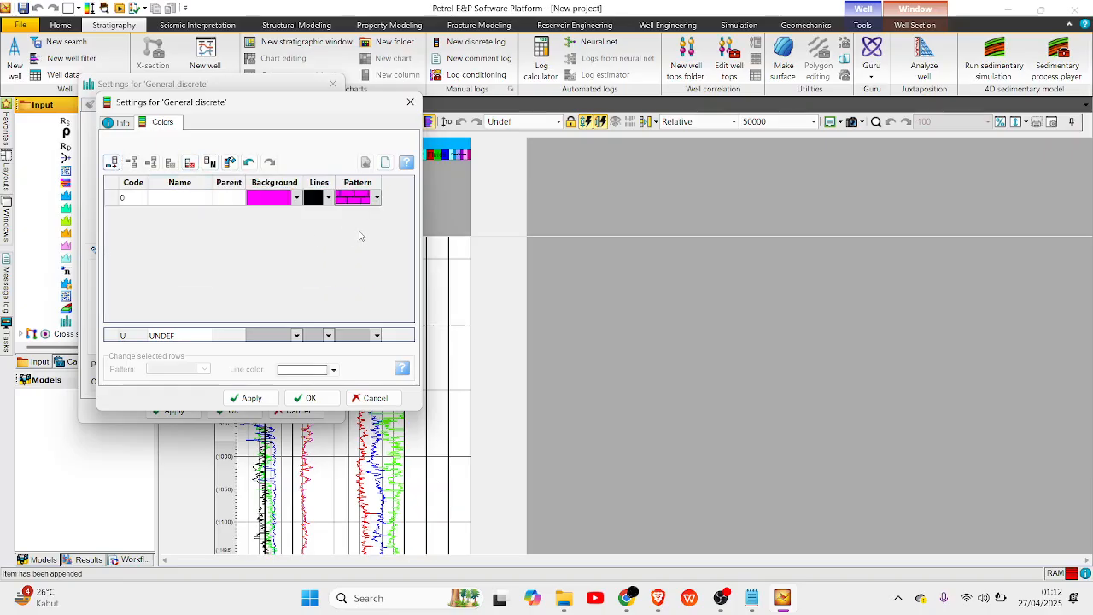
Set the code 0 row's background to cyan and its pattern to the blank pattern.
click(290, 201)
click(296, 198)
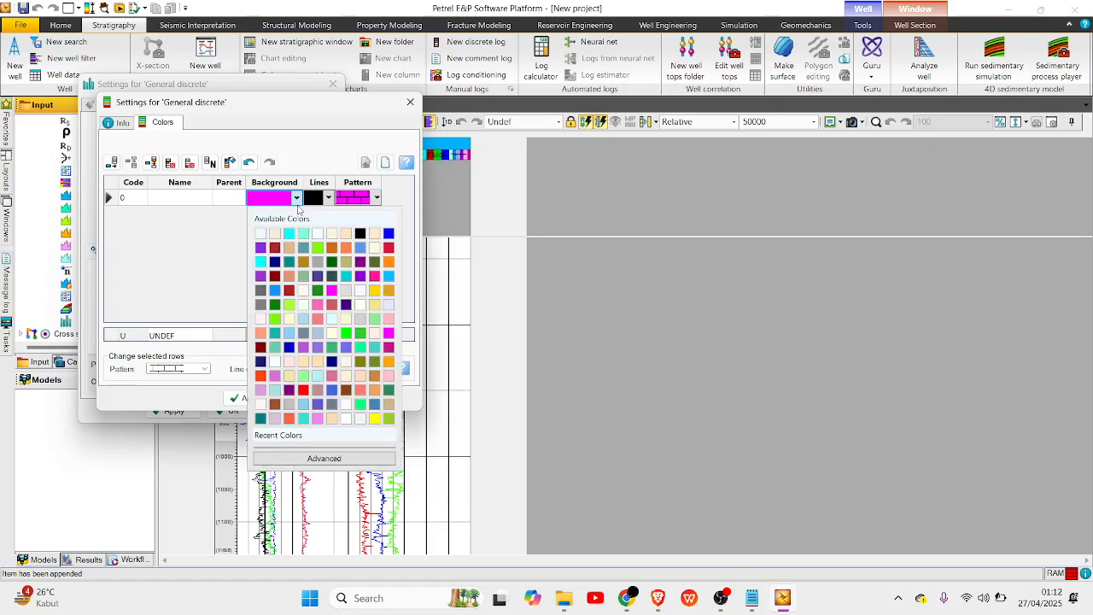
click(266, 262)
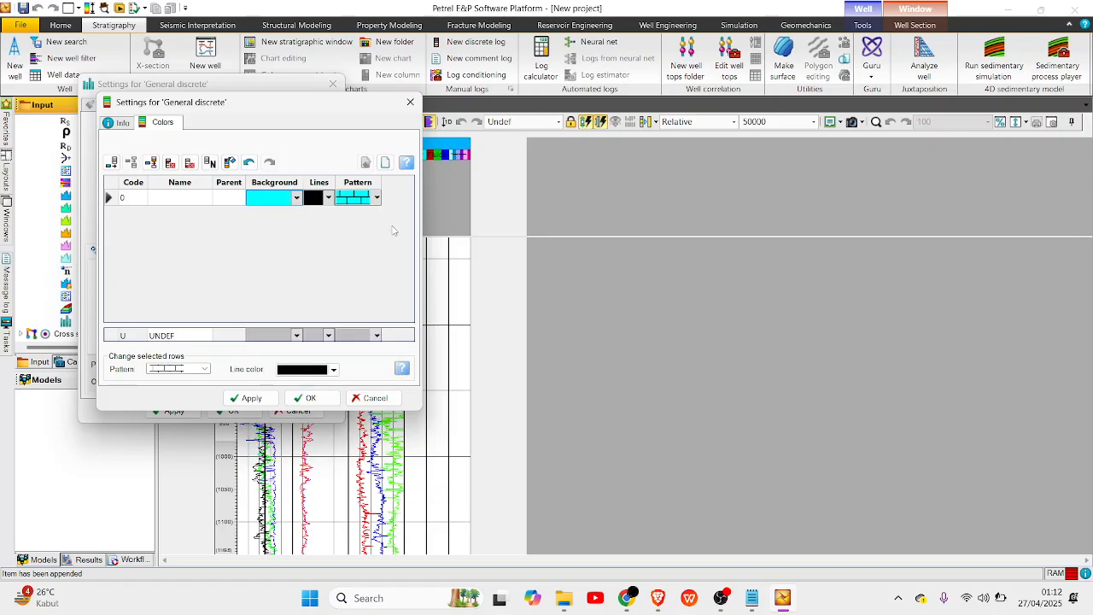
click(375, 198)
scroll(401, 239, up, 5)
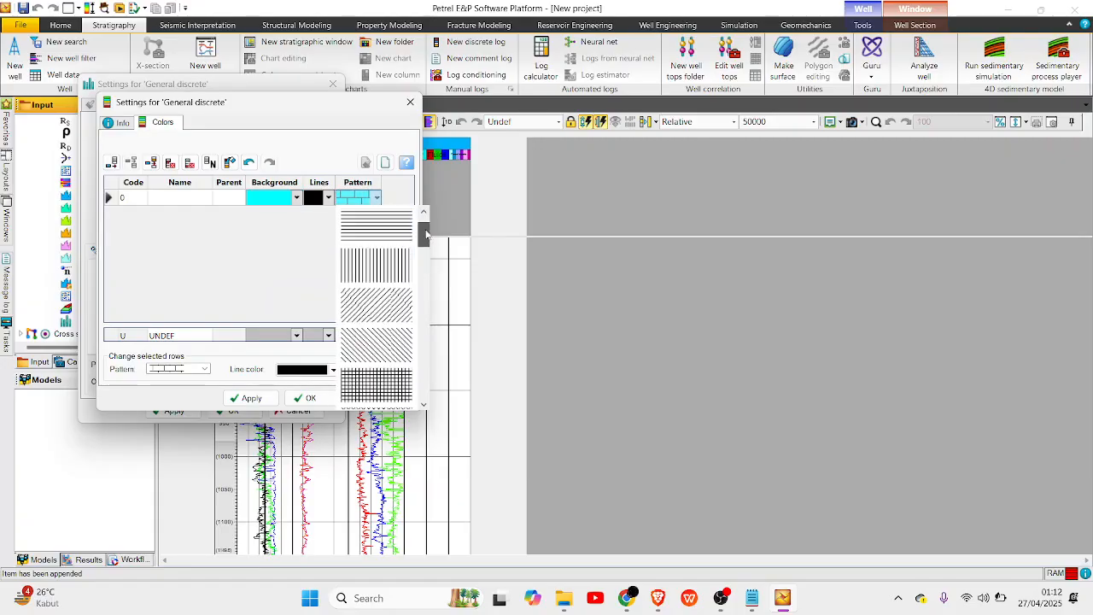
click(389, 229)
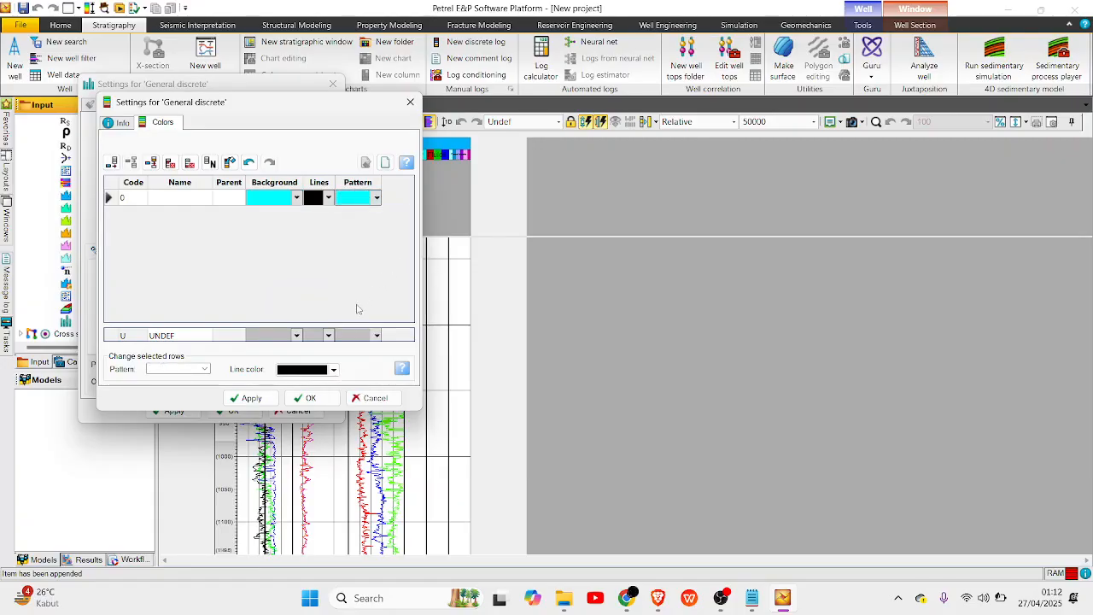
Set the General discrete table's UNDEF background and line colors to white, then apply the changes and close the color table.
click(296, 336)
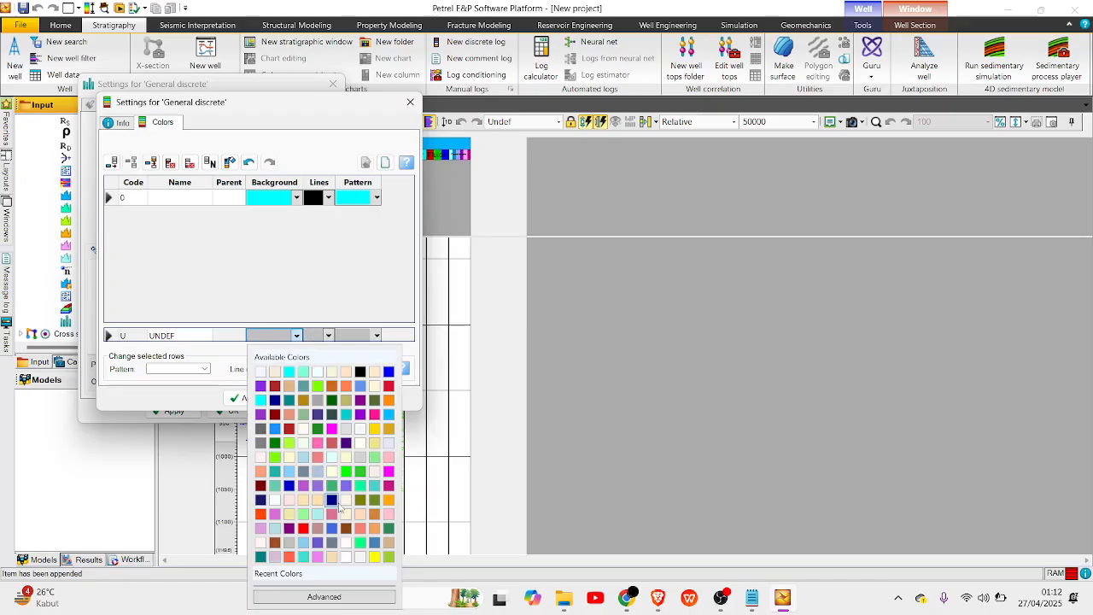
click(348, 560)
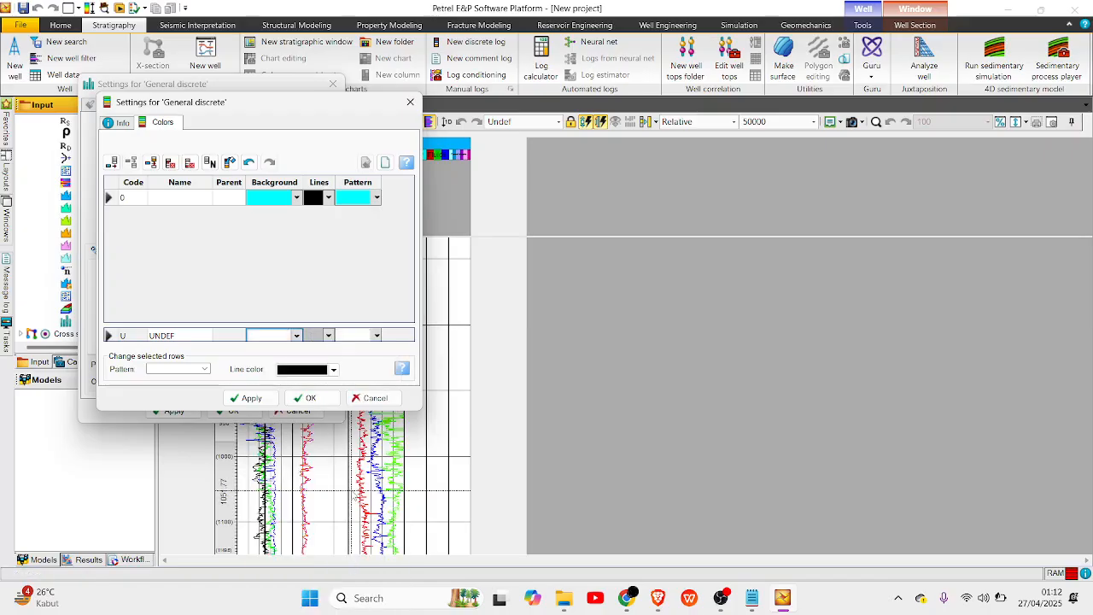
click(329, 336)
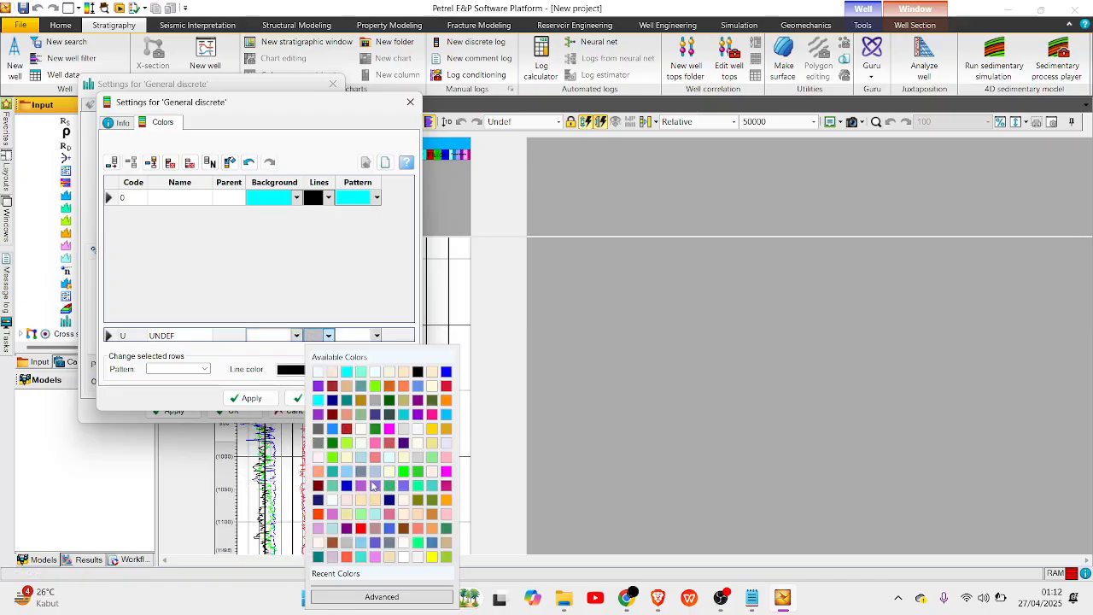
click(402, 557)
click(271, 397)
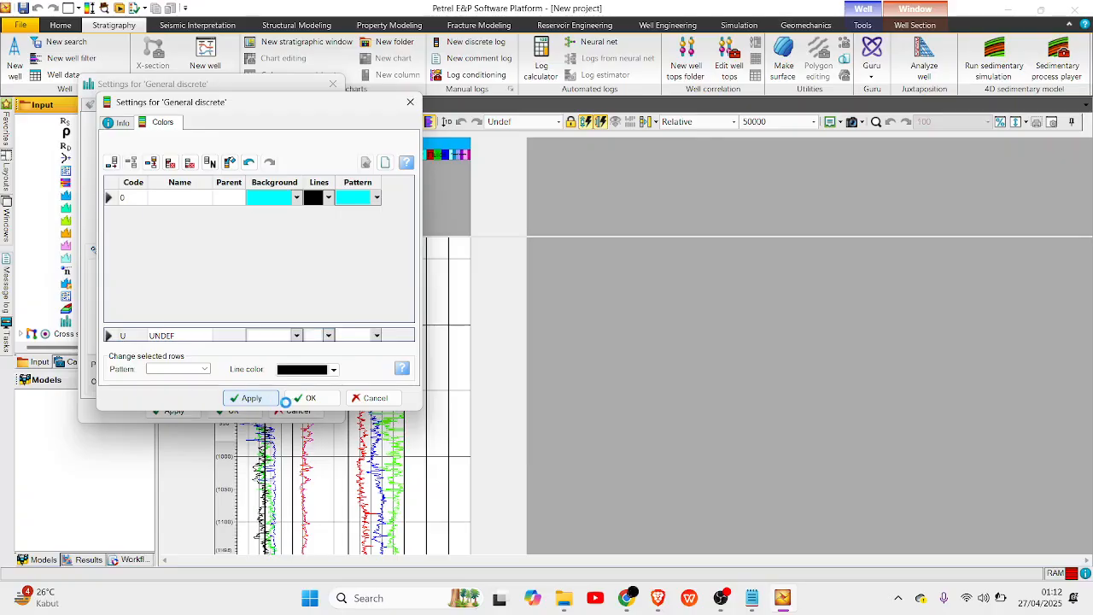
click(309, 402)
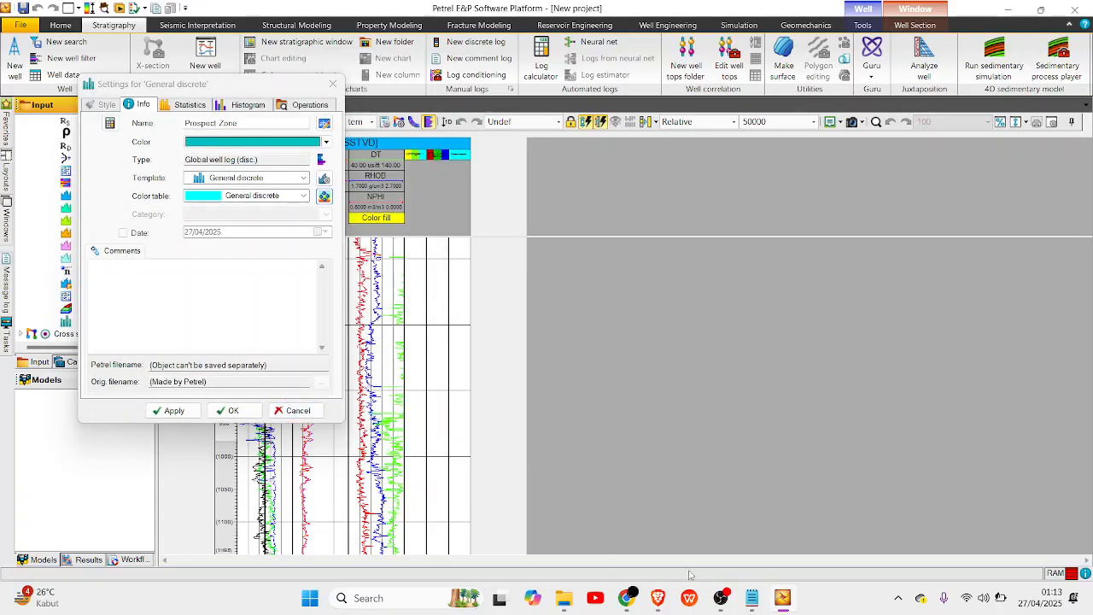
click(722, 588)
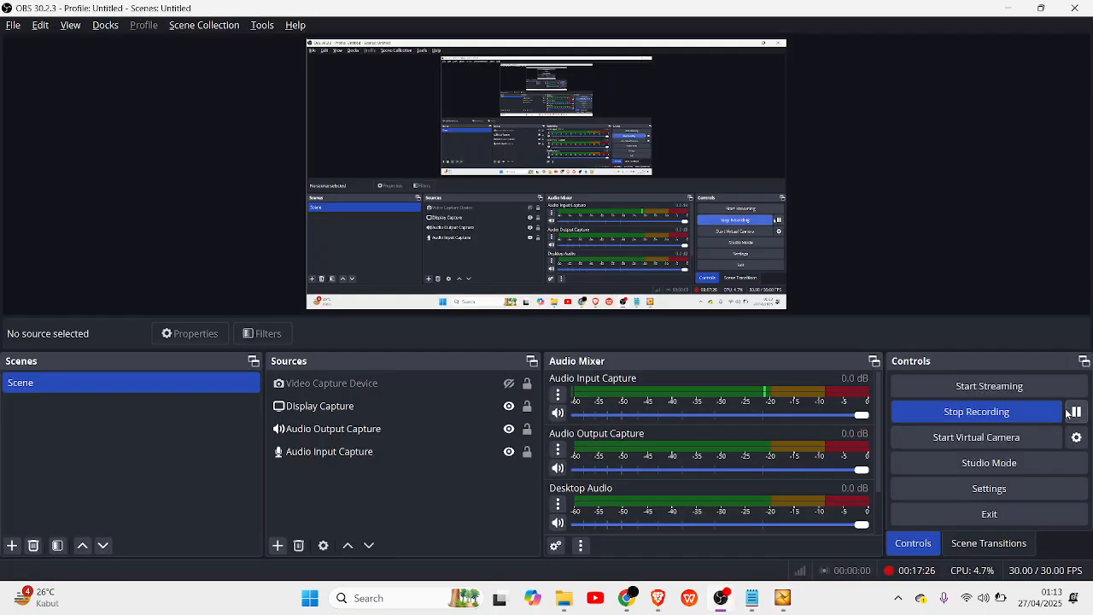
key(alt+Tab)
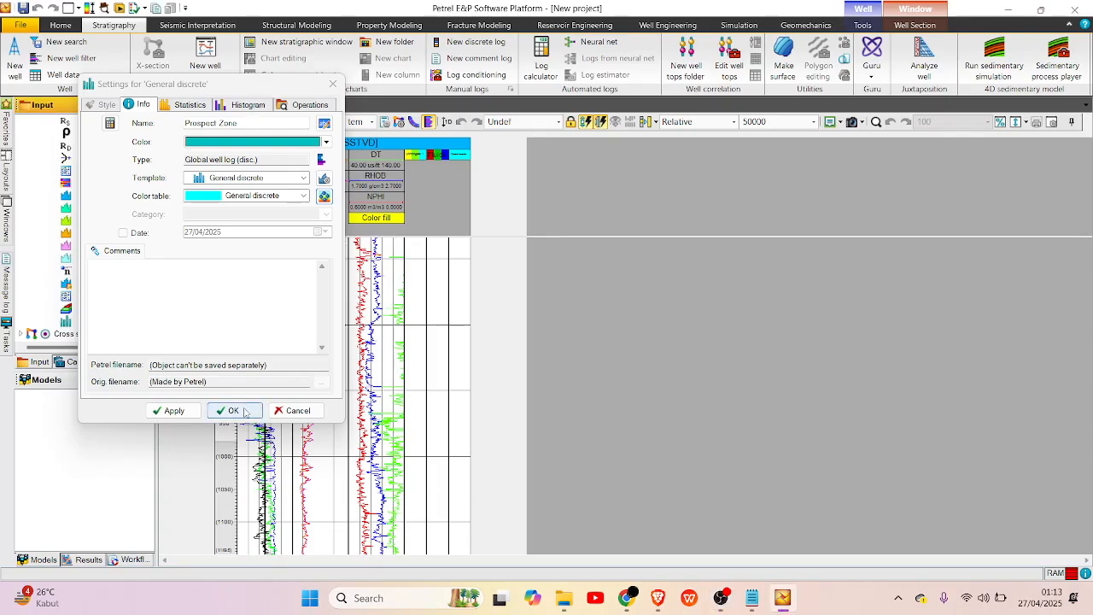
Confirm the global settings of the Prospect Zone log.
click(231, 407)
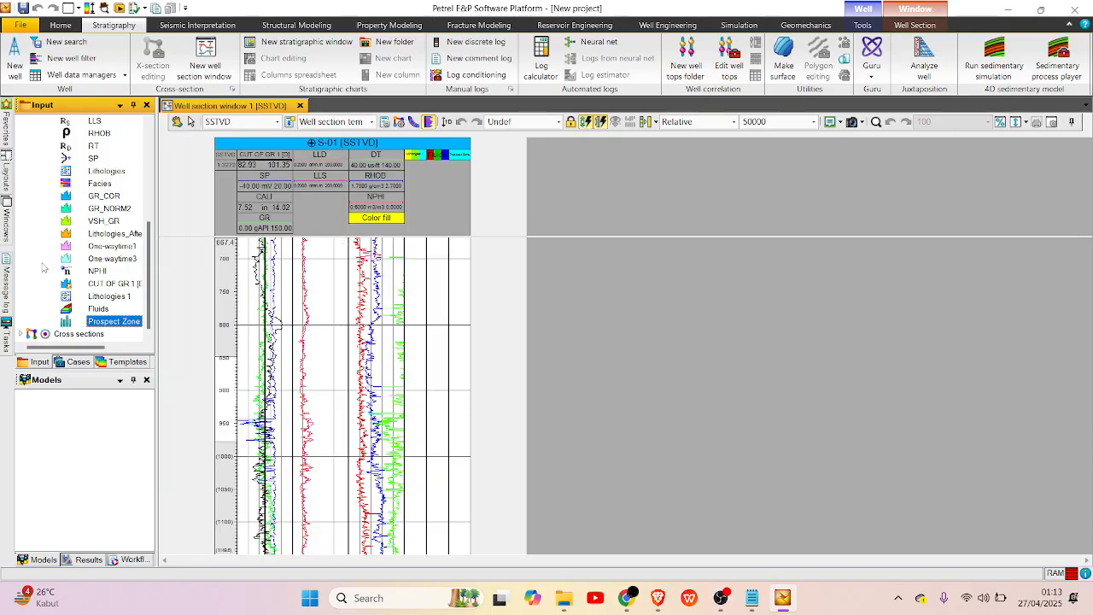
Paint a Sandstone interval in the lithology track of well S-01 from a depth of about 351 to 359.
scroll(62, 263, up, 1)
scroll(394, 367, up, 5)
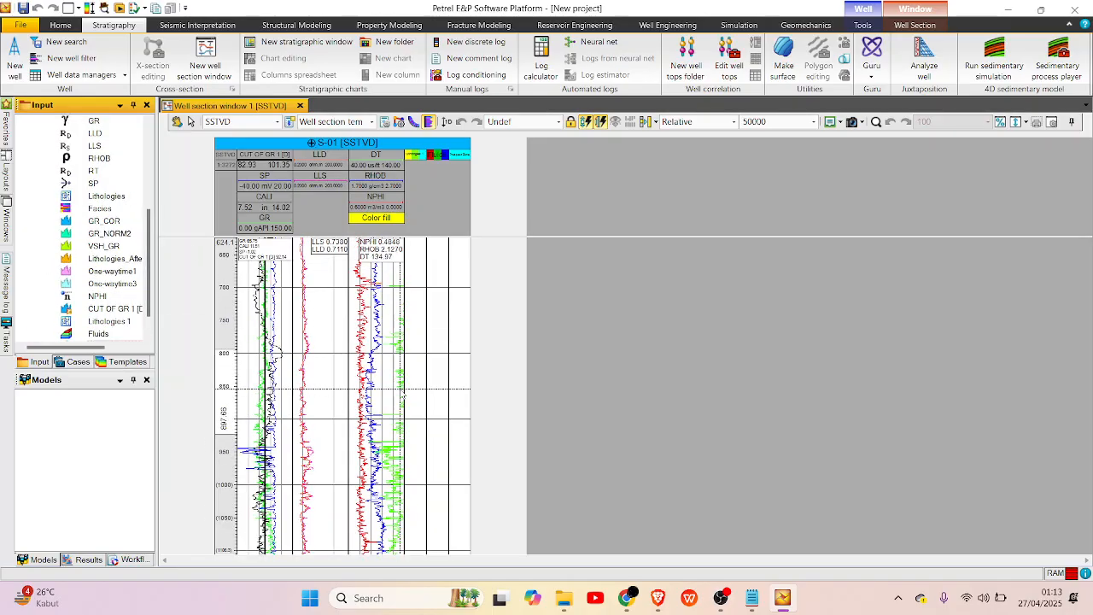
scroll(393, 367, up, 2)
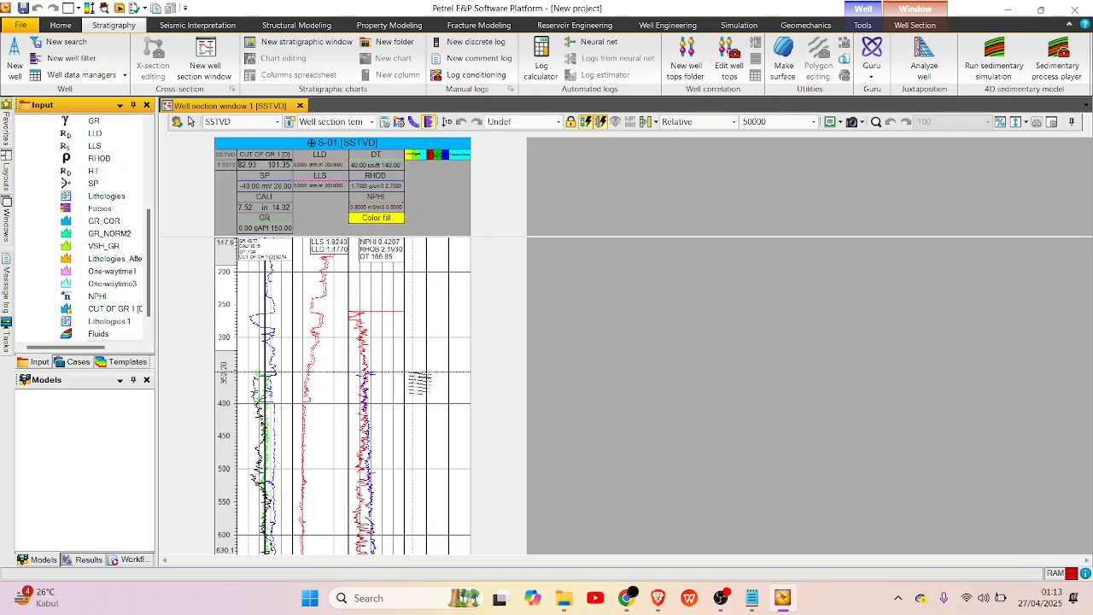
scroll(418, 378, up, 5)
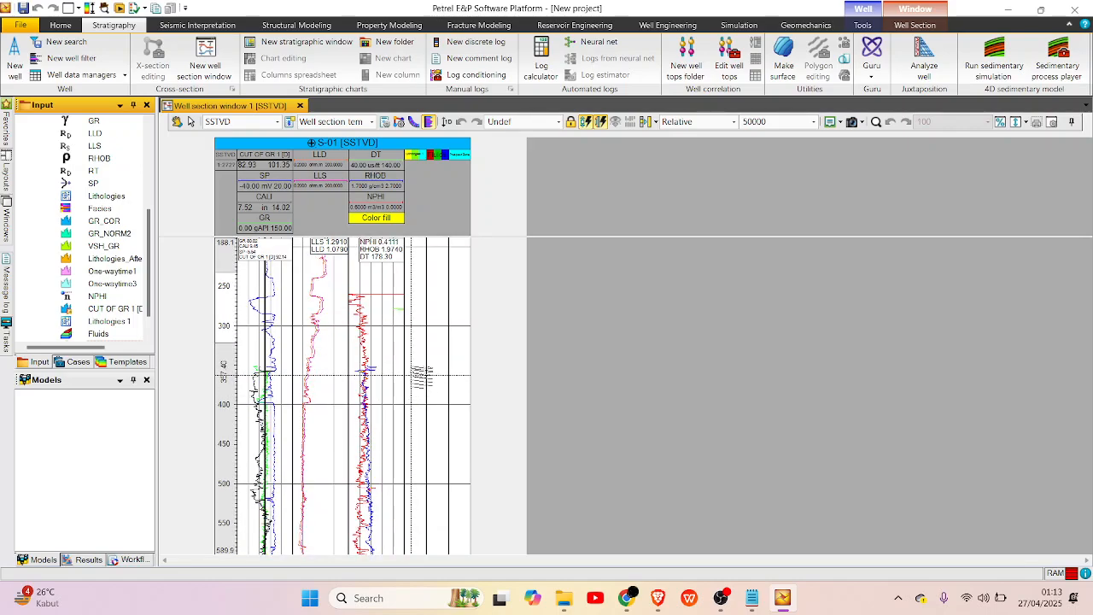
scroll(397, 318, up, 2)
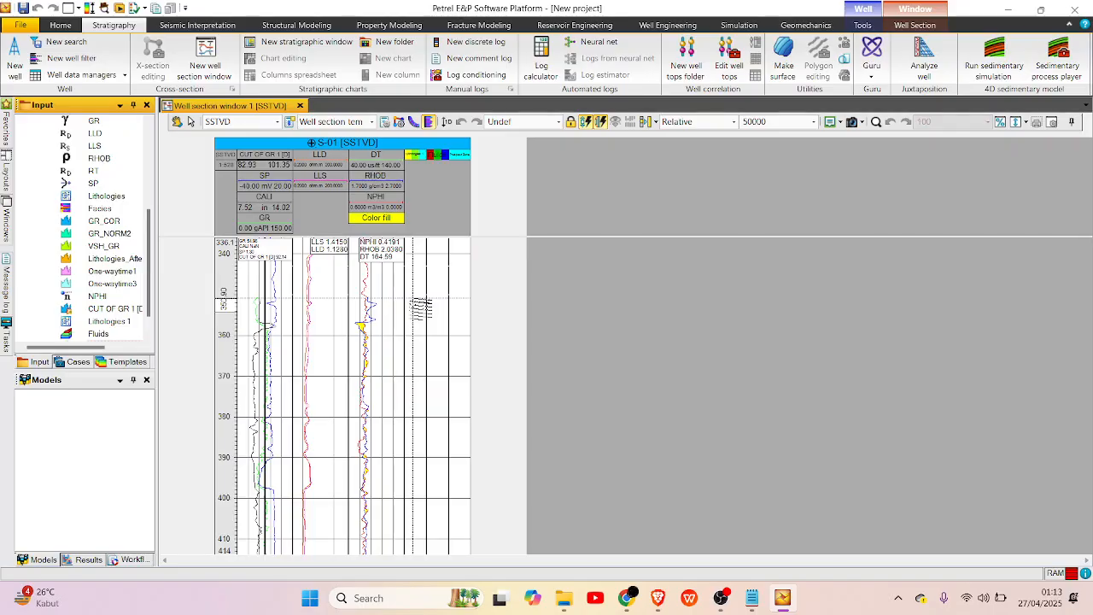
right_click(415, 302)
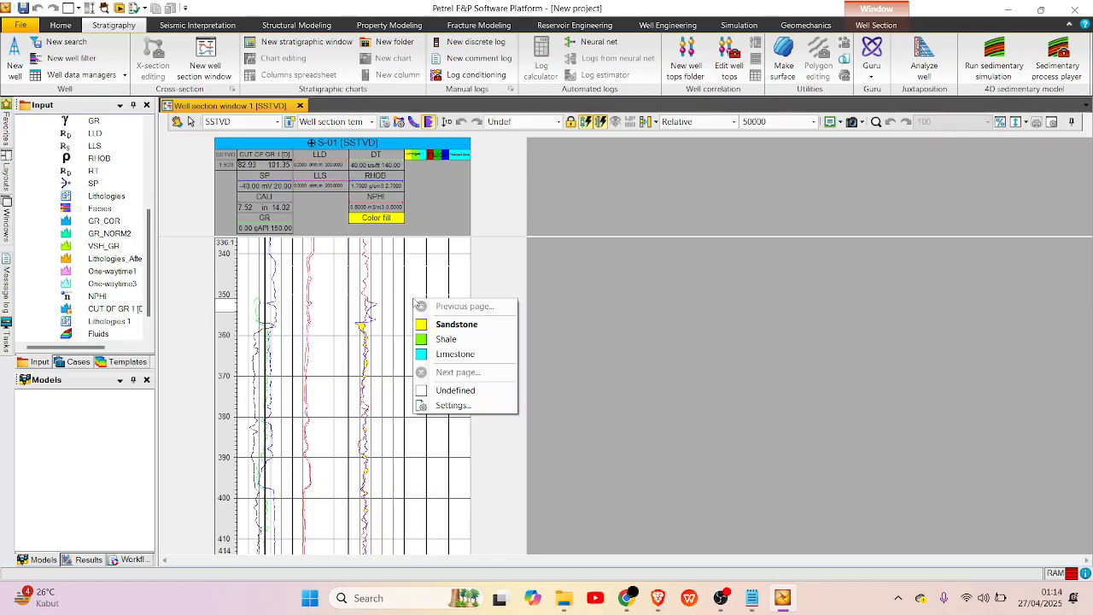
click(456, 325)
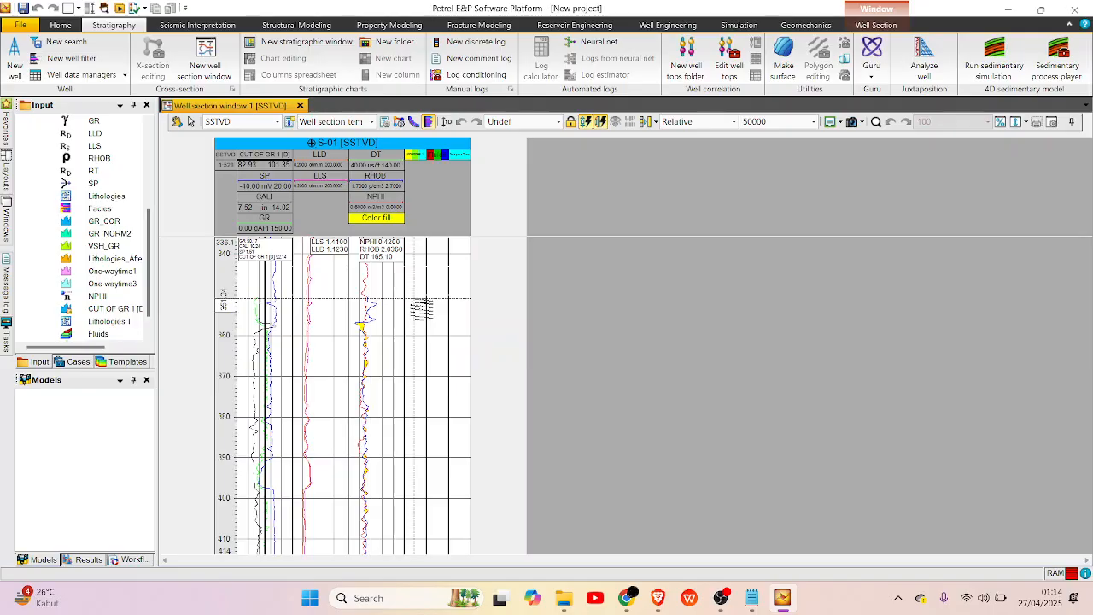
drag(414, 299, 415, 329)
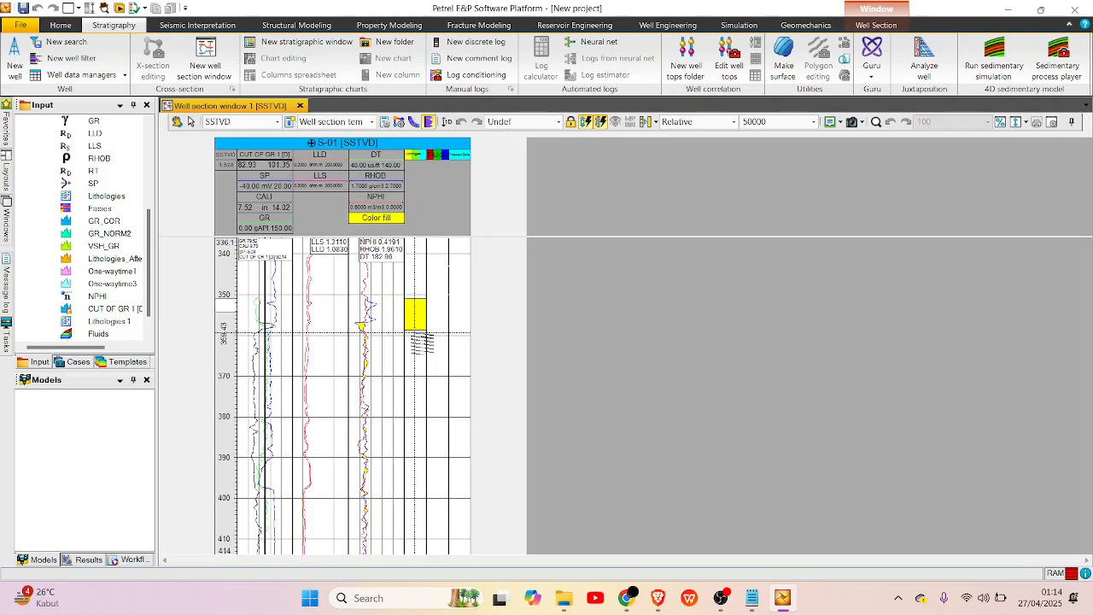
Paint a Shale interval directly below the sandstone in the lithology track, down to a depth of about 380.
right_click(415, 336)
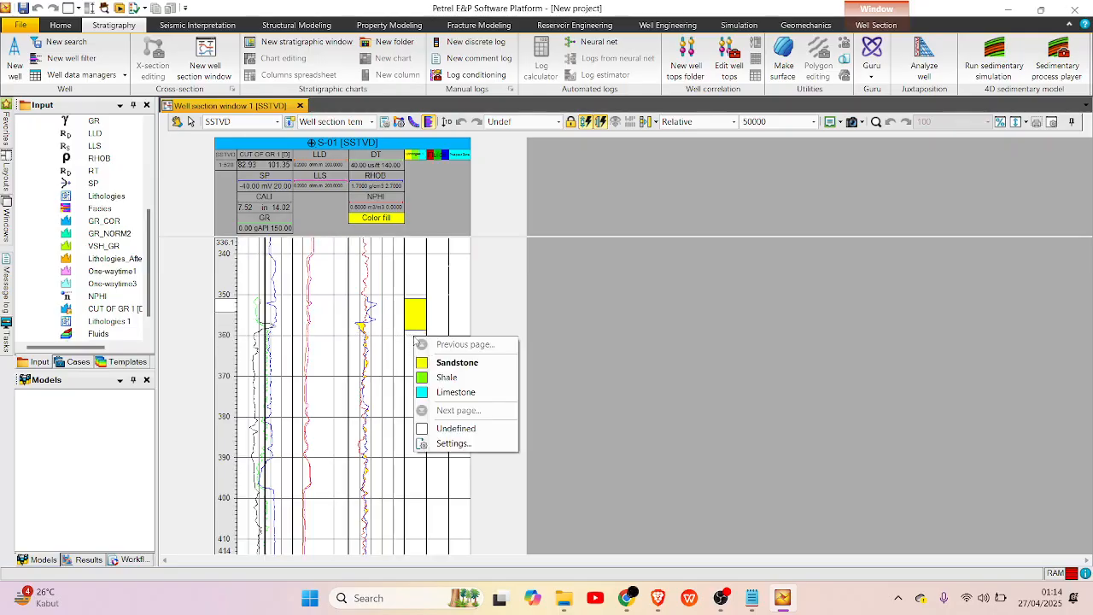
click(422, 376)
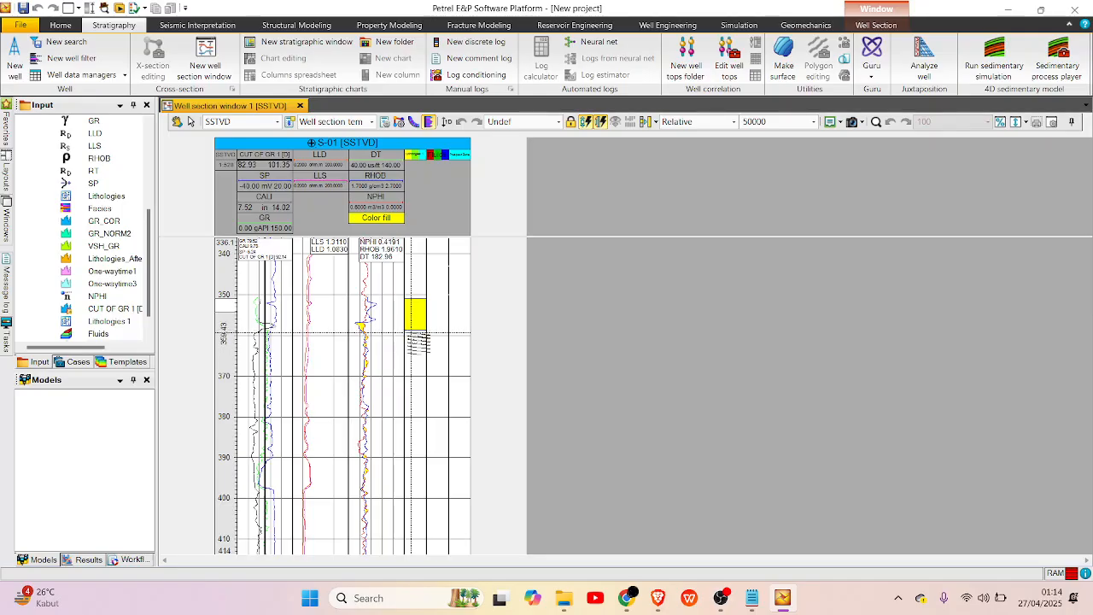
drag(415, 333, 418, 416)
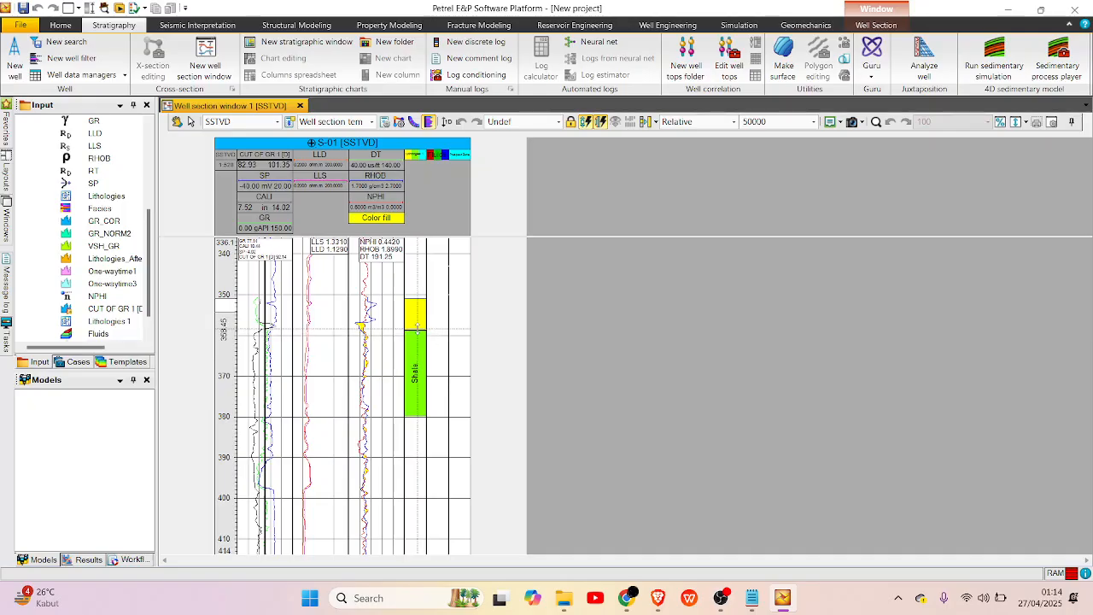
Paint Gas zone intervals in S-01's Fluids track at depths of about 357–363, 366–370, 382–384 and 389–390.
scroll(418, 350, down, 3)
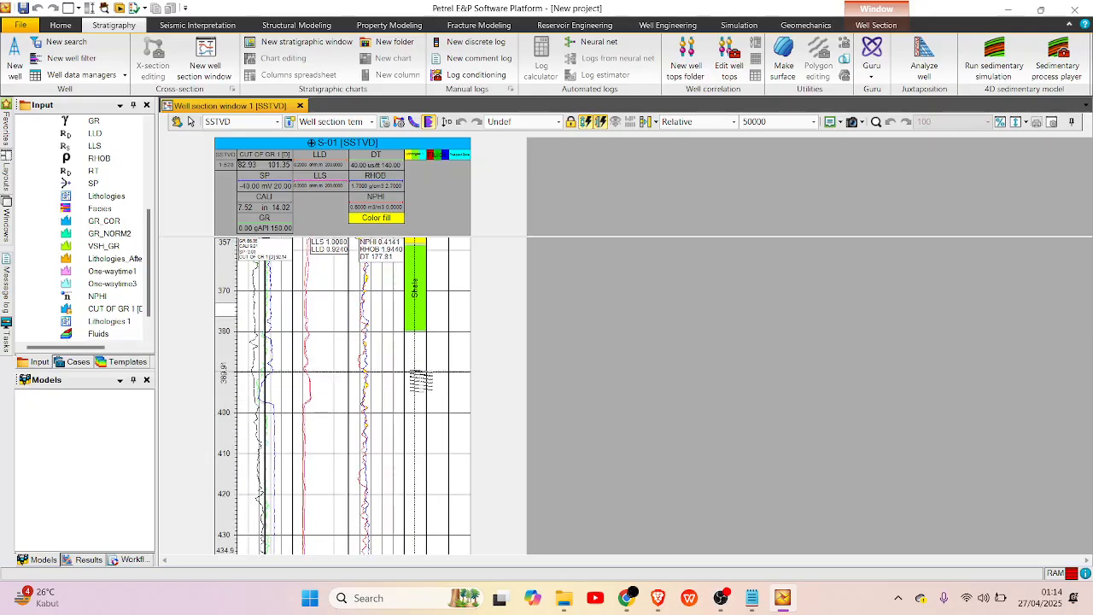
scroll(401, 425, up, 4)
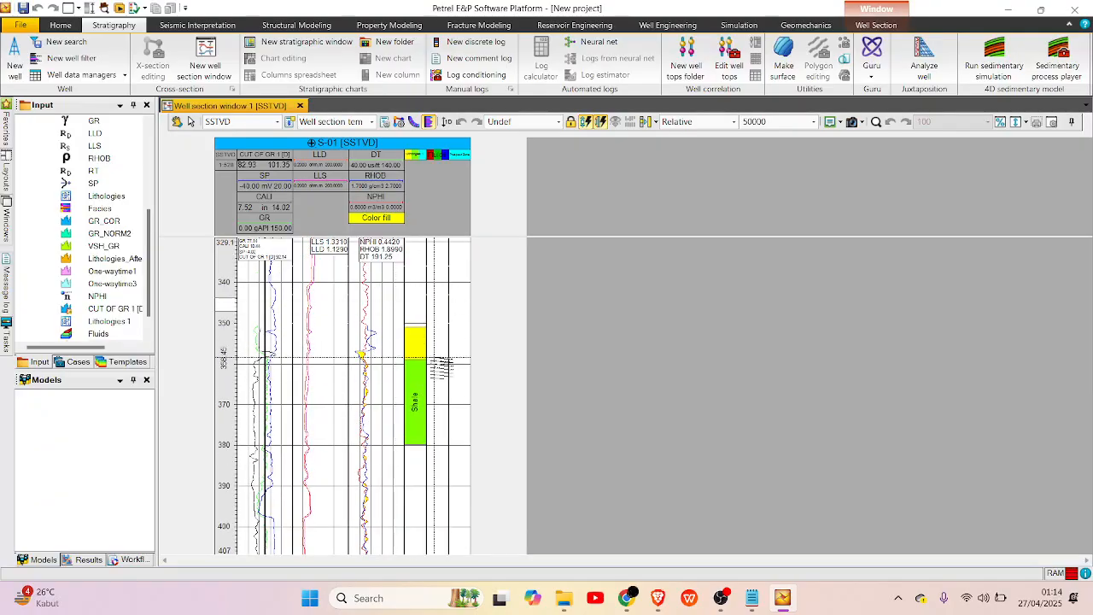
right_click(441, 363)
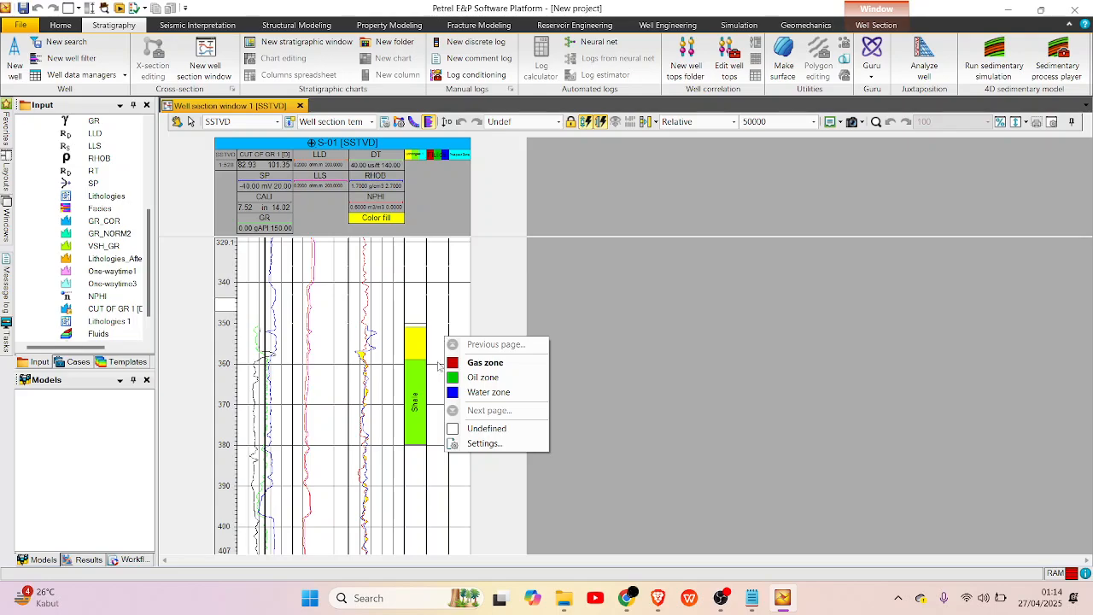
right_click(438, 364)
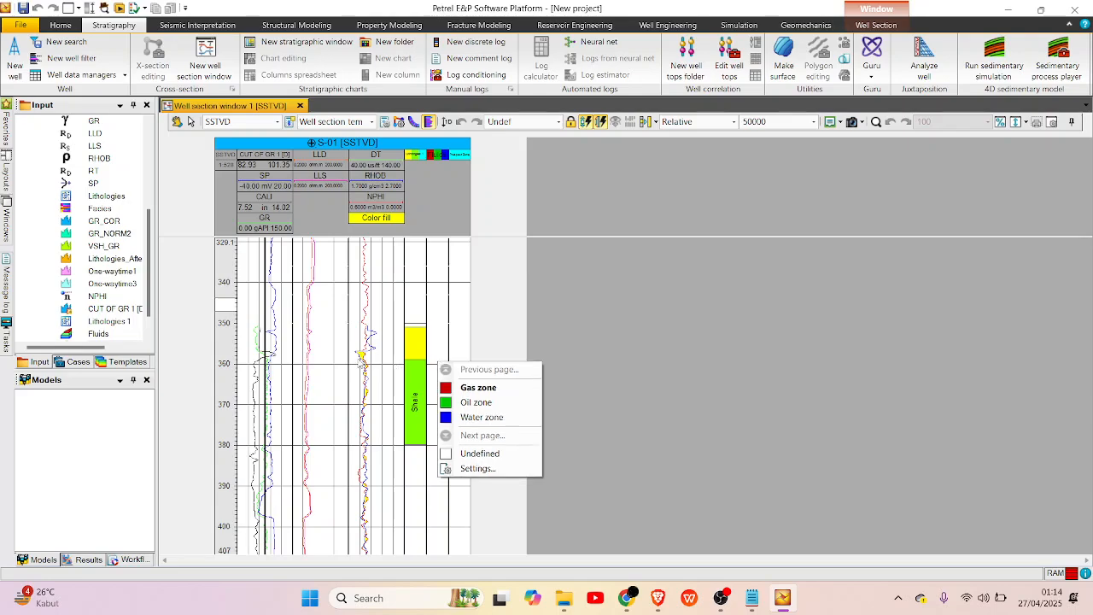
scroll(438, 359, up, 1)
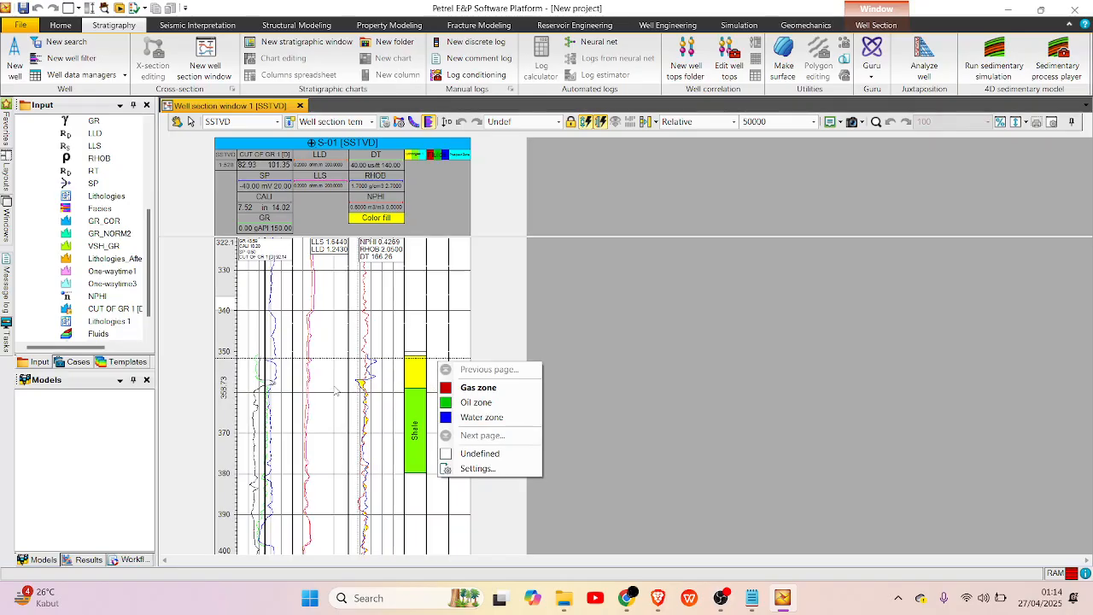
scroll(335, 391, down, 4)
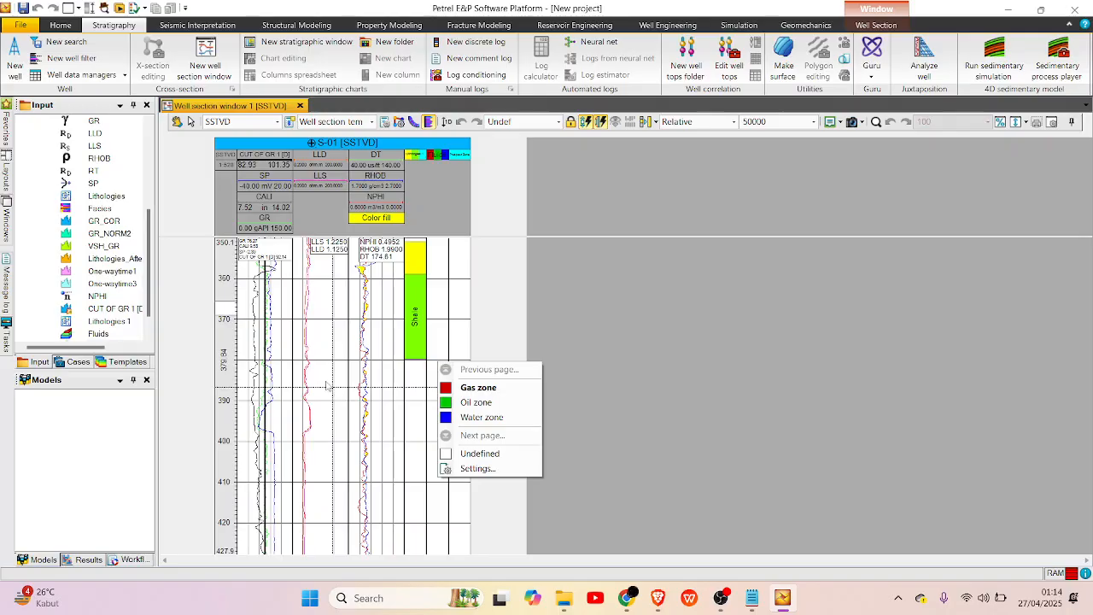
scroll(328, 386, up, 2)
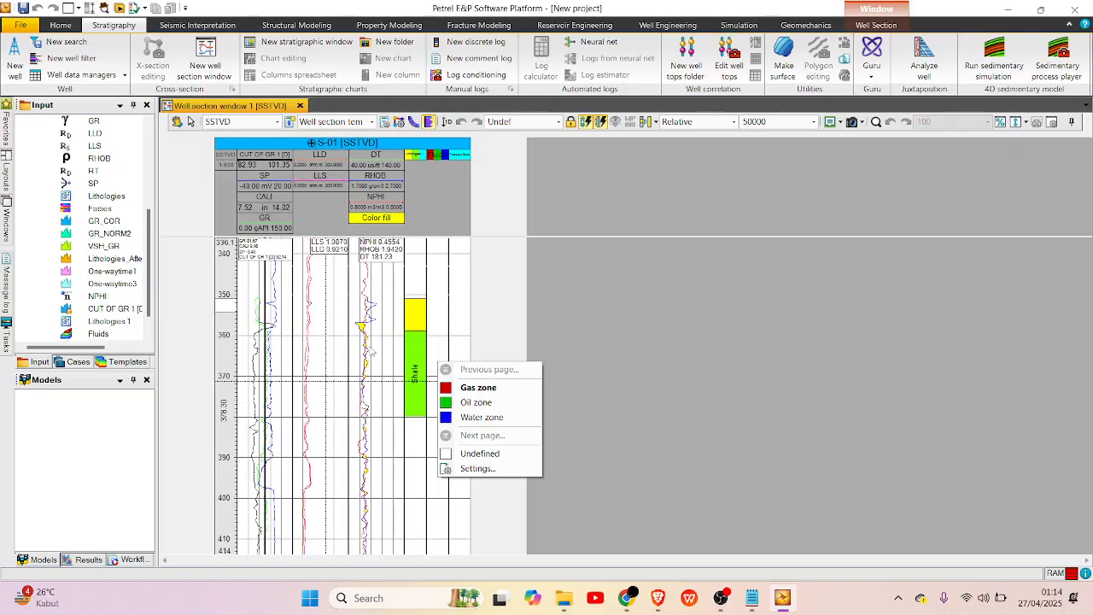
click(440, 330)
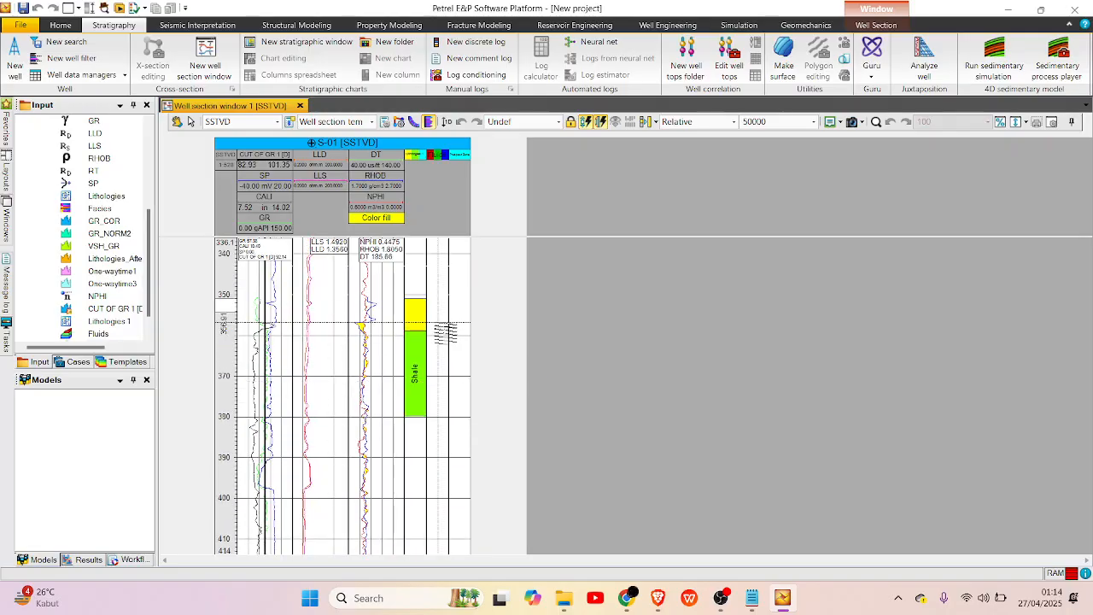
drag(435, 323, 435, 376)
drag(435, 425, 439, 458)
Paint an Oil zone interval from about 396 to 406 and a Water zone interval from about 411 to 419 in the Fluids track.
scroll(444, 465, down, 5)
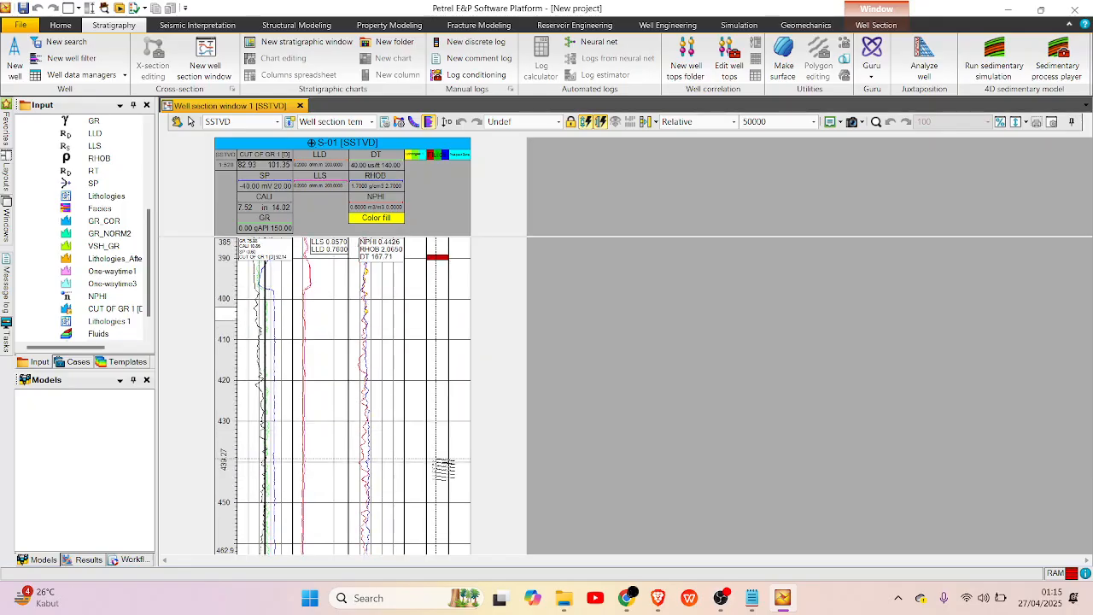
scroll(444, 465, up, 2)
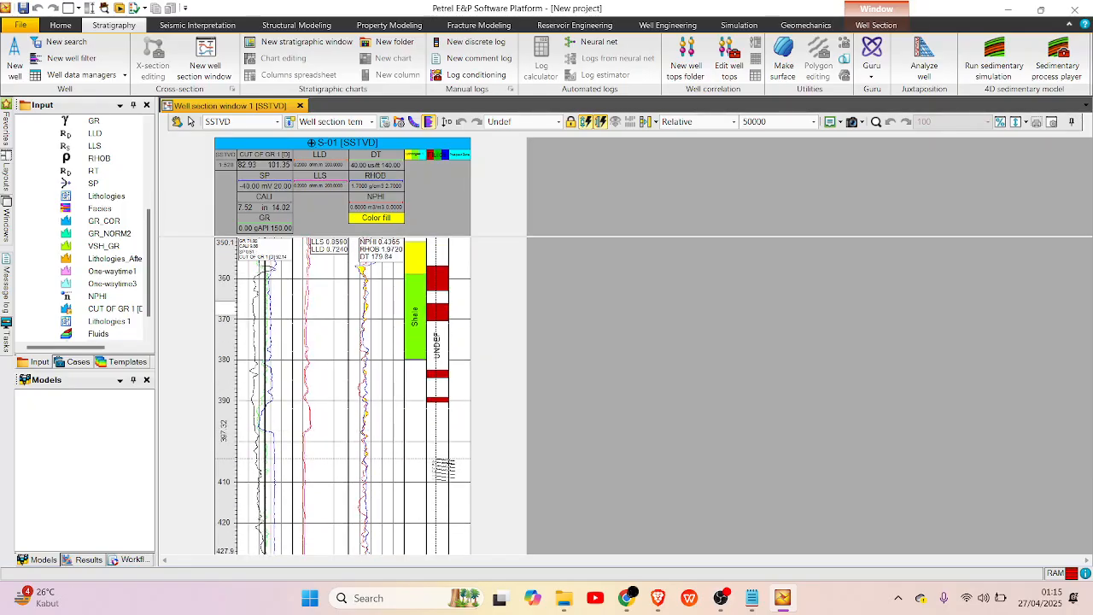
right_click(446, 413)
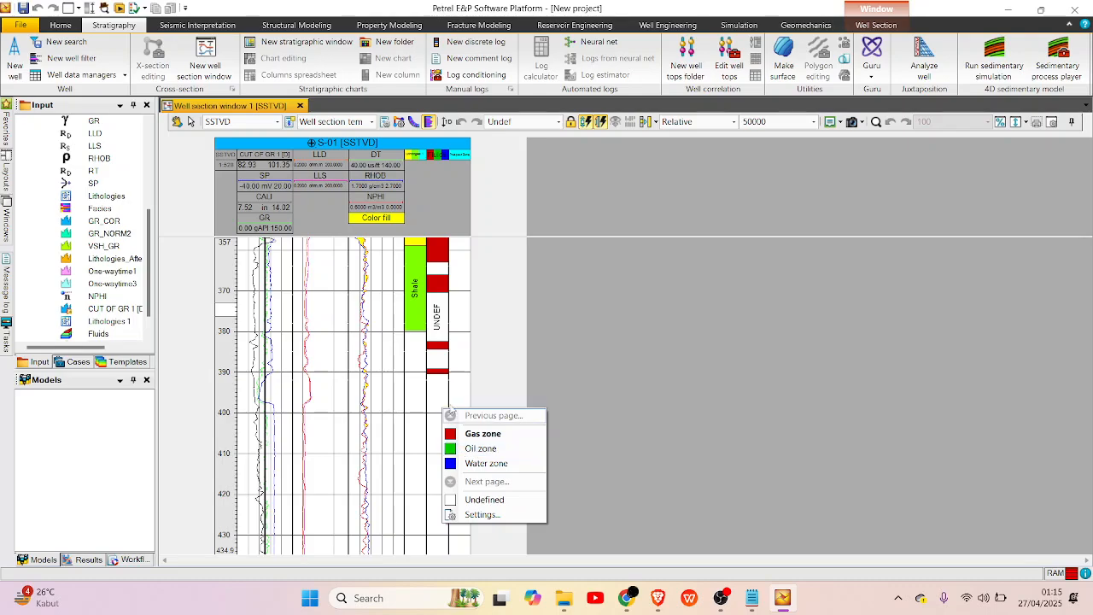
click(478, 448)
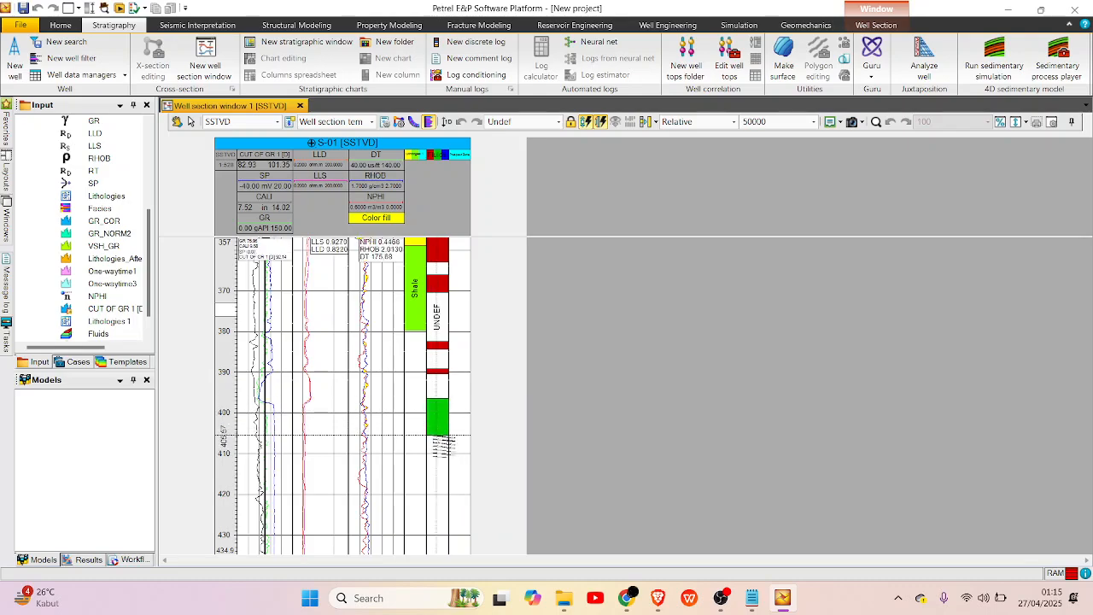
right_click(442, 421)
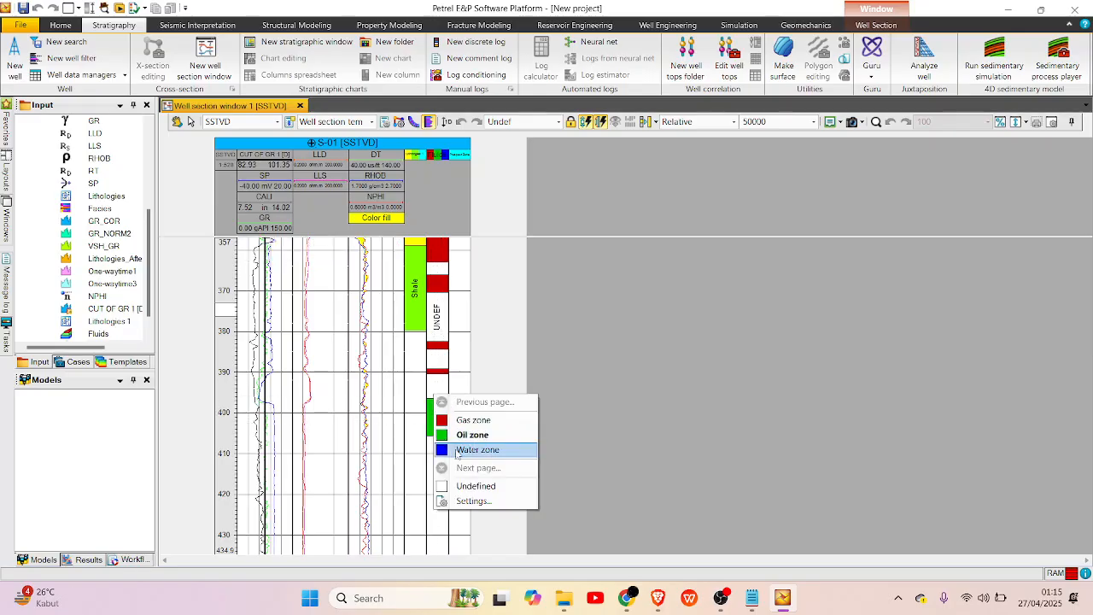
click(457, 450)
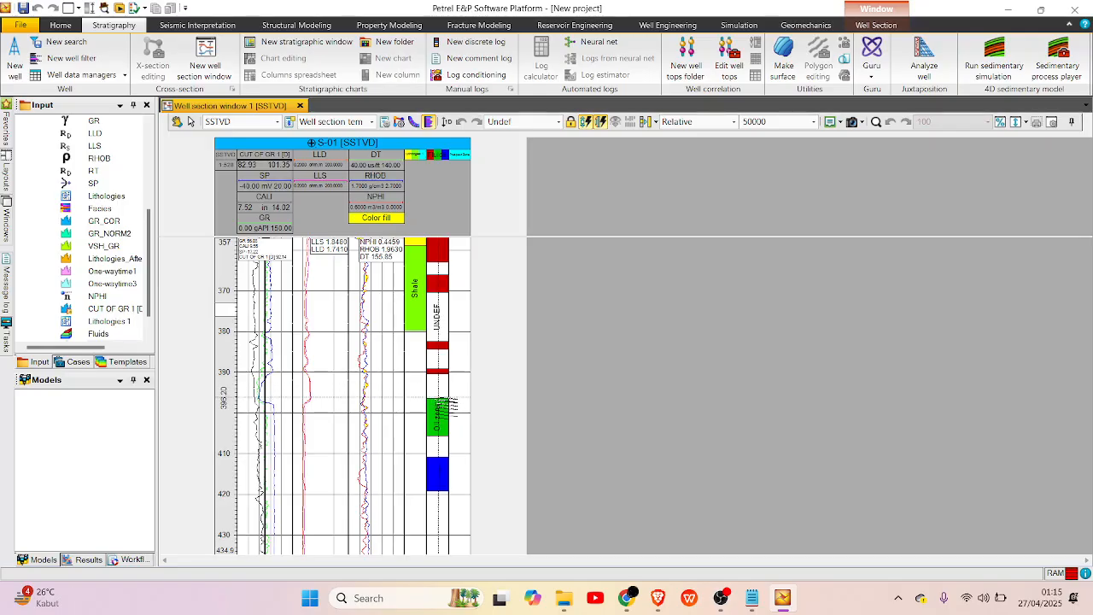
Erase the oil and water intervals from the Fluids track by painting over them as Undefined.
drag(438, 398, 437, 439)
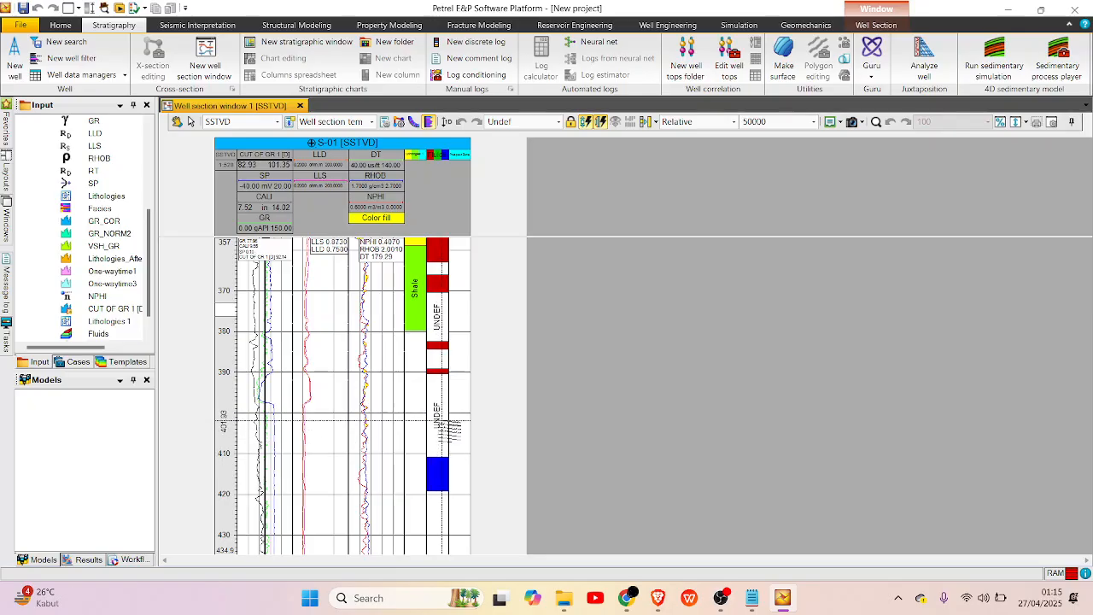
right_click(438, 399)
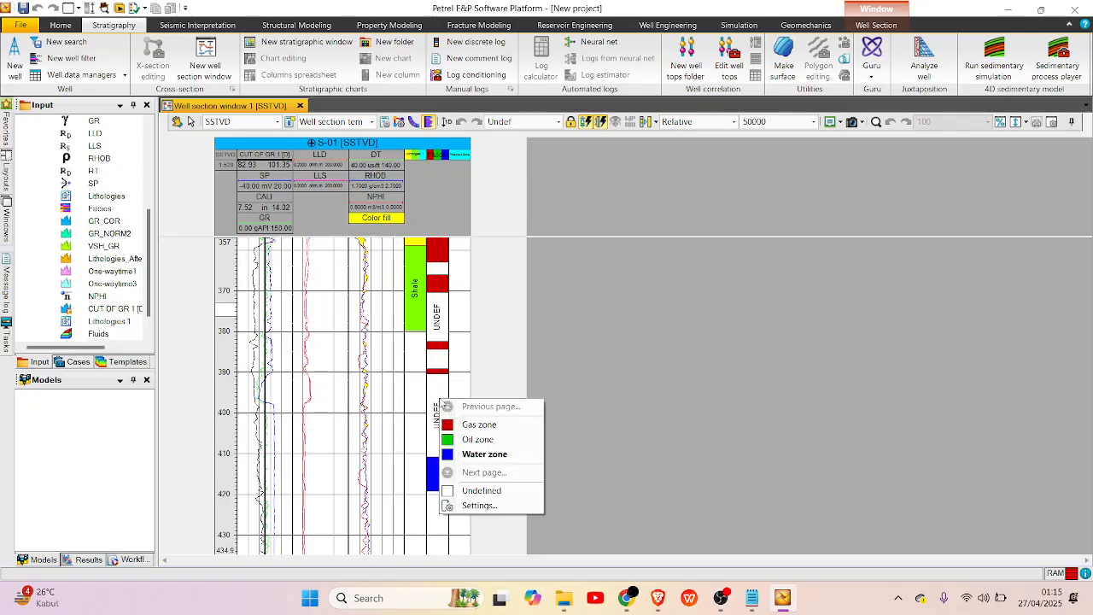
click(470, 489)
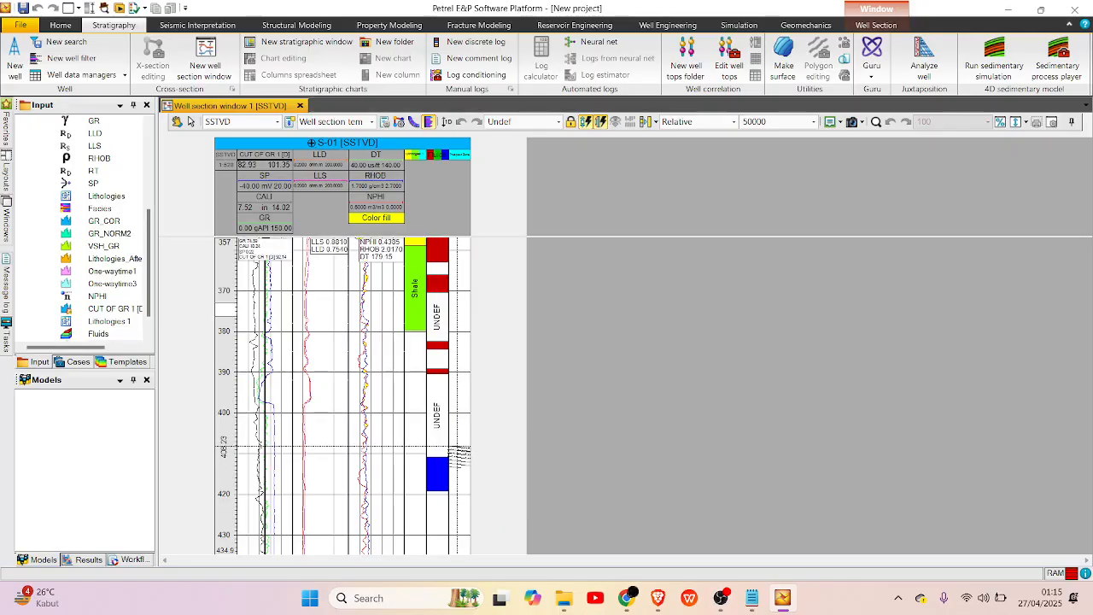
drag(437, 439, 438, 497)
scroll(449, 404, up, 1)
scroll(448, 403, down, 2)
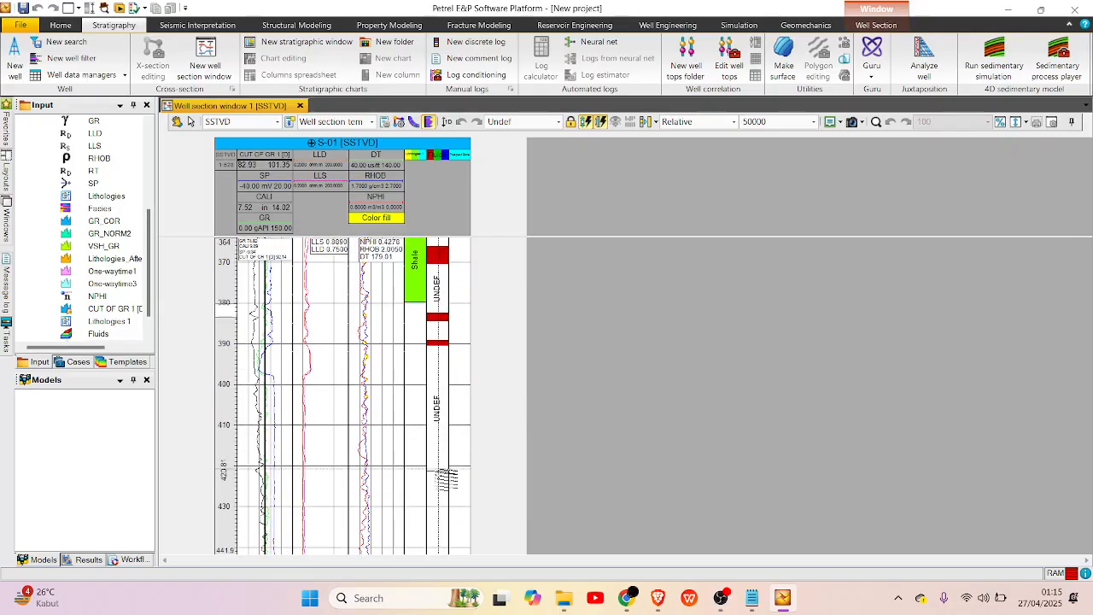
drag(439, 471, 443, 345)
Paint two No name [0] intervals in the Prospect Zone track at about 357–363 and 366–370, matching the upper two gas zones.
scroll(467, 357, up, 4)
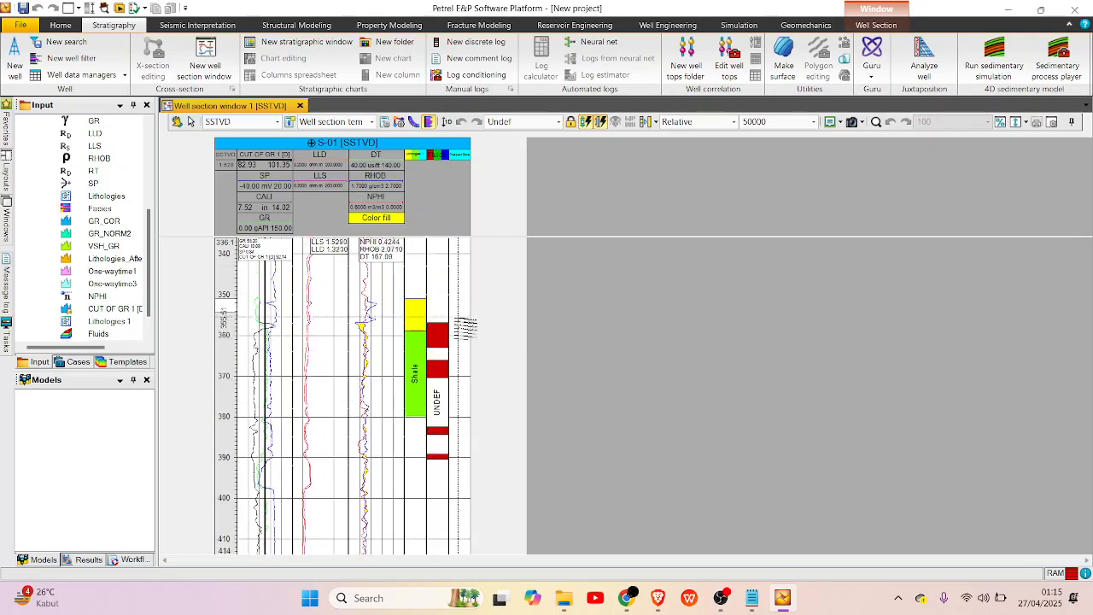
scroll(468, 346, up, 3)
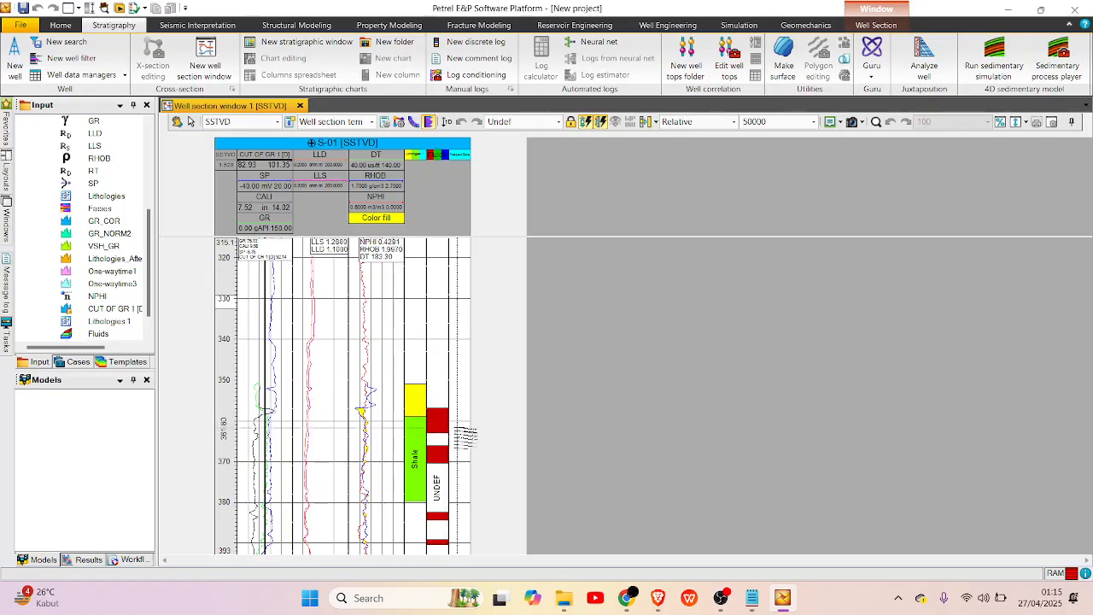
right_click(462, 413)
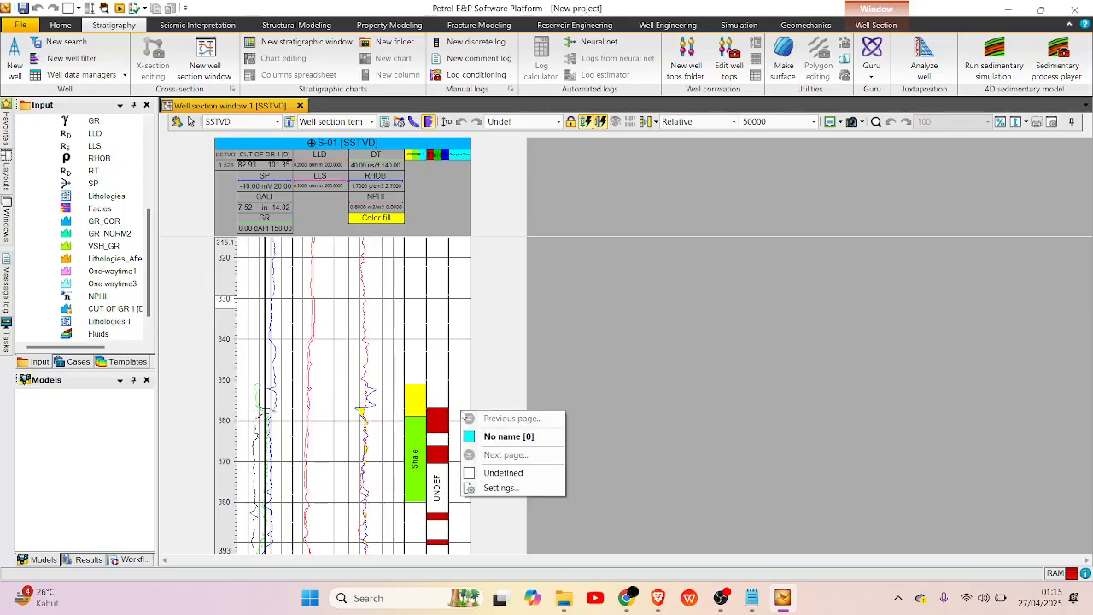
click(474, 432)
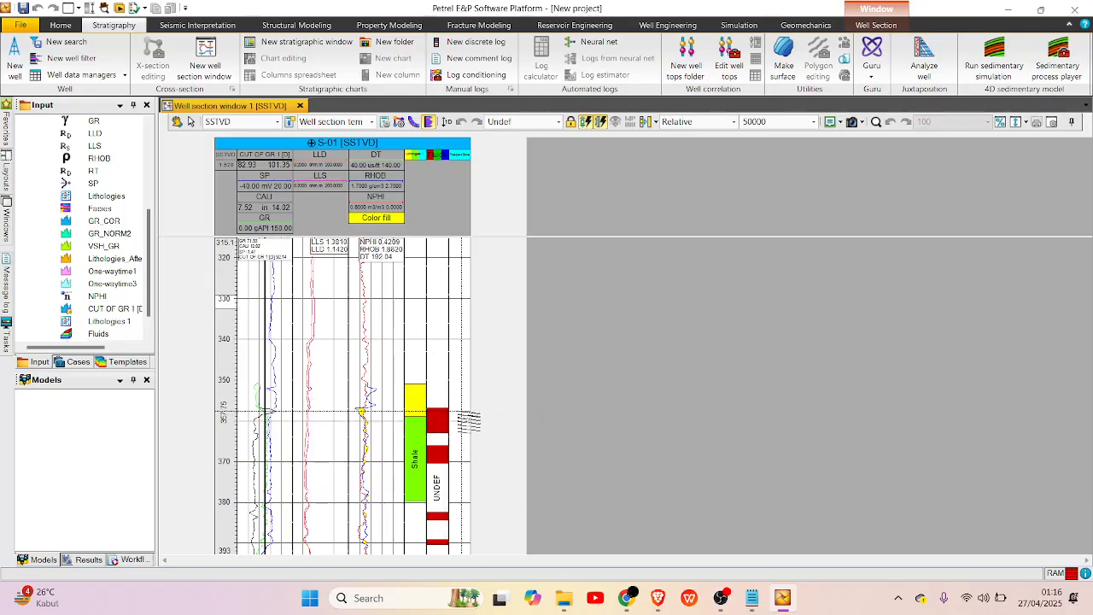
drag(461, 408, 460, 463)
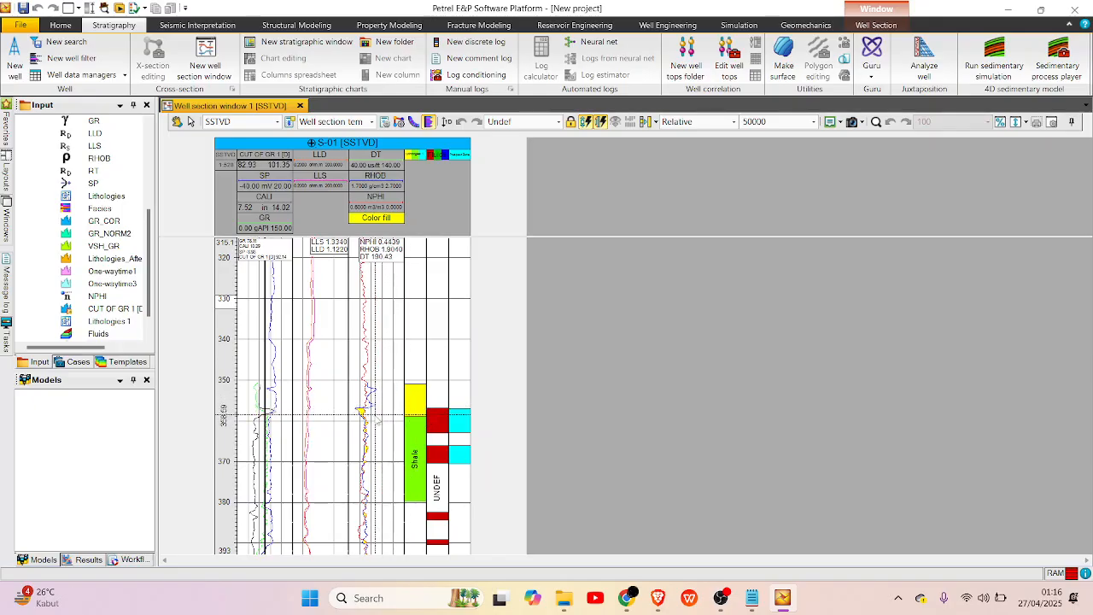
scroll(373, 427, down, 2)
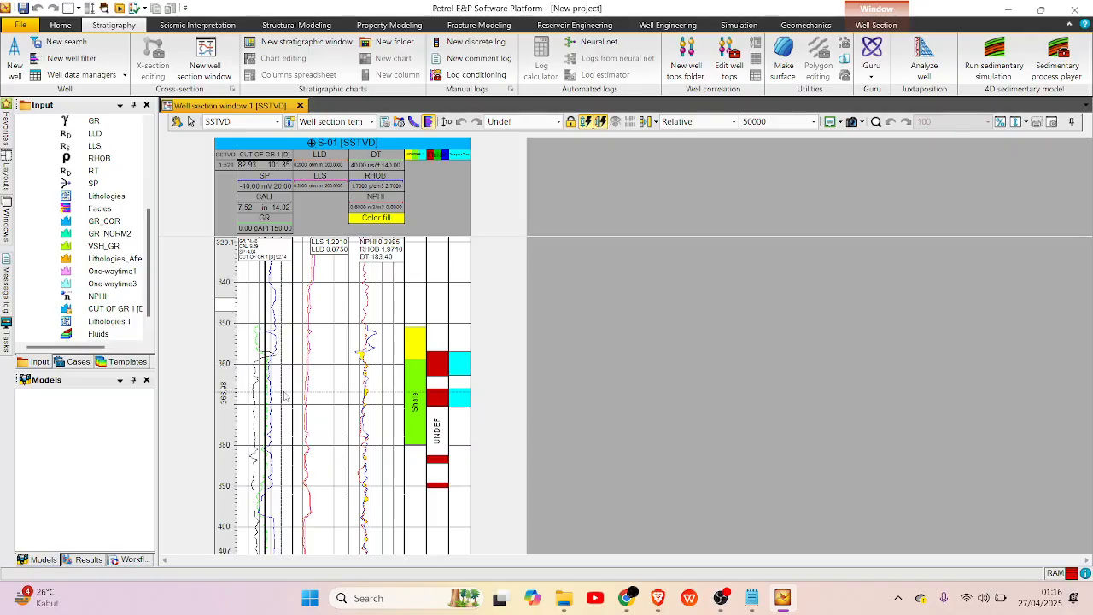
scroll(346, 417, down, 2)
scroll(346, 417, down, 1)
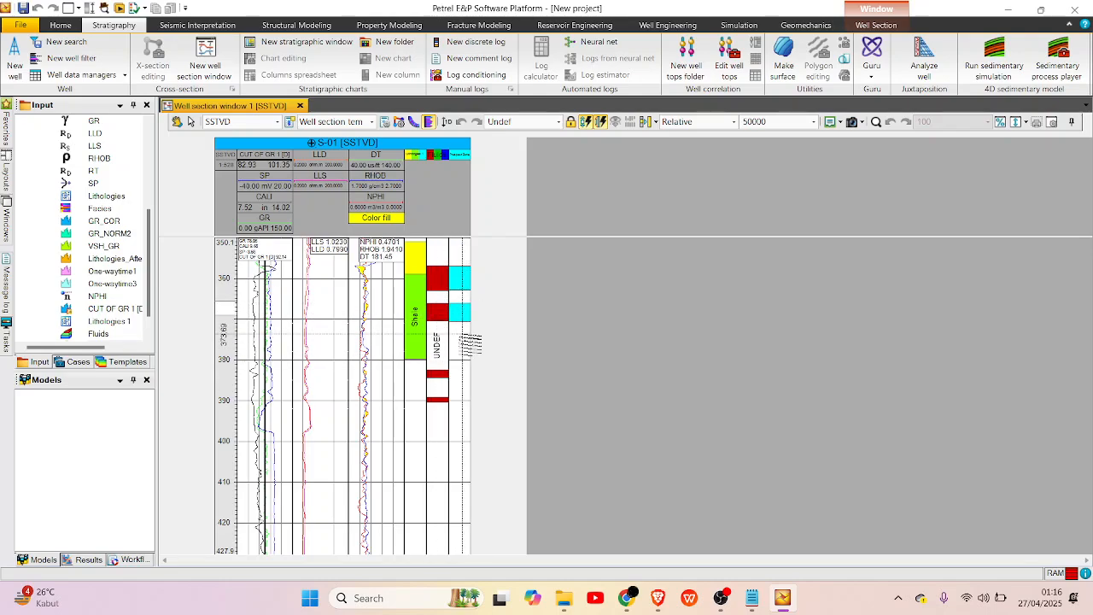
scroll(461, 359, down, 5)
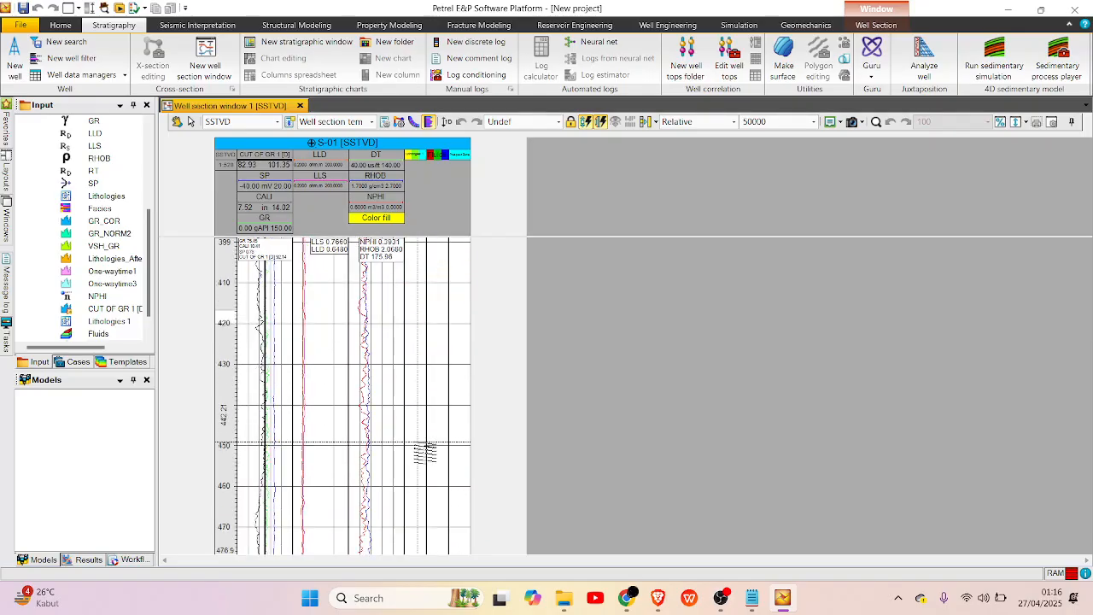
scroll(425, 452, up, 4)
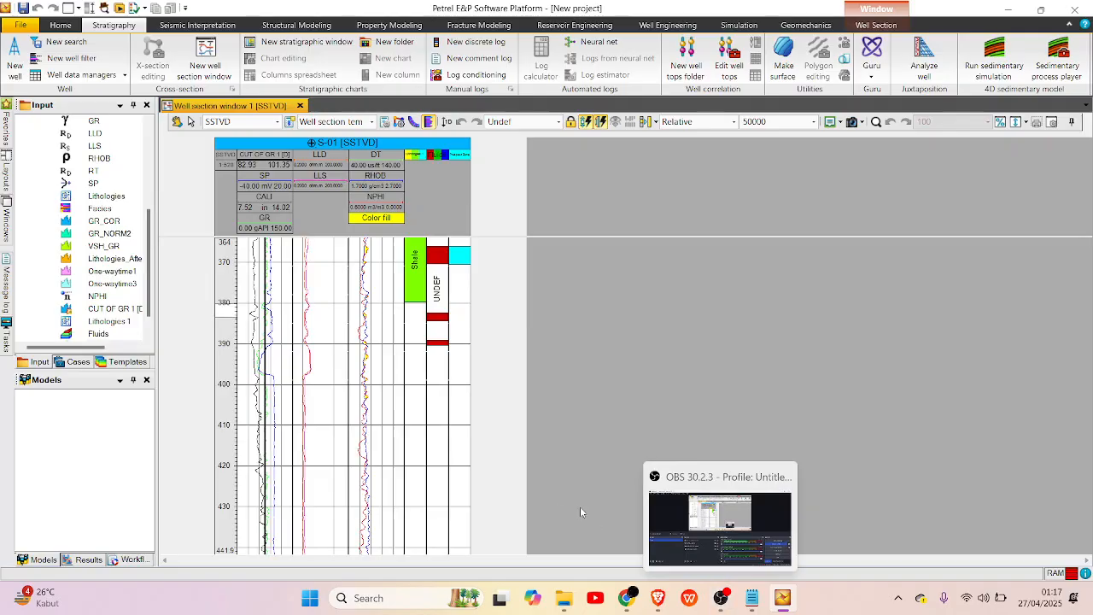
scroll(437, 468, up, 3)
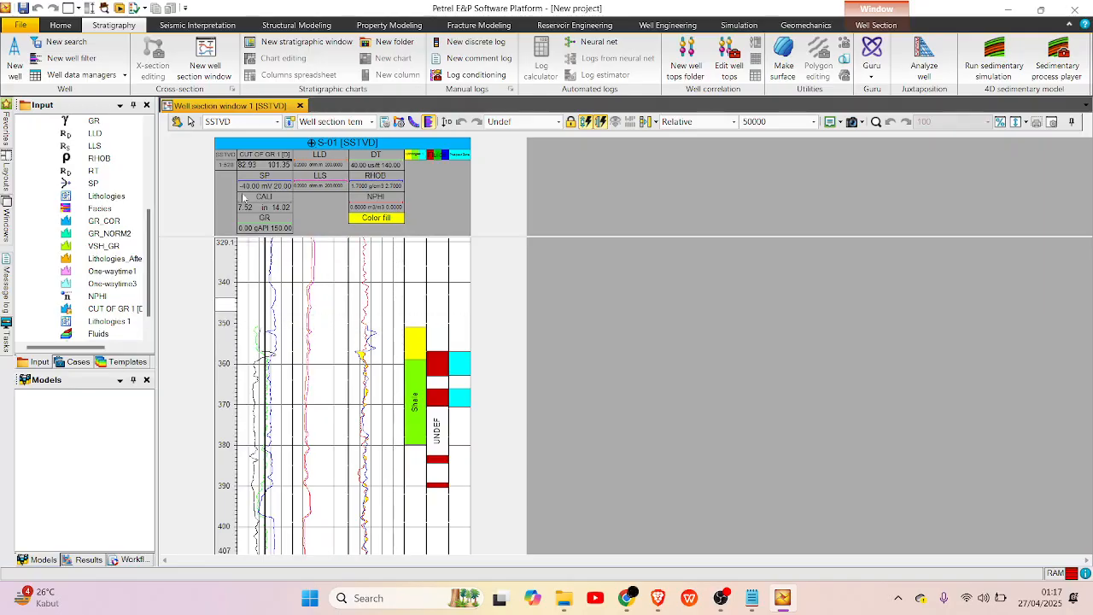
Open the well section template settings and add a color fill to the track containing GR, CALI and SP.
click(386, 123)
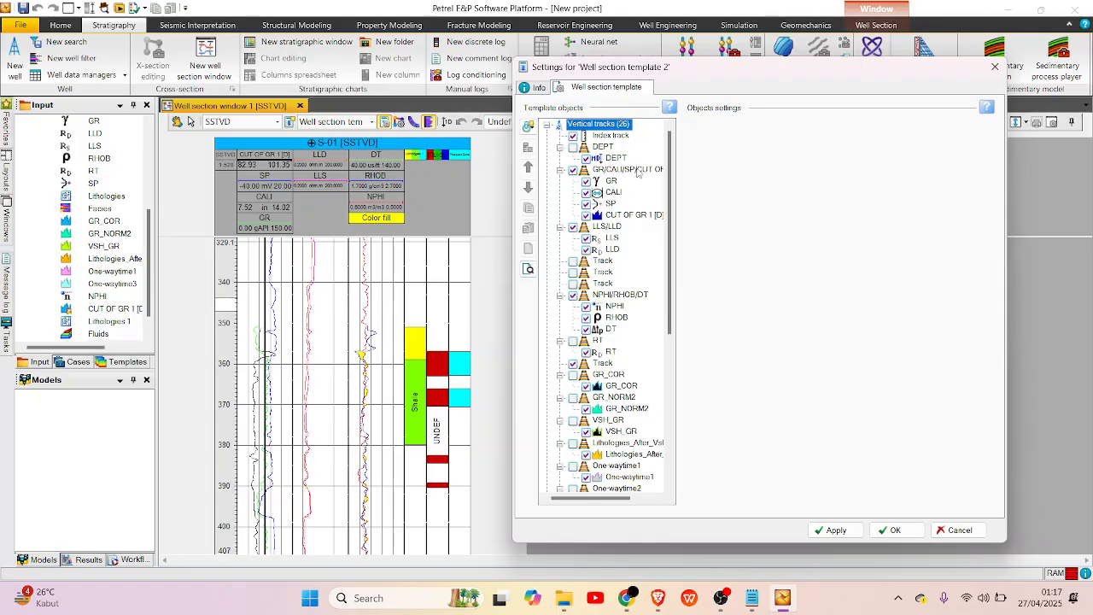
click(632, 170)
click(796, 129)
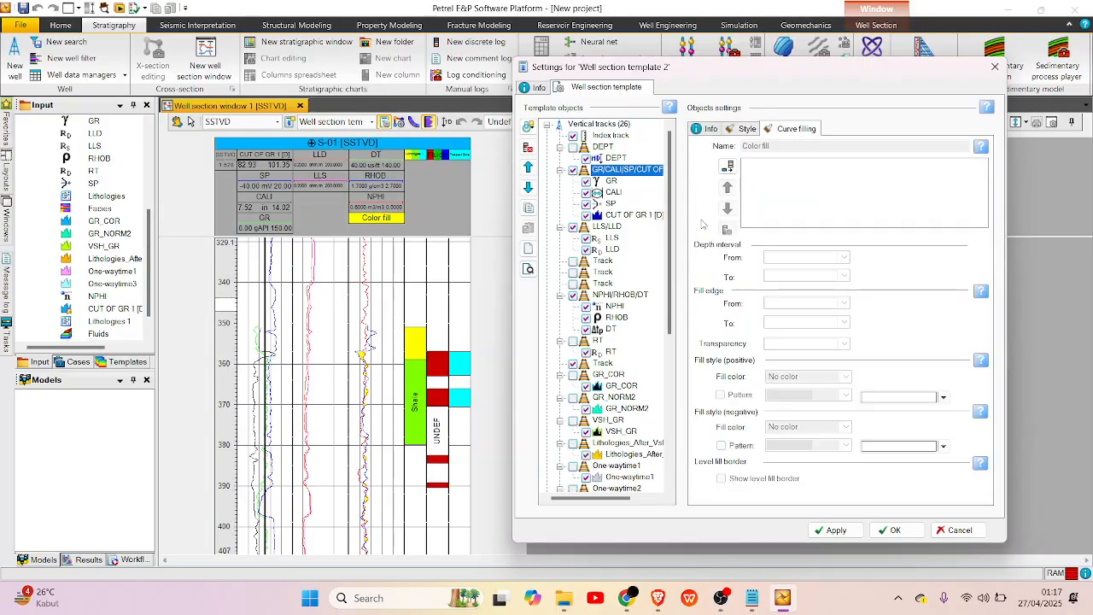
click(728, 167)
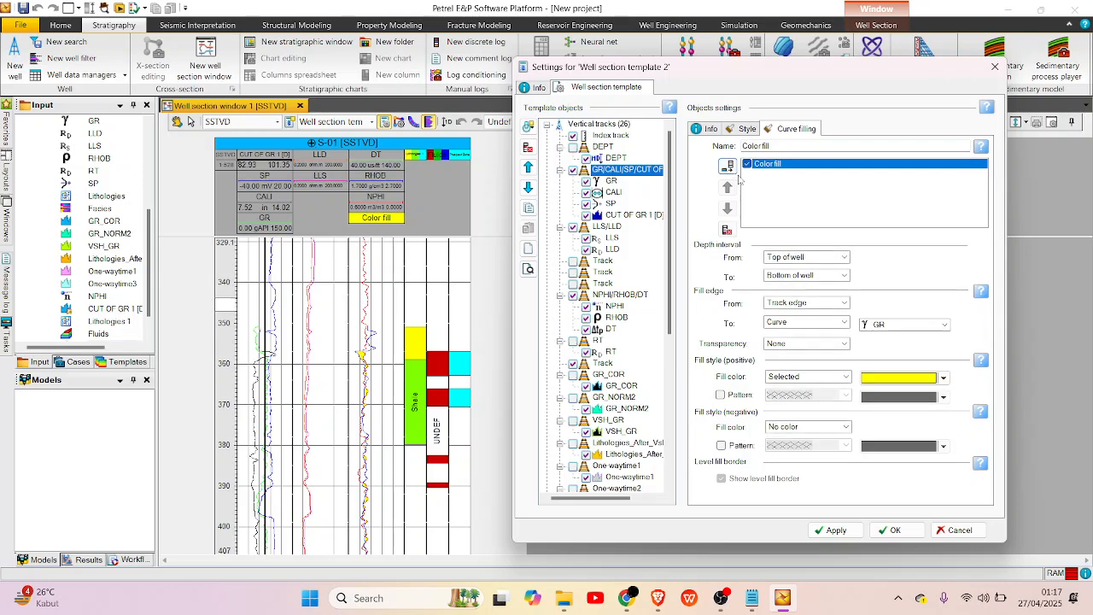
Set the color fill's edges to run from the GR curve to the track edge.
click(804, 300)
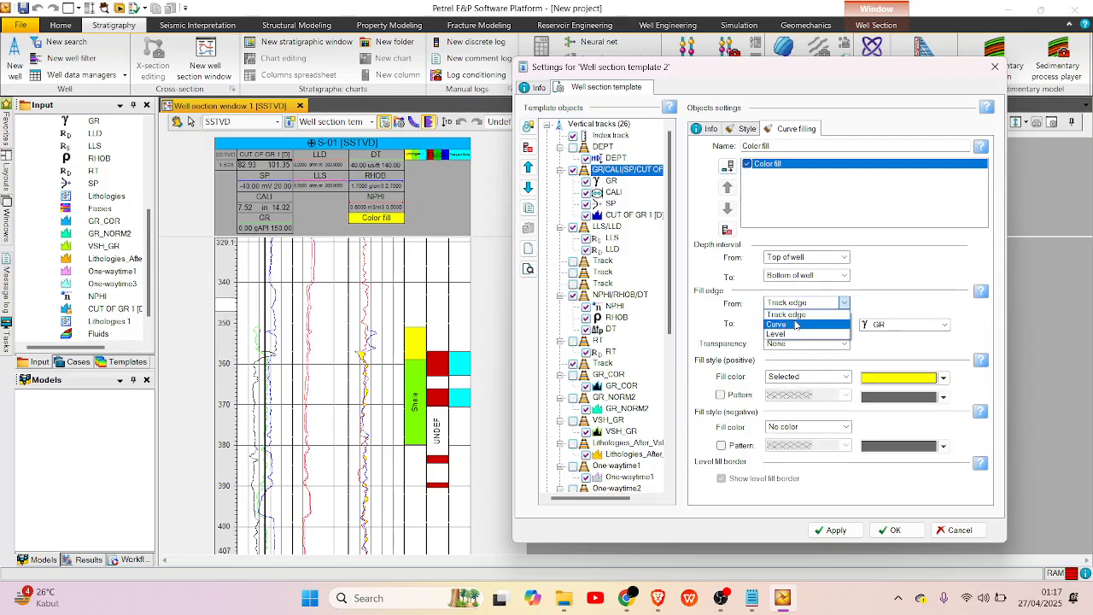
click(816, 302)
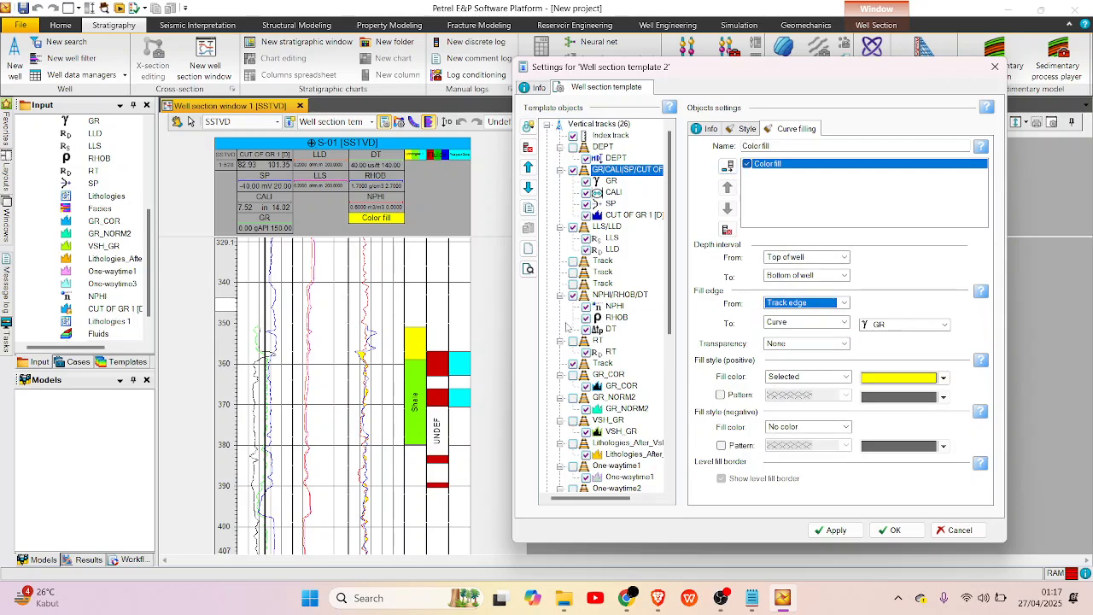
click(799, 304)
click(795, 323)
click(795, 322)
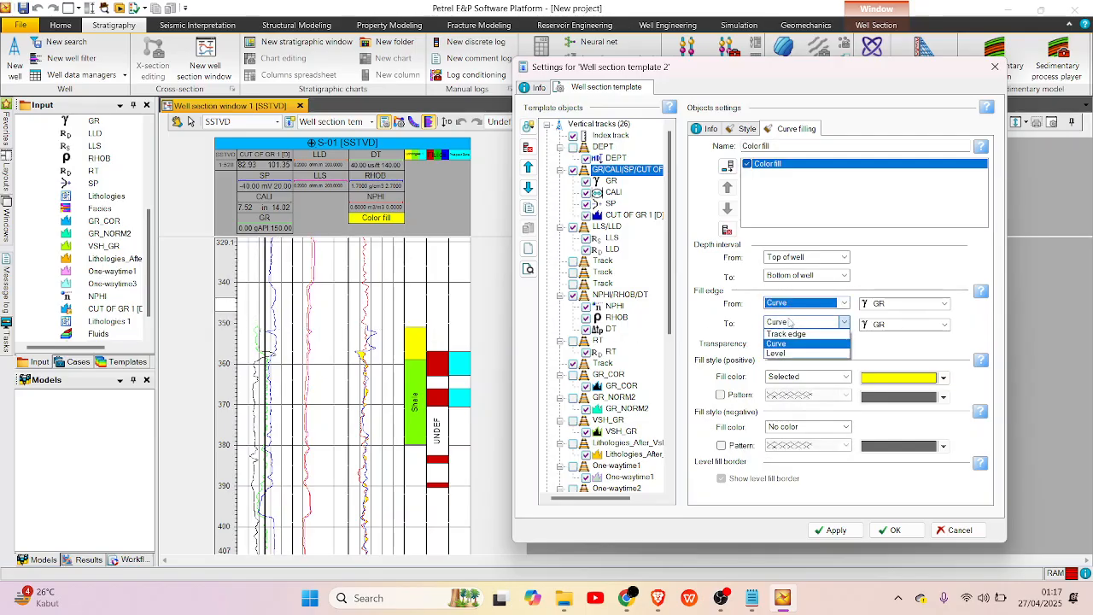
click(793, 334)
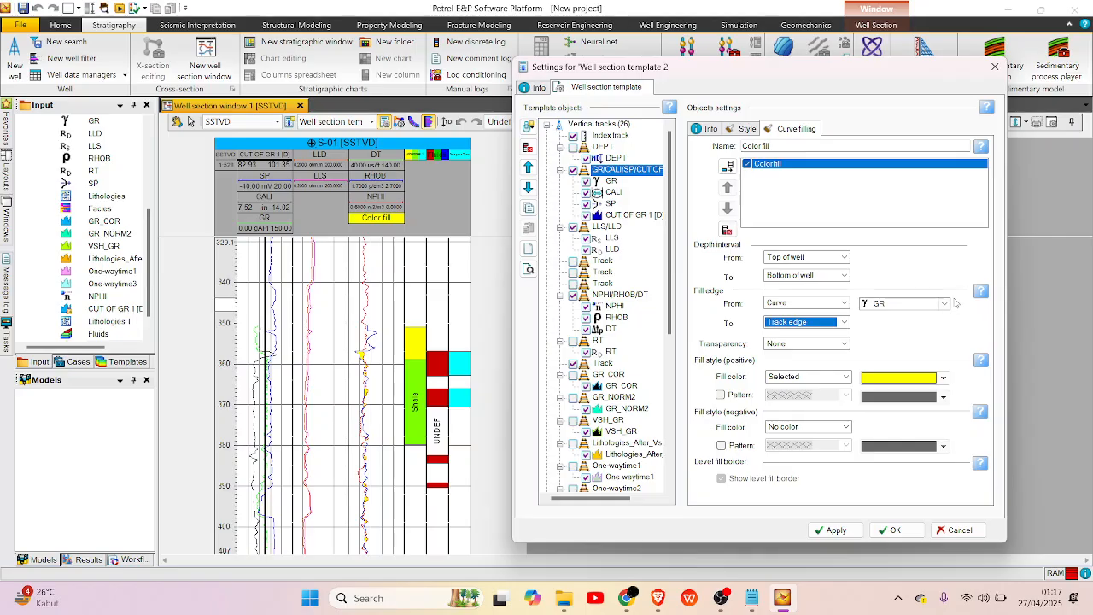
Set the curve from which the color fill starts to CUT OF GR 1 [D].
click(902, 306)
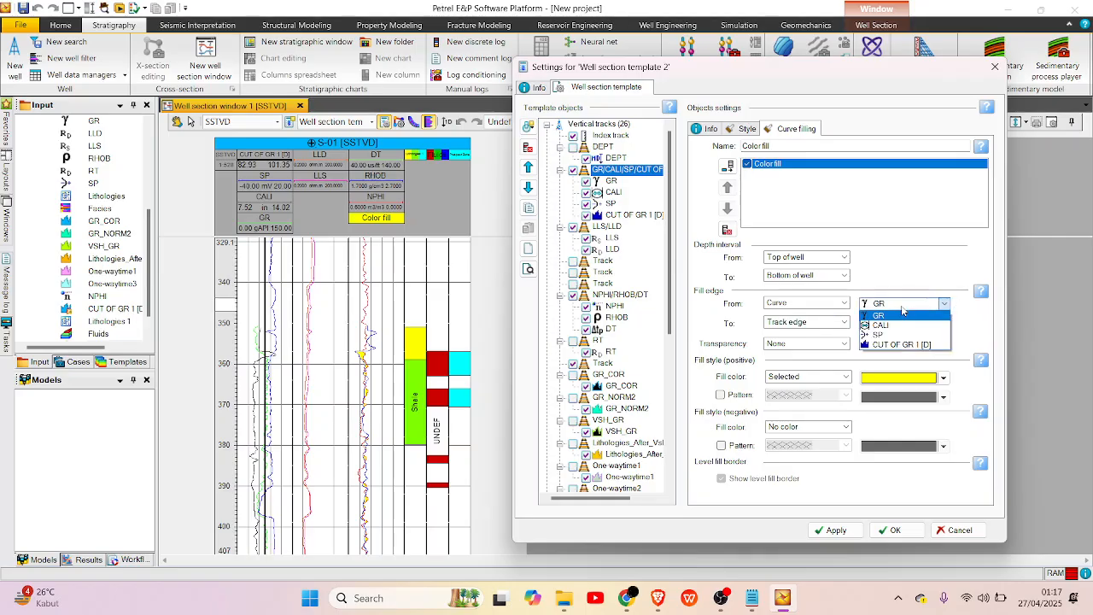
click(902, 309)
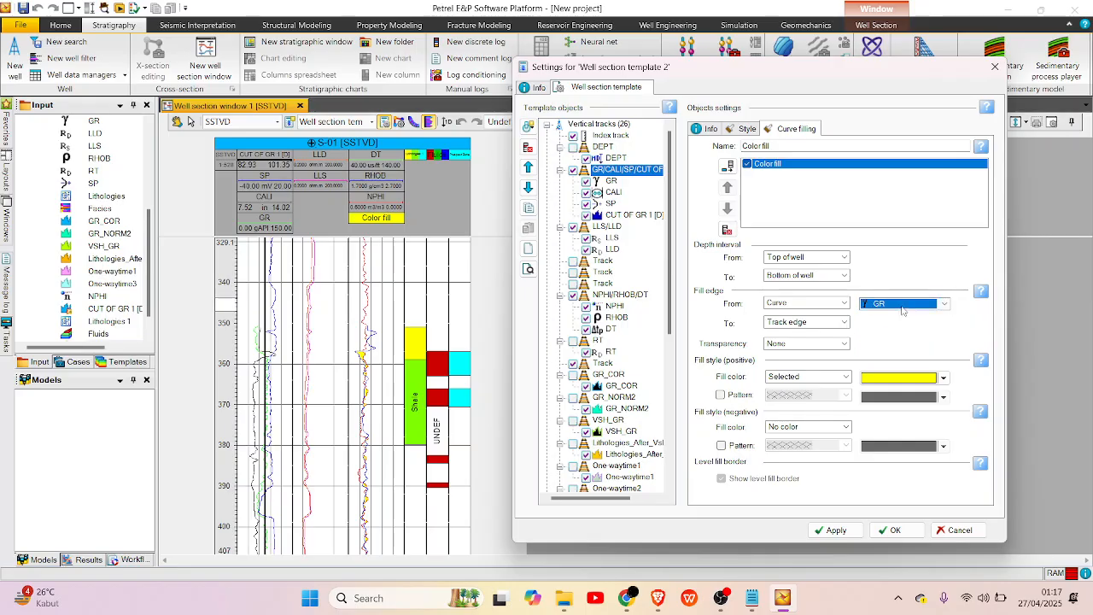
click(902, 306)
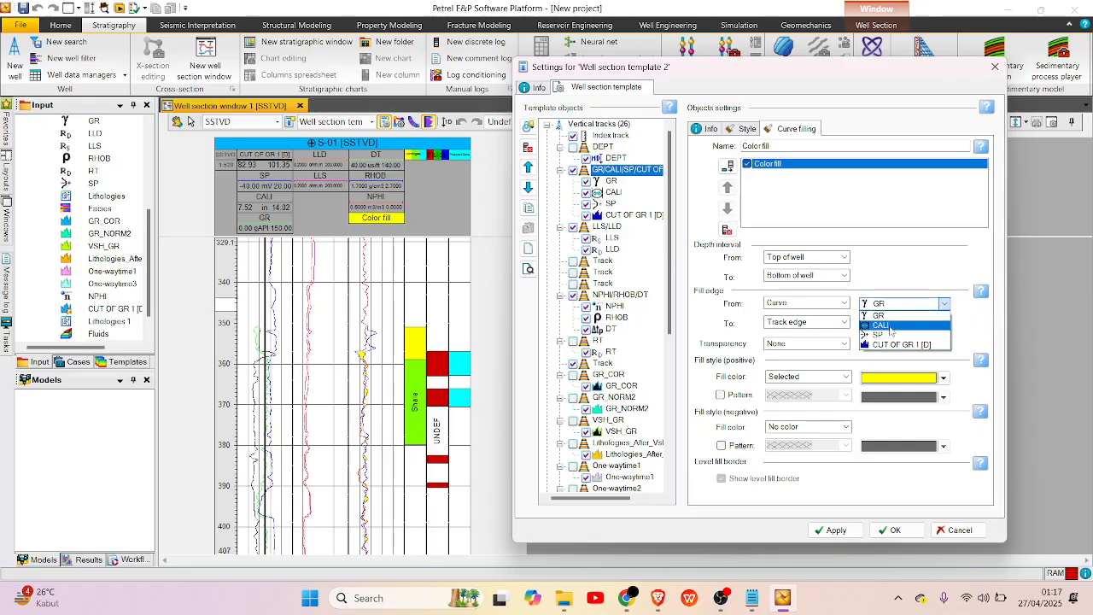
click(891, 344)
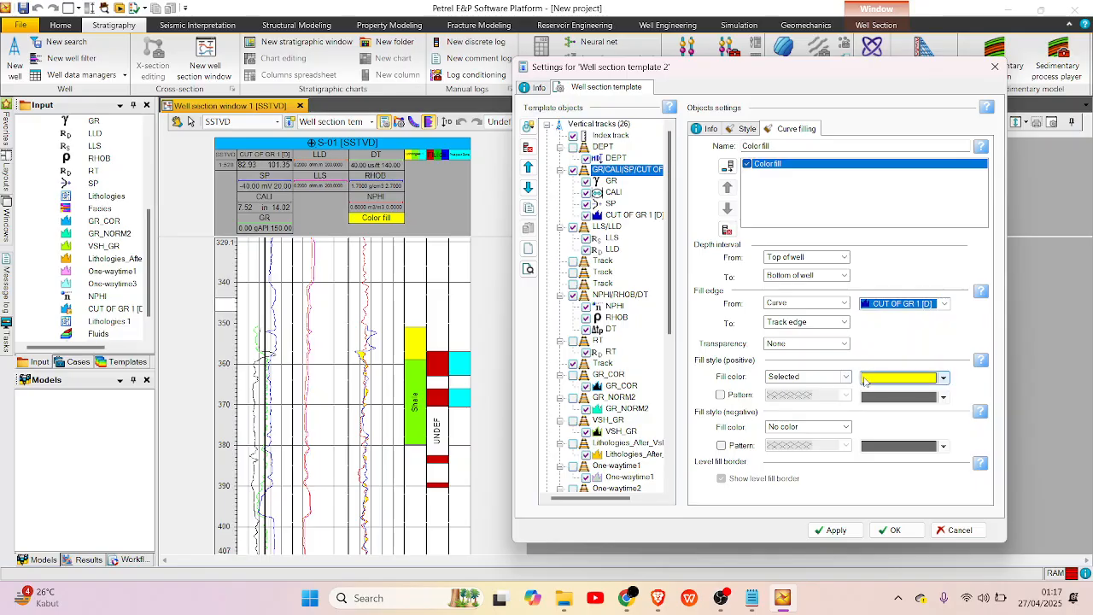
Set the positive fill color to As property using the Lithologies 1 log and apply the settings.
click(868, 383)
click(824, 380)
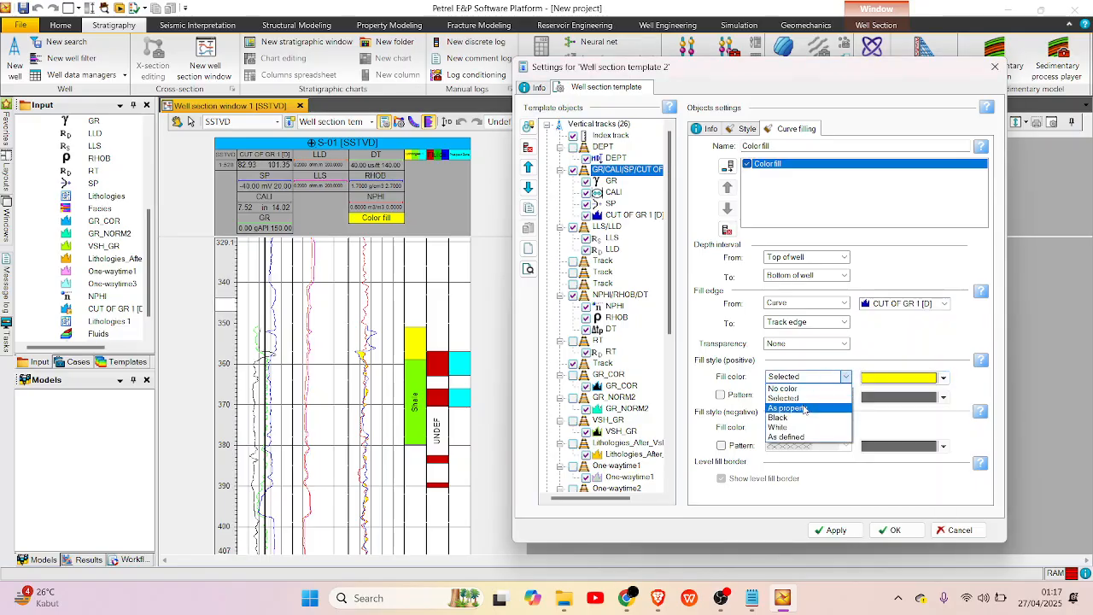
click(803, 408)
click(896, 380)
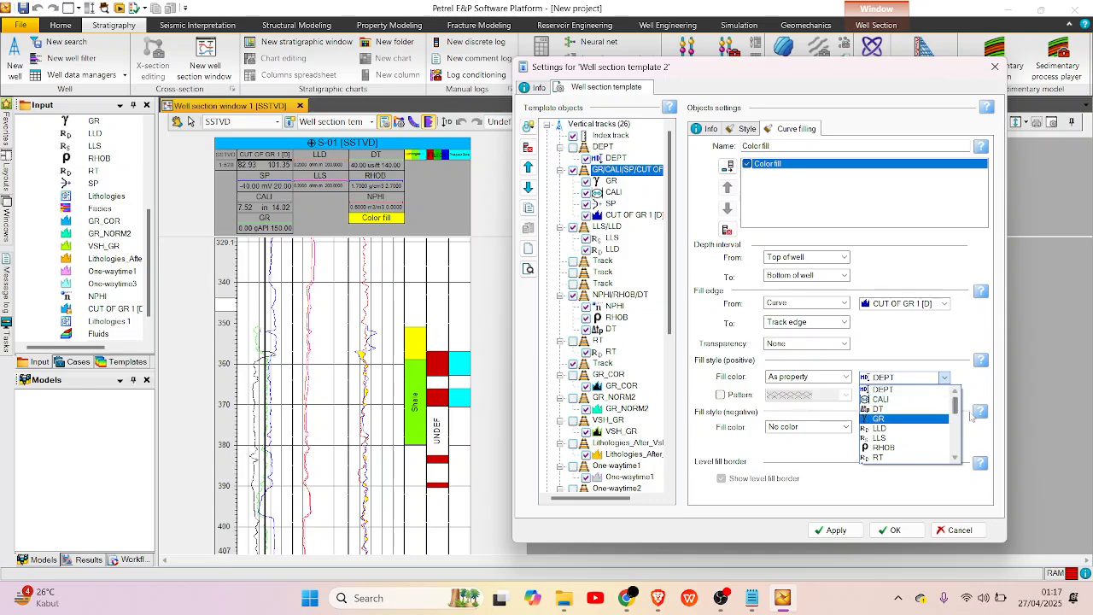
drag(957, 407, 958, 453)
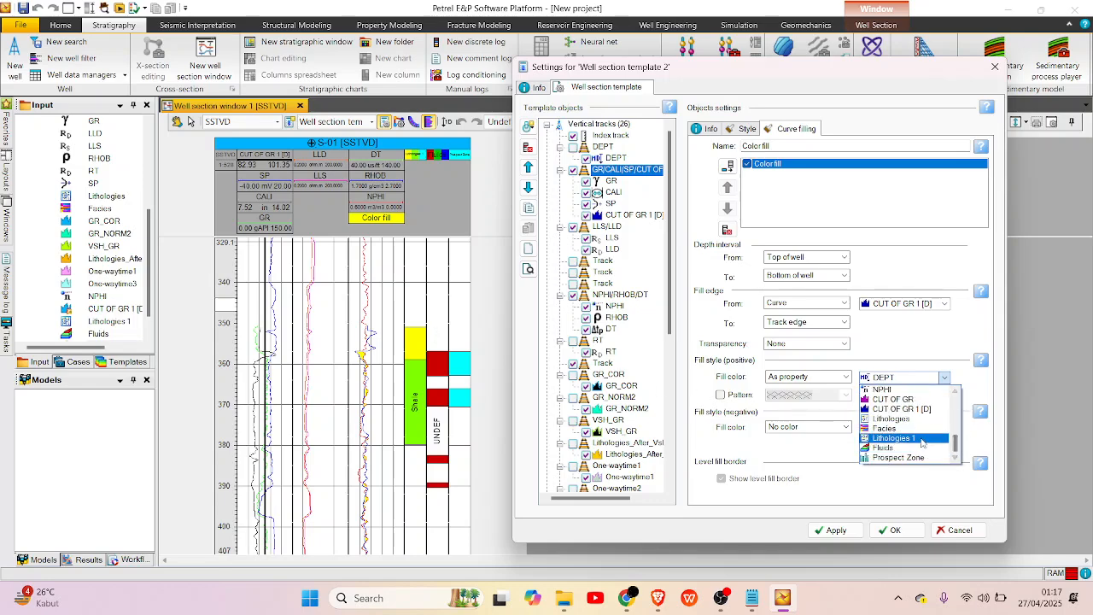
click(915, 440)
click(827, 530)
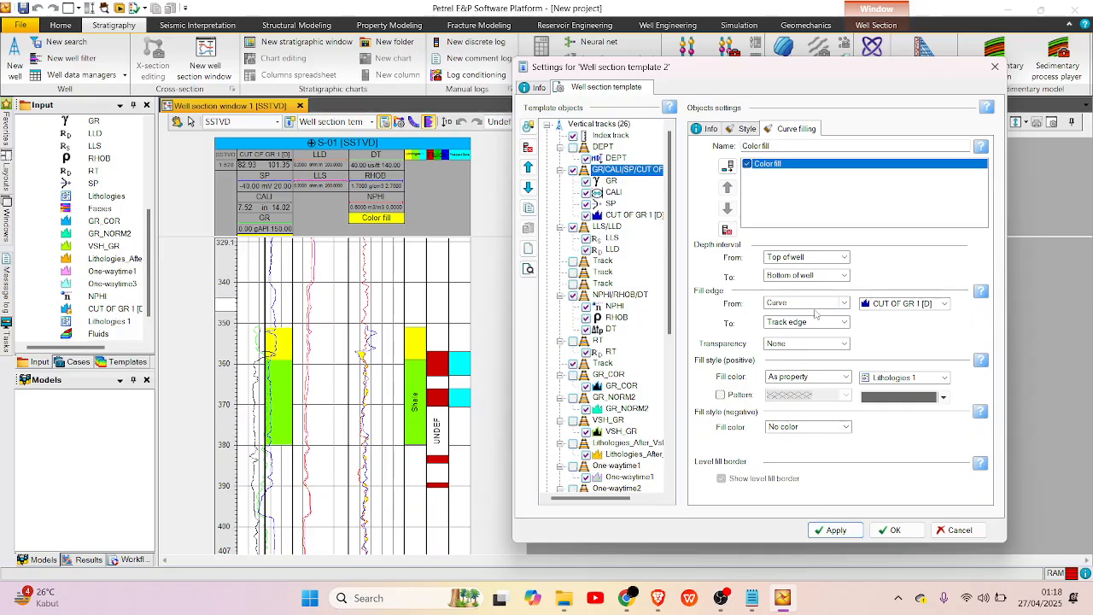
Set the color fill to run from the GR curve to the track edge, and accept the well section template settings.
click(816, 306)
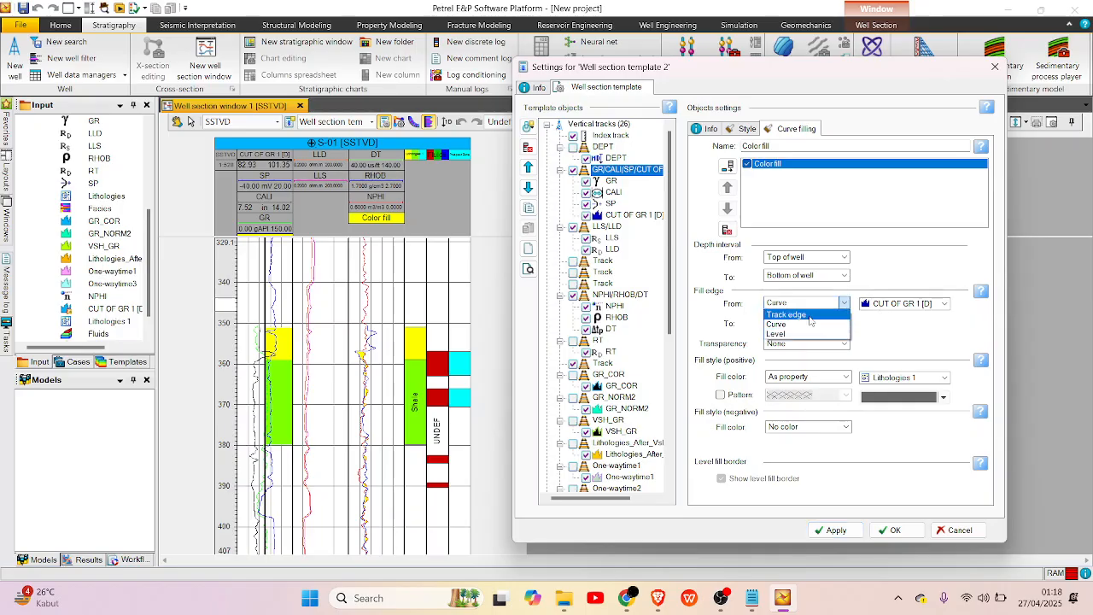
click(840, 322)
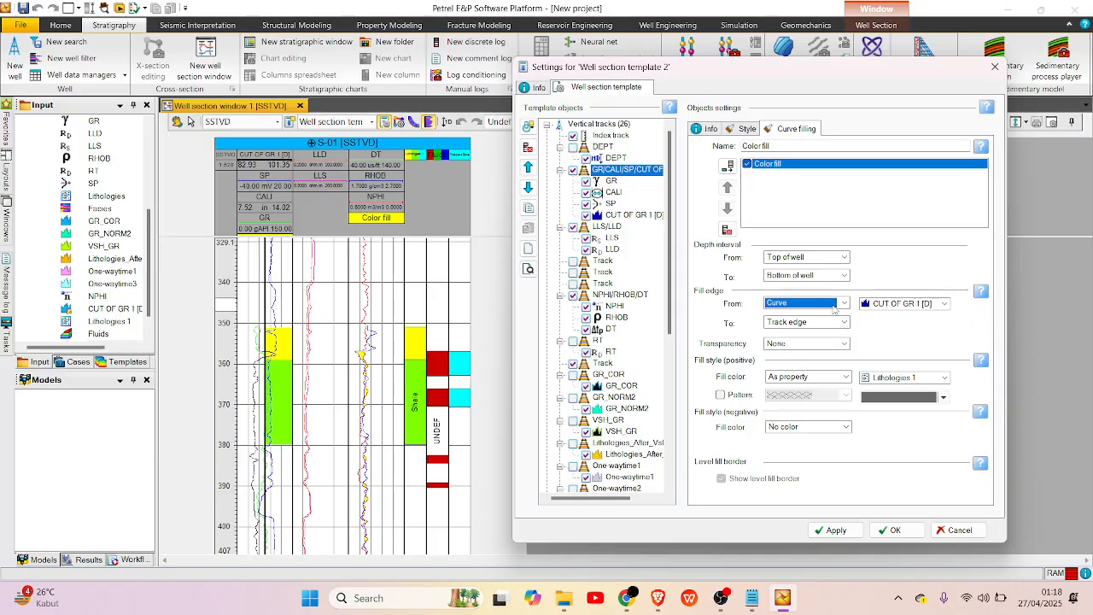
click(833, 306)
click(811, 326)
click(815, 322)
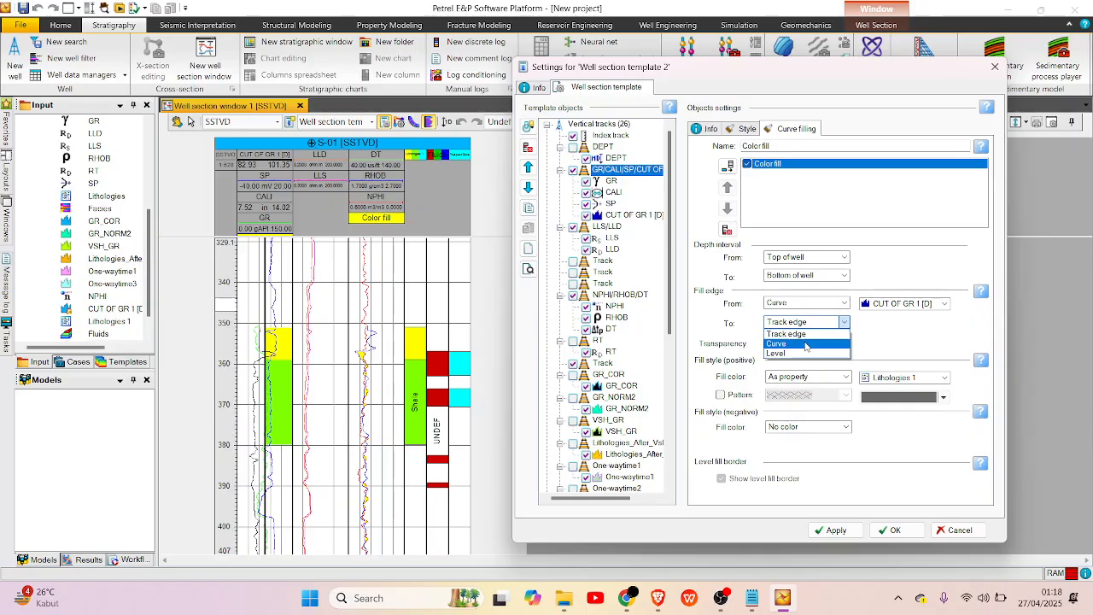
click(828, 317)
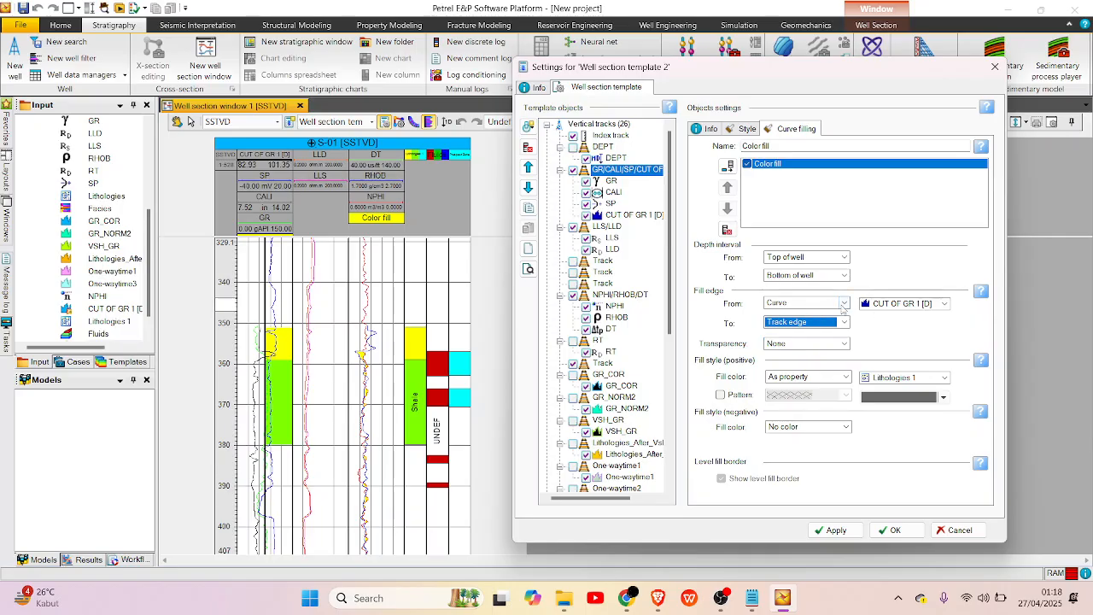
click(869, 309)
click(875, 318)
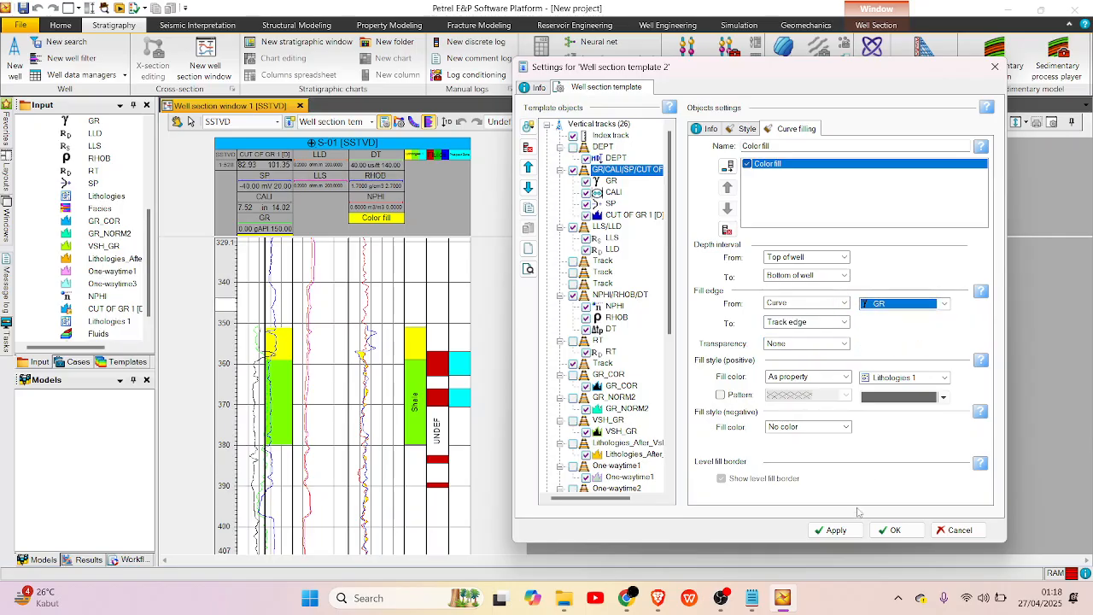
click(836, 530)
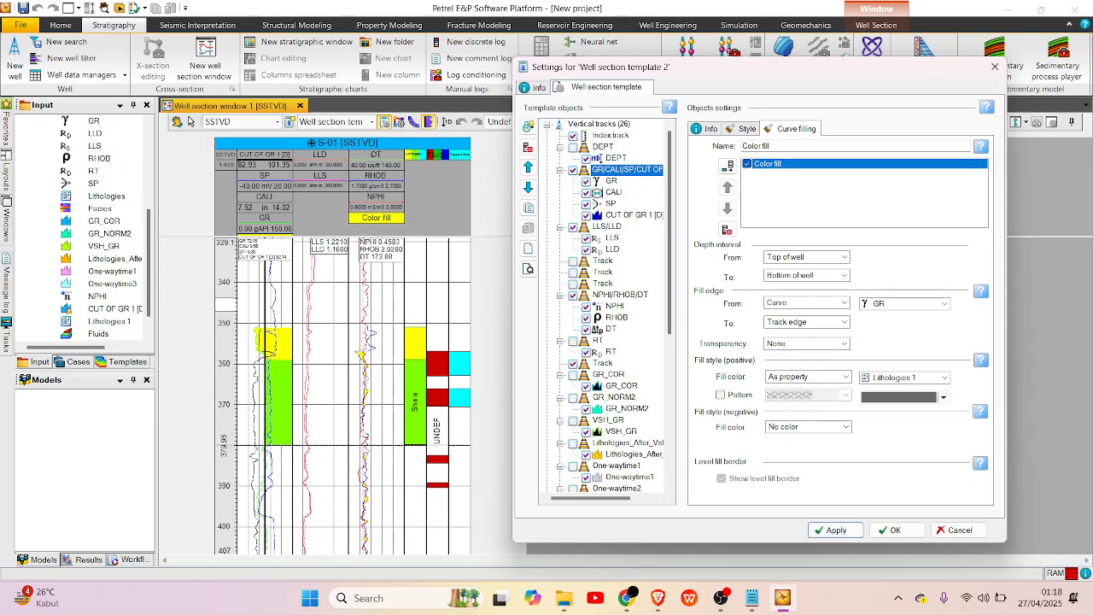
click(896, 529)
scroll(282, 387, up, 2)
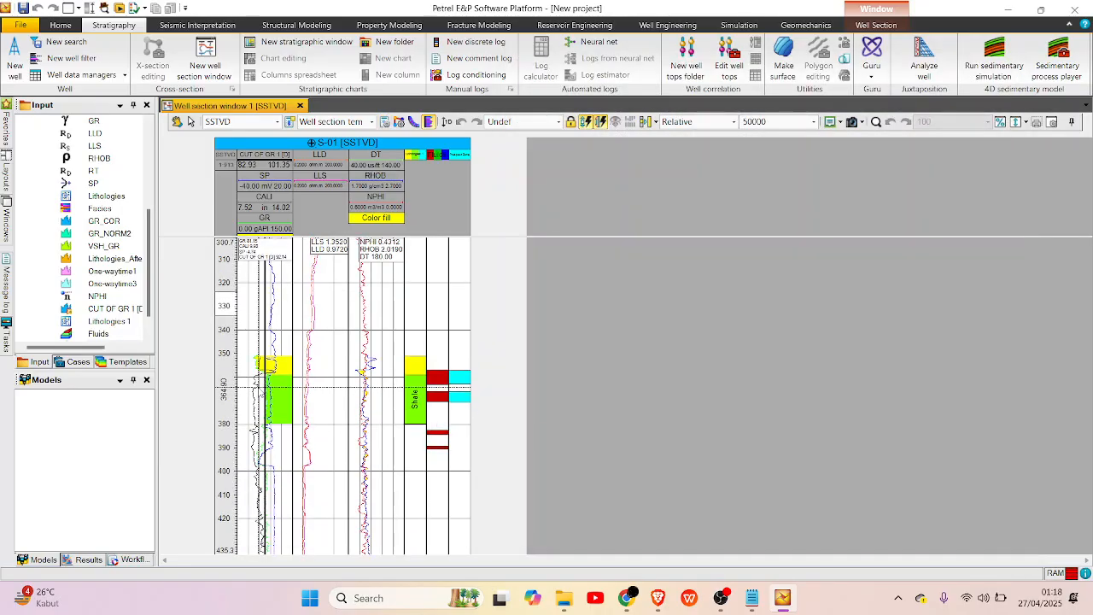
scroll(259, 302, up, 5)
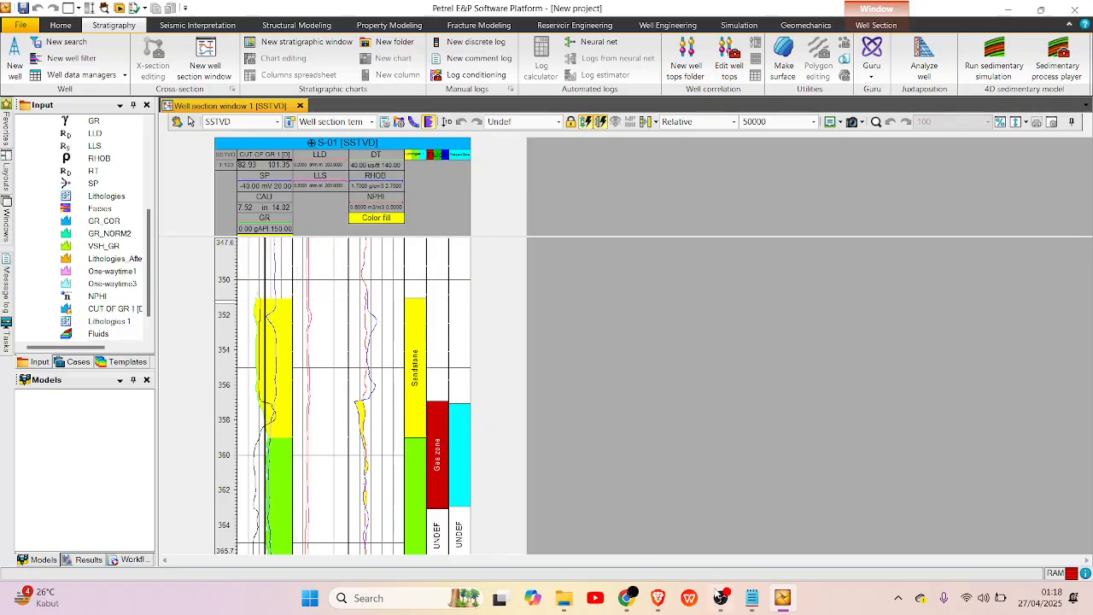
click(721, 597)
click(1075, 413)
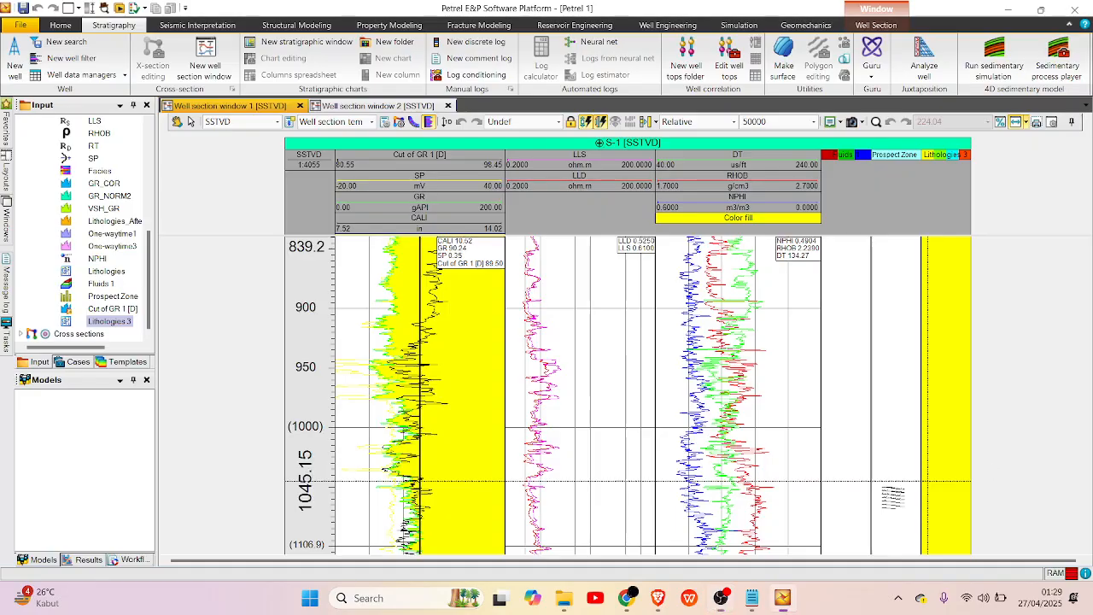
Examine well S-1's lithology-colored gamma ray fill against its Fluids, Prospect Zone and Lithologies 3 intervals along the full logged depth.
scroll(806, 483, up, 10)
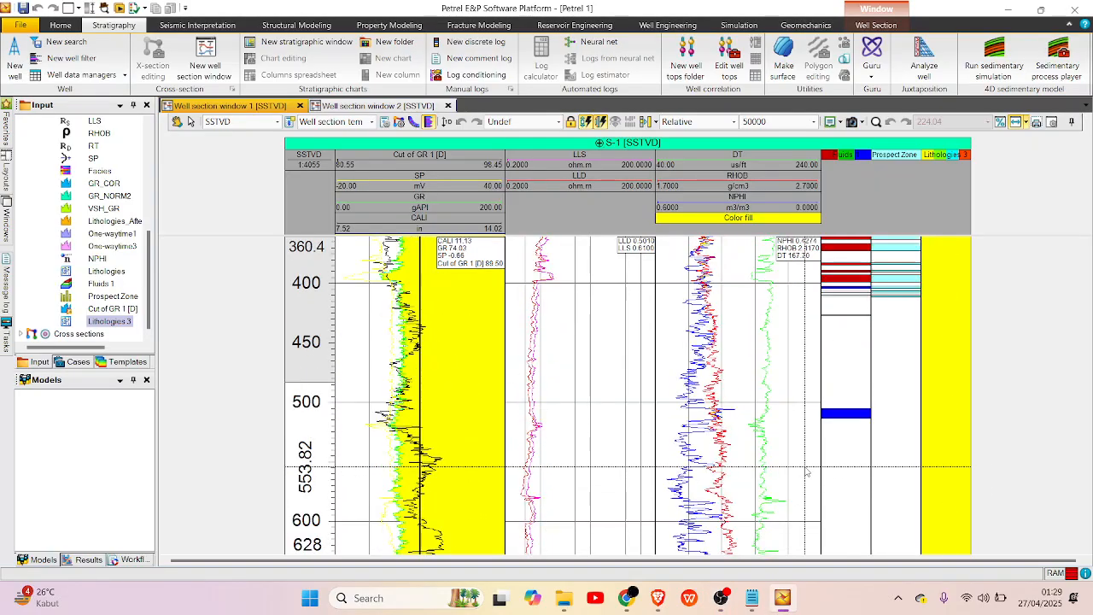
scroll(802, 469, down, 6)
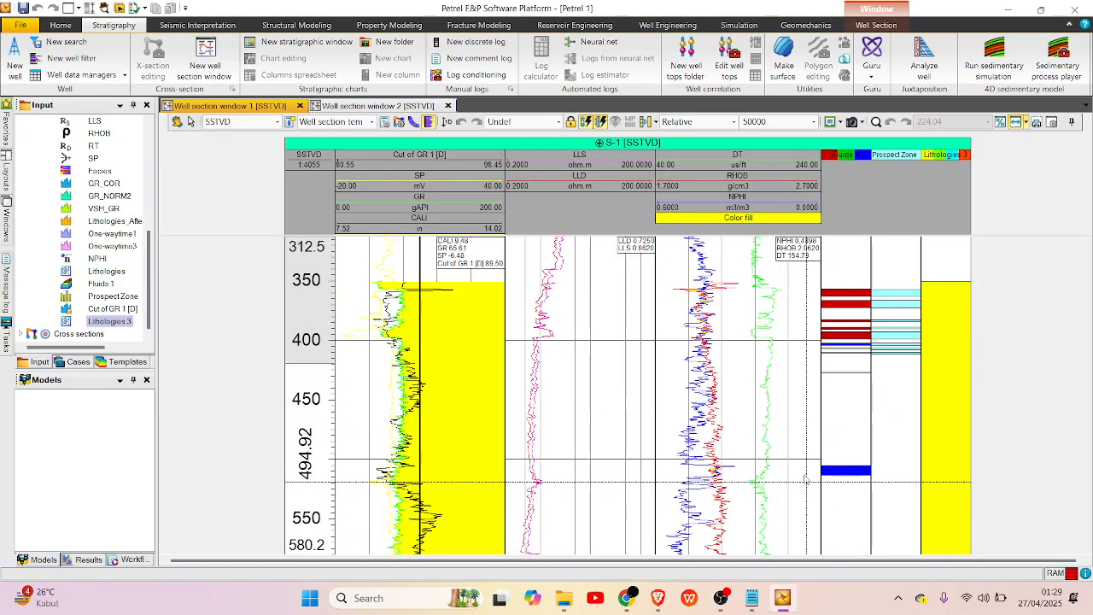
scroll(795, 465, up, 2)
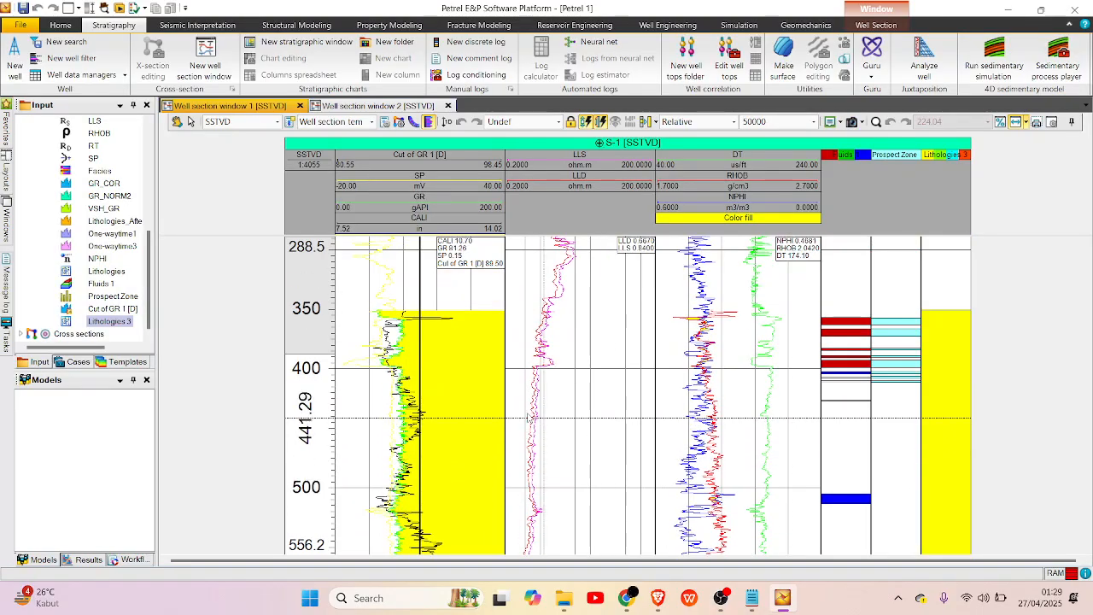
scroll(773, 428, down, 2)
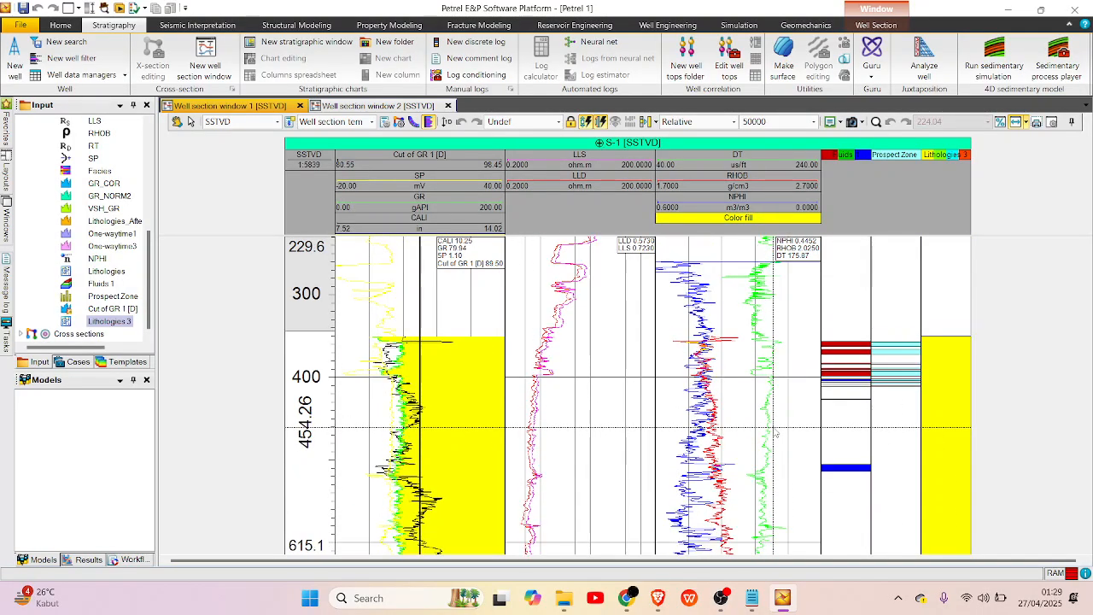
scroll(775, 426, up, 5)
scroll(880, 384, up, 2)
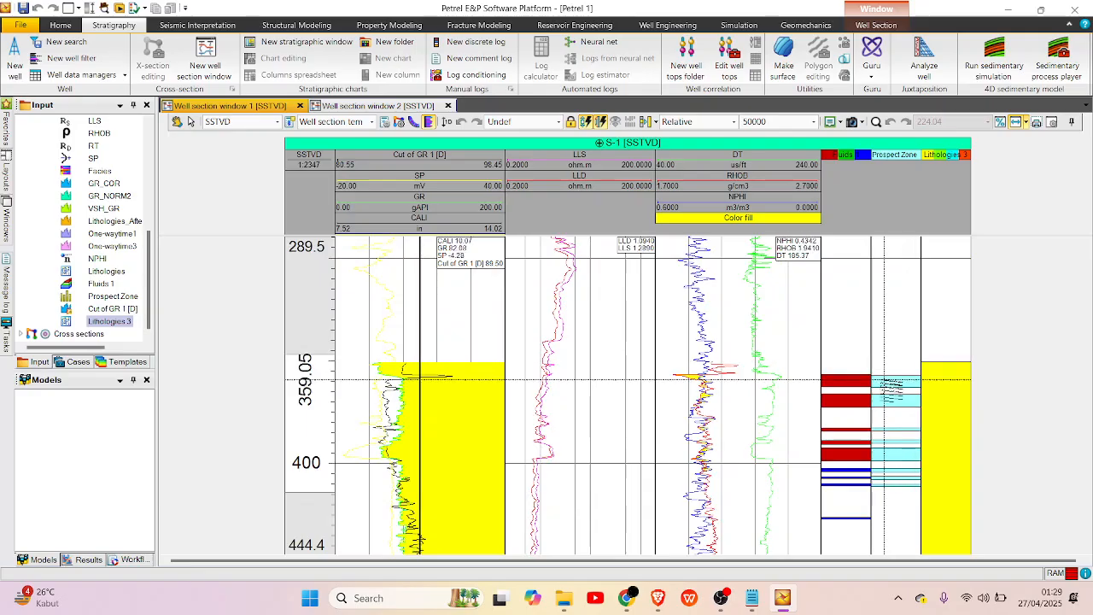
scroll(827, 414, down, 1)
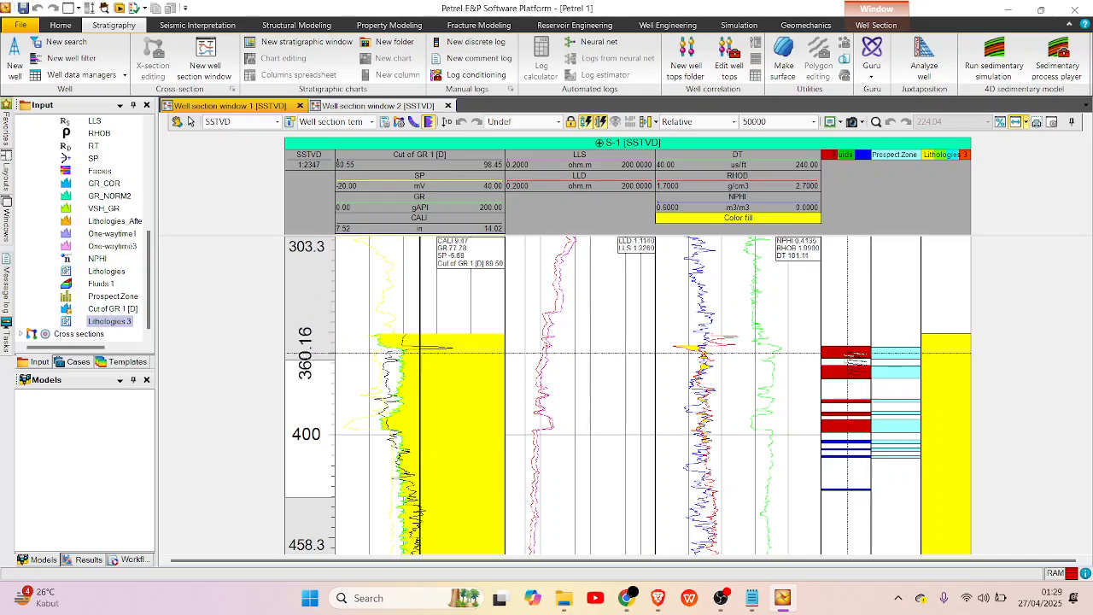
scroll(857, 450, down, 1)
scroll(855, 450, down, 15)
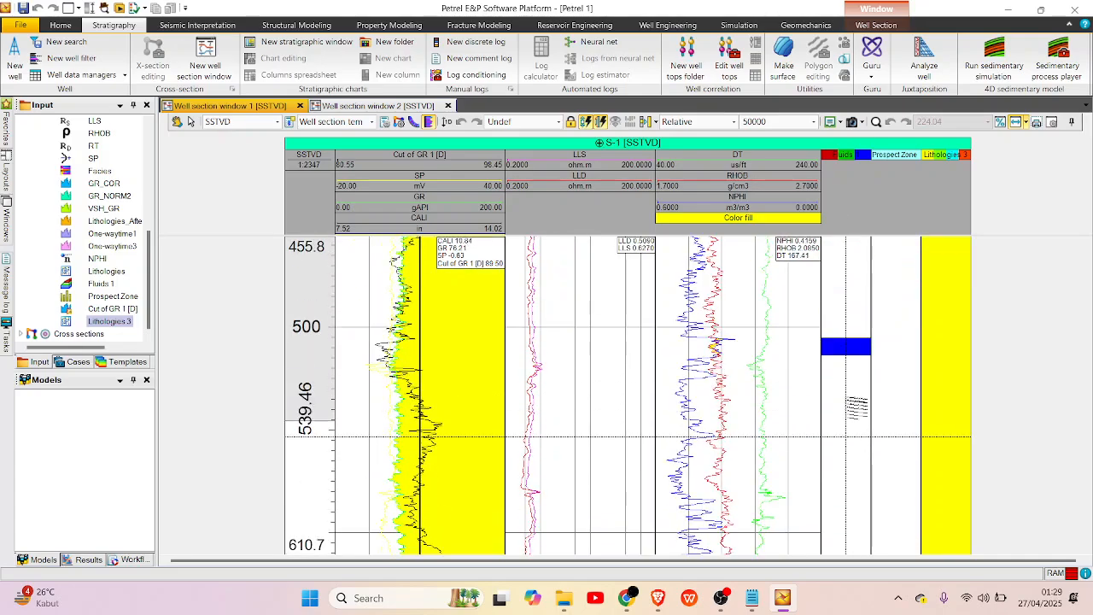
scroll(842, 393, down, 5)
scroll(862, 415, down, 8)
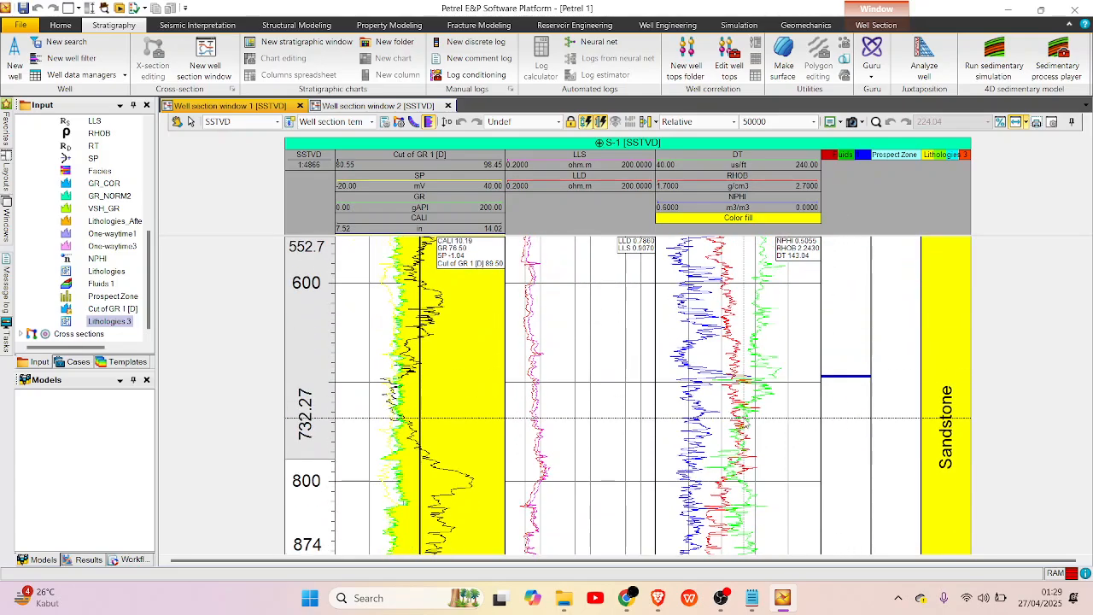
scroll(900, 372, down, 7)
scroll(947, 424, up, 3)
scroll(950, 420, up, 11)
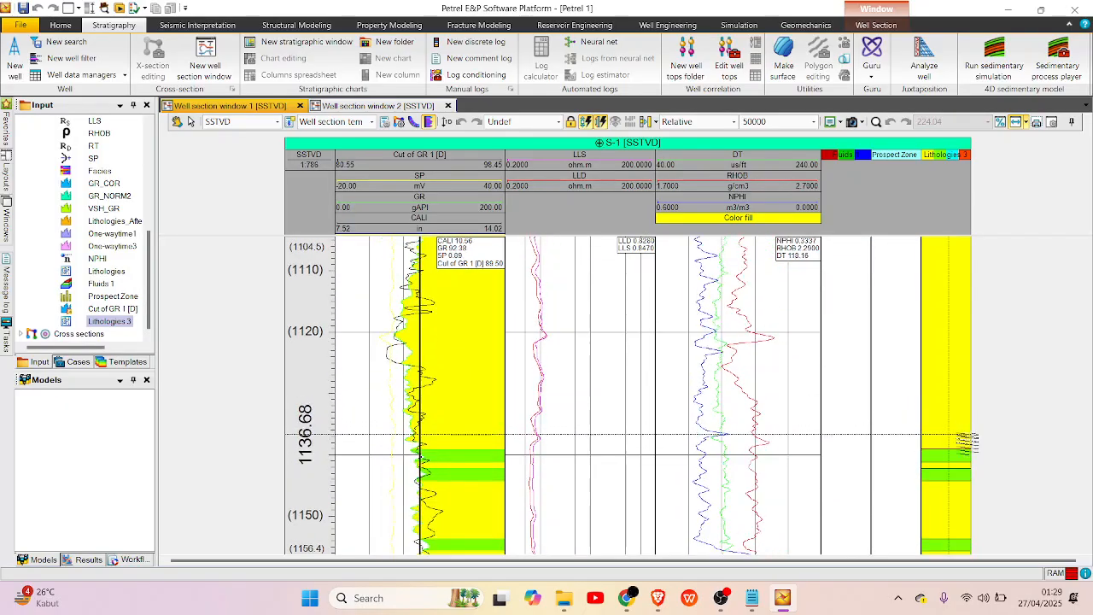
scroll(922, 440, down, 20)
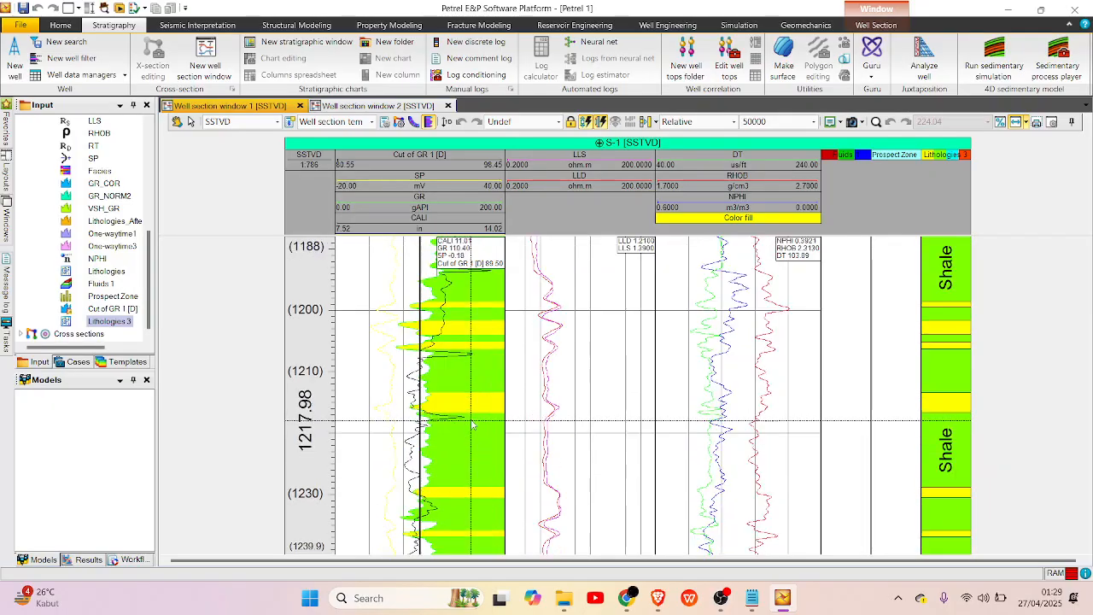
scroll(605, 458, down, 2)
scroll(598, 444, down, 11)
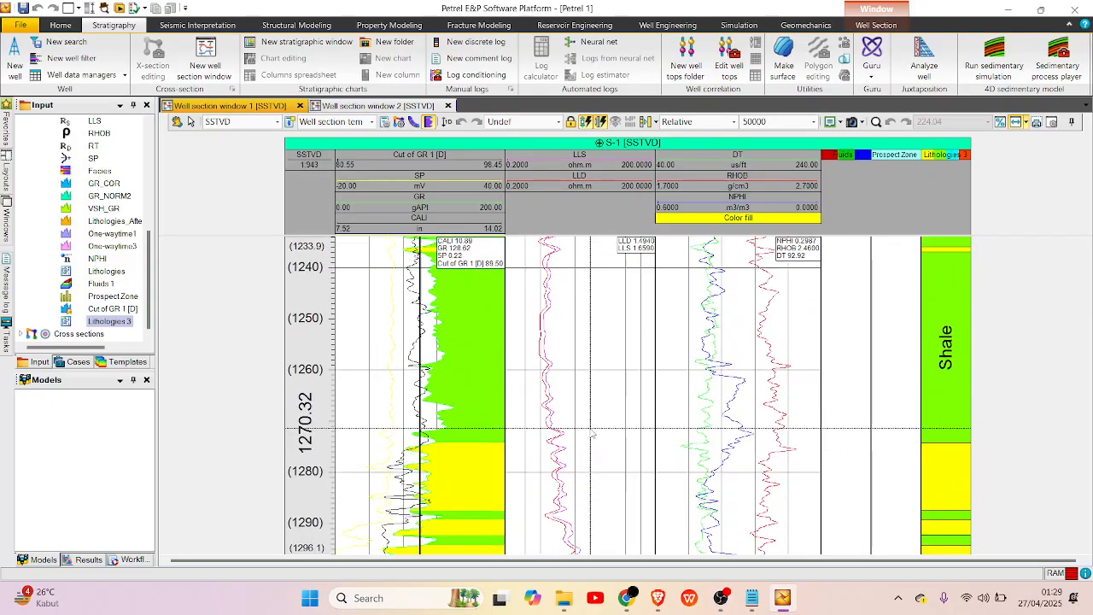
scroll(592, 435, down, 7)
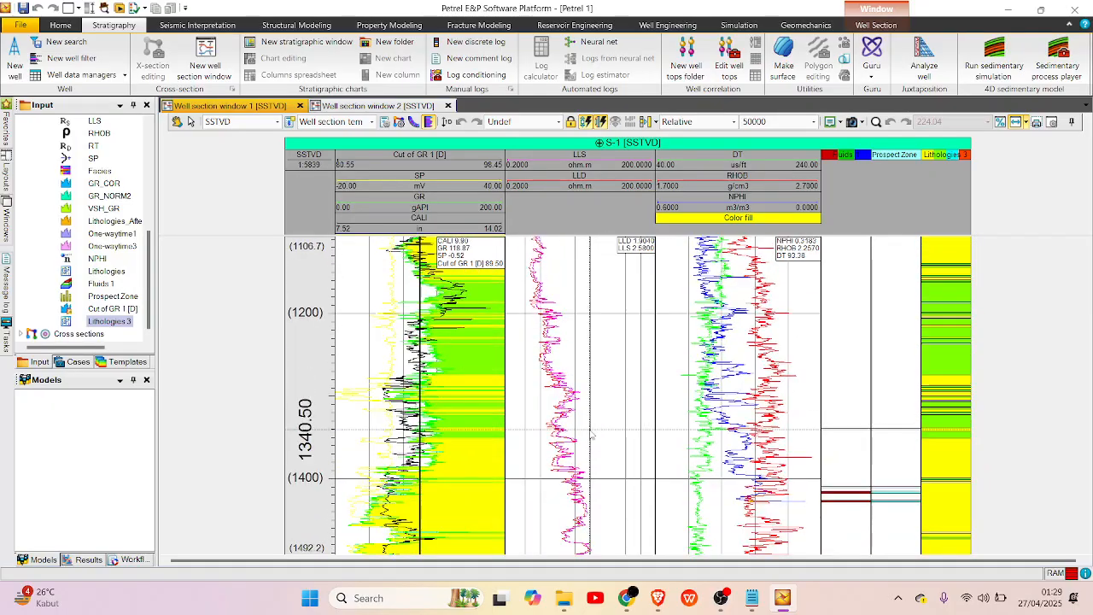
scroll(592, 435, down, 4)
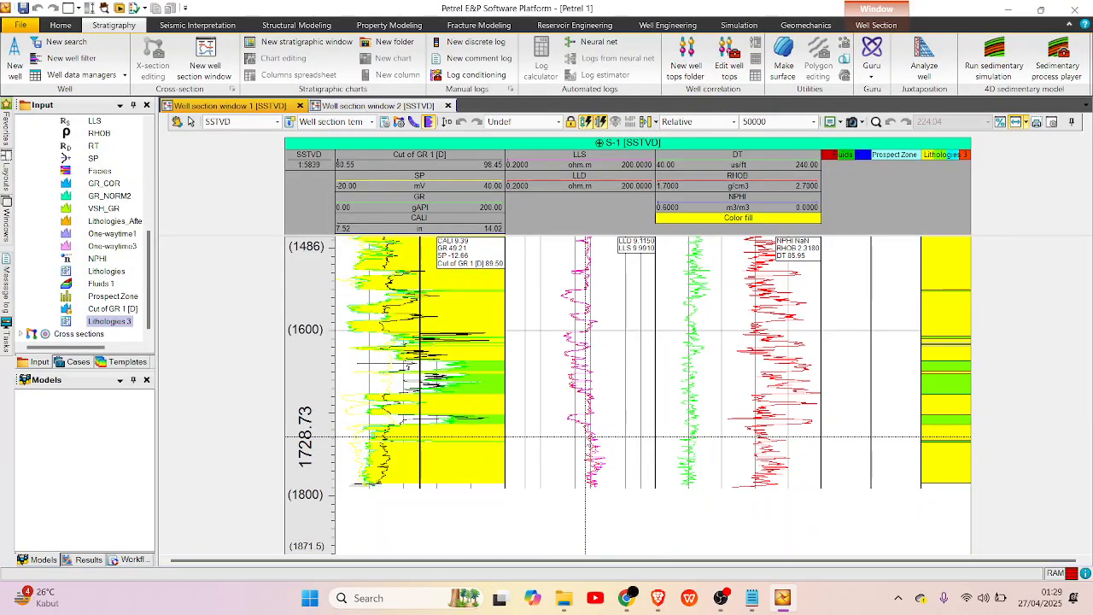
scroll(584, 438, up, 5)
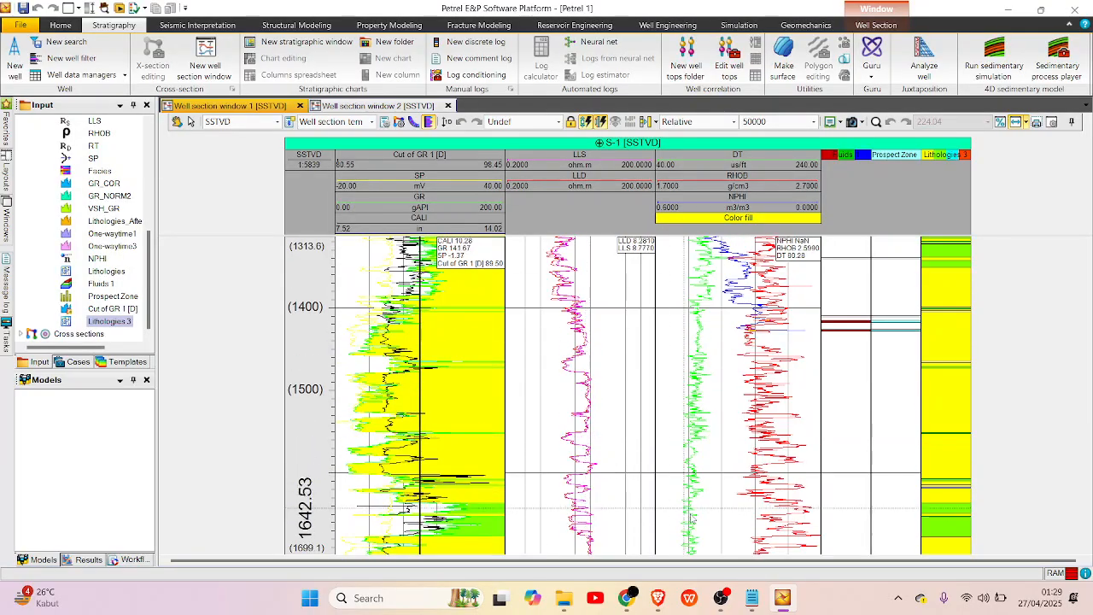